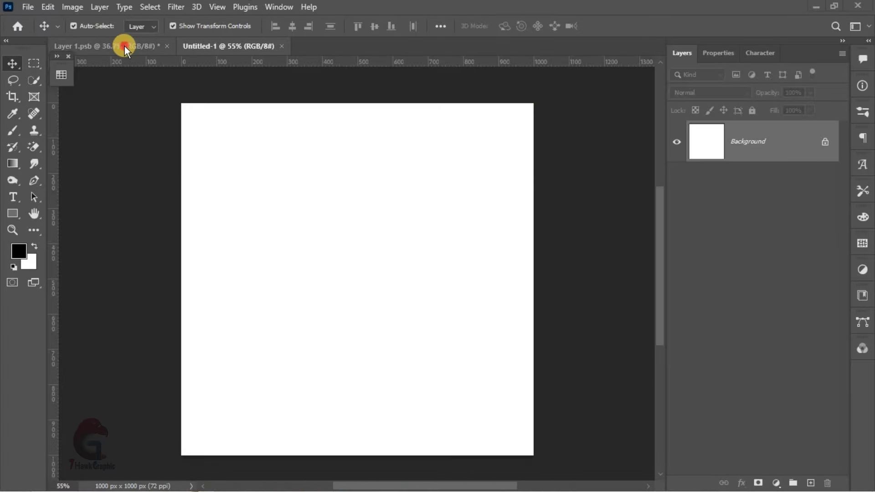
Copy the Lakmé bottle into the 1000 × 1000 Untitled-1 canvas as a smart object.
{"action": "left_click", "coordinate": [126, 46]}
{"action": "mouse_move", "coordinate": [352, 301]}
{"action": "left_mouse_down"}
{"action": "mouse_move", "coordinate": [343, 299]}
{"action": "mouse_move", "coordinate": [354, 312]}
{"action": "left_mouse_up"}
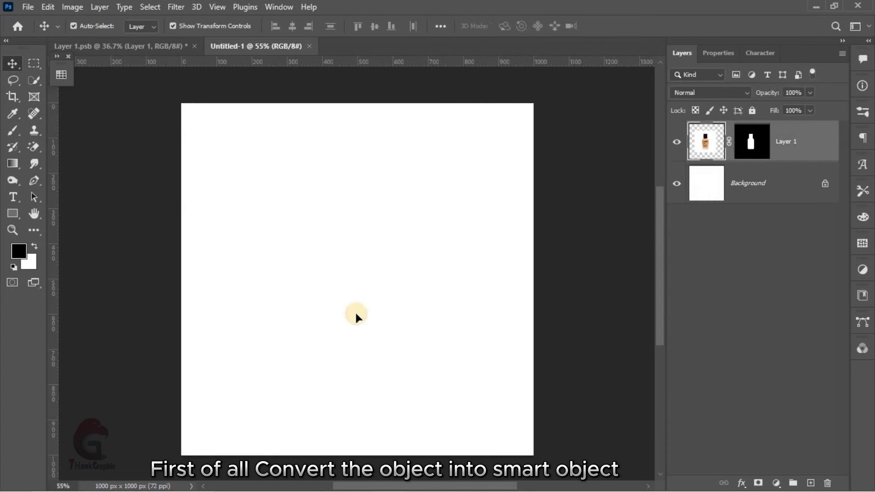
{"action": "right_click", "coordinate": [799, 148]}
{"action": "left_click", "coordinate": [680, 200]}
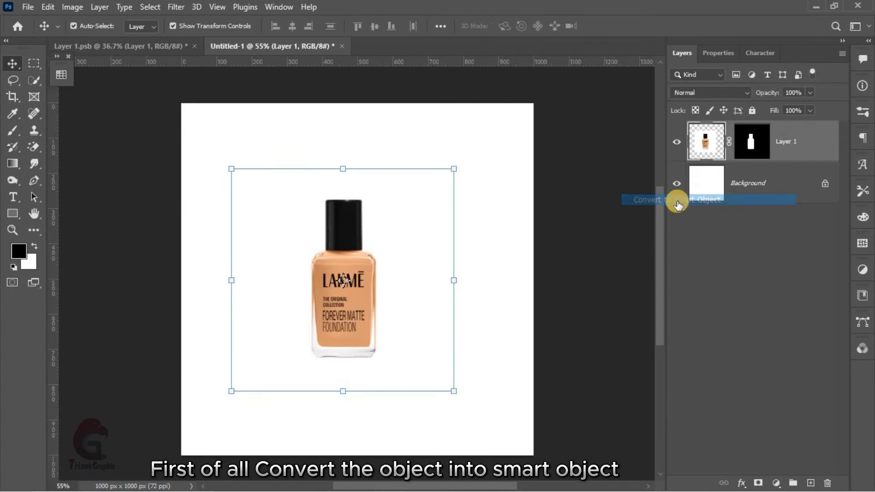
{"action": "left_click", "coordinate": [763, 184]}
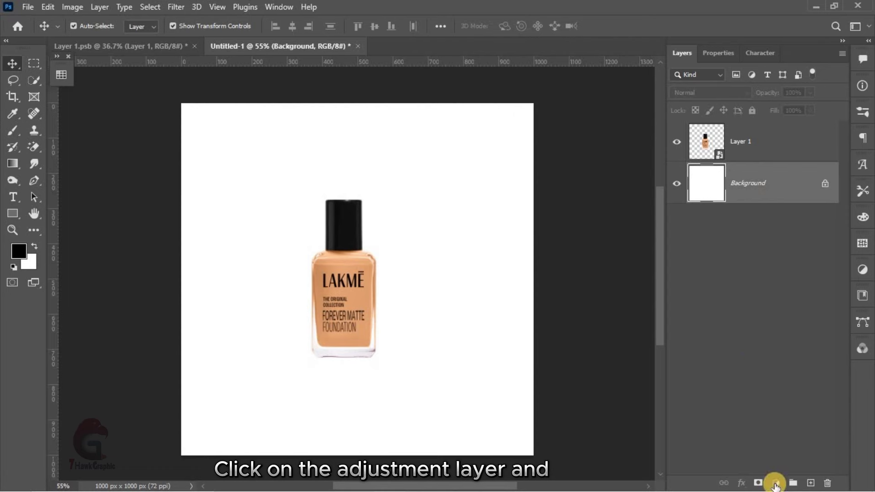
Add a dark brown #64442c Color Fill backdrop and a new empty Layer 2 above it.
{"action": "left_click", "coordinate": [776, 483]}
{"action": "left_click", "coordinate": [798, 258]}
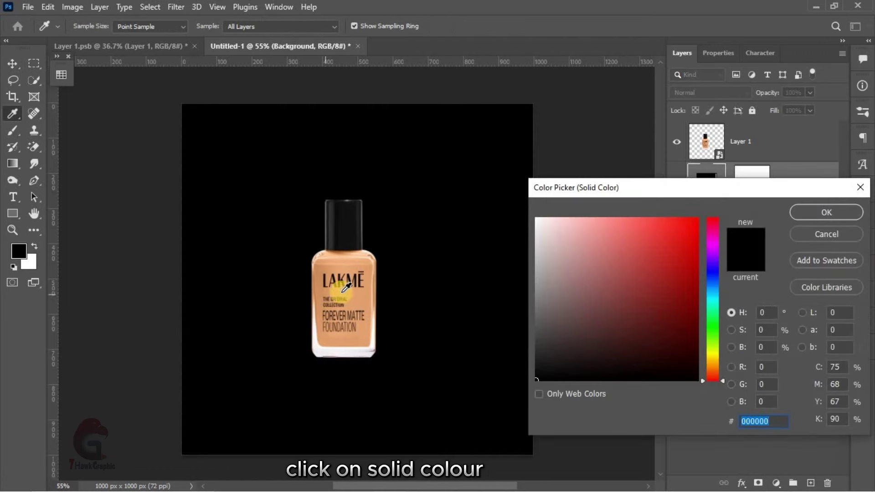
{"action": "left_click", "coordinate": [322, 291]}
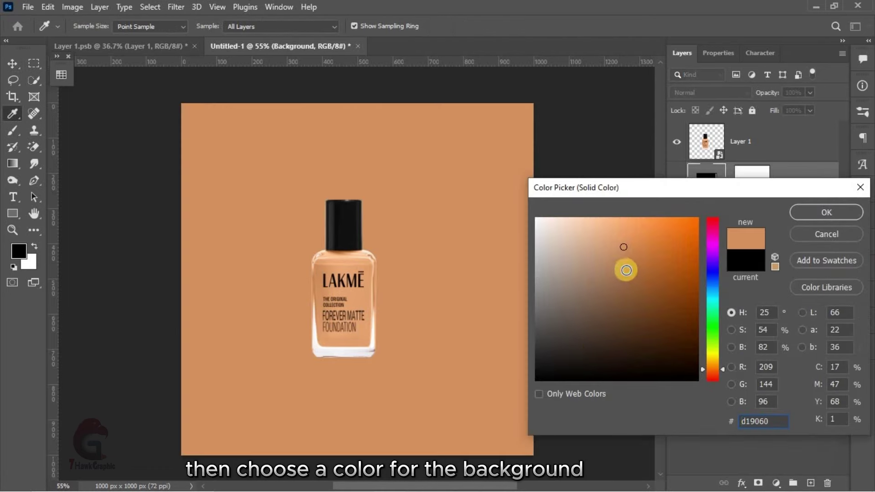
{"action": "left_click_drag", "start_coordinate": [626, 270], "coordinate": [624, 311]}
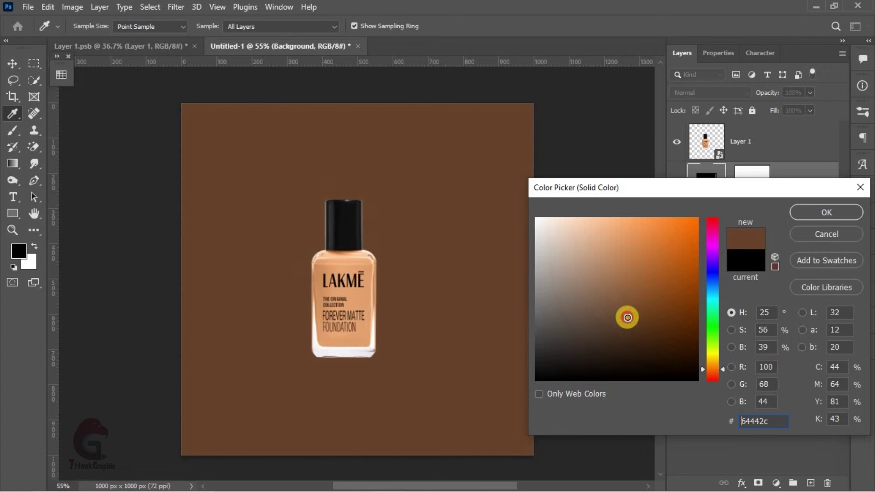
{"action": "left_click", "coordinate": [813, 213]}
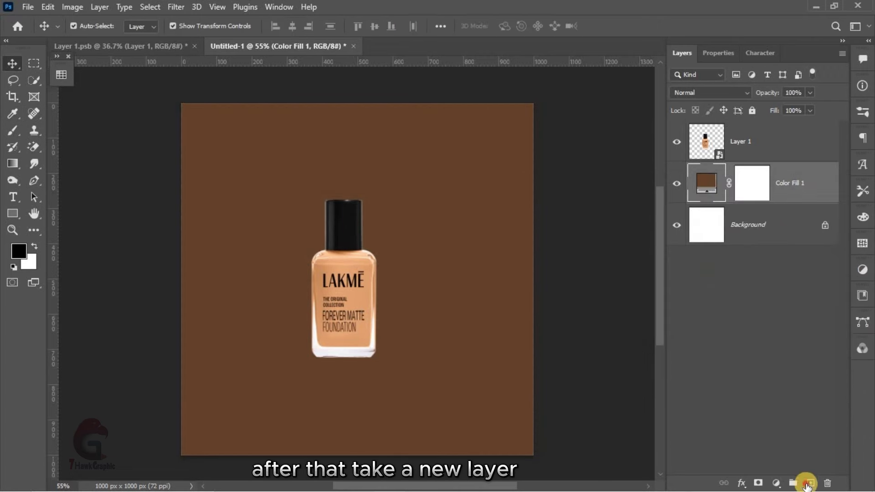
{"action": "left_click", "coordinate": [810, 484]}
Hide the bottle and draw a tall tan-filled rectangle down the canvas.
{"action": "left_click", "coordinate": [676, 142]}
{"action": "left_click", "coordinate": [11, 213]}
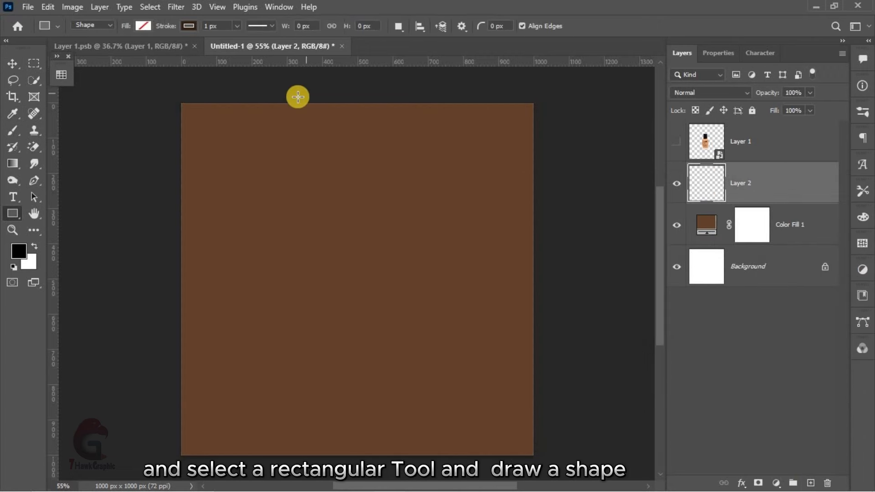
{"action": "left_click_drag", "start_coordinate": [294, 93], "coordinate": [477, 429]}
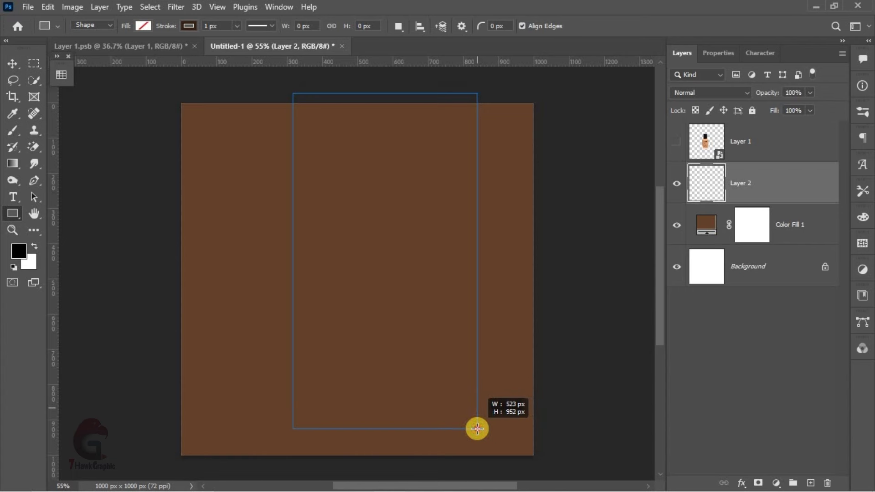
{"action": "left_click", "coordinate": [713, 210]}
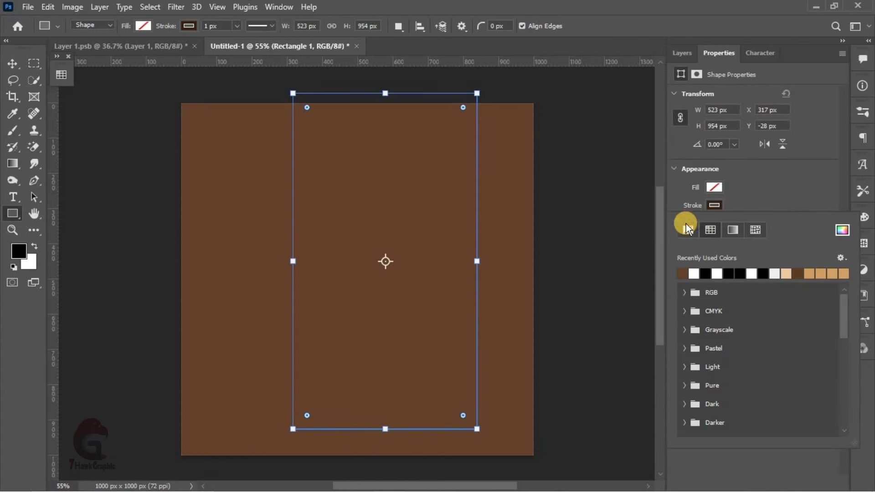
{"action": "left_click", "coordinate": [711, 188]}
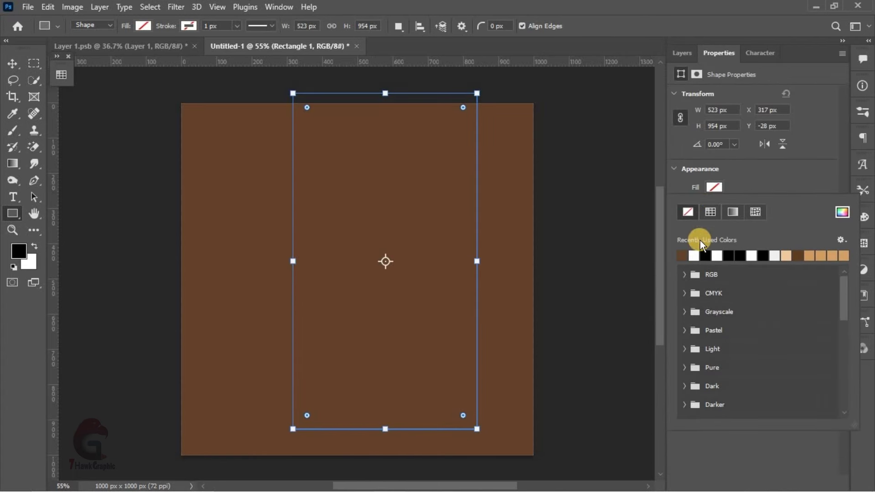
{"action": "left_click", "coordinate": [811, 254]}
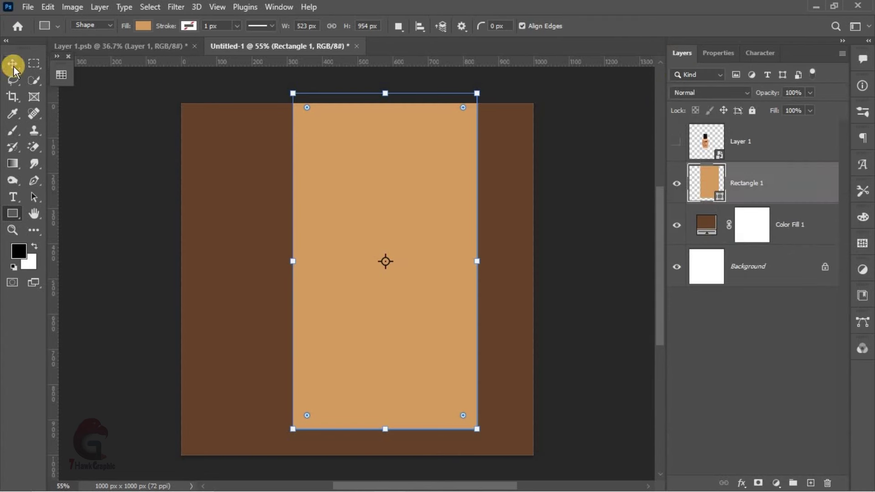
Move the rectangle past the top edge and skew it about 14° so its bottom slants right.
{"action": "left_click", "coordinate": [12, 63]}
{"action": "left_click_drag", "start_coordinate": [372, 321], "coordinate": [367, 246]}
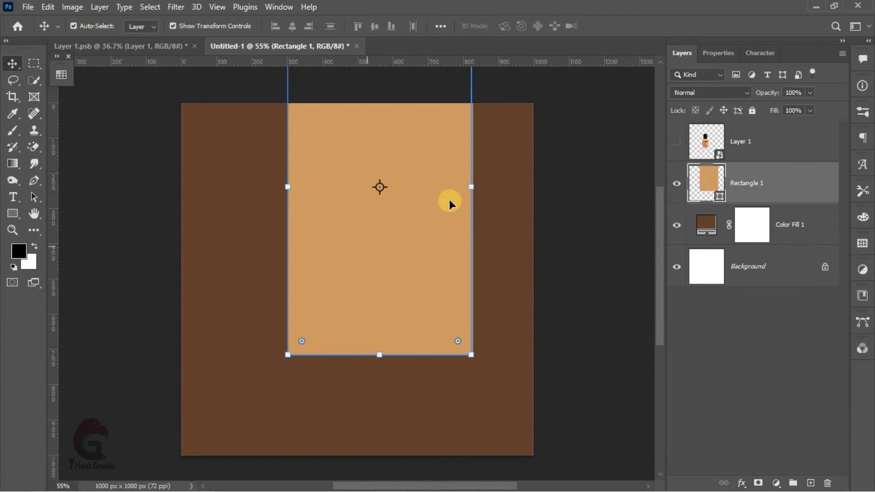
{"action": "left_click_drag", "start_coordinate": [474, 199], "coordinate": [469, 235]}
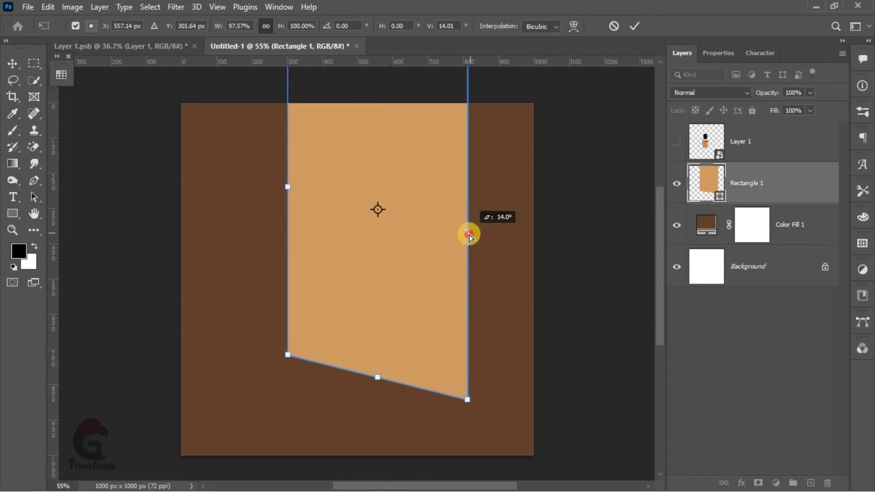
{"action": "left_click_drag", "start_coordinate": [470, 235], "coordinate": [467, 232]}
{"action": "key", "text": "Return"}
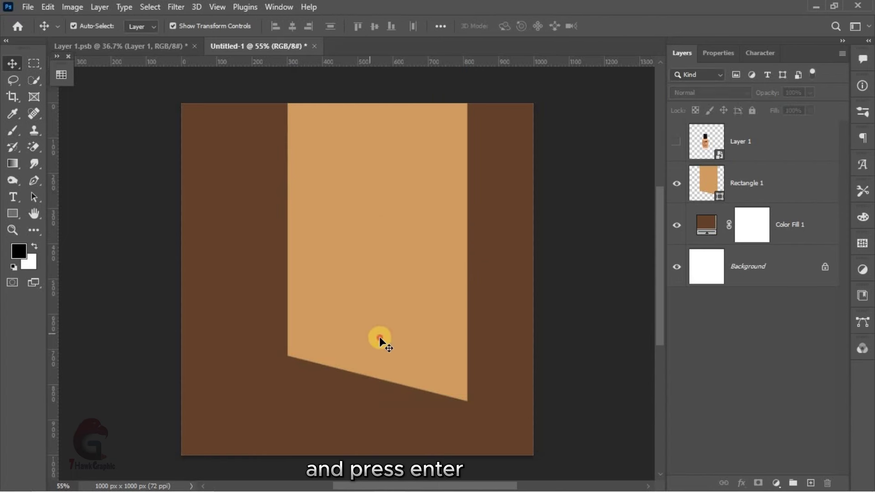
{"action": "left_click_drag", "start_coordinate": [380, 336], "coordinate": [374, 325]}
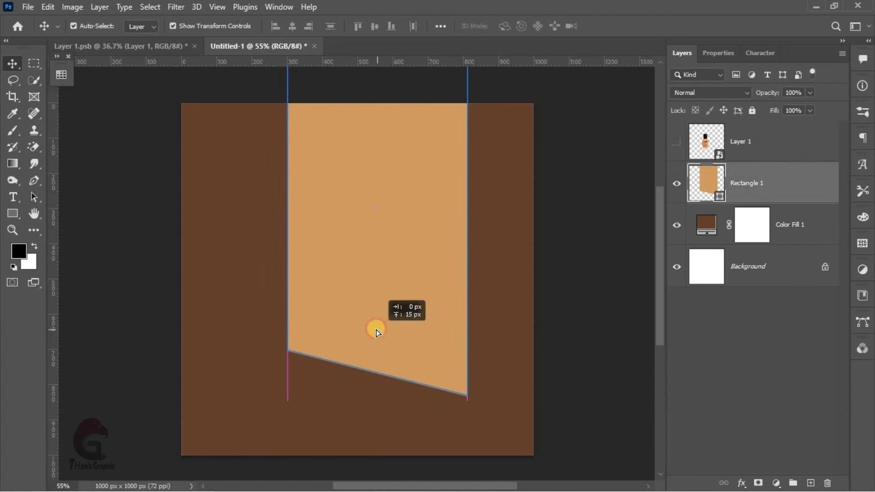
{"action": "left_click", "coordinate": [581, 286]}
Make a triangular Polygonal Lasso selection along the rectangle's slanted bottom edge.
{"action": "left_click", "coordinate": [786, 185]}
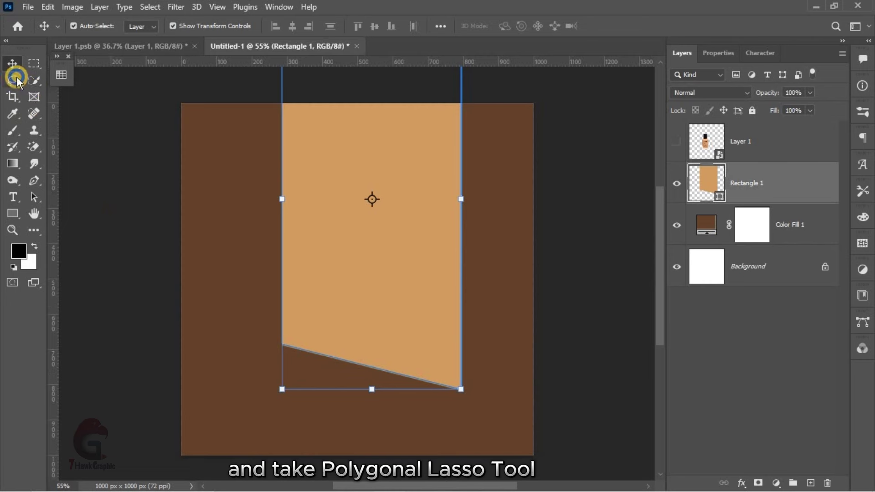
{"action": "right_click", "coordinate": [18, 77]}
{"action": "left_click", "coordinate": [91, 89]}
{"action": "scroll", "coordinate": [279, 360], "scroll_direction": "up", "scroll_amount": 5}
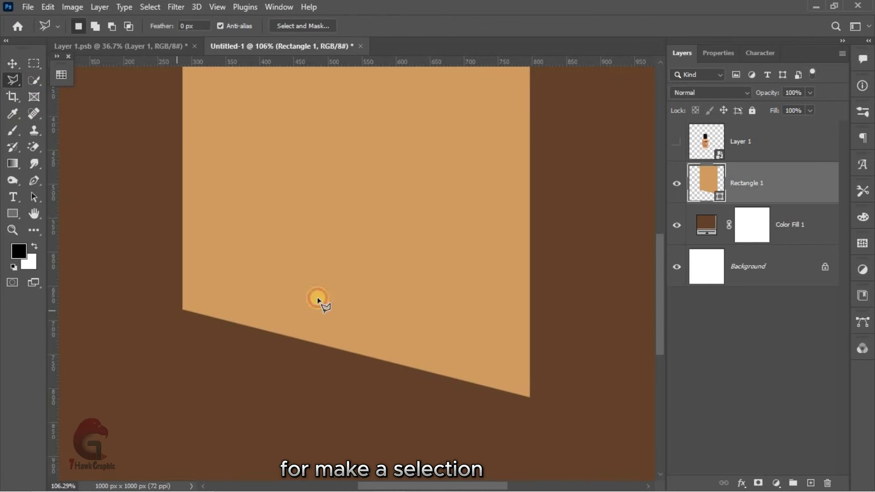
{"action": "left_click", "coordinate": [180, 311]}
{"action": "left_click", "coordinate": [552, 246]}
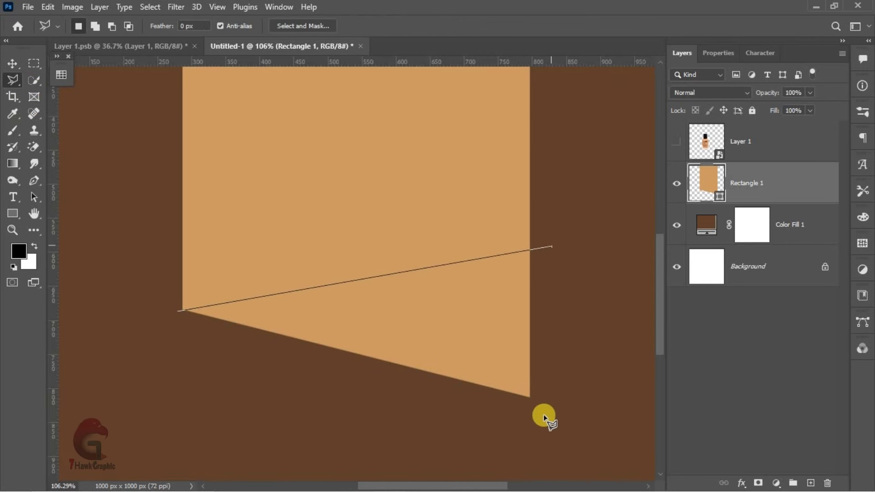
{"action": "left_click", "coordinate": [179, 311]}
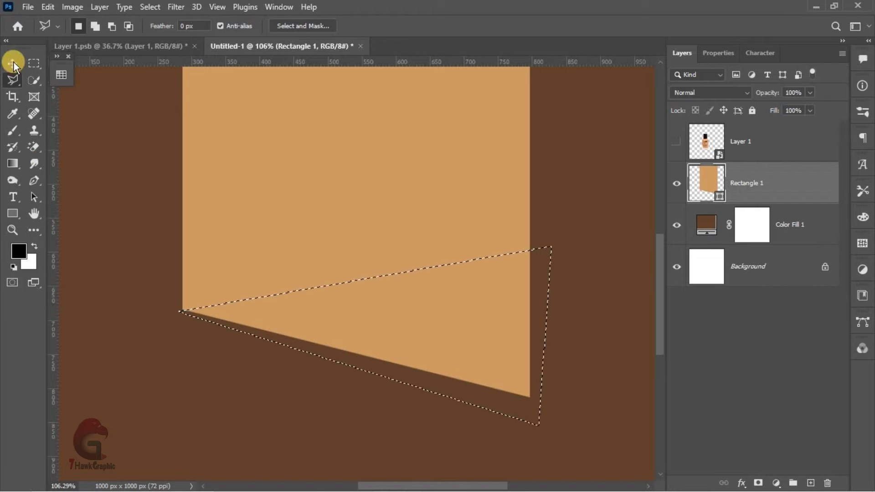
{"action": "left_click", "coordinate": [12, 63]}
{"action": "scroll", "coordinate": [422, 364], "scroll_direction": "down", "scroll_amount": 2}
{"action": "scroll", "coordinate": [422, 365], "scroll_direction": "down", "scroll_amount": 2}
Fill the triangle with a brighter tan Color Fill 2 clipped to Rectangle 1.
{"action": "left_click", "coordinate": [776, 484]}
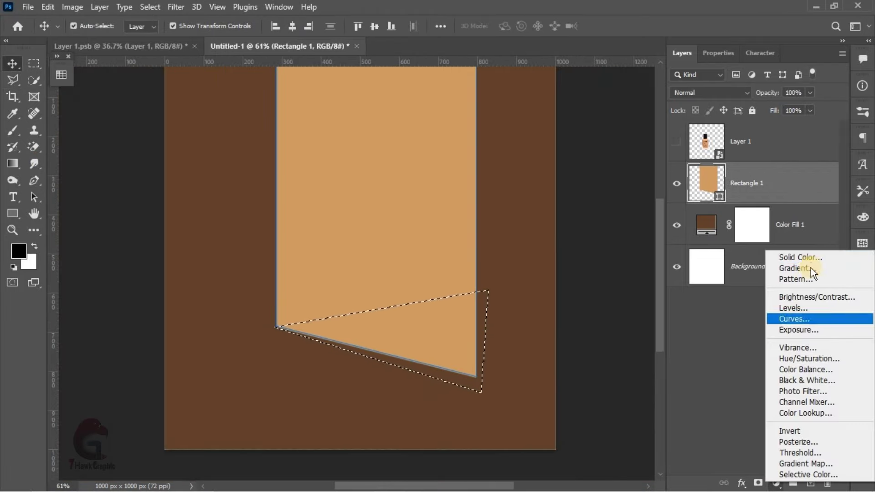
{"action": "left_click", "coordinate": [801, 258]}
{"action": "left_click", "coordinate": [365, 203]}
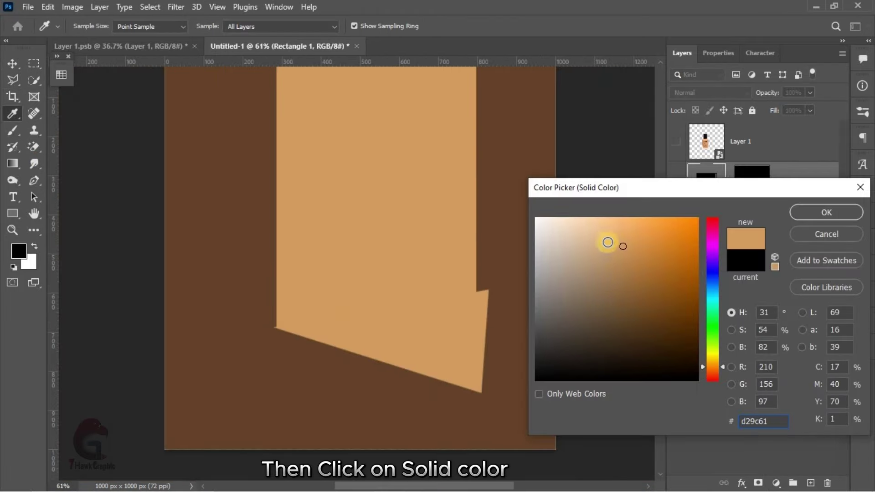
{"action": "left_click", "coordinate": [610, 231]}
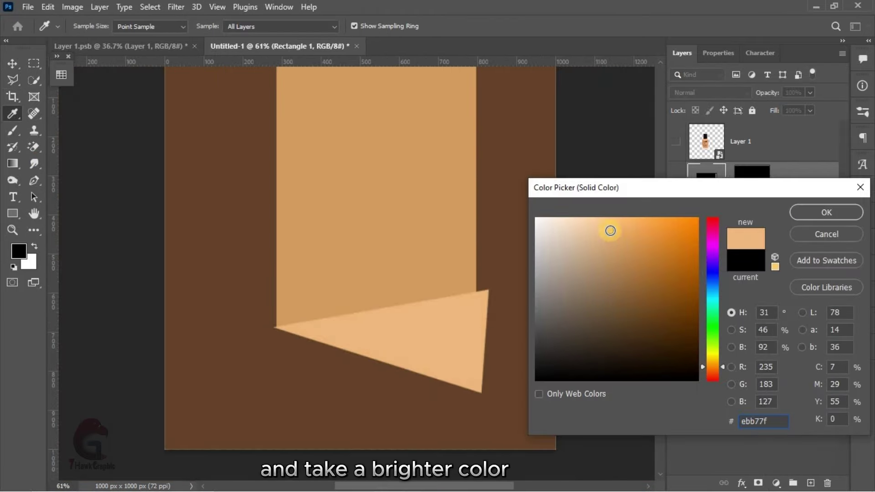
{"action": "left_click", "coordinate": [830, 211]}
{"action": "right_click", "coordinate": [802, 182]}
{"action": "left_click", "coordinate": [675, 268]}
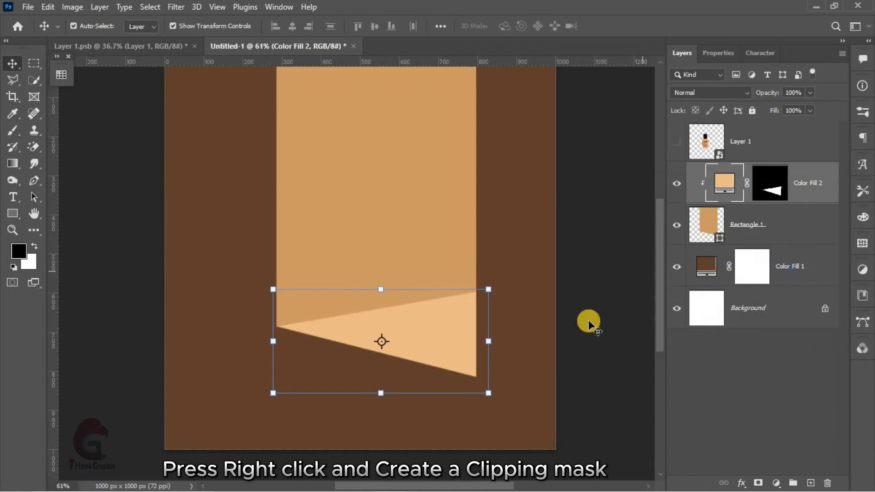
{"action": "left_click", "coordinate": [589, 320]}
{"action": "scroll", "coordinate": [438, 284], "scroll_direction": "down", "scroll_amount": 2}
{"action": "scroll", "coordinate": [453, 297], "scroll_direction": "up", "scroll_amount": 1}
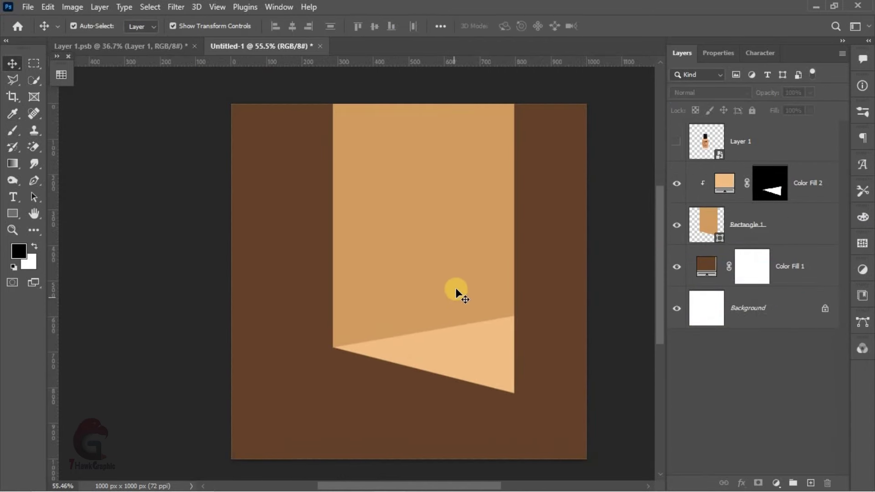
Refill Rectangle 1 with darker tan #b18351 and open its Blending Options.
{"action": "left_click", "coordinate": [18, 251]}
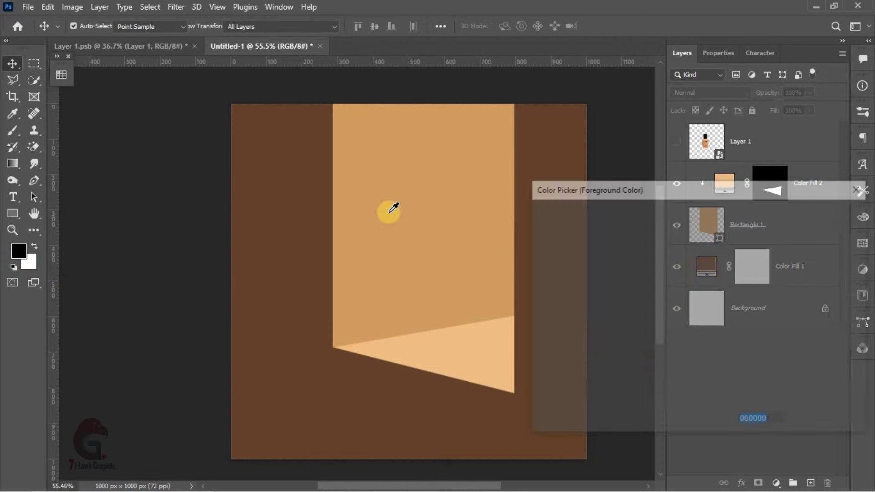
{"action": "left_click", "coordinate": [391, 218]}
{"action": "left_click", "coordinate": [624, 267]}
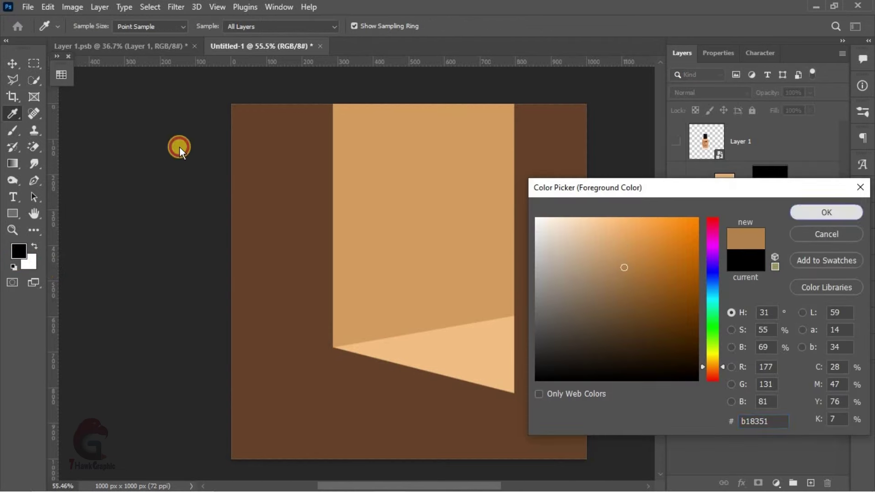
{"action": "key", "text": "Return"}
{"action": "key", "text": "v"}
{"action": "left_click", "coordinate": [61, 74]}
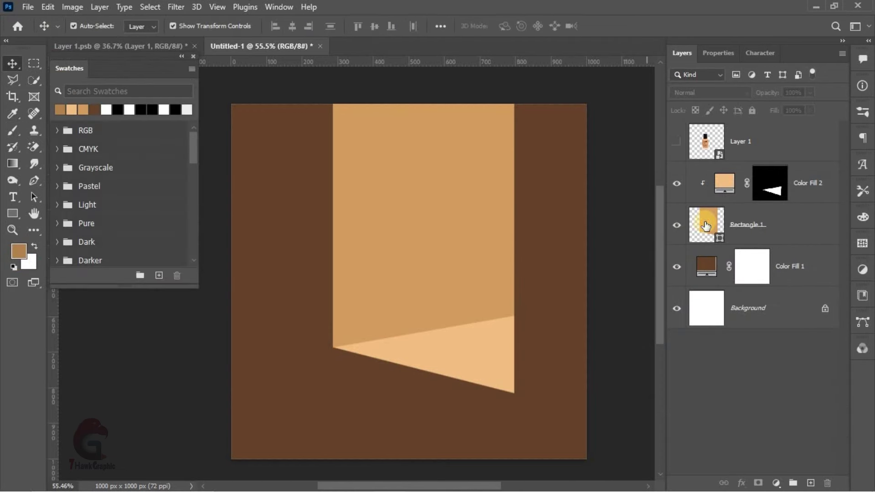
{"action": "left_click", "coordinate": [706, 226]}
{"action": "left_click", "coordinate": [59, 109]}
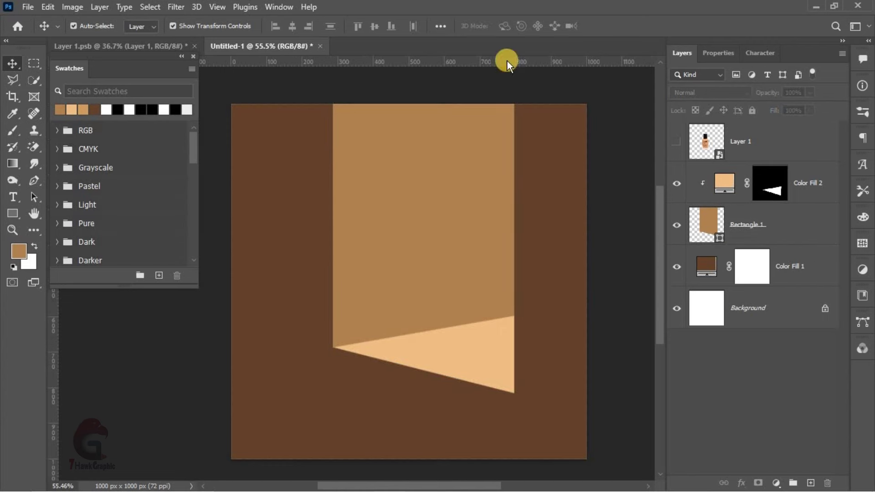
{"action": "right_click", "coordinate": [711, 218]}
{"action": "left_click", "coordinate": [729, 222]}
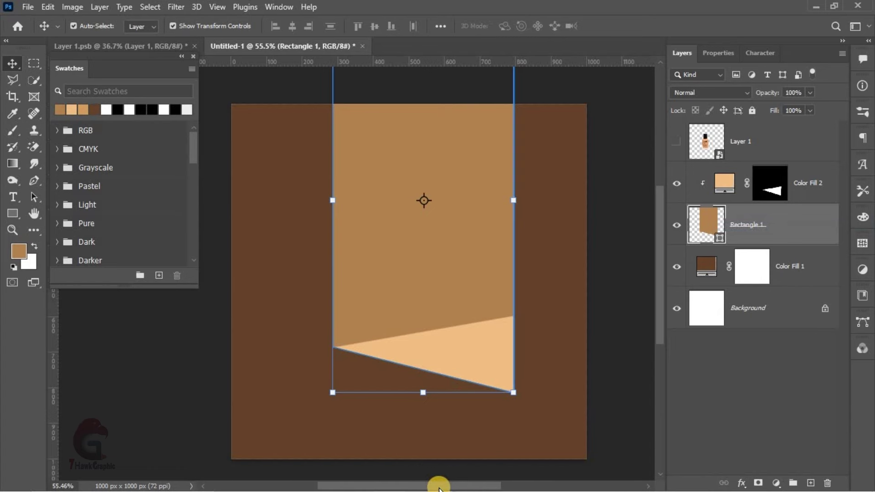
Enable Bevel & Emboss on Rectangle 1 with a small bevel size.
{"action": "left_click_drag", "start_coordinate": [438, 485], "coordinate": [478, 485]}
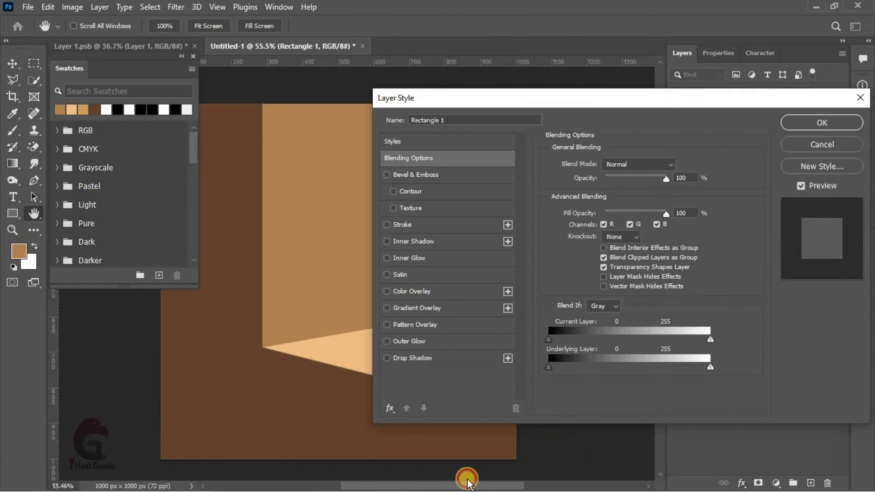
{"action": "left_click", "coordinate": [183, 56]}
{"action": "left_click_drag", "start_coordinate": [409, 486], "coordinate": [426, 486]}
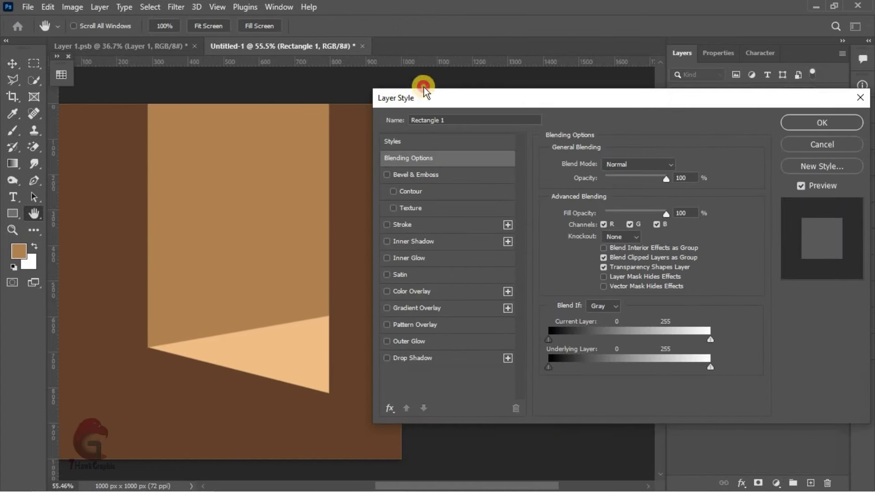
{"action": "left_click_drag", "start_coordinate": [424, 93], "coordinate": [415, 46]}
{"action": "left_click", "coordinate": [408, 126]}
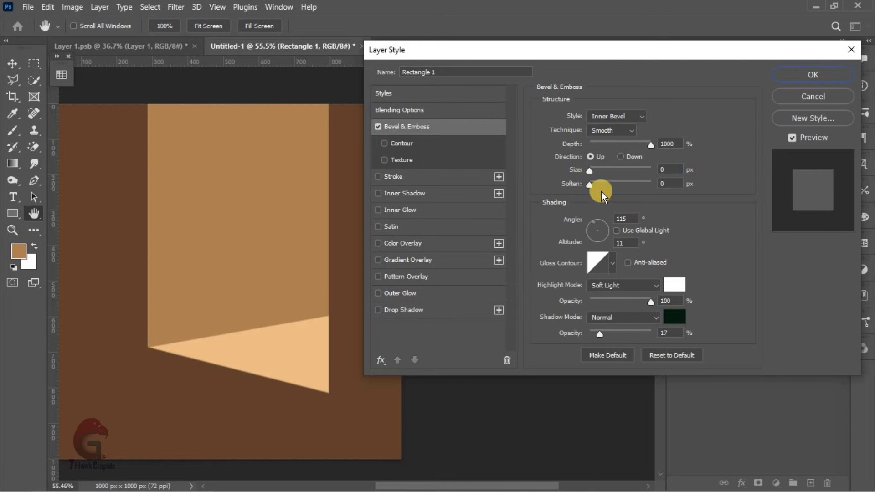
{"action": "left_click_drag", "start_coordinate": [594, 170], "coordinate": [592, 169]}
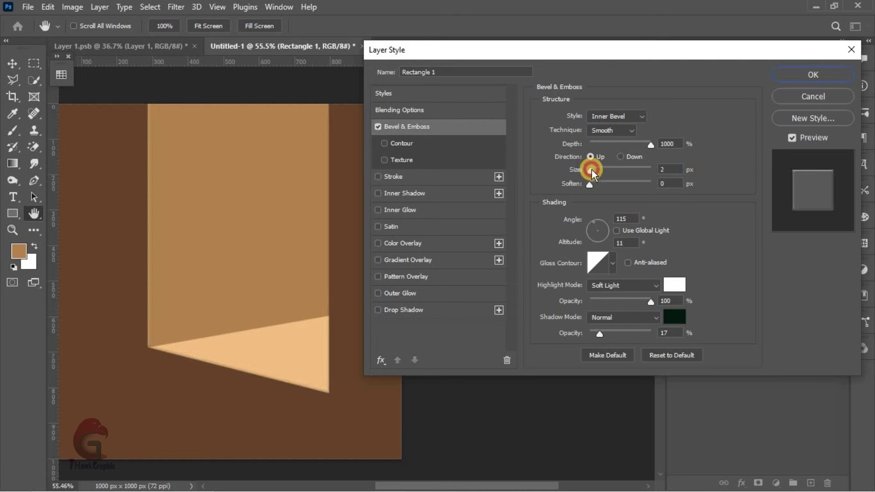
Set the bevel shadow colour to dark brown #49301d.
{"action": "left_click", "coordinate": [675, 317]}
{"action": "left_click", "coordinate": [530, 369]}
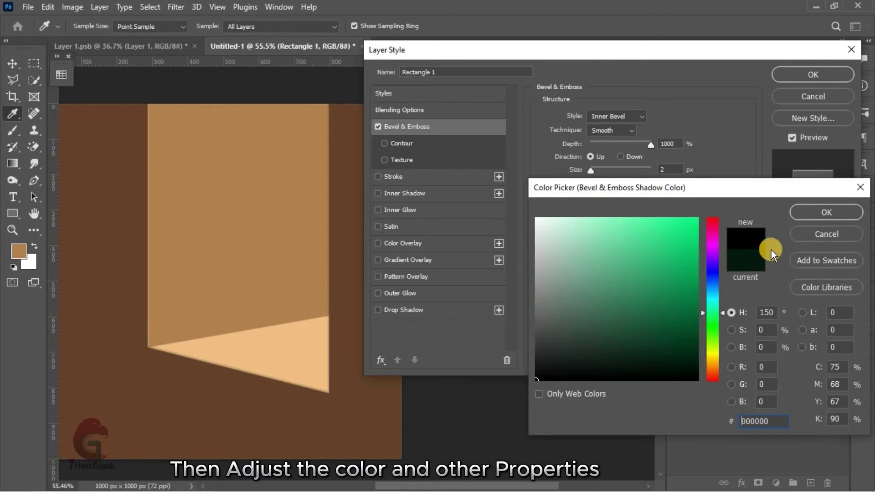
{"action": "left_click", "coordinate": [826, 211]}
{"action": "left_click", "coordinate": [673, 317]}
{"action": "left_click", "coordinate": [637, 337]}
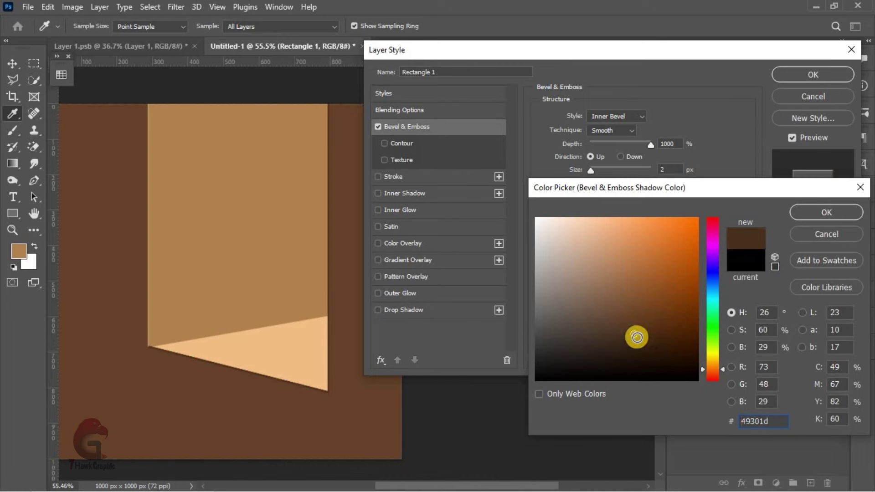
{"action": "left_click", "coordinate": [826, 213]}
Set the bevel angle to -155°, size to 1 px, and highlight opacity to about 39%.
{"action": "left_click", "coordinate": [594, 234]}
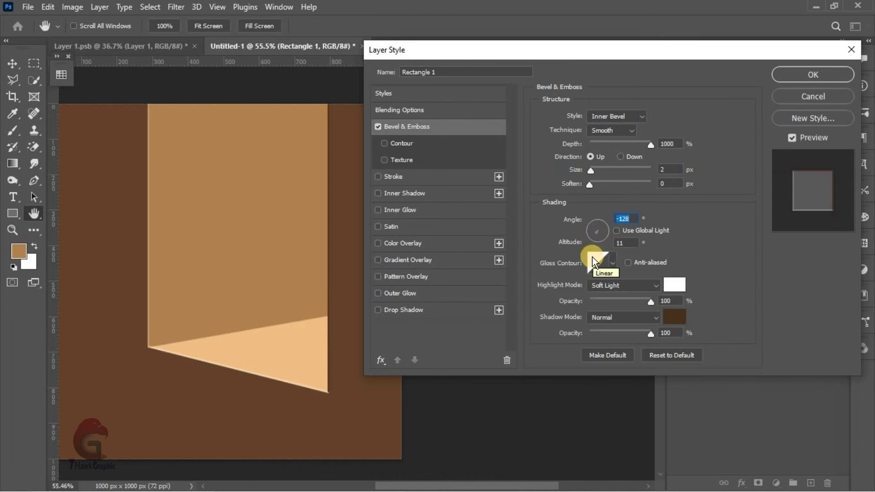
{"action": "mouse_move", "coordinate": [589, 168]}
{"action": "left_mouse_down"}
{"action": "mouse_move", "coordinate": [600, 166]}
{"action": "mouse_move", "coordinate": [591, 168]}
{"action": "left_mouse_up"}
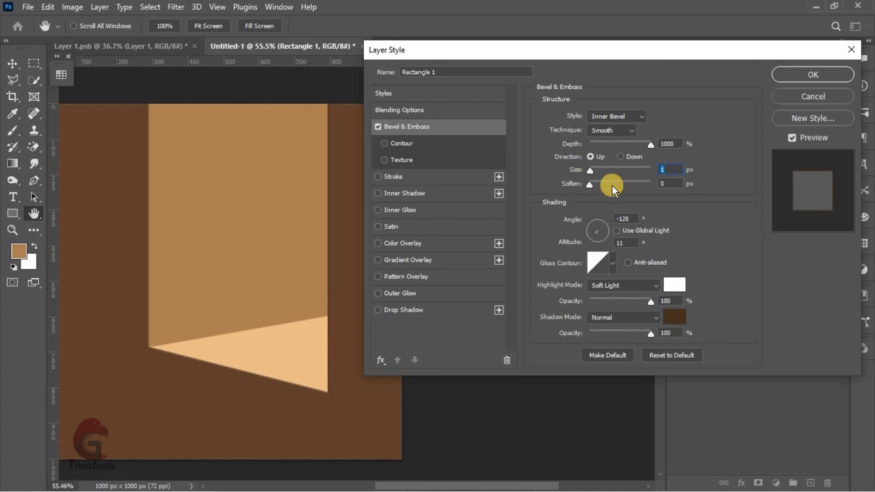
{"action": "left_click", "coordinate": [590, 236]}
{"action": "left_click_drag", "start_coordinate": [593, 171], "coordinate": [593, 172]}
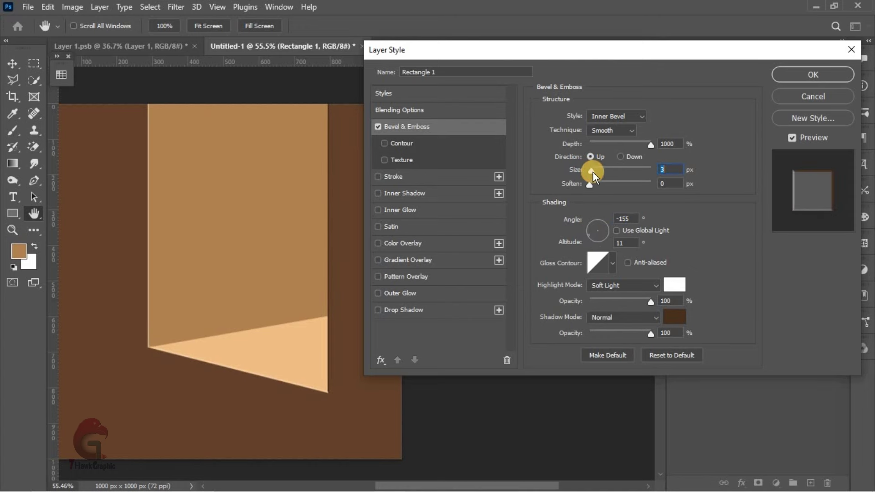
{"action": "left_click_drag", "start_coordinate": [633, 308], "coordinate": [617, 303]}
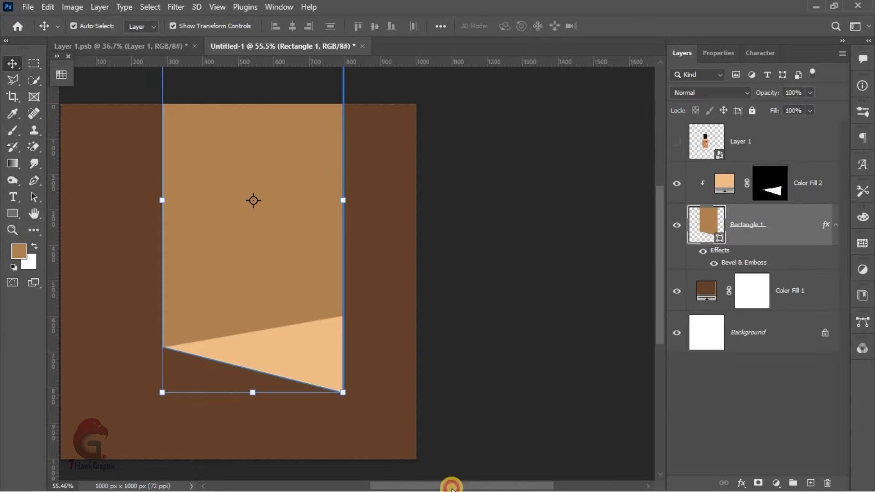
Select Rectangle 1 and add a new empty layer clipped to it.
{"action": "left_click_drag", "start_coordinate": [451, 484], "coordinate": [433, 484]}
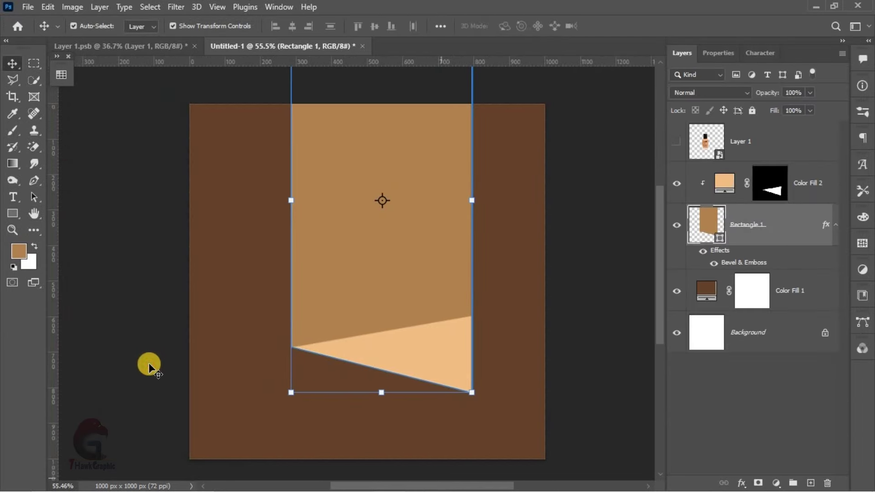
{"action": "left_click", "coordinate": [146, 364]}
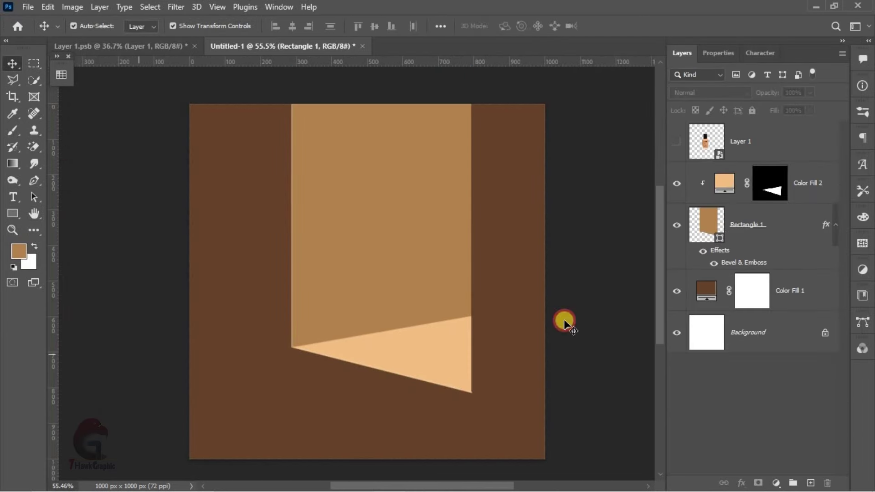
{"action": "left_click", "coordinate": [683, 146]}
{"action": "left_click", "coordinate": [357, 334]}
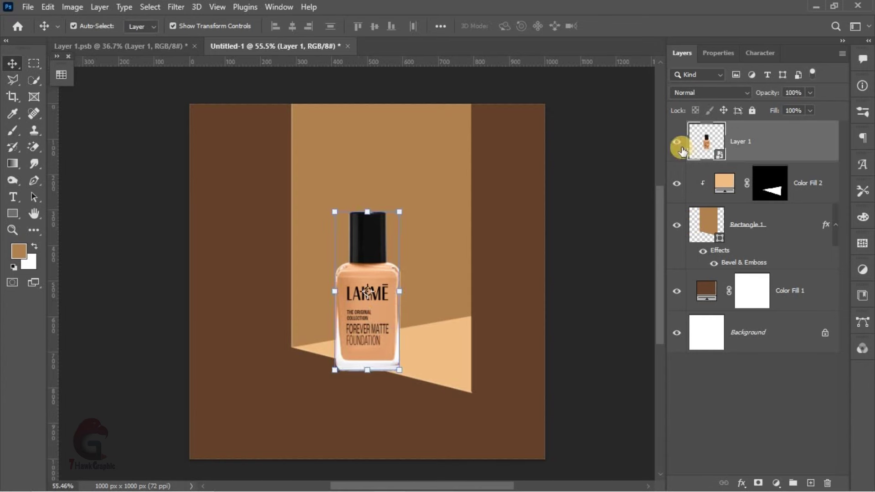
{"action": "left_click", "coordinate": [677, 142]}
{"action": "left_click", "coordinate": [724, 183]}
{"action": "scroll", "coordinate": [449, 184], "scroll_direction": "up", "scroll_amount": 1}
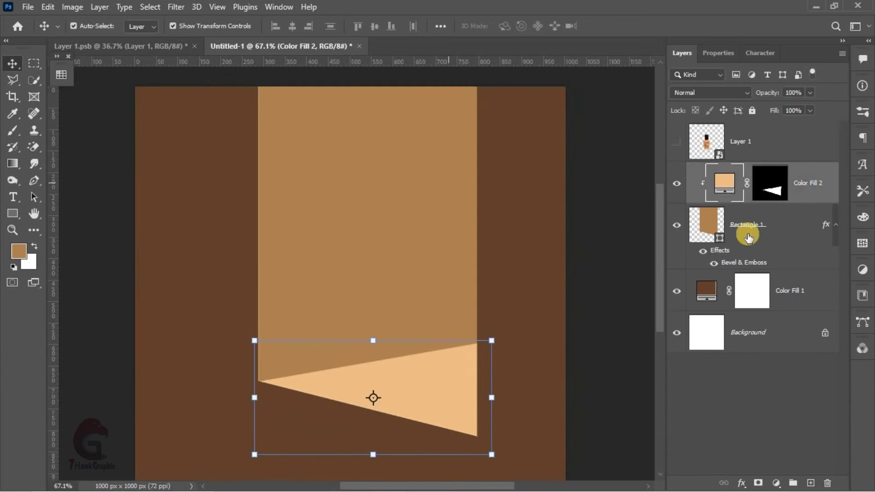
{"action": "left_click", "coordinate": [748, 225]}
{"action": "left_click", "coordinate": [811, 484]}
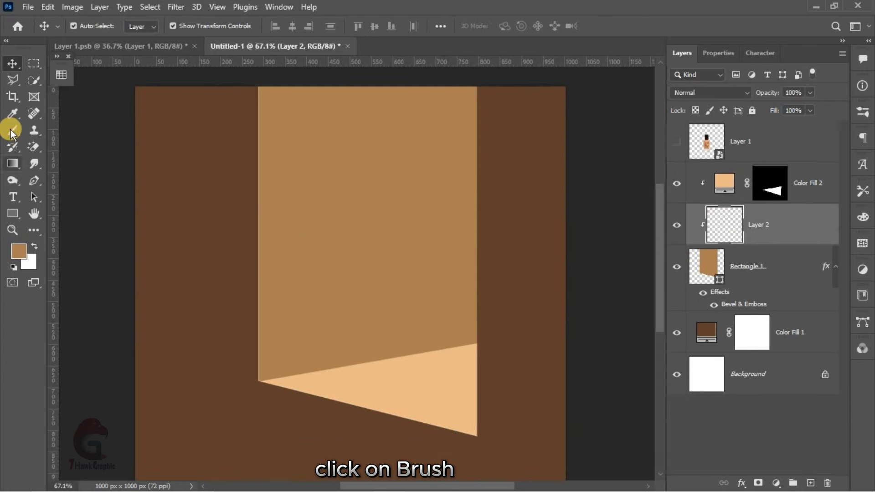
Paint a soft deeper-peach glow across the rectangle with a large soft brush.
{"action": "left_click", "coordinate": [14, 132]}
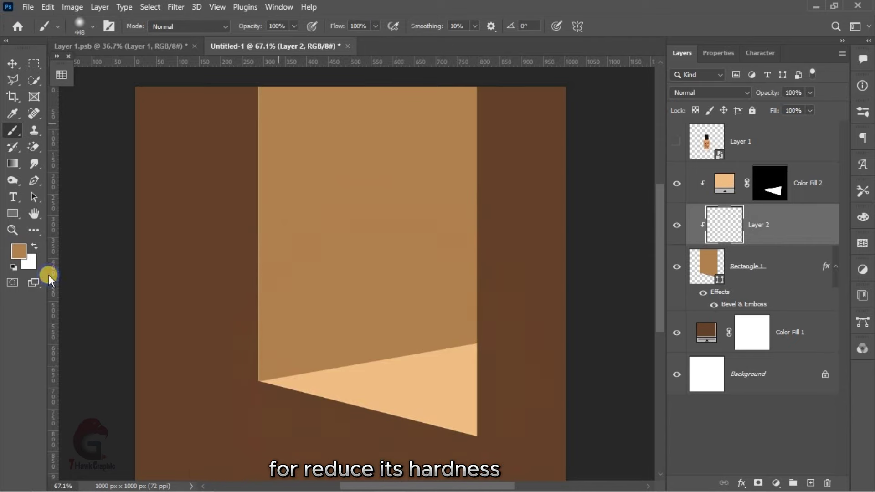
{"action": "left_click", "coordinate": [19, 253]}
{"action": "left_click", "coordinate": [420, 371]}
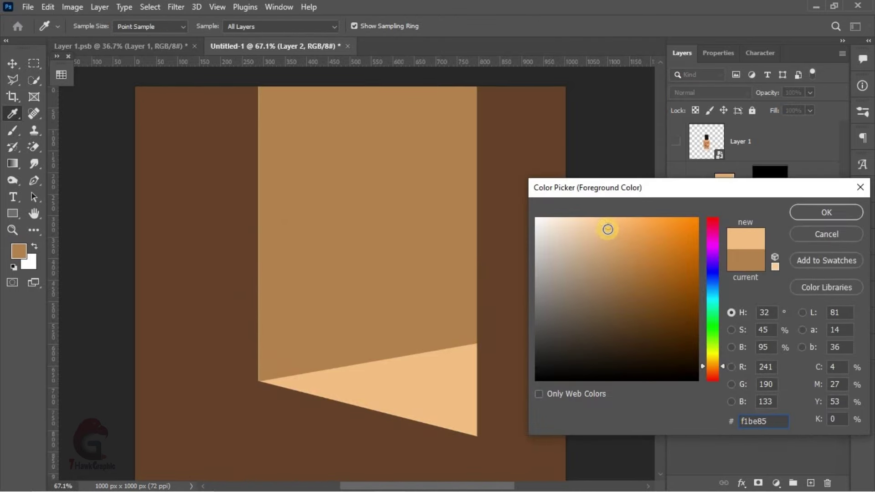
{"action": "left_click", "coordinate": [614, 233]}
{"action": "left_click", "coordinate": [801, 215]}
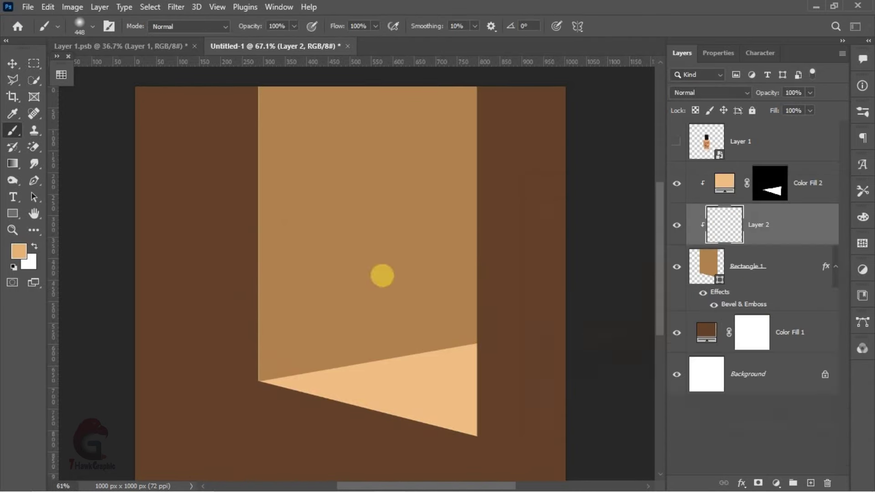
{"action": "scroll", "coordinate": [381, 275], "scroll_direction": "down", "scroll_amount": 2}
{"action": "left_click_drag", "start_coordinate": [489, 264], "coordinate": [460, 297]}
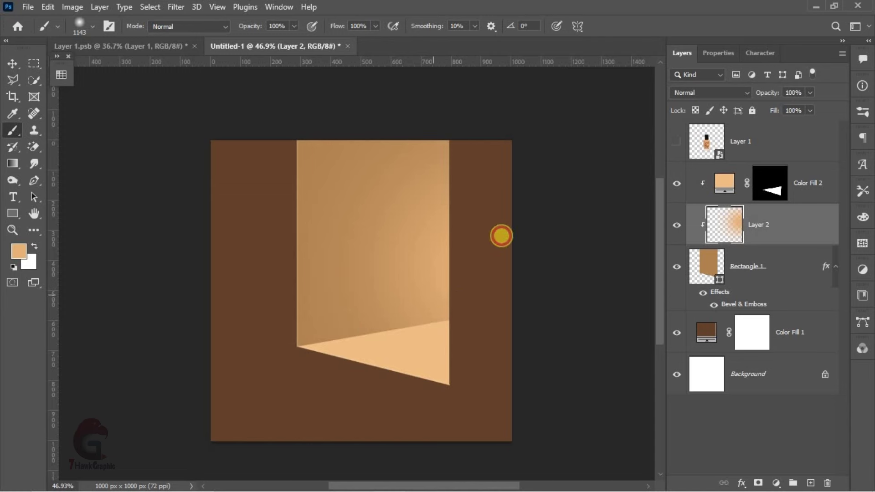
{"action": "mouse_move", "coordinate": [502, 236]}
{"action": "left_mouse_down"}
{"action": "mouse_move", "coordinate": [489, 221]}
{"action": "mouse_move", "coordinate": [467, 279]}
{"action": "left_mouse_up"}
{"action": "left_click_drag", "start_coordinate": [400, 279], "coordinate": [375, 279]}
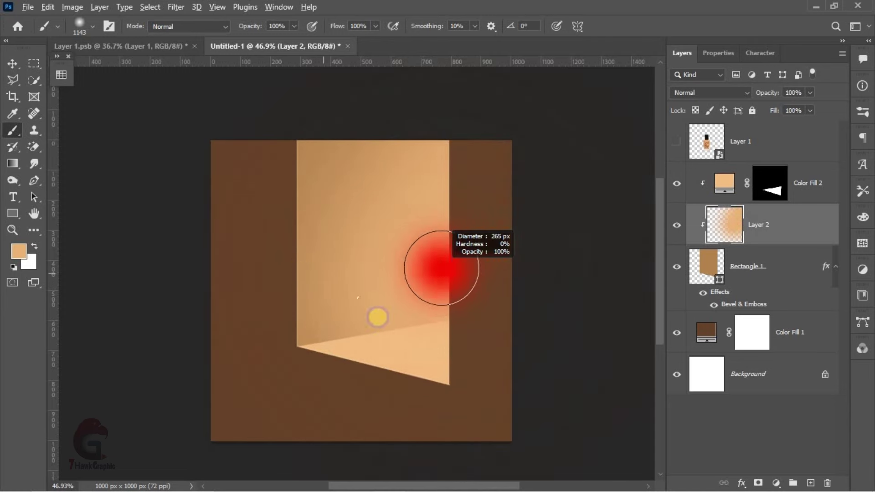
{"action": "scroll", "coordinate": [397, 283], "scroll_direction": "up", "scroll_amount": 2}
Set the glow layer to Normal blending at 72% opacity.
{"action": "left_click", "coordinate": [711, 93]}
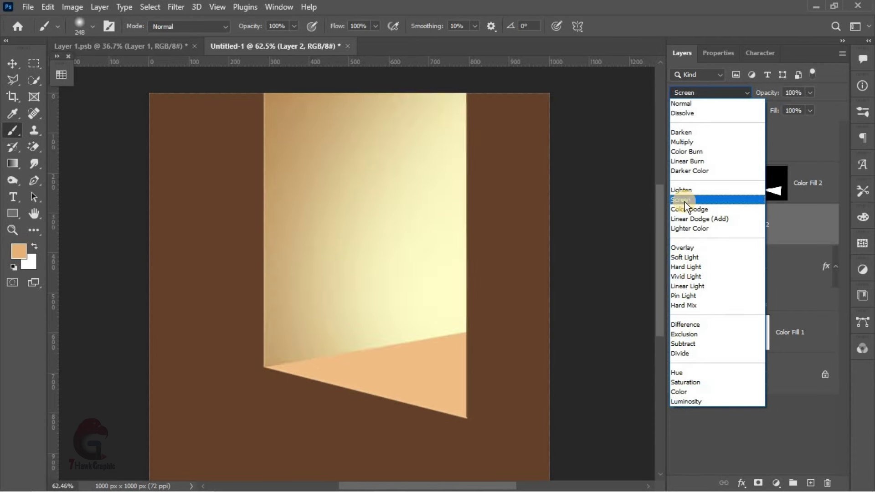
{"action": "left_click", "coordinate": [684, 202]}
{"action": "left_click", "coordinate": [702, 92]}
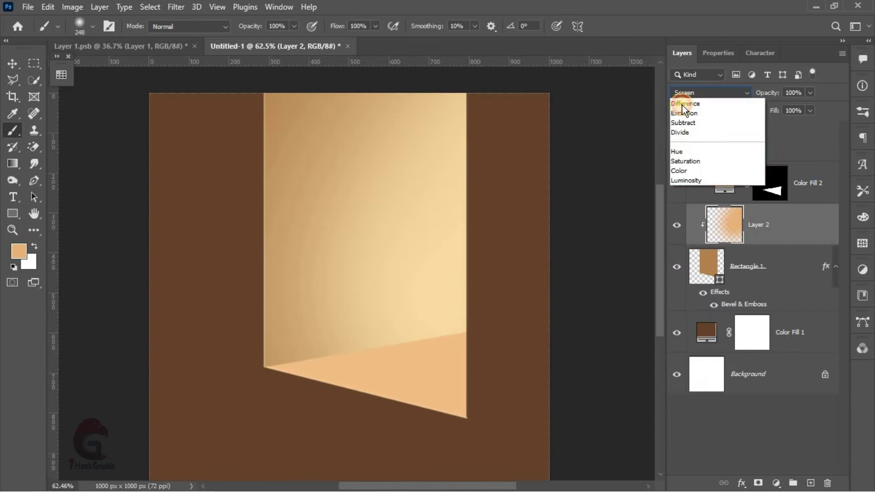
{"action": "left_click", "coordinate": [682, 104]}
{"action": "left_click_drag", "start_coordinate": [740, 95], "coordinate": [758, 90]}
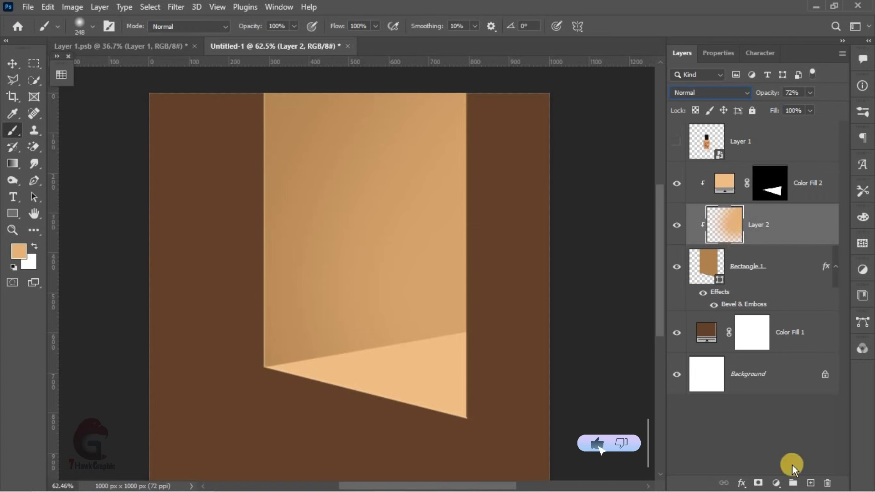
On a new clipped Layer 3, paint a soft dark brown shadow down the rectangle's left side.
{"action": "left_click", "coordinate": [811, 483]}
{"action": "left_click", "coordinate": [547, 196], "text": "alt"}
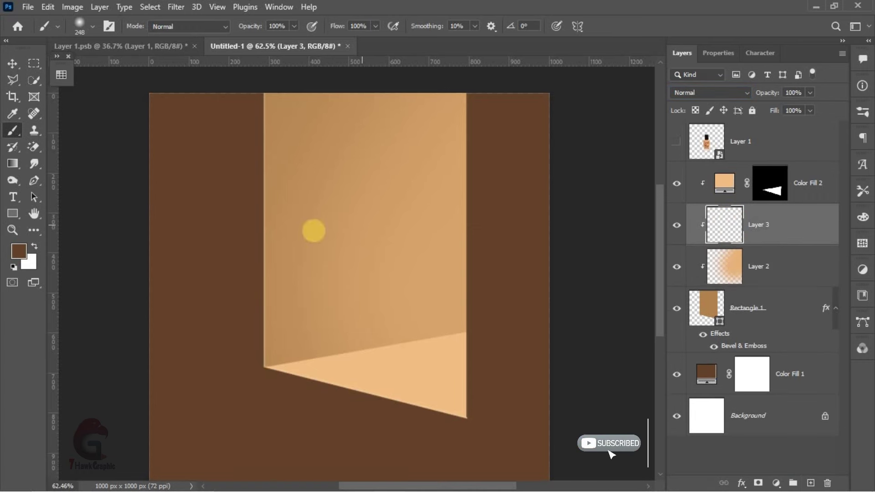
{"action": "scroll", "coordinate": [306, 244], "scroll_direction": "down", "scroll_amount": 2}
{"action": "mouse_move", "coordinate": [219, 150]}
{"action": "left_mouse_down"}
{"action": "mouse_move", "coordinate": [179, 191]}
{"action": "mouse_move", "coordinate": [182, 323]}
{"action": "left_mouse_up"}
{"action": "scroll", "coordinate": [323, 239], "scroll_direction": "up", "scroll_amount": 1}
{"action": "scroll", "coordinate": [346, 182], "scroll_direction": "up", "scroll_amount": 4}
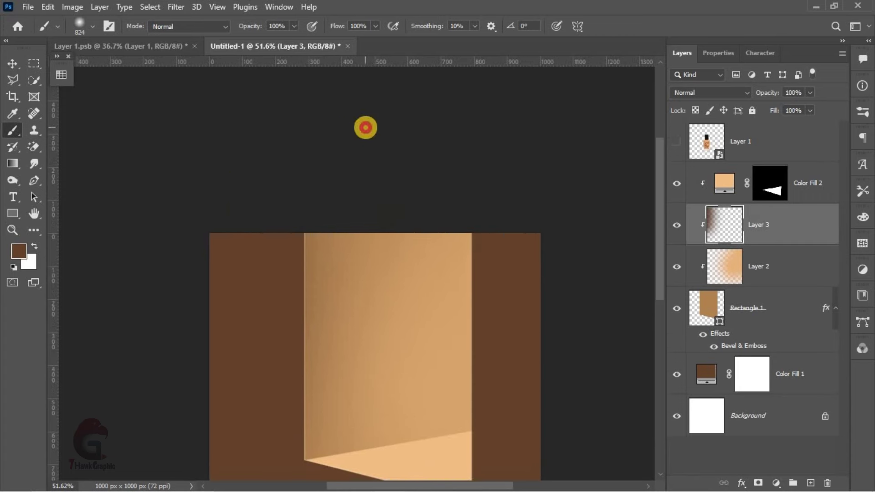
{"action": "left_click_drag", "start_coordinate": [280, 261], "coordinate": [275, 287]}
{"action": "scroll", "coordinate": [255, 265], "scroll_direction": "down", "scroll_amount": 4}
{"action": "key", "text": "ctrl+z"}
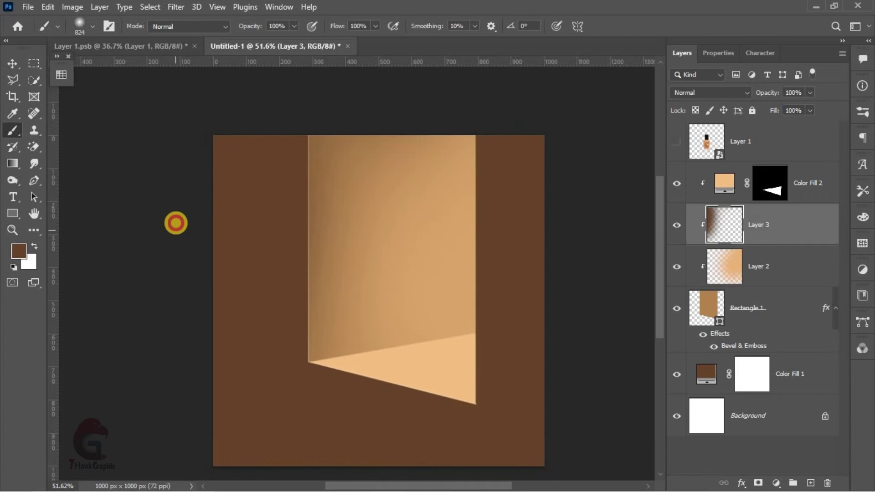
Stretch the shadow layer wider and move it beneath the glow layer.
{"action": "left_click", "coordinate": [15, 60]}
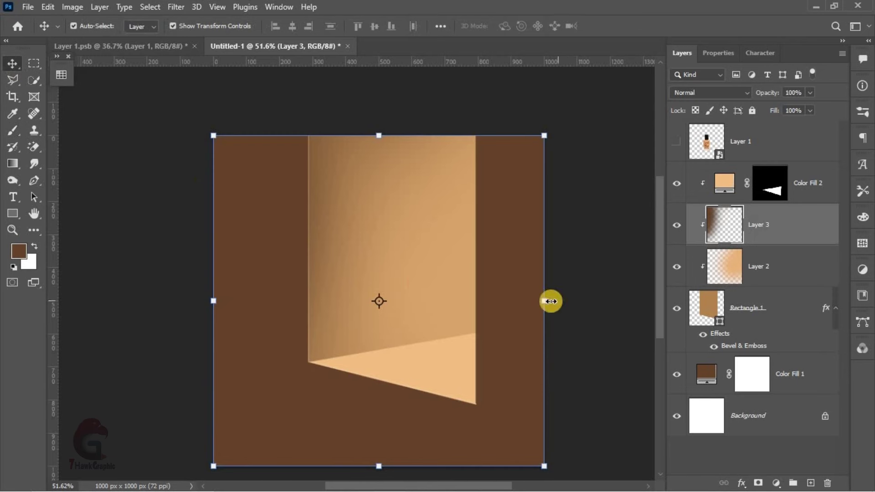
{"action": "left_click_drag", "start_coordinate": [551, 302], "coordinate": [610, 300]}
{"action": "left_click_drag", "start_coordinate": [488, 294], "coordinate": [536, 250]}
{"action": "left_click", "coordinate": [633, 26]}
{"action": "left_click", "coordinate": [433, 279]}
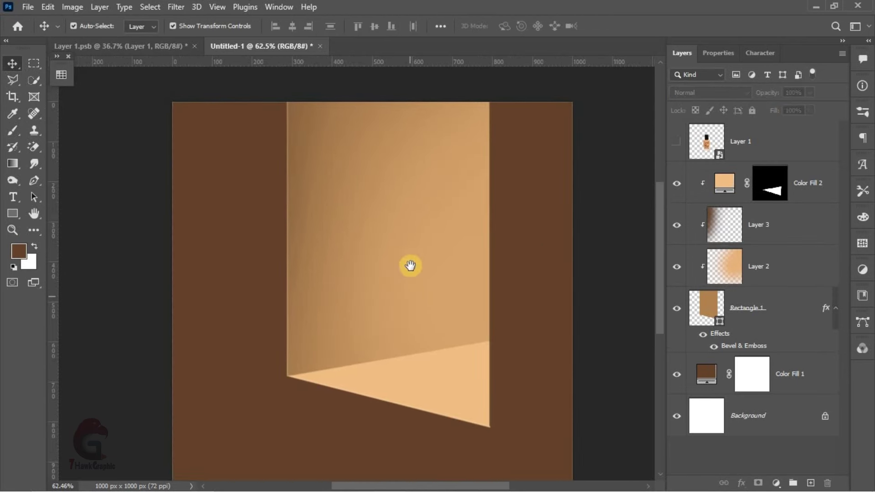
{"action": "mouse_move", "coordinate": [728, 228]}
{"action": "left_mouse_down"}
{"action": "mouse_move", "coordinate": [715, 293]}
{"action": "mouse_move", "coordinate": [720, 279]}
{"action": "left_mouse_up"}
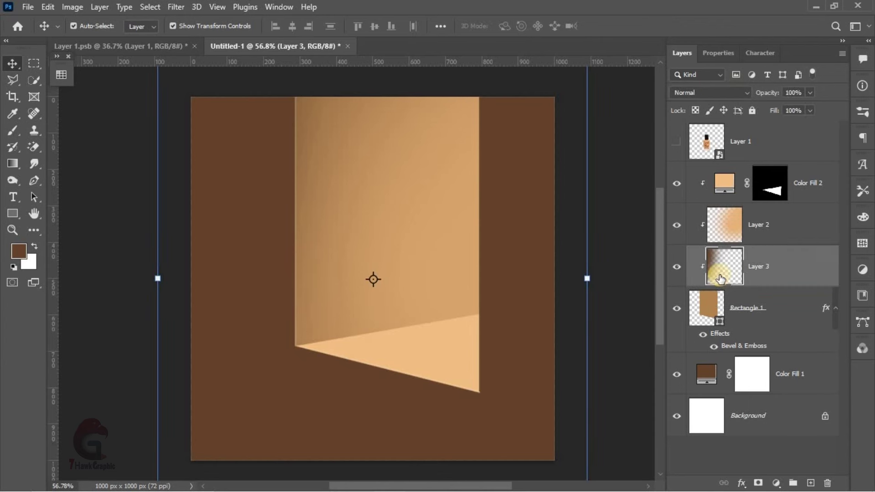
Set Layer 3 to Soft Light and widen it rightward to about 111%.
{"action": "left_click", "coordinate": [711, 93]}
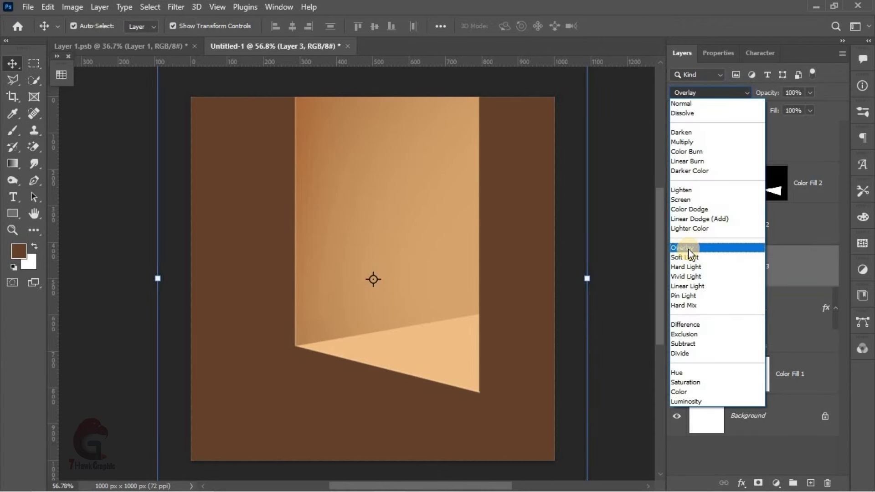
{"action": "left_click", "coordinate": [686, 257]}
{"action": "left_click_drag", "start_coordinate": [587, 278], "coordinate": [635, 277]}
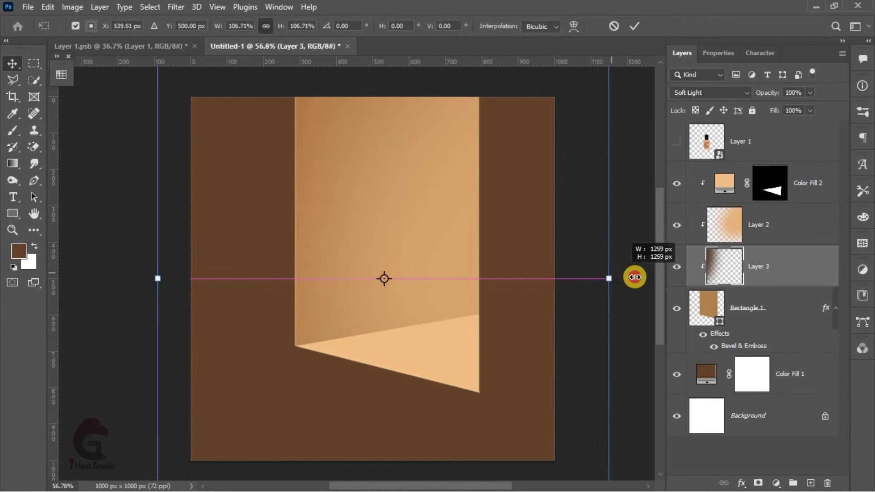
{"action": "left_click_drag", "start_coordinate": [403, 205], "coordinate": [415, 208]}
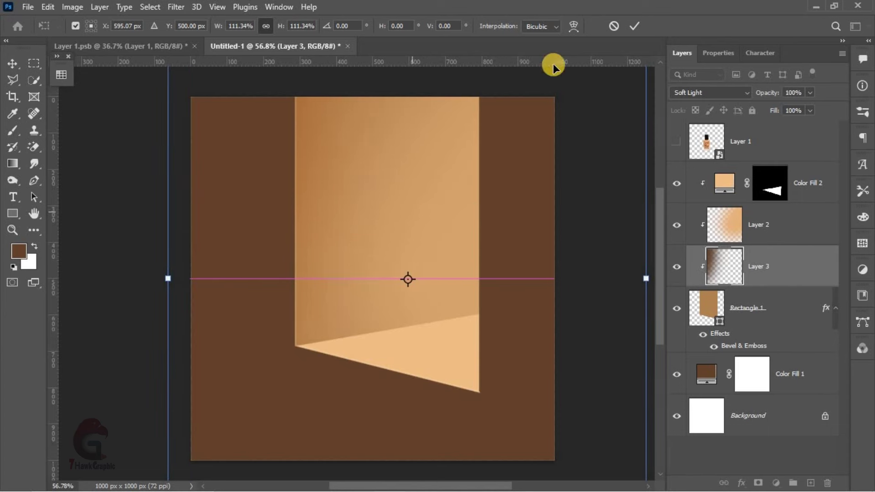
{"action": "left_click", "coordinate": [634, 26]}
{"action": "left_click", "coordinate": [569, 214]}
{"action": "scroll", "coordinate": [427, 244], "scroll_direction": "up", "scroll_amount": 1}
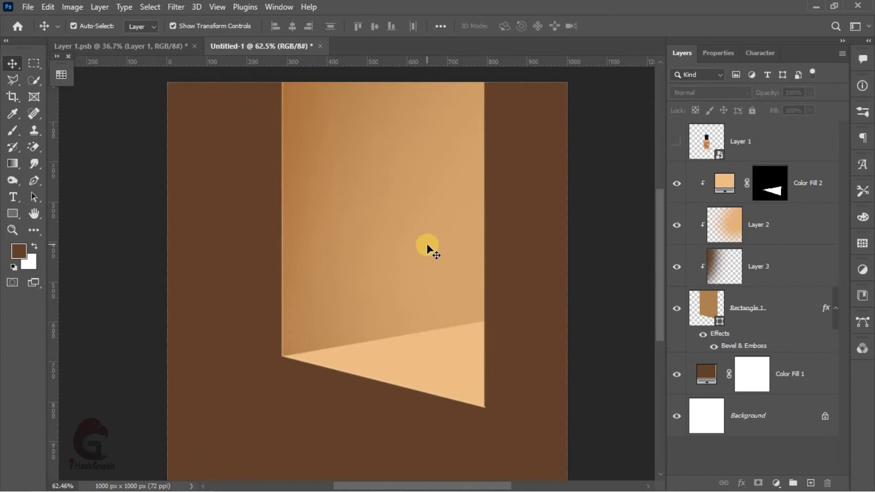
{"action": "scroll", "coordinate": [426, 244], "scroll_direction": "down", "scroll_amount": 1}
{"action": "scroll", "coordinate": [434, 369], "scroll_direction": "up", "scroll_amount": 1}
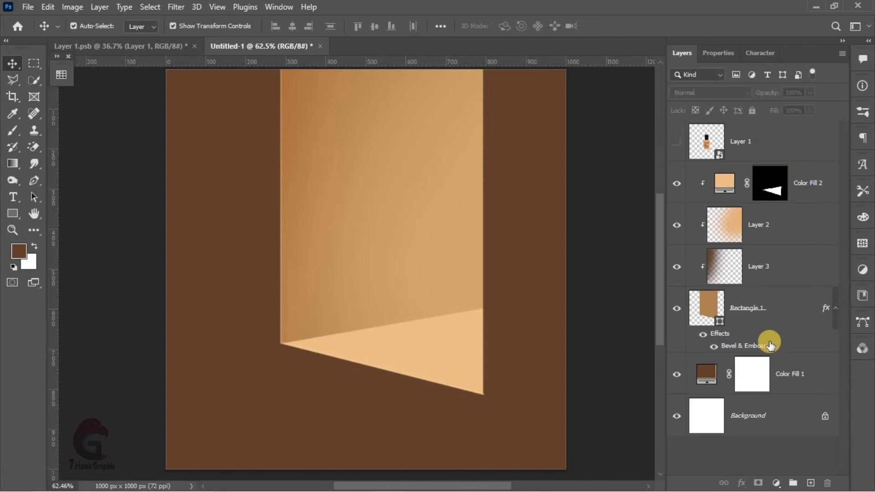
Group the light-beam layers into Group 1 and add a new empty layer above it.
{"action": "left_click", "coordinate": [777, 300]}
{"action": "left_click", "coordinate": [801, 181], "text": "shift"}
{"action": "left_click", "coordinate": [794, 483]}
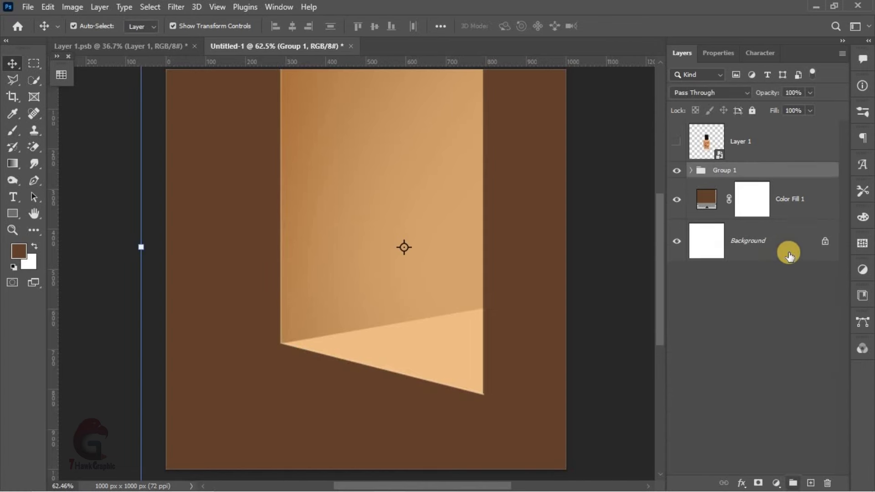
{"action": "left_click", "coordinate": [807, 484]}
{"action": "scroll", "coordinate": [382, 351], "scroll_direction": "up", "scroll_amount": 3}
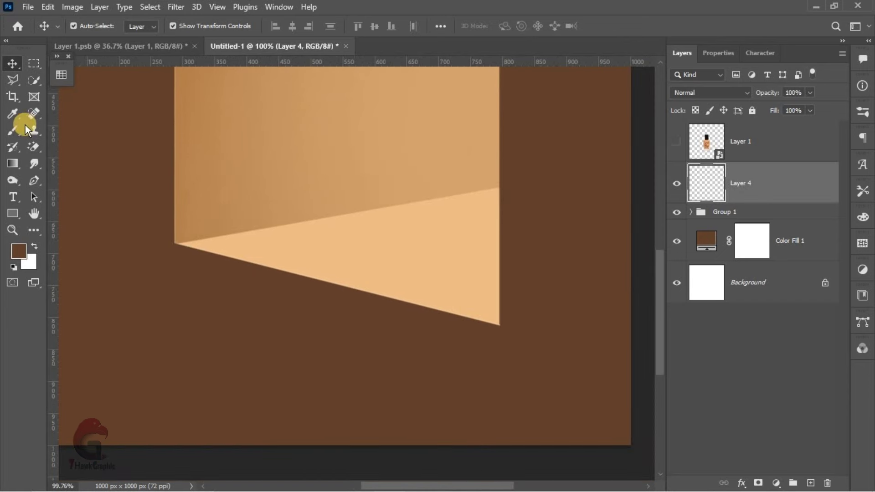
Draw a flat white, no-stroke ellipse about 324×60 px across the lit floor.
{"action": "right_click", "coordinate": [12, 213]}
{"action": "left_click", "coordinate": [52, 231]}
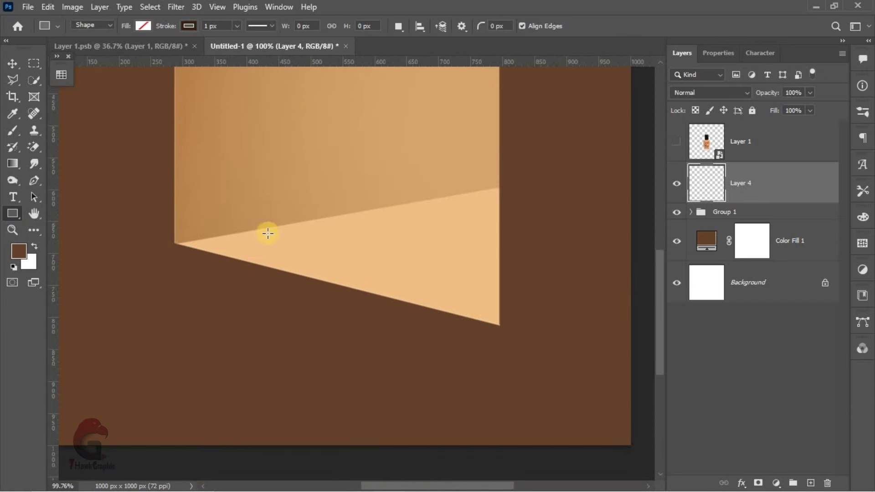
{"action": "scroll", "coordinate": [177, 220], "scroll_direction": "up", "scroll_amount": 1}
{"action": "left_click_drag", "start_coordinate": [177, 220], "coordinate": [424, 268]}
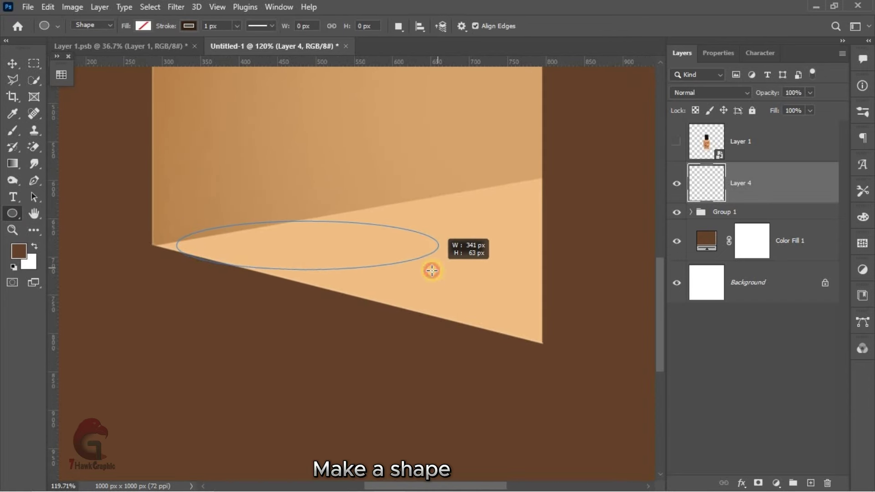
{"action": "left_click_drag", "start_coordinate": [424, 269], "coordinate": [421, 266]}
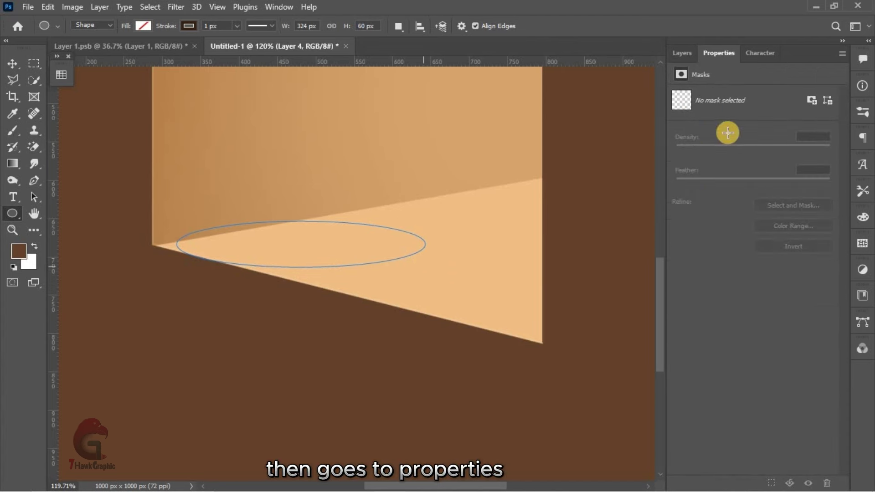
{"action": "left_click", "coordinate": [714, 203]}
{"action": "left_click", "coordinate": [688, 226]}
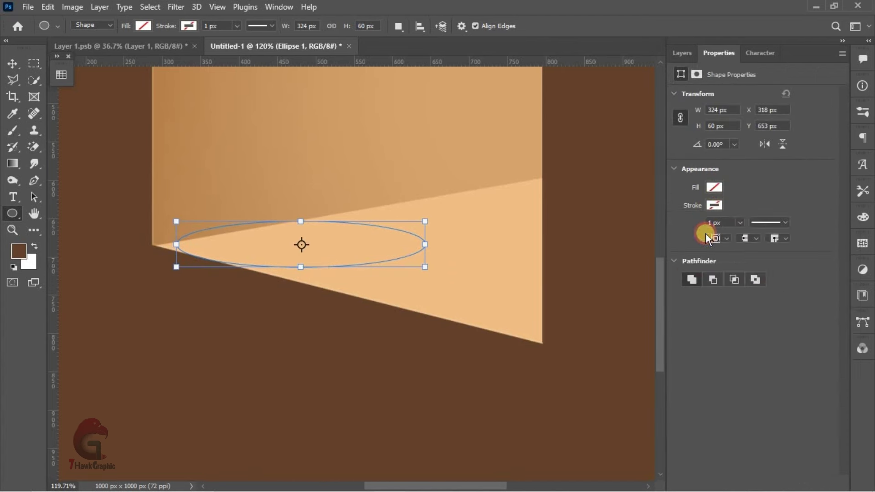
{"action": "left_click", "coordinate": [715, 187]}
{"action": "left_click", "coordinate": [774, 255]}
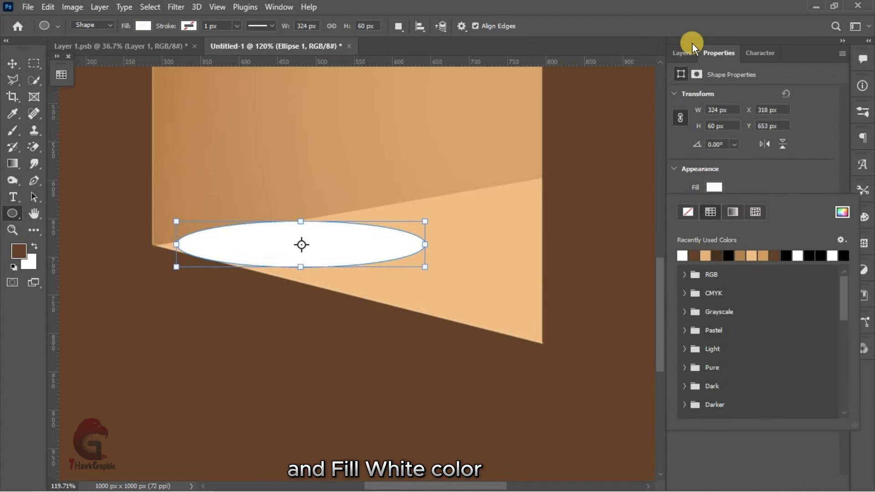
{"action": "left_click", "coordinate": [682, 53]}
Drag a copy of the ellipse down and place Ellipse 1 copy below Ellipse 1.
{"action": "left_click", "coordinate": [12, 63]}
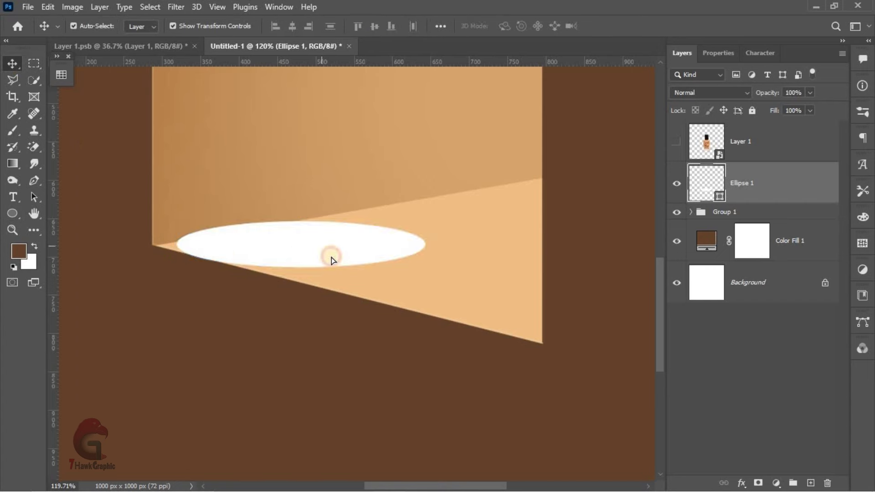
{"action": "left_click_drag", "start_coordinate": [319, 251], "coordinate": [349, 291]}
{"action": "scroll", "coordinate": [326, 269], "scroll_direction": "up", "scroll_amount": 2}
{"action": "scroll", "coordinate": [337, 273], "scroll_direction": "up", "scroll_amount": 1}
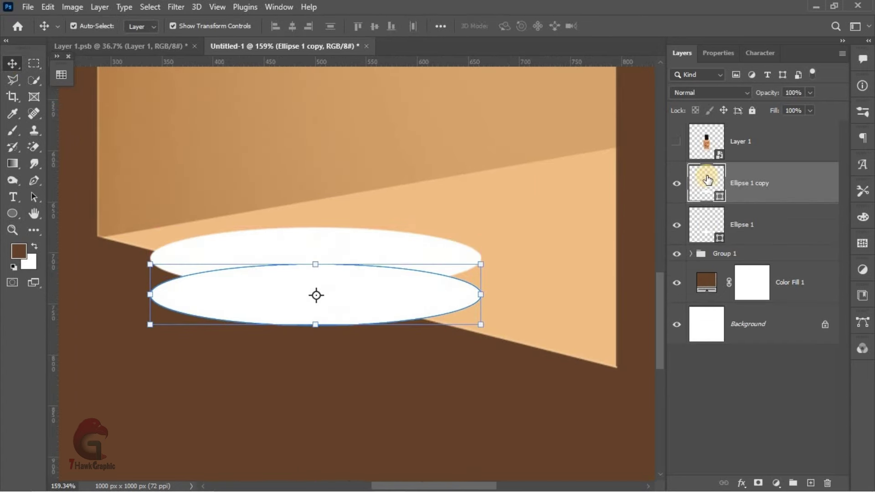
{"action": "key", "text": "ctrl+bracketleft"}
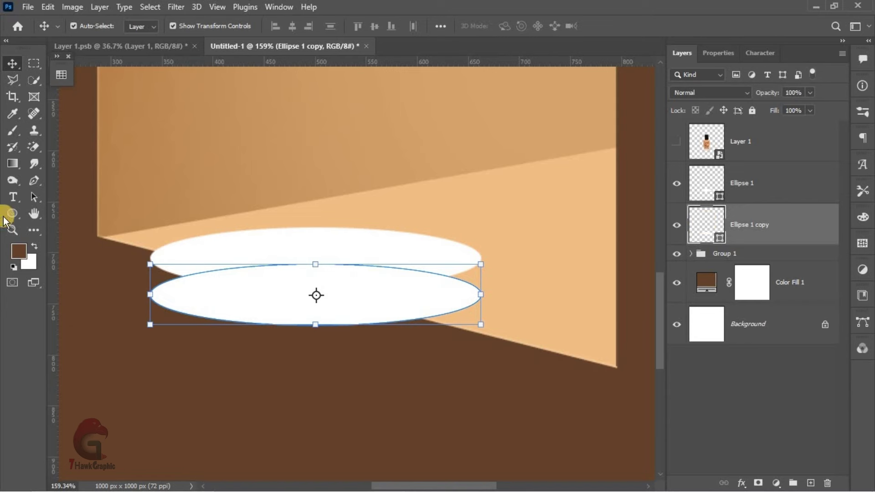
Draw a rectangle spanning between the two ellipses' sides to form the podium body.
{"action": "right_click", "coordinate": [9, 224]}
{"action": "left_click", "coordinate": [69, 210]}
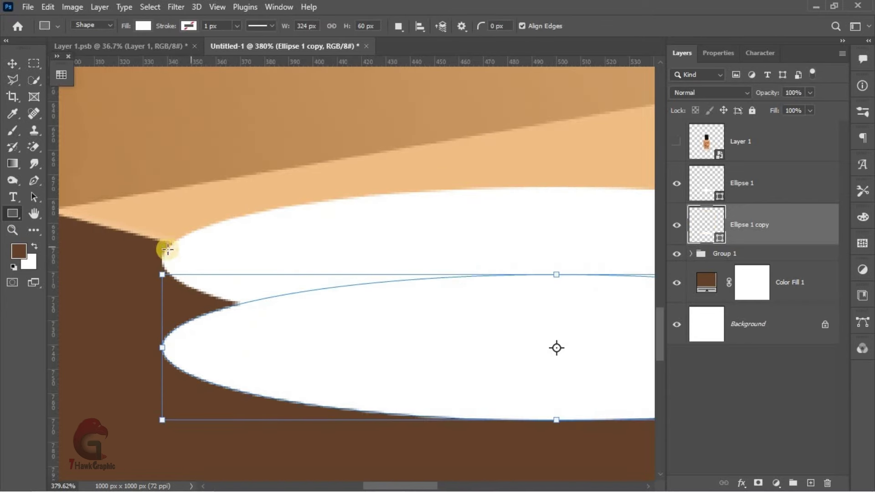
{"action": "mouse_move", "coordinate": [162, 258]}
{"action": "left_mouse_down"}
{"action": "mouse_move", "coordinate": [720, 350]}
{"action": "mouse_move", "coordinate": [524, 347]}
{"action": "left_mouse_up"}
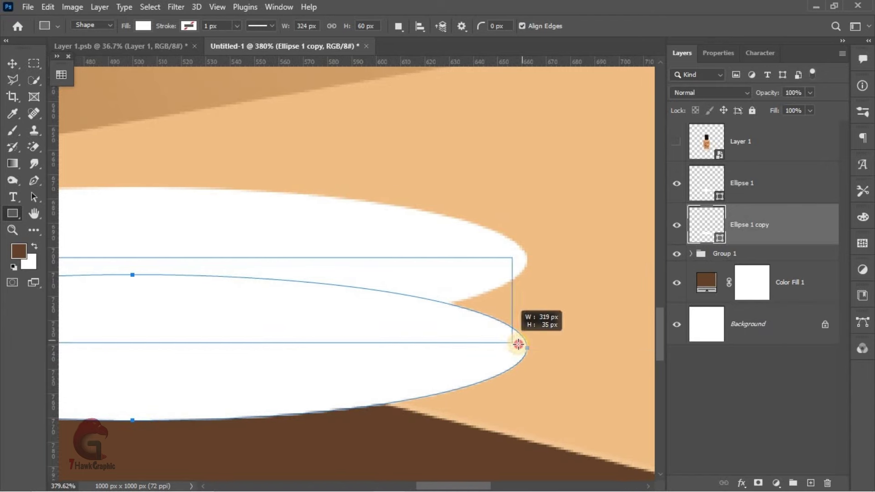
{"action": "left_click_drag", "start_coordinate": [525, 347], "coordinate": [524, 346]}
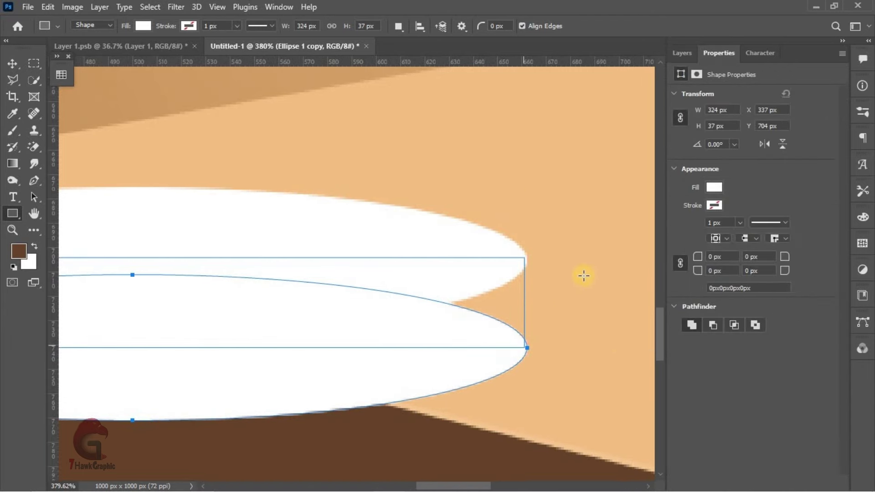
{"action": "scroll", "coordinate": [557, 260], "scroll_direction": "down", "scroll_amount": 4}
Select the three white shape layers together, then deselect to check the podium.
{"action": "left_click", "coordinate": [682, 53]}
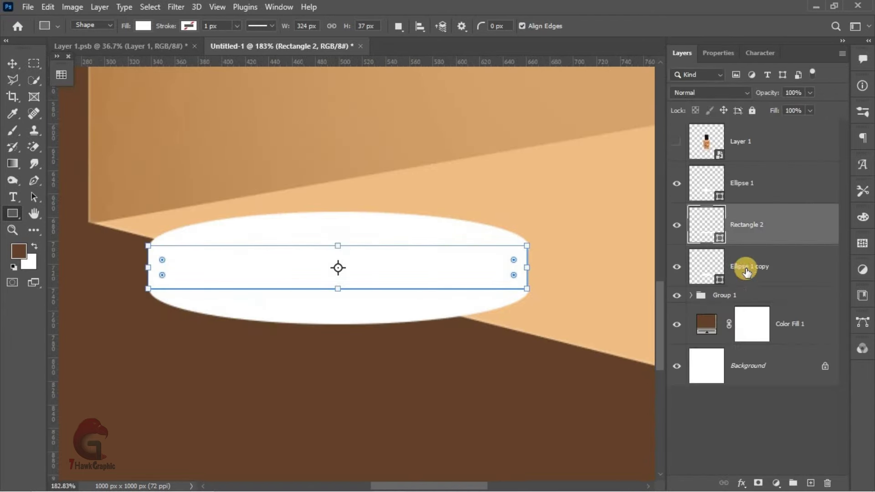
{"action": "left_click", "coordinate": [742, 268], "text": "shift"}
{"action": "left_click", "coordinate": [746, 187], "text": "shift"}
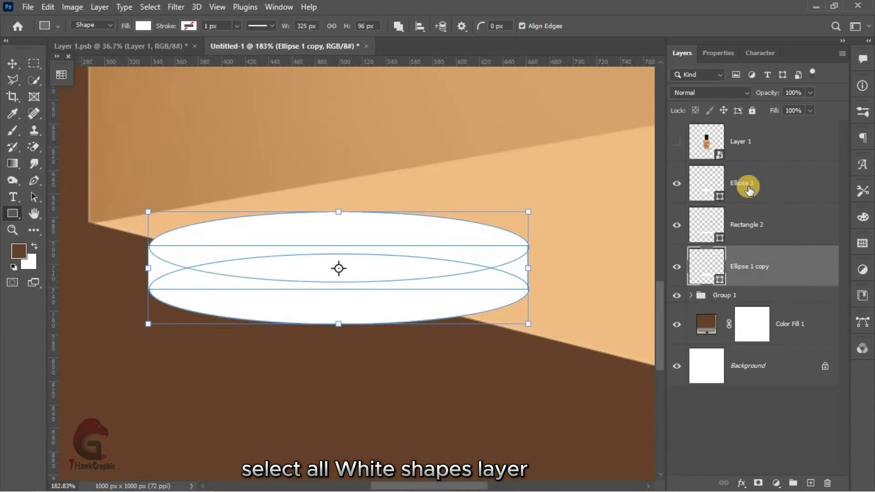
{"action": "left_click", "coordinate": [10, 64]}
{"action": "left_click", "coordinate": [117, 365]}
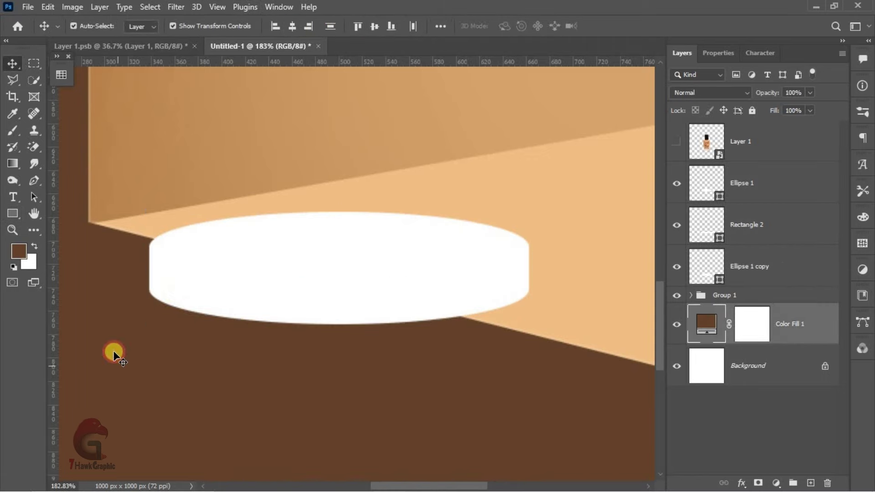
{"action": "scroll", "coordinate": [524, 271], "scroll_direction": "up", "scroll_amount": 1}
Merge Ellipse 1 copy and Rectangle 2 into one shape and centre the podium in view.
{"action": "left_click", "coordinate": [755, 266]}
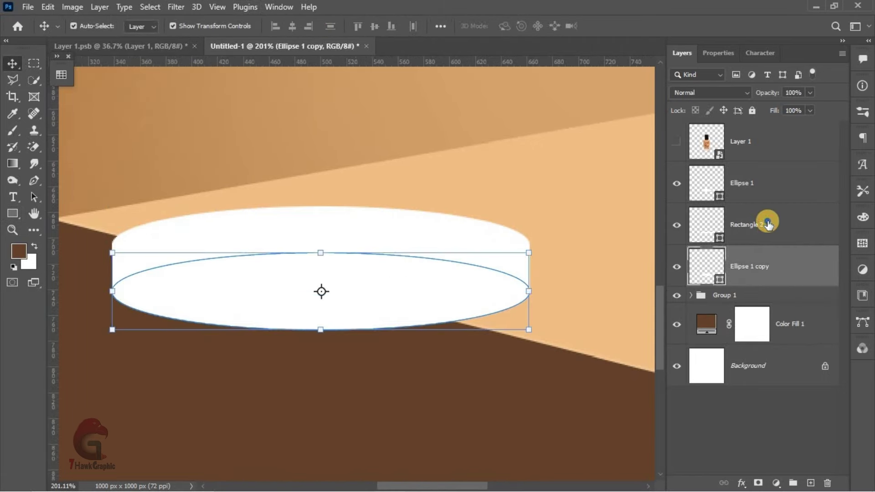
{"action": "left_click", "coordinate": [768, 222], "text": "shift"}
{"action": "right_click", "coordinate": [768, 222]}
{"action": "left_click", "coordinate": [624, 402]}
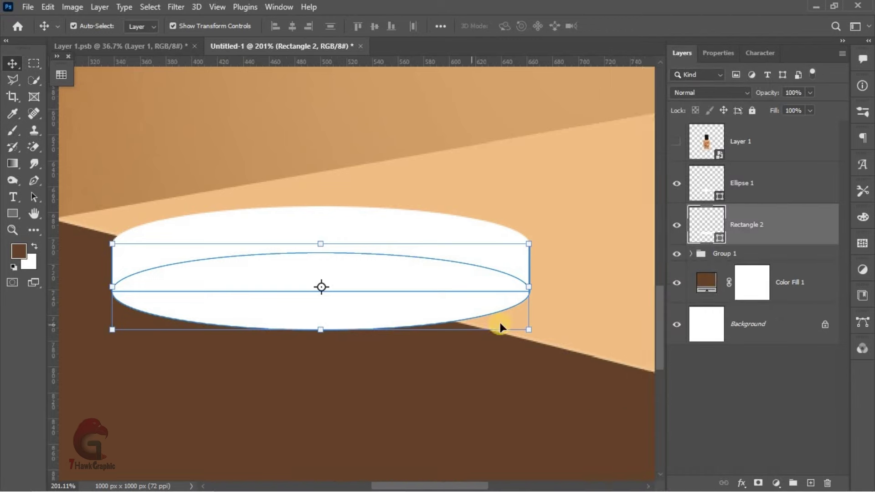
{"action": "scroll", "coordinate": [504, 327], "scroll_direction": "down", "scroll_amount": 3}
{"action": "scroll", "coordinate": [436, 292], "scroll_direction": "up", "scroll_amount": 1}
{"action": "left_click_drag", "start_coordinate": [304, 303], "coordinate": [342, 315]}
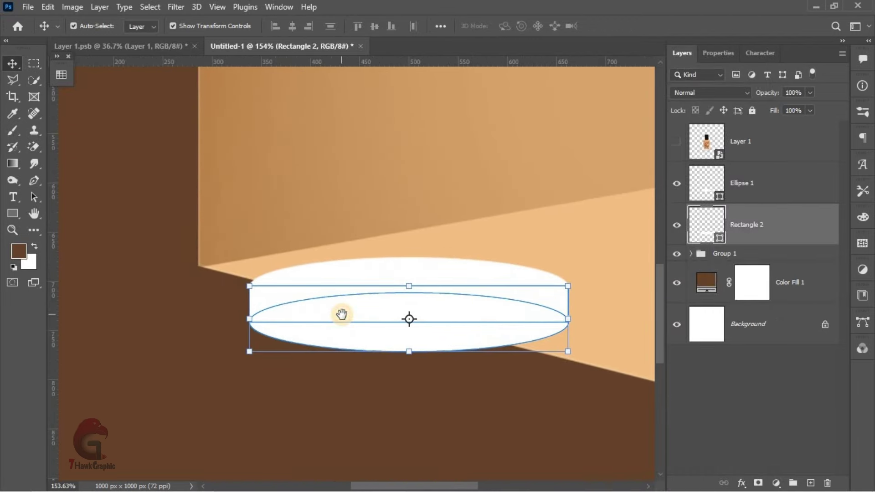
Add Layer 4 clipped to the podium and paint peach shading along its side.
{"action": "left_click", "coordinate": [810, 483]}
{"action": "right_click", "coordinate": [775, 225]}
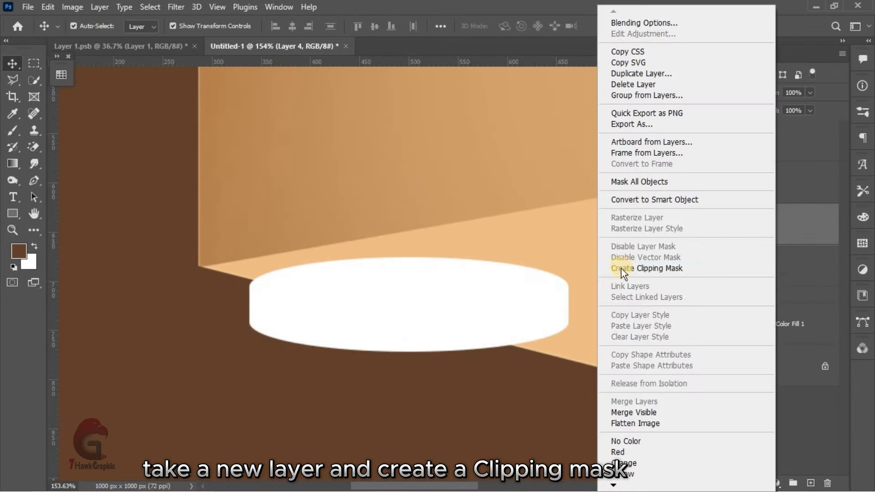
{"action": "left_click", "coordinate": [622, 269]}
{"action": "scroll", "coordinate": [461, 238], "scroll_direction": "down", "scroll_amount": 2}
{"action": "key", "text": "b"}
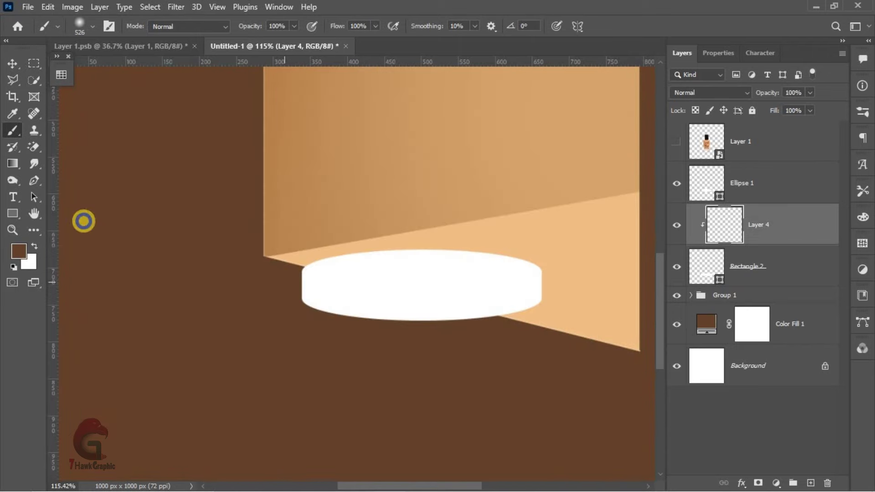
{"action": "left_click", "coordinate": [61, 74]}
{"action": "left_click", "coordinate": [78, 101]}
{"action": "left_click", "coordinate": [182, 56]}
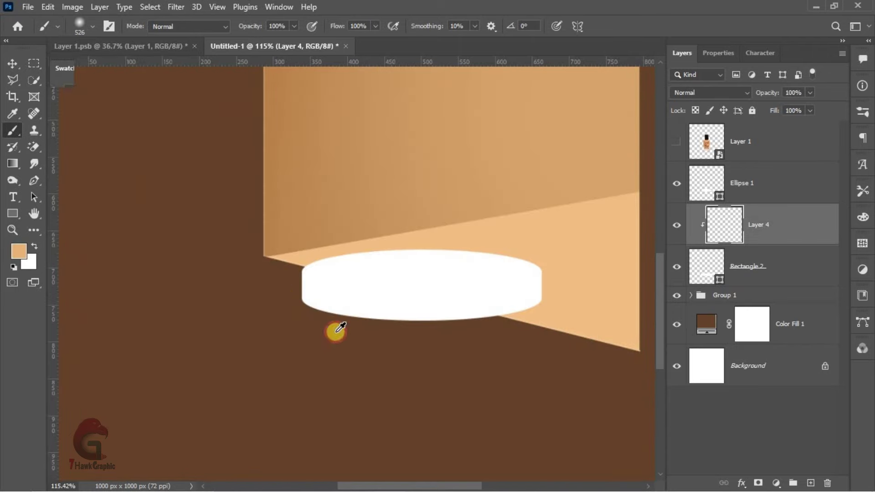
{"action": "left_click_drag", "start_coordinate": [301, 296], "coordinate": [413, 301]}
{"action": "scroll", "coordinate": [442, 303], "scroll_direction": "up", "scroll_amount": 1}
{"action": "left_click_drag", "start_coordinate": [368, 283], "coordinate": [479, 287]}
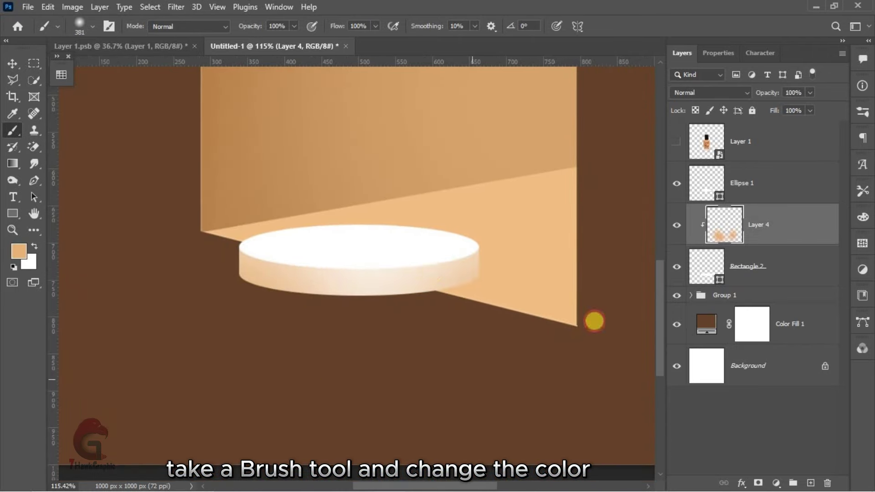
On clipped Layer 5, paint dark brown shadow across the podium's lower side with a larger brush.
{"action": "left_click", "coordinate": [757, 269]}
{"action": "left_click", "coordinate": [810, 482]}
{"action": "left_click", "coordinate": [61, 74]}
{"action": "left_click", "coordinate": [69, 112]}
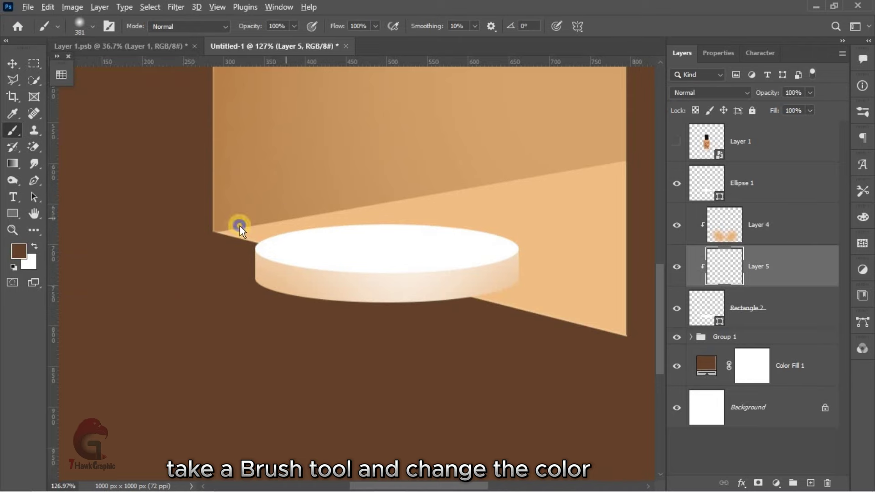
{"action": "key", "text": "bracketright"}
{"action": "left_click_drag", "start_coordinate": [434, 389], "coordinate": [532, 371]}
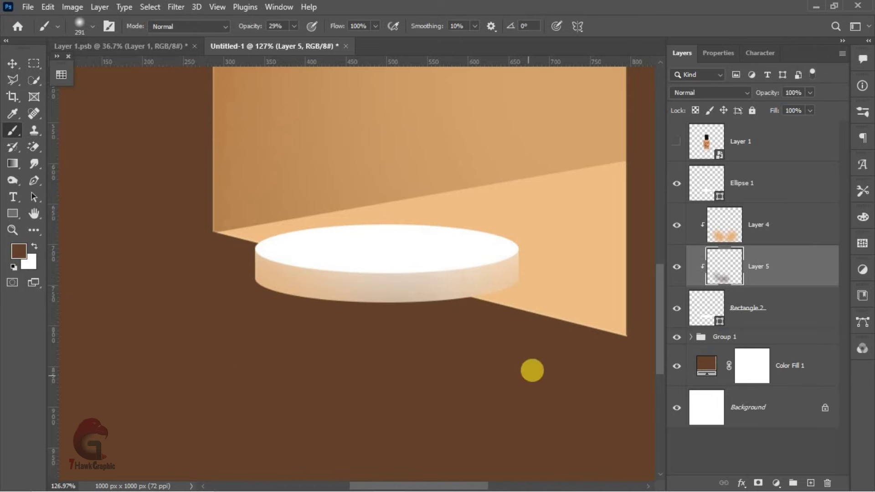
{"action": "scroll", "coordinate": [252, 370], "scroll_direction": "up", "scroll_amount": 1}
{"action": "mouse_move", "coordinate": [178, 286]}
{"action": "left_mouse_down"}
{"action": "mouse_move", "coordinate": [229, 369]}
{"action": "mouse_move", "coordinate": [453, 333]}
{"action": "mouse_move", "coordinate": [486, 281]}
{"action": "left_mouse_up"}
Add Layer 7 clipped to Ellipse 1 and shade the podium top with soft grey strokes.
{"action": "key", "text": "x"}
{"action": "key", "text": "ctrl+shift+alt+n"}
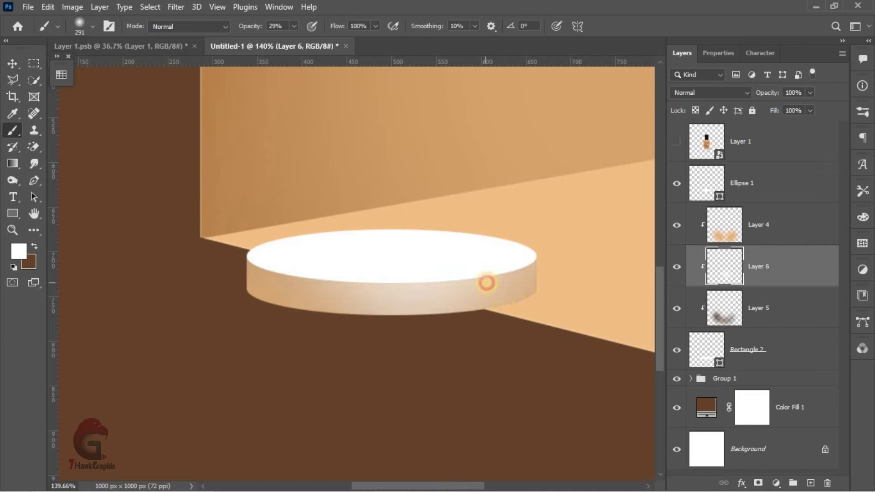
{"action": "scroll", "coordinate": [395, 309], "scroll_direction": "down", "scroll_amount": 3}
{"action": "scroll", "coordinate": [394, 309], "scroll_direction": "up", "scroll_amount": 2}
{"action": "left_click", "coordinate": [752, 185]}
{"action": "left_click", "coordinate": [810, 483]}
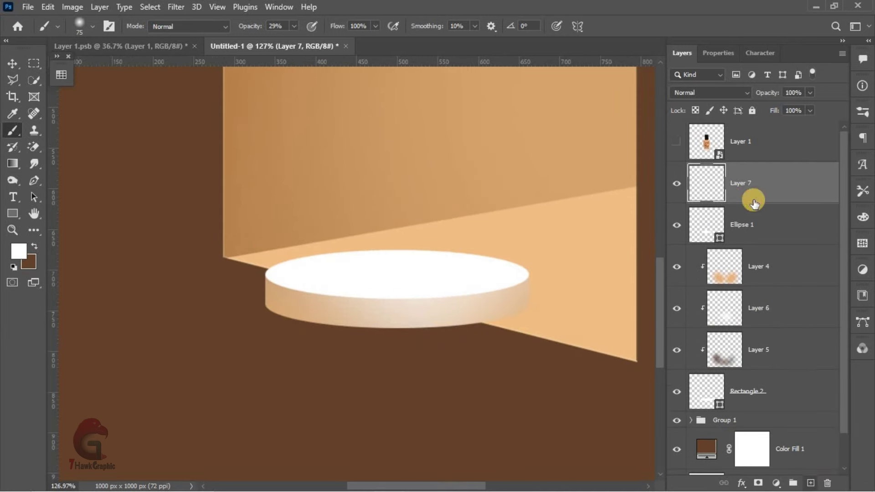
{"action": "right_click", "coordinate": [753, 191]}
{"action": "left_click", "coordinate": [619, 268]}
{"action": "left_click", "coordinate": [61, 74]}
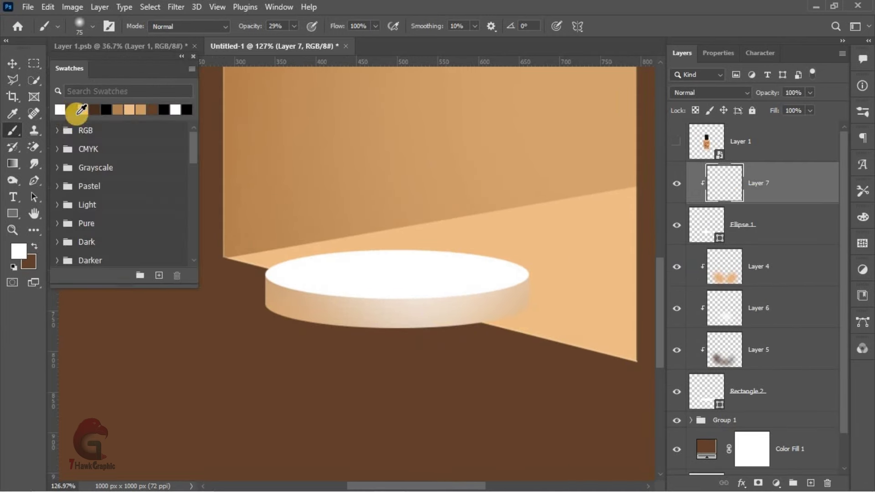
{"action": "left_click", "coordinate": [182, 56]}
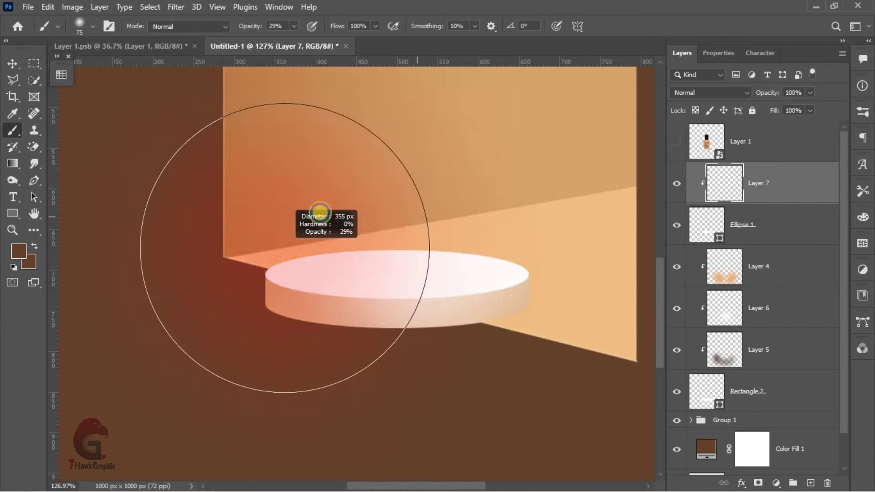
{"action": "left_click_drag", "start_coordinate": [313, 220], "coordinate": [297, 213]}
{"action": "mouse_move", "coordinate": [249, 225]}
{"action": "left_mouse_down"}
{"action": "mouse_move", "coordinate": [532, 187]}
{"action": "mouse_move", "coordinate": [525, 224]}
{"action": "mouse_move", "coordinate": [383, 272]}
{"action": "left_mouse_up"}
{"action": "scroll", "coordinate": [373, 239], "scroll_direction": "up", "scroll_amount": 1}
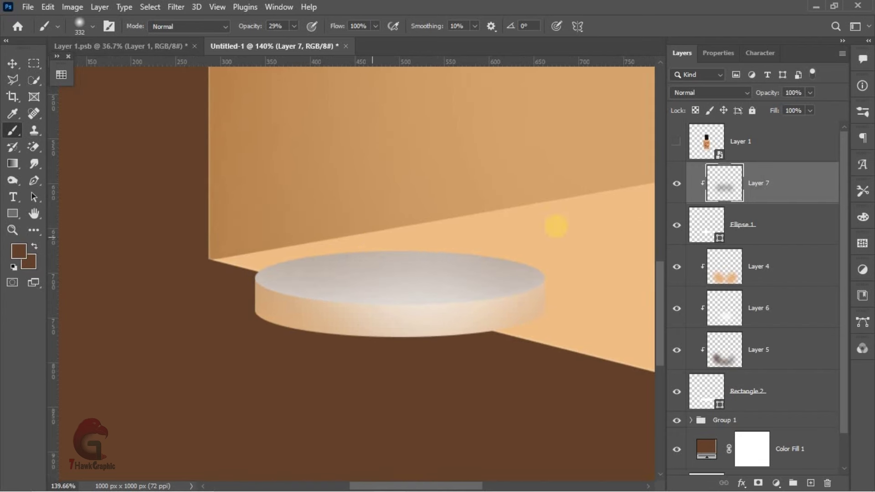
Add Layer 8 above Layer 7, brighten the podium top with white, and lower the grey layer's opacity.
{"action": "left_click", "coordinate": [747, 241]}
{"action": "left_click", "coordinate": [812, 484]}
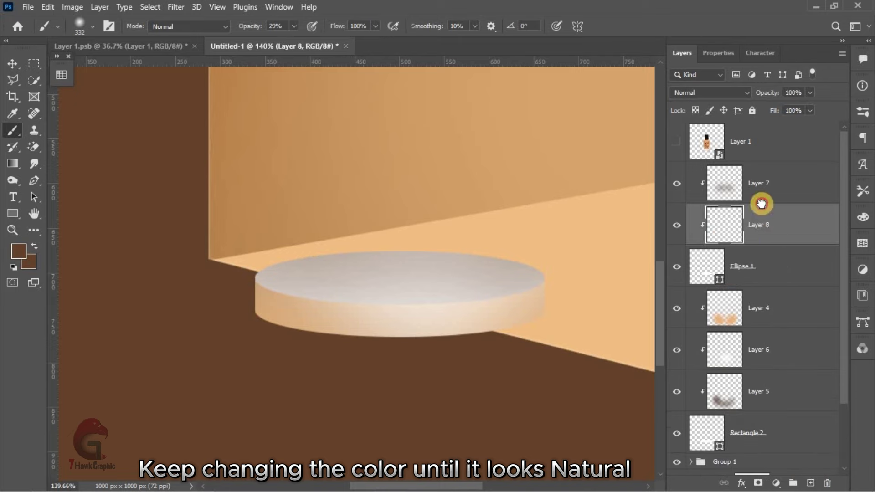
{"action": "left_click_drag", "start_coordinate": [766, 239], "coordinate": [766, 187]}
{"action": "key", "text": "d"}
{"action": "key", "text": "x"}
{"action": "mouse_move", "coordinate": [348, 224]}
{"action": "left_mouse_down"}
{"action": "mouse_move", "coordinate": [475, 199]}
{"action": "mouse_move", "coordinate": [281, 172]}
{"action": "left_mouse_up"}
{"action": "key", "text": "bracketleft"}
{"action": "key", "text": "bracketleft"}
{"action": "key", "text": "bracketleft"}
{"action": "scroll", "coordinate": [397, 283], "scroll_direction": "up", "scroll_amount": 3}
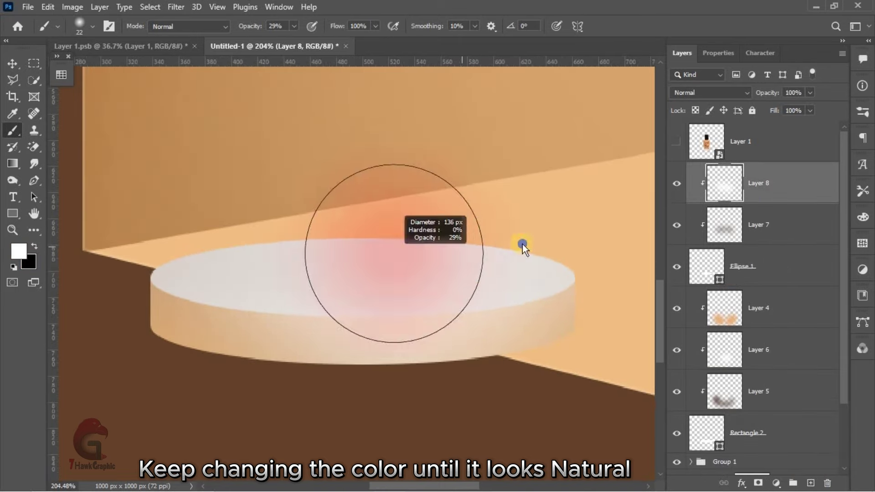
{"action": "scroll", "coordinate": [522, 244], "scroll_direction": "down", "scroll_amount": 3}
{"action": "key", "text": "alt+bracketleft"}
{"action": "mouse_move", "coordinate": [764, 95]}
{"action": "left_mouse_down"}
{"action": "mouse_move", "coordinate": [745, 100]}
{"action": "mouse_move", "coordinate": [757, 95]}
{"action": "left_mouse_up"}
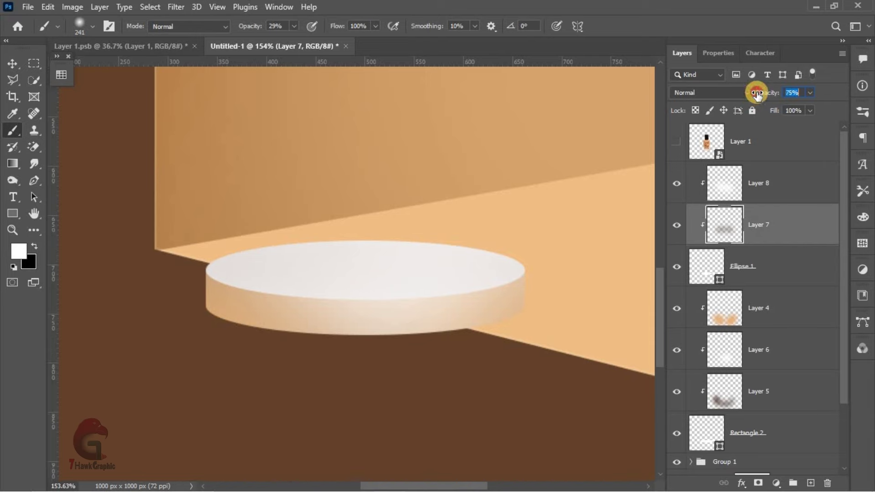
Add a clipped layer above Layer 6, darken the podium side's lower right, and set opacity to 59%.
{"action": "key", "text": "v"}
{"action": "scroll", "coordinate": [449, 317], "scroll_direction": "down", "scroll_amount": 3}
{"action": "left_click", "coordinate": [474, 302]}
{"action": "scroll", "coordinate": [475, 303], "scroll_direction": "up", "scroll_amount": 3}
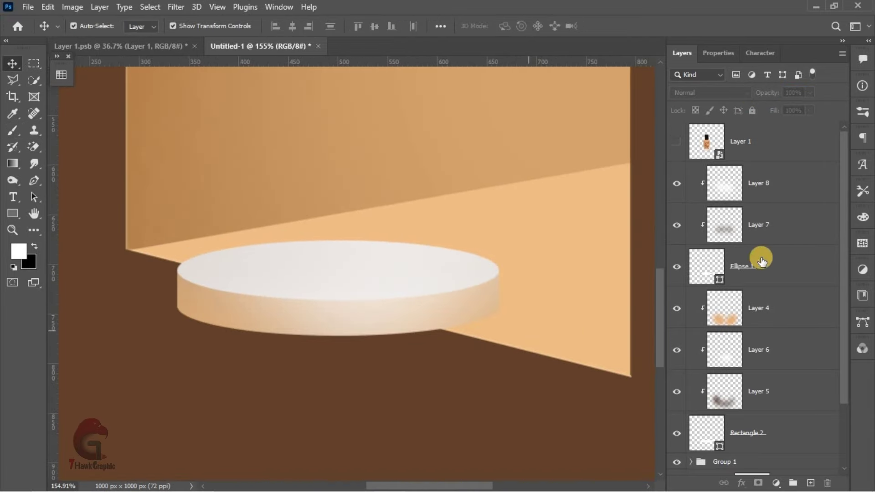
{"action": "left_click", "coordinate": [771, 360]}
{"action": "left_click", "coordinate": [811, 483]}
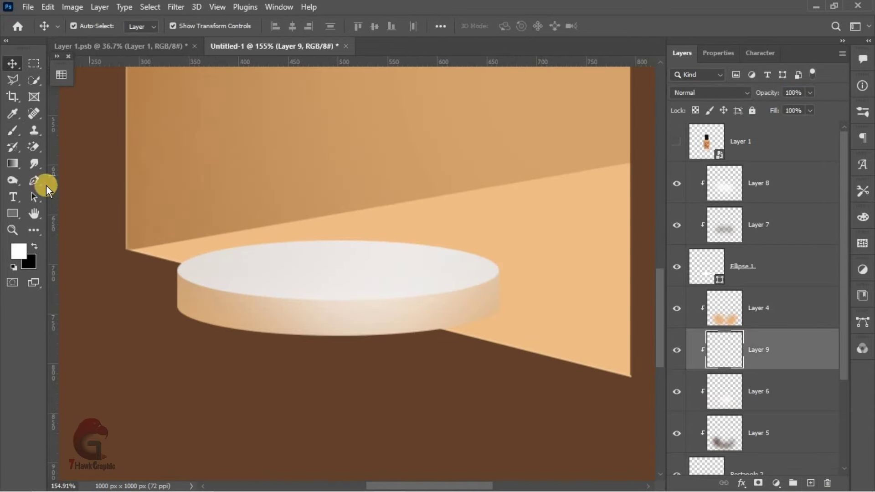
{"action": "left_click", "coordinate": [8, 132]}
{"action": "mouse_move", "coordinate": [502, 322]}
{"action": "left_mouse_down"}
{"action": "mouse_move", "coordinate": [460, 385]}
{"action": "mouse_move", "coordinate": [561, 385]}
{"action": "left_mouse_up"}
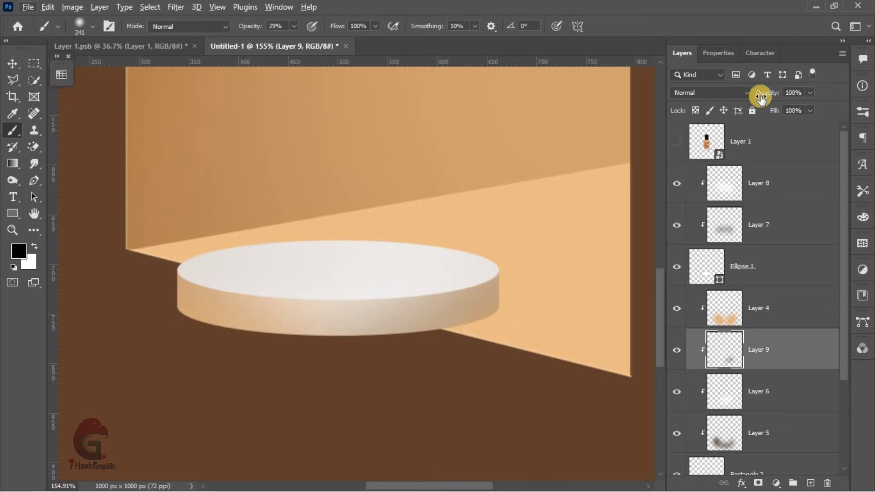
{"action": "left_click_drag", "start_coordinate": [743, 97], "coordinate": [742, 97]}
{"action": "left_click", "coordinate": [3, 60]}
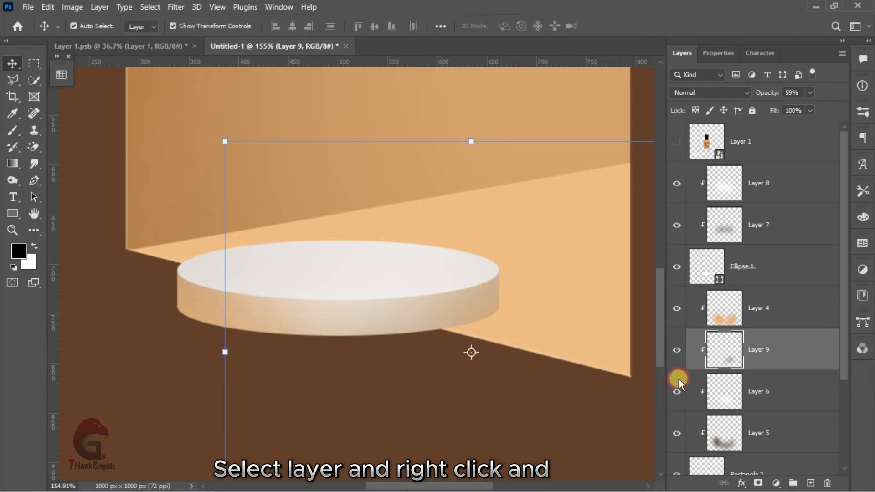
{"action": "scroll", "coordinate": [730, 383], "scroll_direction": "down", "scroll_amount": 3}
Enable a black Drop Shadow in Rectangle 2's layer style settings.
{"action": "right_click", "coordinate": [730, 364]}
{"action": "left_click", "coordinate": [597, 22]}
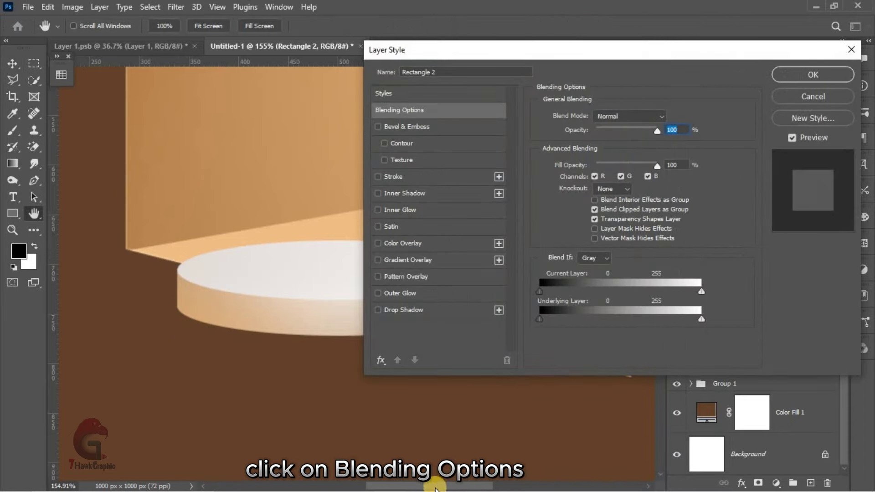
{"action": "left_click_drag", "start_coordinate": [431, 486], "coordinate": [462, 486]}
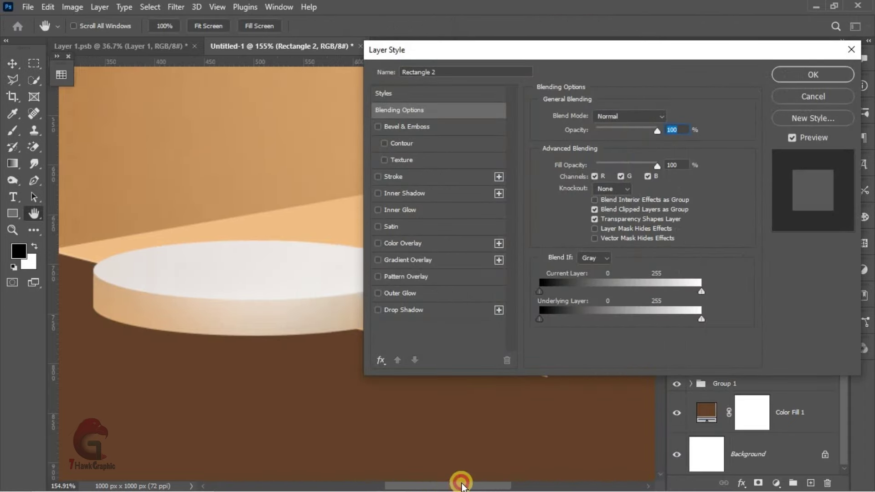
{"action": "left_click", "coordinate": [427, 311]}
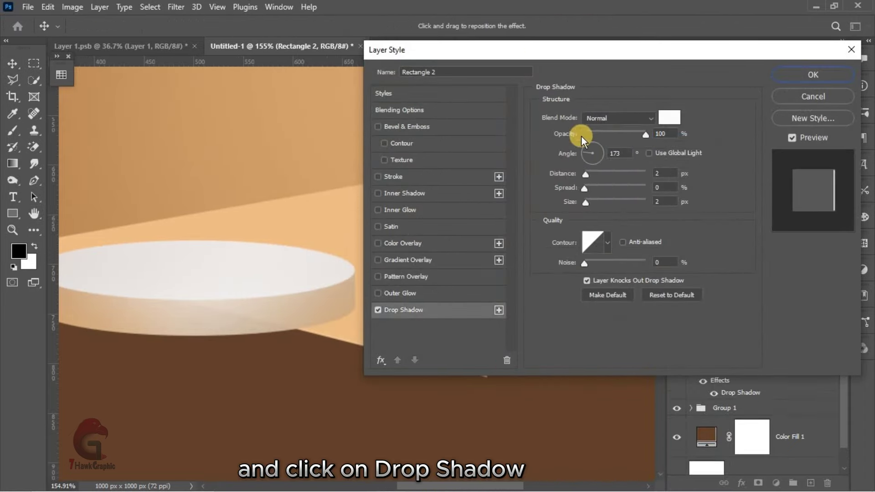
{"action": "left_click", "coordinate": [670, 117]}
{"action": "left_click_drag", "start_coordinate": [550, 327], "coordinate": [489, 407]}
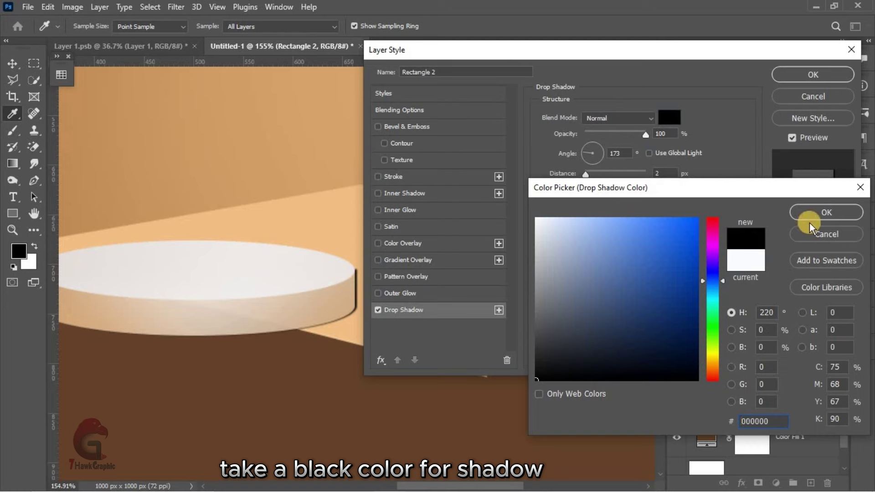
{"action": "left_click", "coordinate": [827, 213]}
Tune the drop shadow to 71% opacity, distance 2, size 2 and angle 51.
{"action": "left_click", "coordinate": [589, 145]}
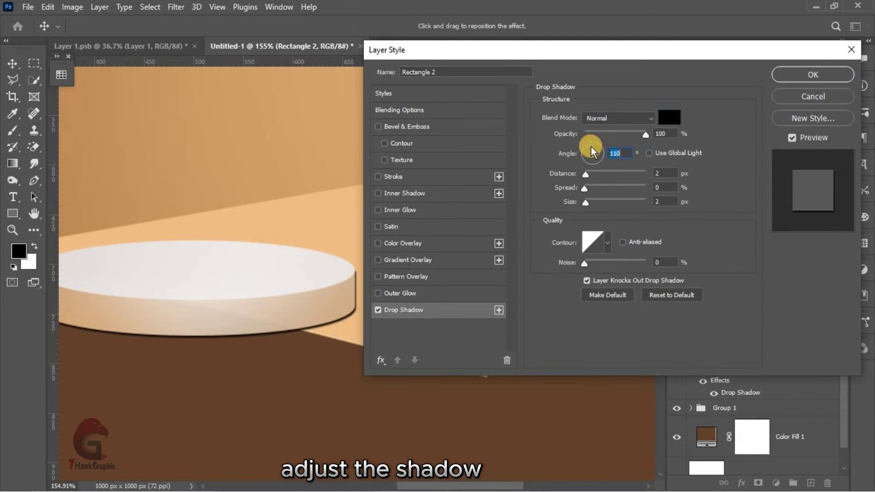
{"action": "left_click_drag", "start_coordinate": [589, 175], "coordinate": [589, 173]}
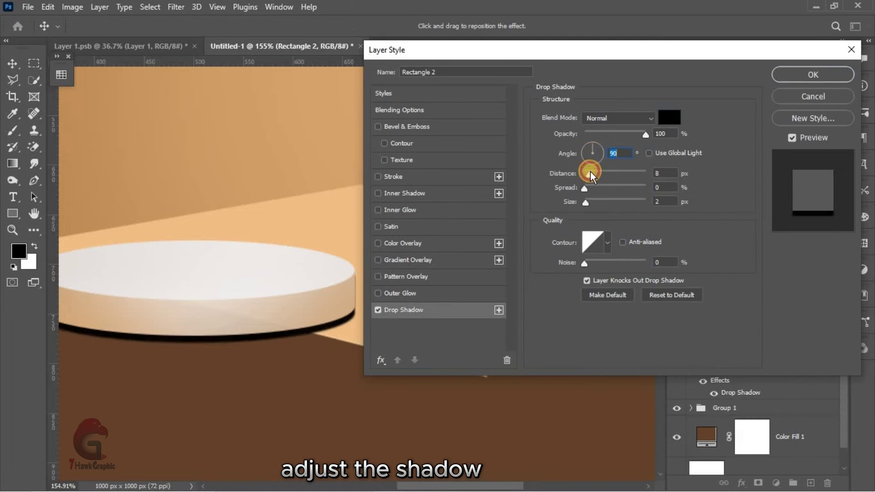
{"action": "left_click", "coordinate": [593, 146]}
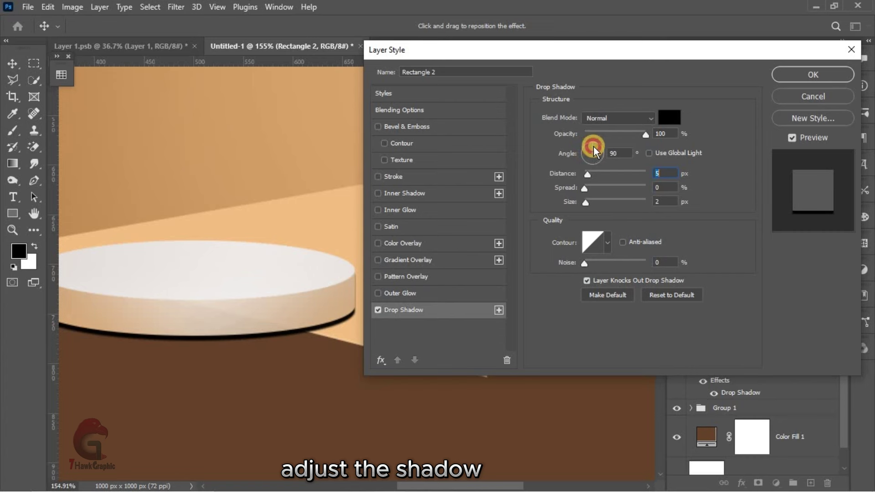
{"action": "left_click_drag", "start_coordinate": [590, 176], "coordinate": [587, 203]}
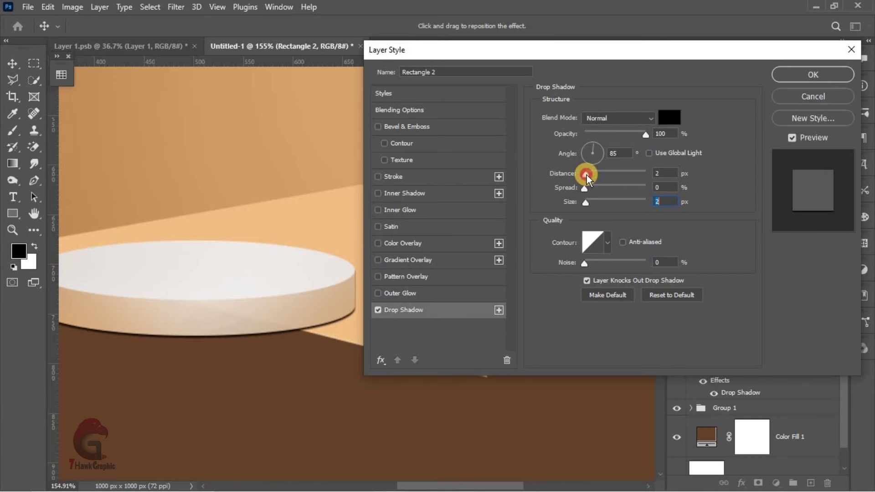
{"action": "left_click", "coordinate": [587, 175]}
{"action": "left_click", "coordinate": [629, 135]}
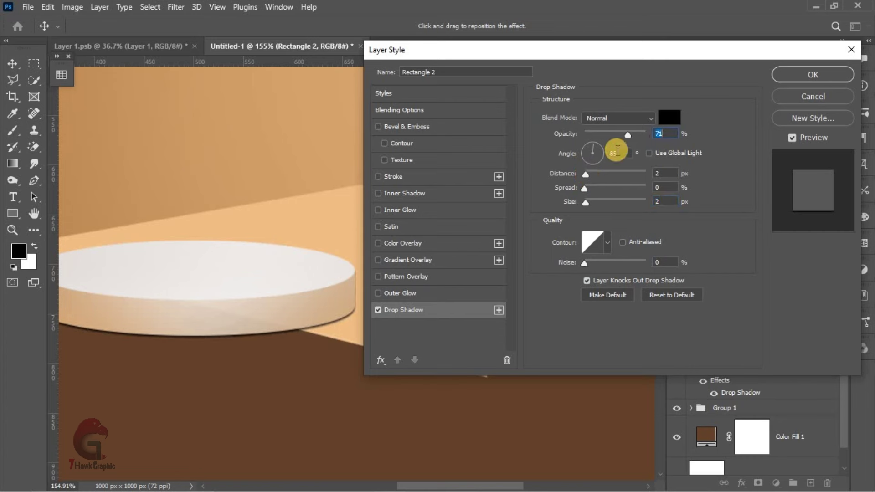
{"action": "left_click", "coordinate": [589, 202]}
{"action": "left_click_drag", "start_coordinate": [588, 201], "coordinate": [587, 202]}
{"action": "left_click", "coordinate": [599, 147]}
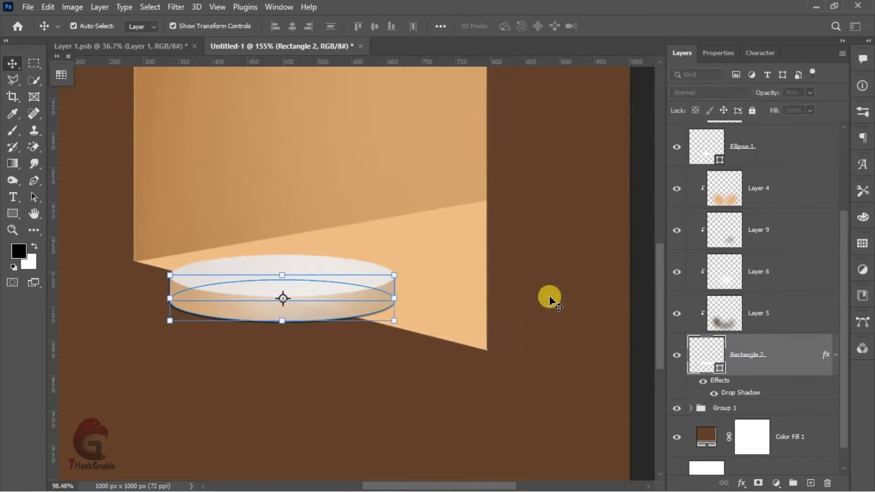
Separate Rectangle 2's drop shadow onto its own layer.
{"action": "right_click", "coordinate": [763, 360]}
{"action": "left_click", "coordinate": [806, 356]}
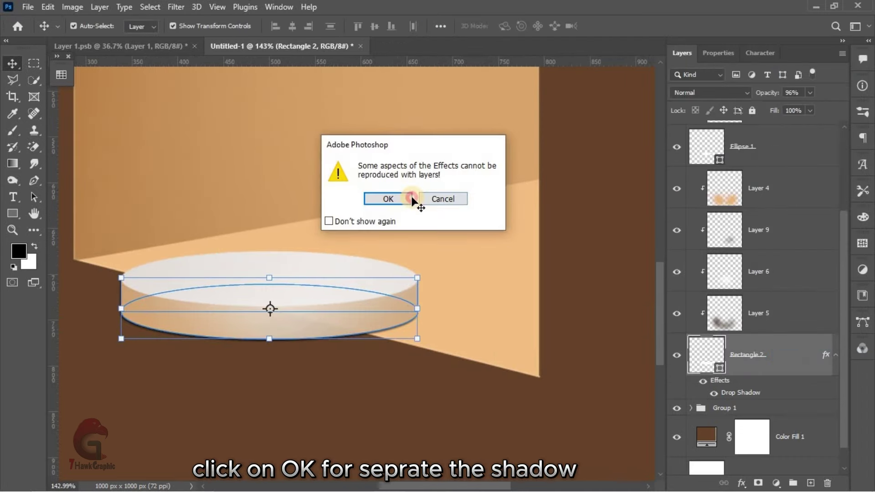
{"action": "left_click", "coordinate": [389, 197]}
{"action": "left_click", "coordinate": [730, 406]}
{"action": "left_click", "coordinate": [760, 483]}
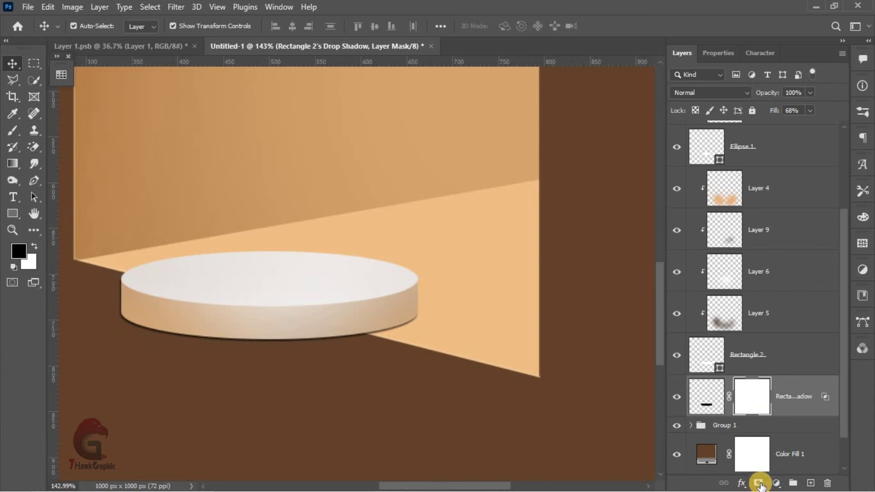
{"action": "scroll", "coordinate": [750, 405], "scroll_direction": "down", "scroll_amount": 1}
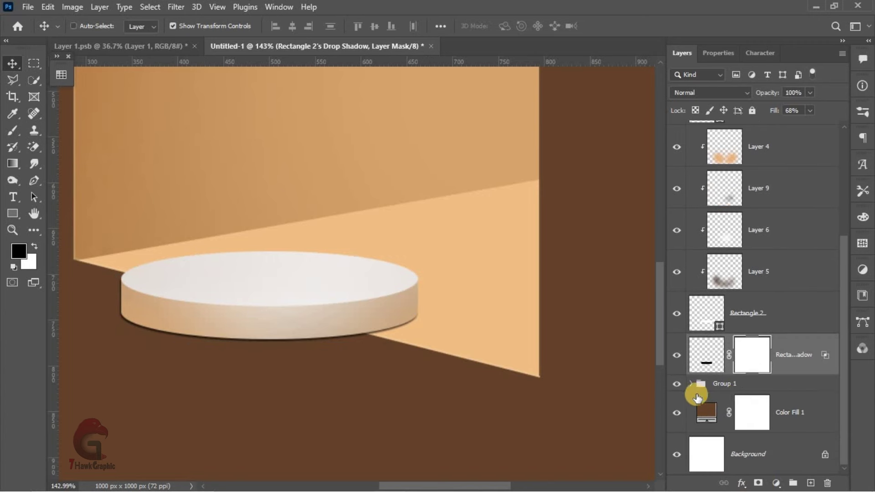
{"action": "key", "text": "ctrl+z"}
Mask the shadow layer using the light-beam and Rectangle 1 selections from Group 1.
{"action": "left_click", "coordinate": [691, 384]}
{"action": "left_click", "coordinate": [787, 412], "text": "ctrl"}
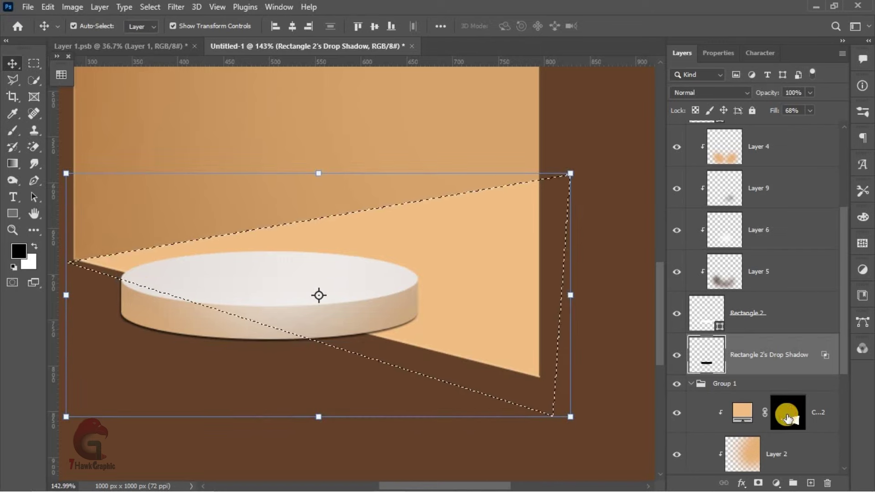
{"action": "scroll", "coordinate": [764, 425], "scroll_direction": "down", "scroll_amount": 5}
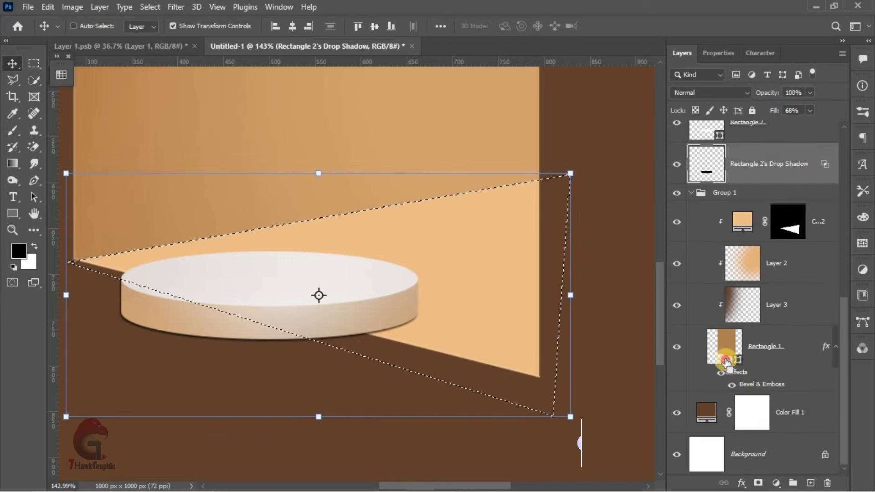
{"action": "left_click", "coordinate": [725, 346], "text": "ctrl"}
{"action": "scroll", "coordinate": [734, 356], "scroll_direction": "up", "scroll_amount": 5}
{"action": "left_click", "coordinate": [758, 483]}
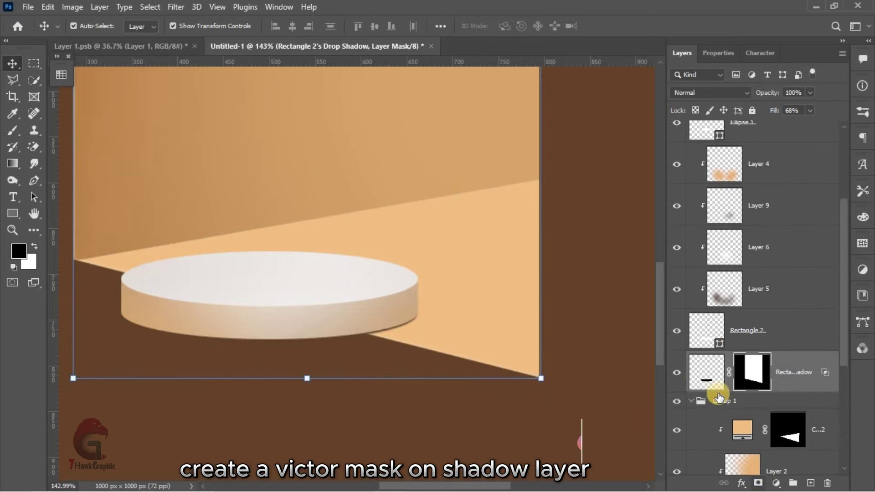
{"action": "left_click", "coordinate": [691, 401]}
Select Layer 8 through the bottom scene layers and group them into Group 2.
{"action": "scroll", "coordinate": [403, 295], "scroll_direction": "down", "scroll_amount": 3}
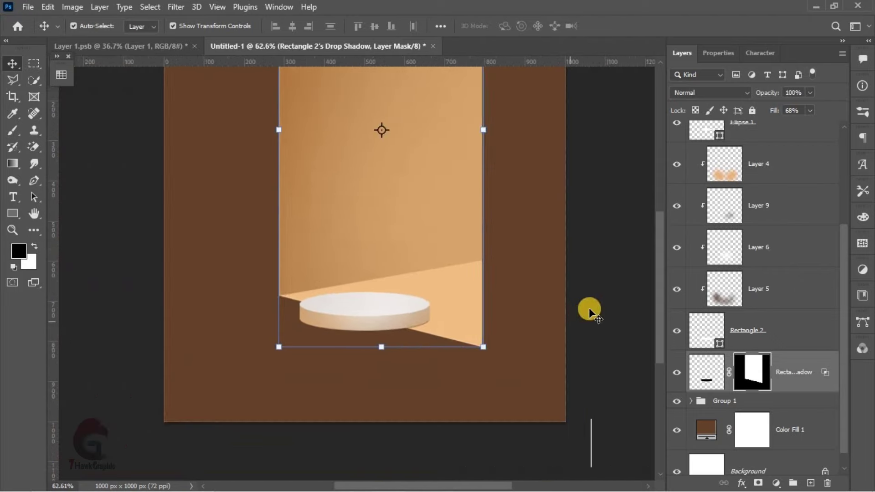
{"action": "scroll", "coordinate": [757, 388], "scroll_direction": "up", "scroll_amount": 3}
{"action": "scroll", "coordinate": [758, 416], "scroll_direction": "down", "scroll_amount": 5}
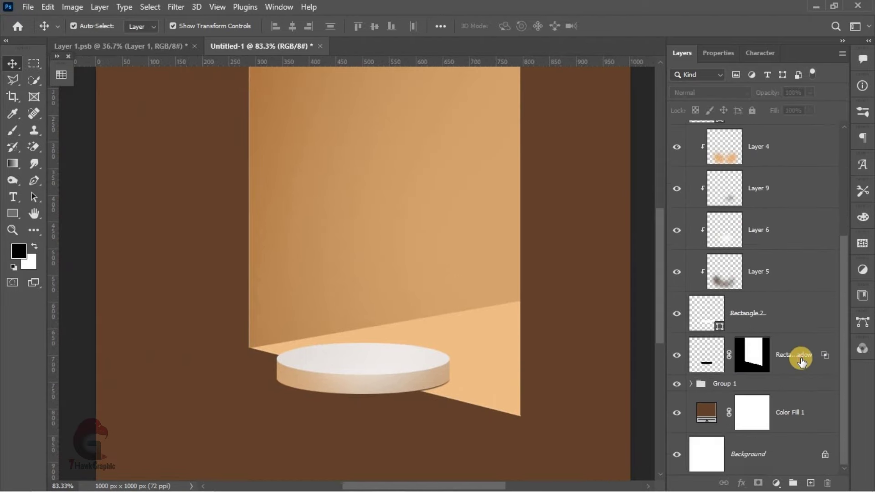
{"action": "left_click", "coordinate": [800, 358]}
{"action": "scroll", "coordinate": [785, 273], "scroll_direction": "up", "scroll_amount": 5}
{"action": "left_click", "coordinate": [775, 185], "text": "shift"}
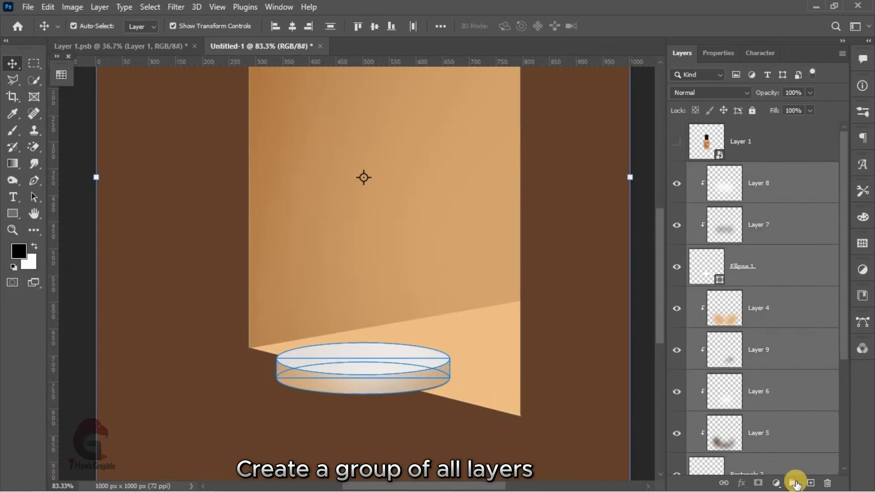
{"action": "left_click", "coordinate": [796, 484]}
Show the Lakme bottle layer and move the bottle down onto the podium.
{"action": "left_click", "coordinate": [677, 141]}
{"action": "left_click_drag", "start_coordinate": [391, 347], "coordinate": [394, 367]}
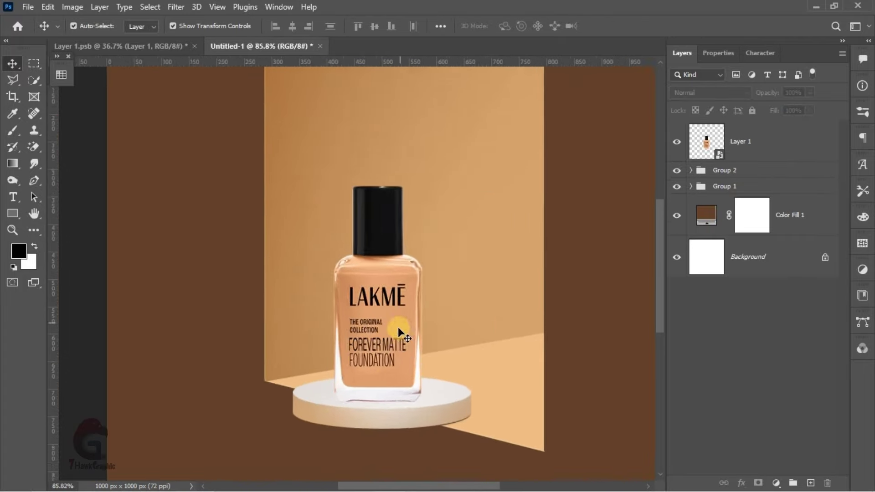
{"action": "left_click", "coordinate": [398, 332]}
{"action": "scroll", "coordinate": [362, 420], "scroll_direction": "up", "scroll_amount": 3}
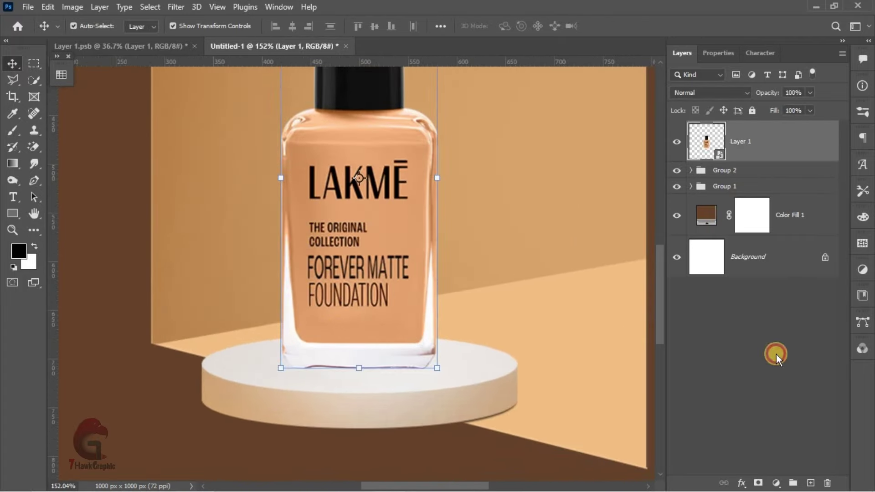
On new Layer 10, paint a soft black spot and squash it into a thin ellipse under the bottle's base.
{"action": "left_click", "coordinate": [811, 483]}
{"action": "key", "text": "b"}
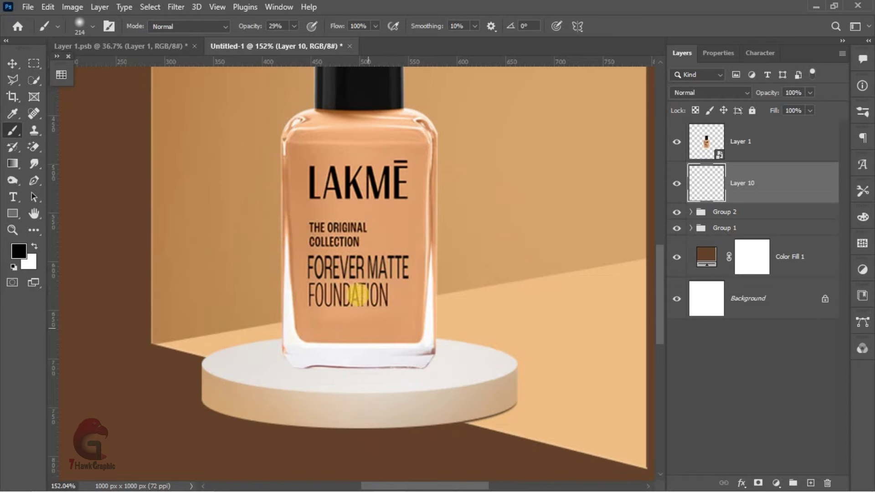
{"action": "left_click", "coordinate": [371, 351]}
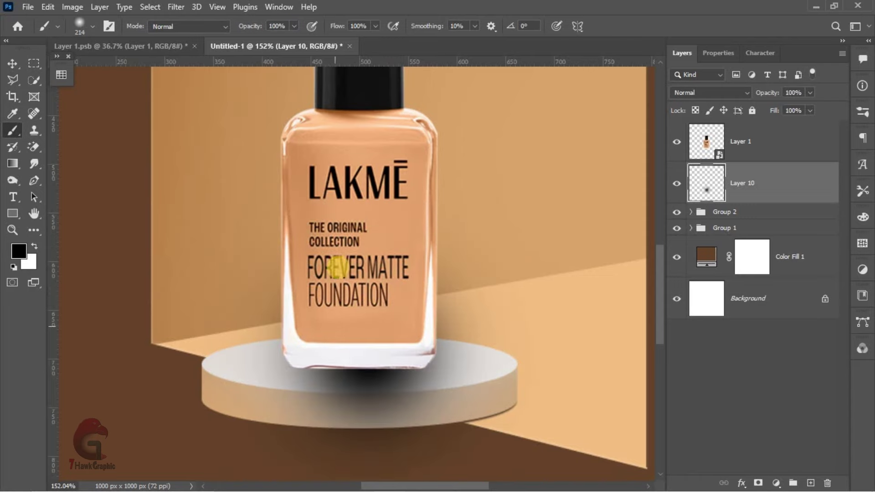
{"action": "scroll", "coordinate": [388, 242], "scroll_direction": "down", "scroll_amount": 3}
{"action": "key", "text": "ctrl+t"}
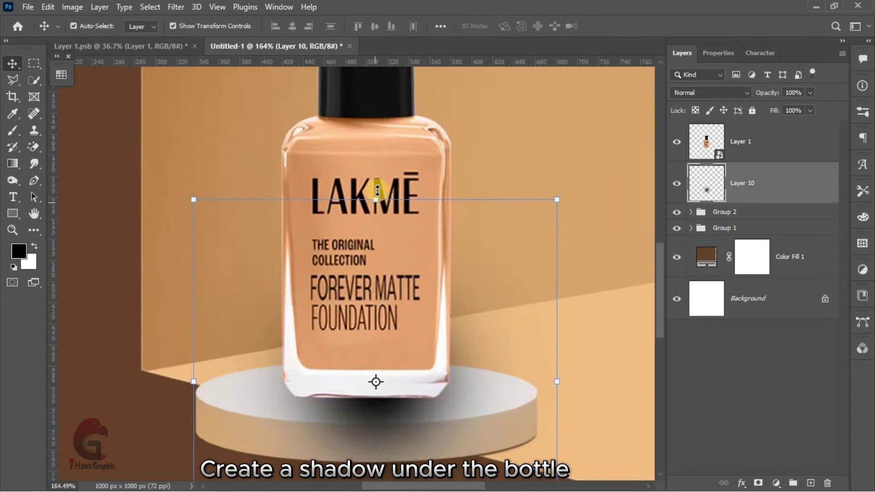
{"action": "left_click_drag", "start_coordinate": [350, 184], "coordinate": [350, 410]}
{"action": "scroll", "coordinate": [358, 365], "scroll_direction": "up", "scroll_amount": 3}
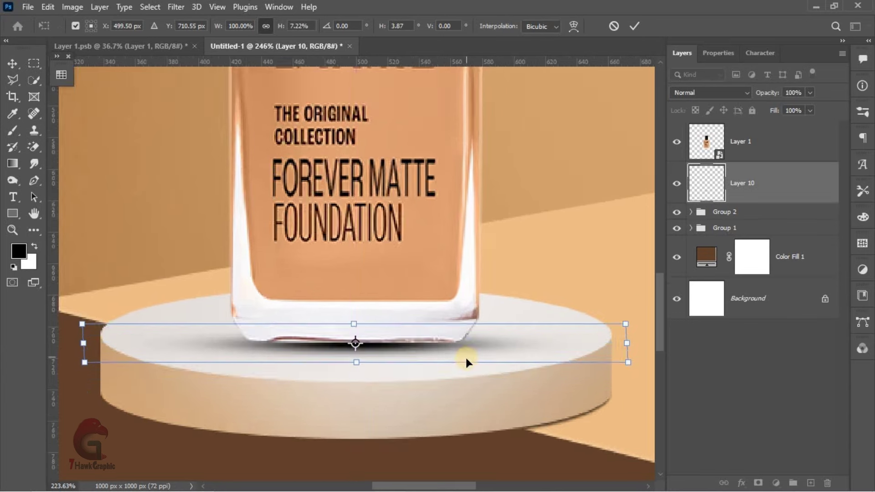
{"action": "left_click_drag", "start_coordinate": [150, 345], "coordinate": [175, 344]}
{"action": "key", "text": "Return"}
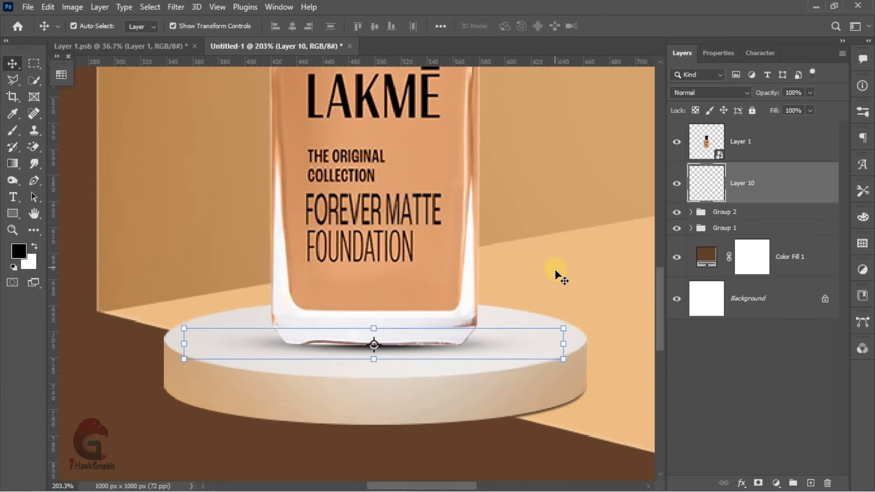
Add a layer mask to the shadow layer and brush on it with a brush shrunk to size 51.
{"action": "scroll", "coordinate": [456, 365], "scroll_direction": "down", "scroll_amount": 5}
{"action": "scroll", "coordinate": [410, 370], "scroll_direction": "up", "scroll_amount": 2}
{"action": "scroll", "coordinate": [423, 289], "scroll_direction": "up", "scroll_amount": 1}
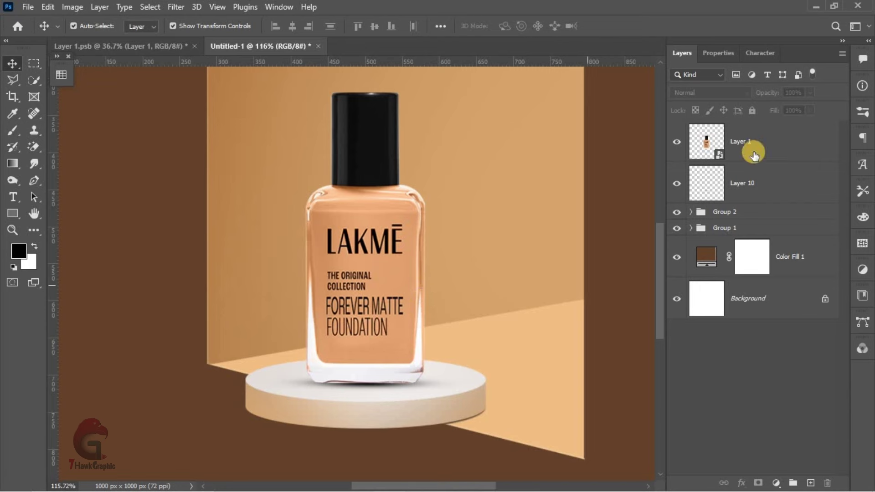
{"action": "left_click", "coordinate": [752, 183]}
{"action": "left_click", "coordinate": [759, 483]}
{"action": "key", "text": "b"}
{"action": "scroll", "coordinate": [469, 346], "scroll_direction": "up", "scroll_amount": 2}
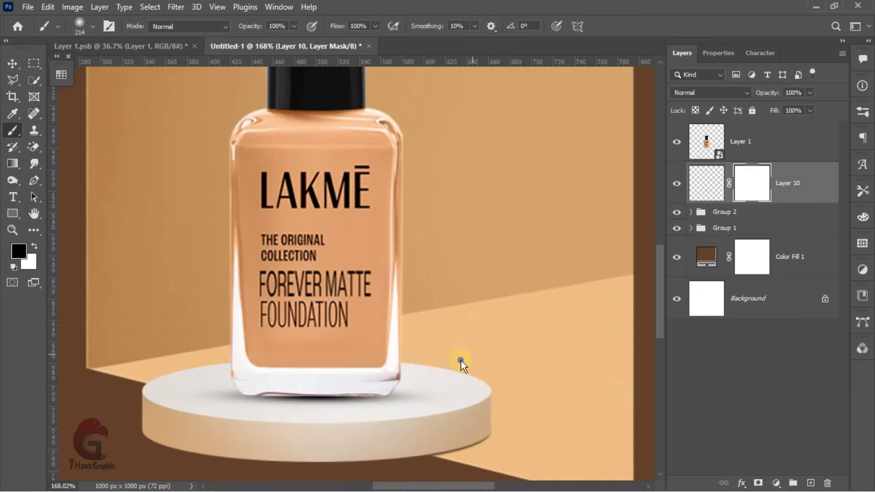
{"action": "left_click_drag", "start_coordinate": [428, 382], "coordinate": [425, 397]}
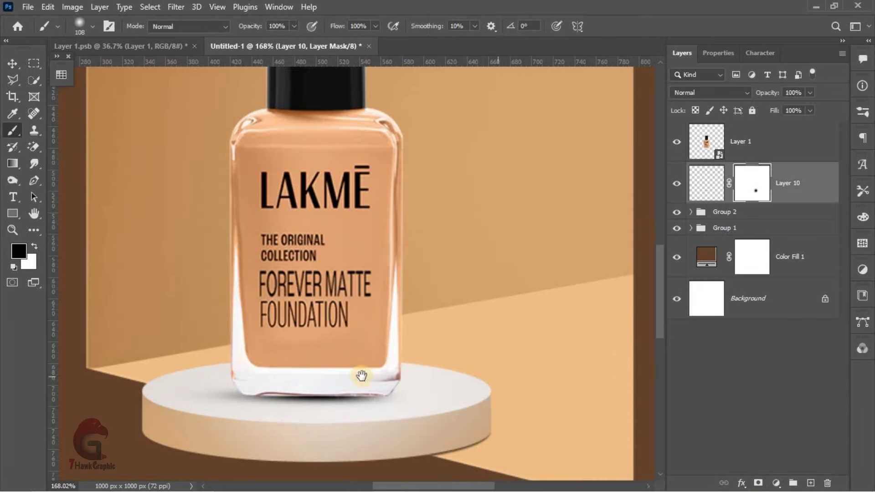
{"action": "mouse_move", "coordinate": [362, 376]}
{"action": "left_mouse_down"}
{"action": "mouse_move", "coordinate": [385, 376]}
{"action": "mouse_move", "coordinate": [392, 390]}
{"action": "left_mouse_up"}
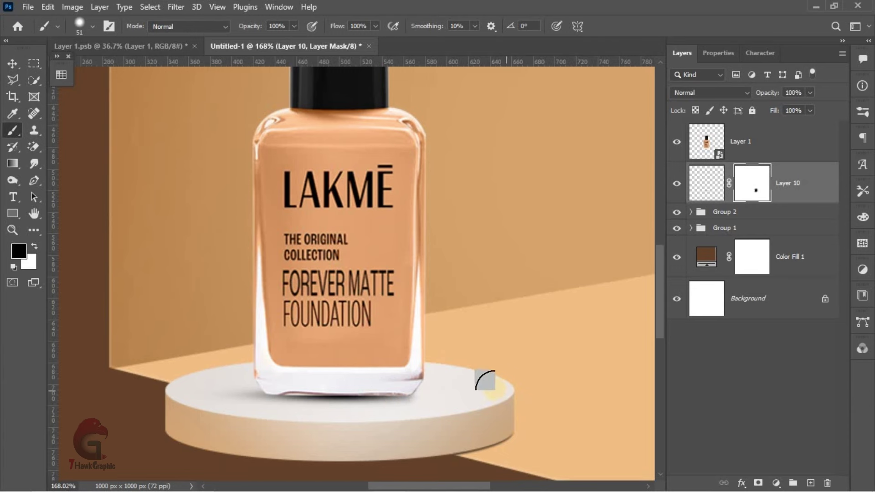
{"action": "scroll", "coordinate": [485, 381], "scroll_direction": "down", "scroll_amount": 2}
{"action": "left_click", "coordinate": [12, 64]}
{"action": "scroll", "coordinate": [420, 280], "scroll_direction": "down", "scroll_amount": 2}
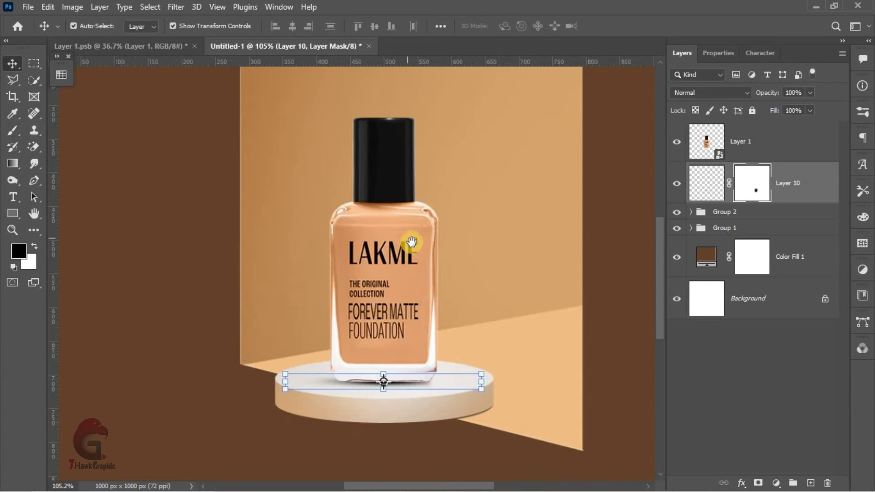
{"action": "left_click", "coordinate": [738, 141]}
Select the bottle's left half and add a darkening Exposure layer clipped to the bottle.
{"action": "left_click", "coordinate": [6, 80]}
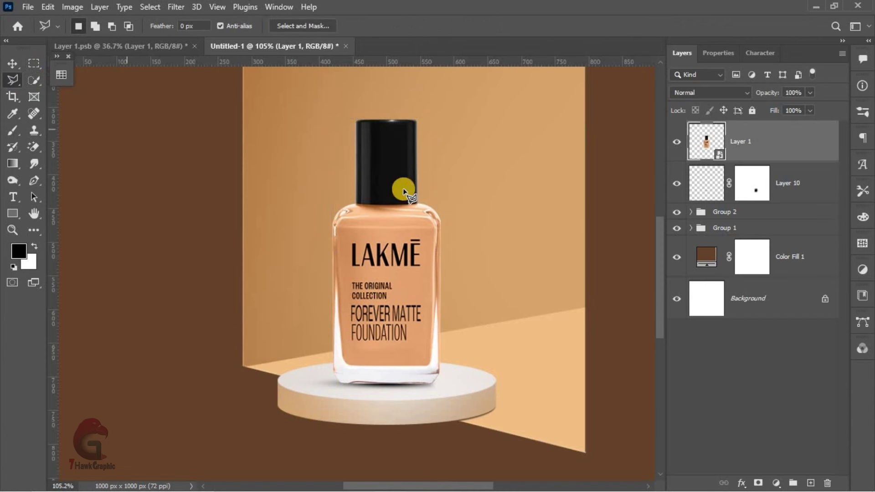
{"action": "left_click", "coordinate": [366, 123]}
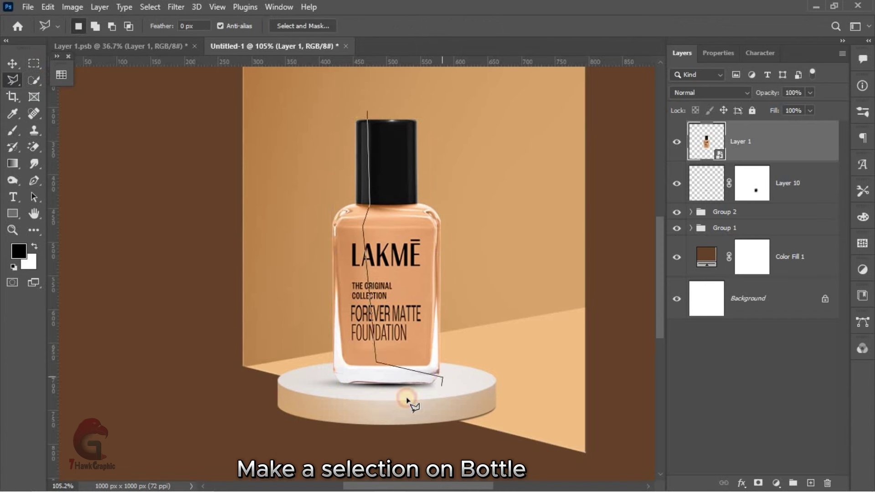
{"action": "left_click", "coordinate": [331, 389]}
{"action": "left_click", "coordinate": [328, 184]}
{"action": "left_click", "coordinate": [354, 106]}
{"action": "left_click", "coordinate": [367, 111]}
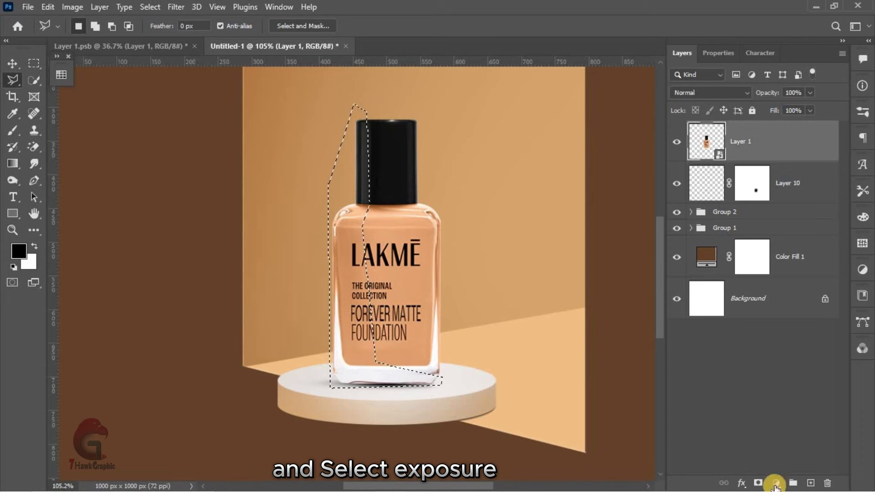
{"action": "left_click", "coordinate": [777, 483]}
{"action": "left_click", "coordinate": [798, 334]}
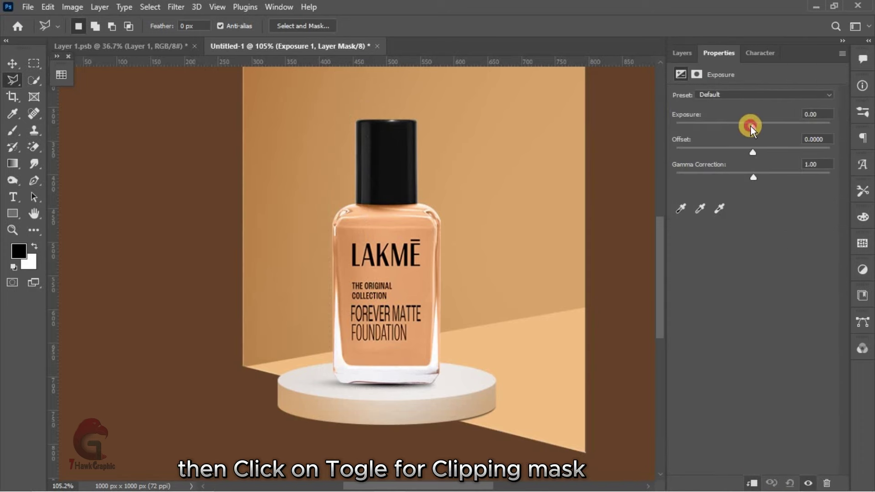
{"action": "left_click_drag", "start_coordinate": [752, 124], "coordinate": [739, 128]}
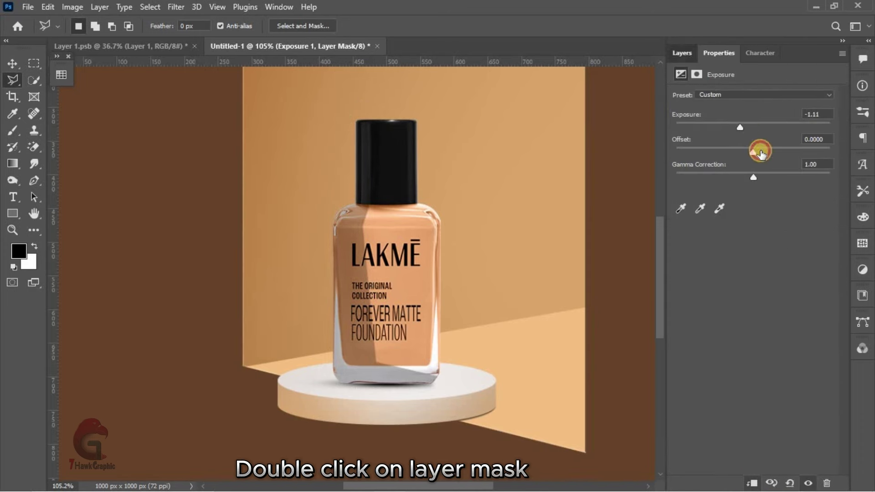
Feather the Exposure mask to about 61.6 px and fine-tune the exposure to -1.72.
{"action": "double_click", "coordinate": [770, 146]}
{"action": "left_click_drag", "start_coordinate": [737, 182], "coordinate": [762, 182]}
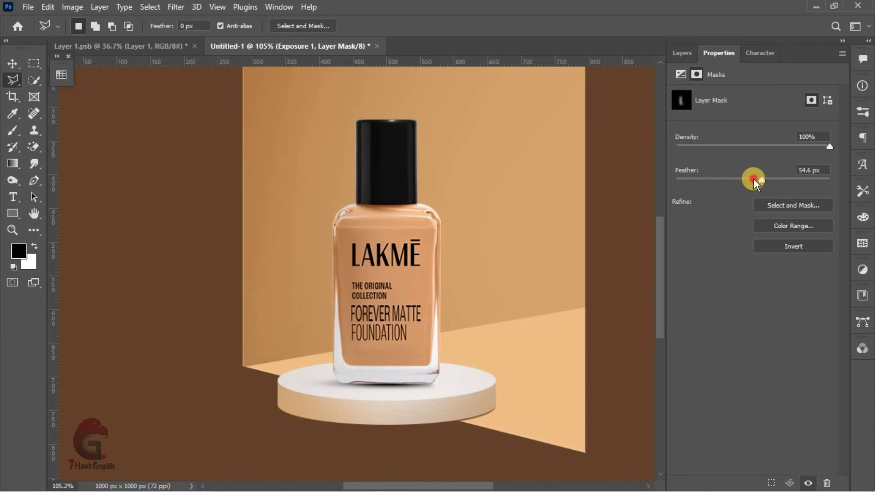
{"action": "left_click_drag", "start_coordinate": [752, 183], "coordinate": [767, 180]}
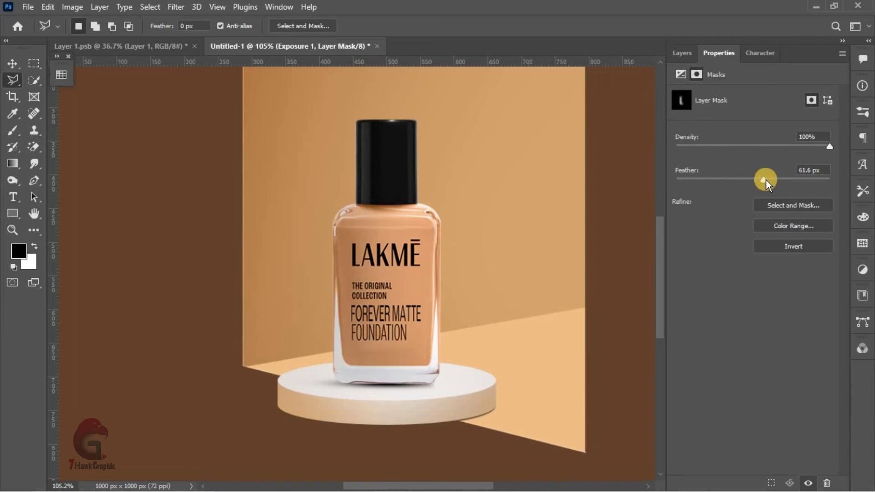
{"action": "left_click", "coordinate": [680, 52]}
{"action": "left_click", "coordinate": [728, 145]}
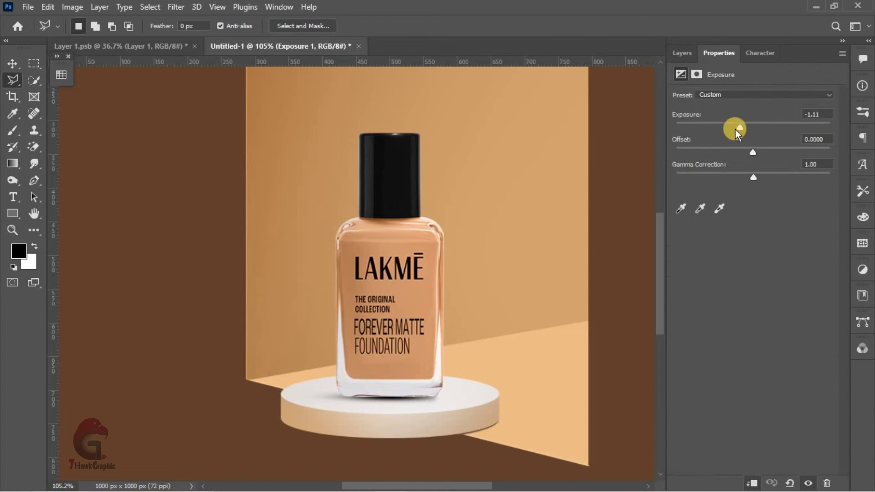
{"action": "mouse_move", "coordinate": [735, 130]}
{"action": "left_mouse_down"}
{"action": "mouse_move", "coordinate": [721, 128]}
{"action": "mouse_move", "coordinate": [732, 128]}
{"action": "left_mouse_up"}
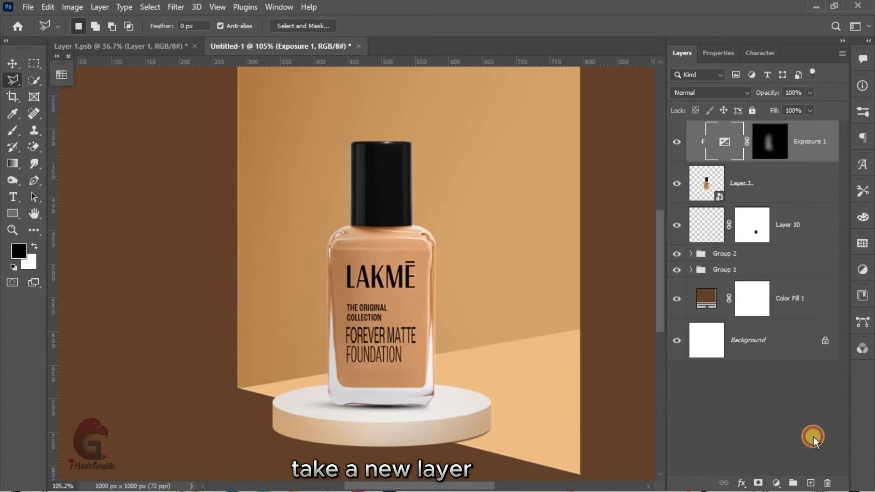
Add a new layer clipped to the bottle and set the brush colour to light peach.
{"action": "left_click", "coordinate": [811, 483]}
{"action": "left_click", "coordinate": [13, 132]}
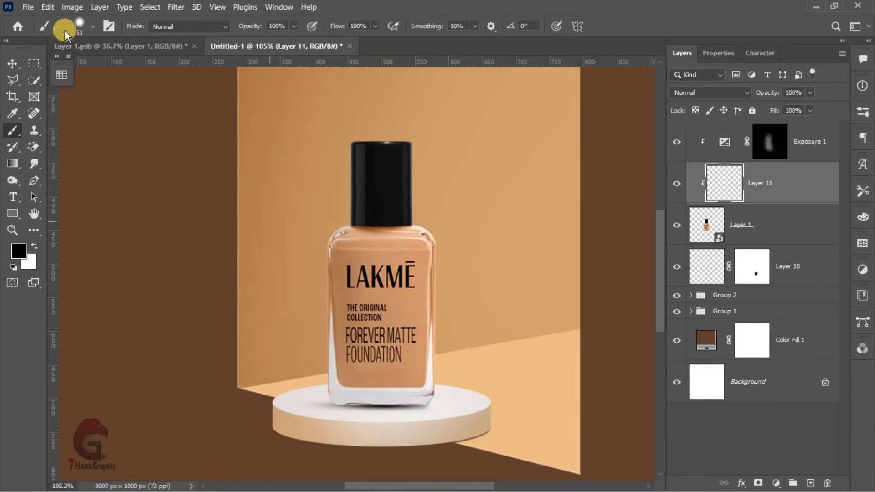
{"action": "left_click", "coordinate": [61, 74]}
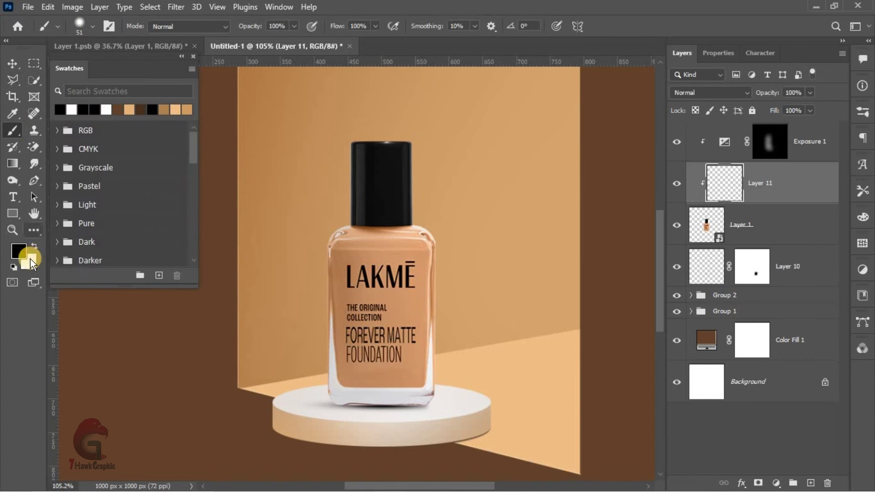
{"action": "left_click", "coordinate": [30, 259]}
{"action": "left_click", "coordinate": [129, 109]}
{"action": "left_click_drag", "start_coordinate": [638, 243], "coordinate": [579, 212]}
{"action": "left_click", "coordinate": [801, 212]}
Blend the peach highlight layer in Screen mode and bring the whole poster back into view.
{"action": "scroll", "coordinate": [471, 176], "scroll_direction": "up", "scroll_amount": 2}
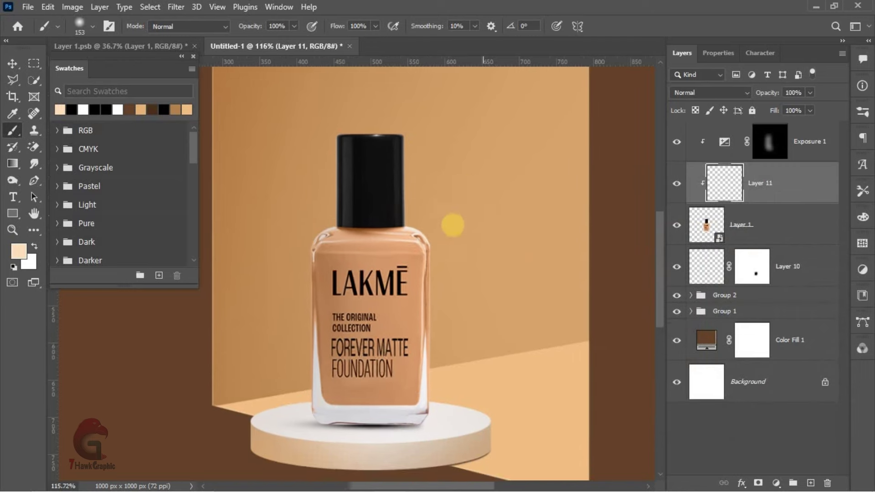
{"action": "scroll", "coordinate": [475, 201], "scroll_direction": "down", "scroll_amount": 1}
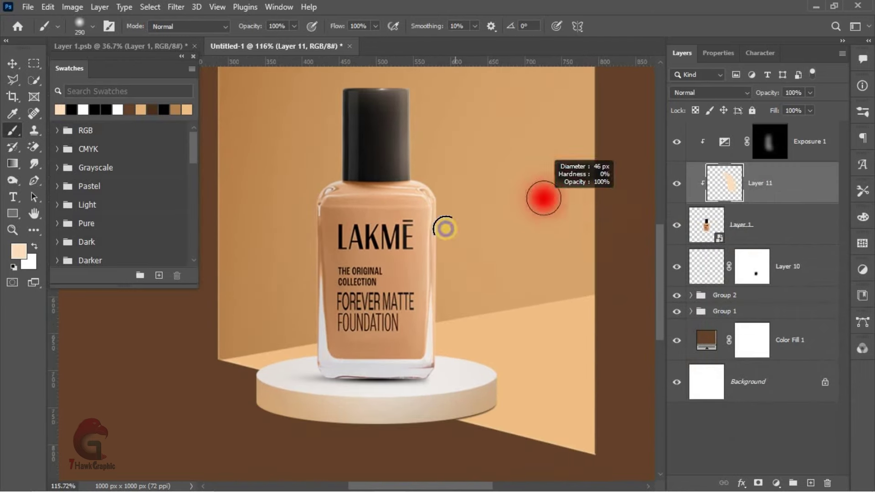
{"action": "scroll", "coordinate": [502, 205], "scroll_direction": "up", "scroll_amount": 1}
{"action": "left_click", "coordinate": [708, 92]}
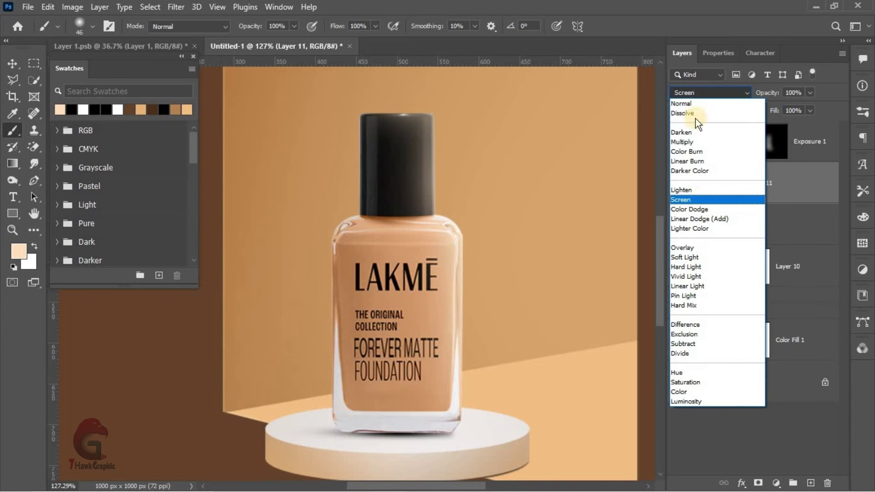
{"action": "left_click", "coordinate": [682, 199]}
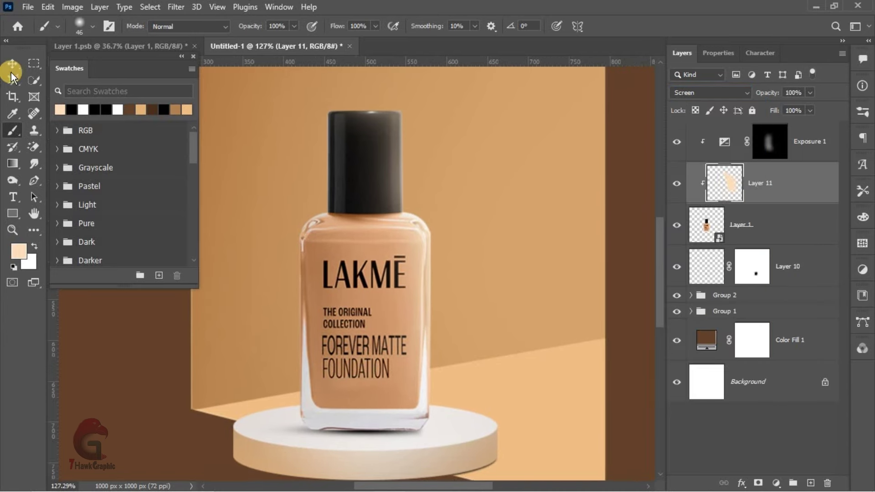
{"action": "left_click", "coordinate": [13, 64]}
{"action": "scroll", "coordinate": [391, 236], "scroll_direction": "down", "scroll_amount": 3}
{"action": "left_click", "coordinate": [161, 362]}
{"action": "mouse_move", "coordinate": [404, 313]}
{"action": "left_mouse_down"}
{"action": "mouse_move", "coordinate": [365, 289]}
{"action": "mouse_move", "coordinate": [383, 301]}
{"action": "left_mouse_up"}
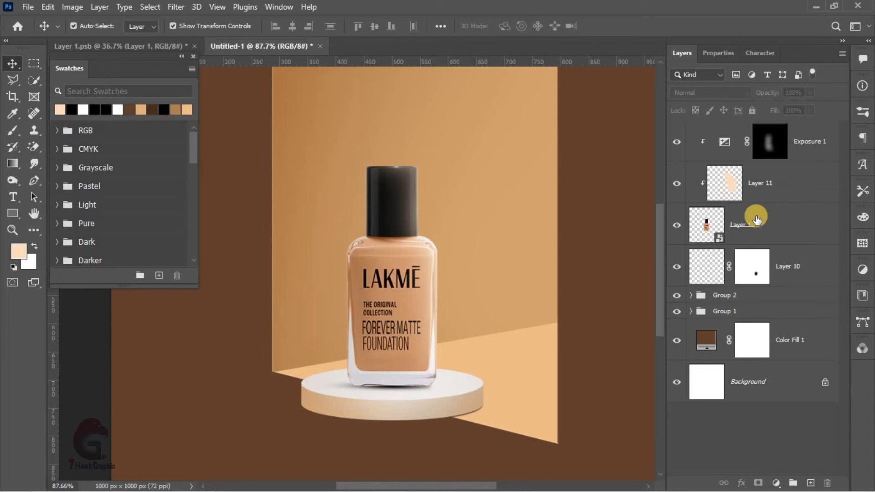
Add Layer 12 above the highlight, fill it with 50% gray and set it to Overlay.
{"action": "left_click", "coordinate": [769, 192]}
{"action": "left_click", "coordinate": [811, 482]}
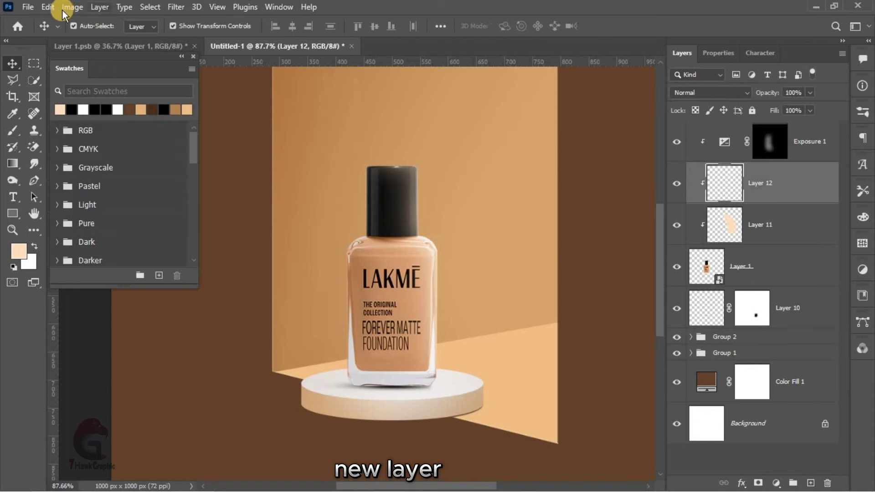
{"action": "left_click", "coordinate": [48, 7]}
{"action": "left_click", "coordinate": [85, 215]}
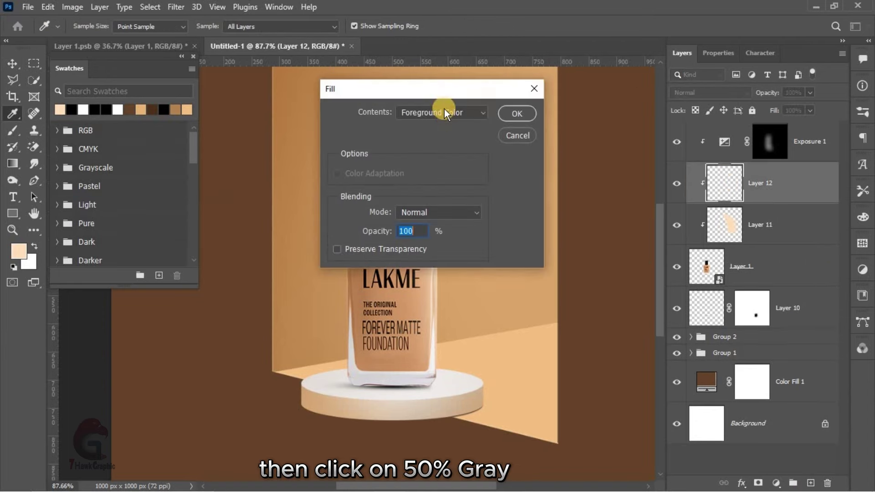
{"action": "left_click", "coordinate": [445, 115]}
{"action": "left_click", "coordinate": [417, 222]}
{"action": "left_click", "coordinate": [518, 114]}
{"action": "key", "text": "v"}
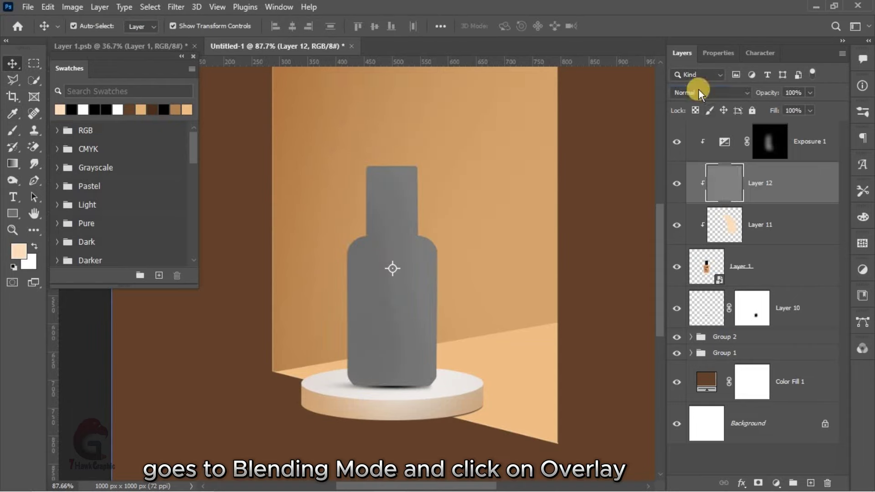
{"action": "left_click", "coordinate": [702, 93]}
{"action": "left_click", "coordinate": [687, 249]}
Dodge along the bottle's right edge, enlarging the dodge brush to 132 px.
{"action": "right_click", "coordinate": [13, 180]}
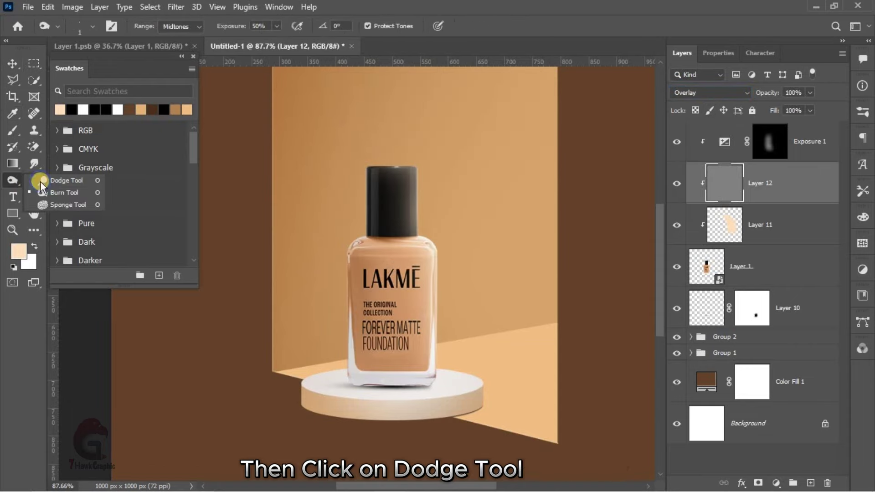
{"action": "left_click", "coordinate": [43, 180]}
{"action": "scroll", "coordinate": [451, 178], "scroll_direction": "up", "scroll_amount": 3}
{"action": "scroll", "coordinate": [437, 168], "scroll_direction": "up", "scroll_amount": 2}
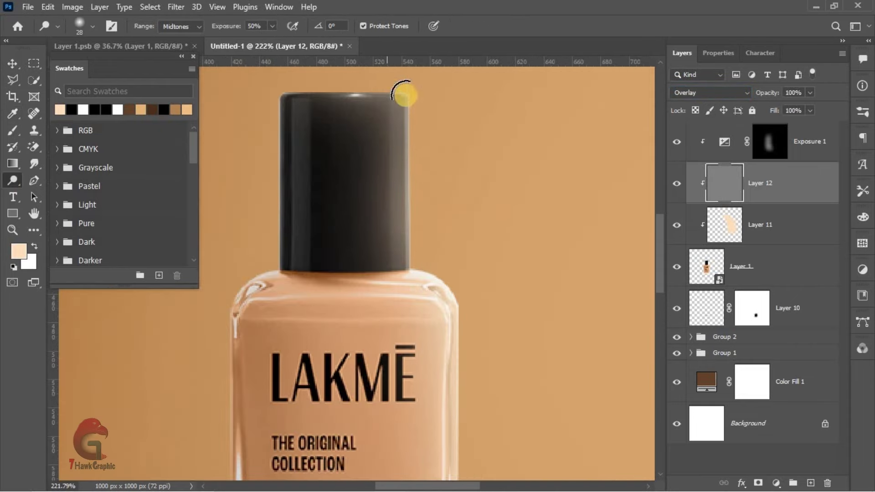
{"action": "left_click_drag", "start_coordinate": [428, 260], "coordinate": [398, 194]}
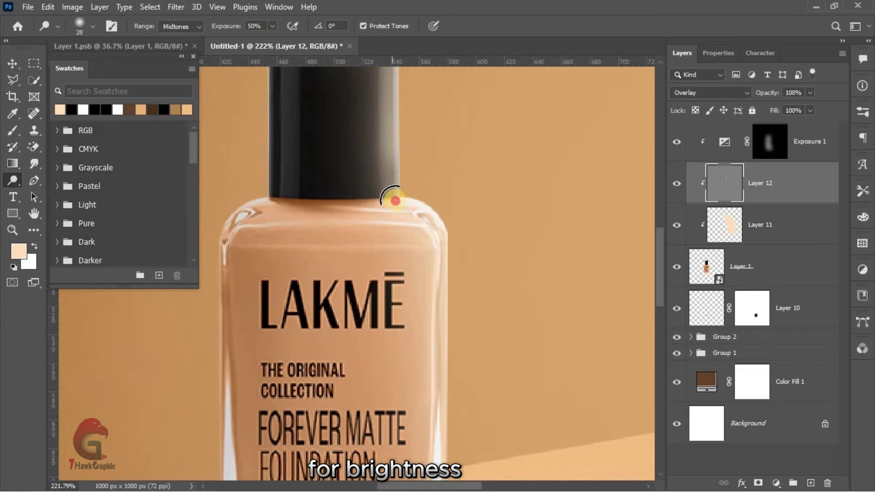
{"action": "left_click_drag", "start_coordinate": [417, 237], "coordinate": [422, 385]}
{"action": "scroll", "coordinate": [420, 290], "scroll_direction": "down", "scroll_amount": 2}
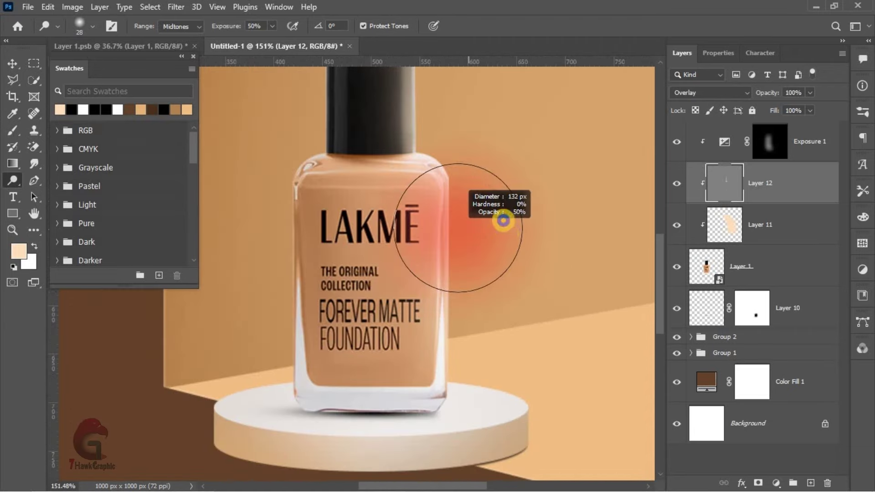
{"action": "mouse_move", "coordinate": [453, 241]}
{"action": "left_mouse_down"}
{"action": "mouse_move", "coordinate": [477, 283]}
{"action": "mouse_move", "coordinate": [435, 280]}
{"action": "left_mouse_up"}
{"action": "scroll", "coordinate": [403, 181], "scroll_direction": "up", "scroll_amount": 2}
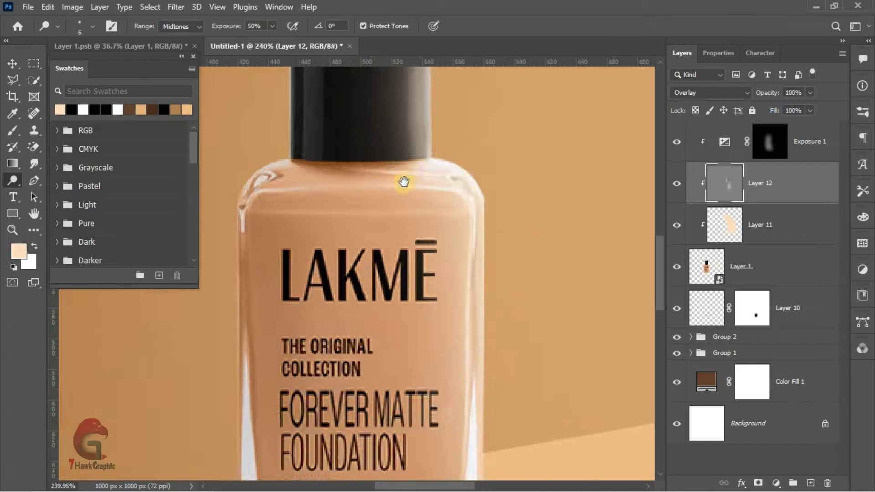
{"action": "scroll", "coordinate": [530, 254], "scroll_direction": "up", "scroll_amount": 2}
{"action": "scroll", "coordinate": [303, 169], "scroll_direction": "down", "scroll_amount": 2}
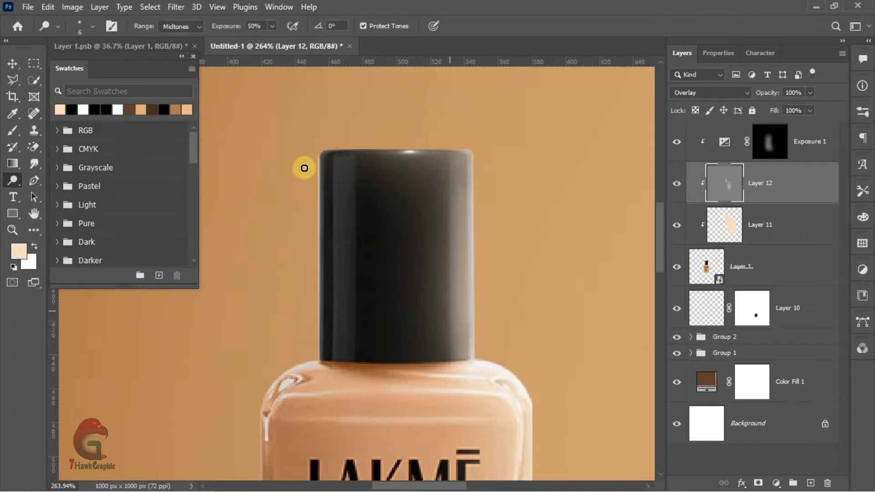
{"action": "scroll", "coordinate": [457, 413], "scroll_direction": "down", "scroll_amount": 5}
{"action": "scroll", "coordinate": [484, 366], "scroll_direction": "down", "scroll_amount": 3}
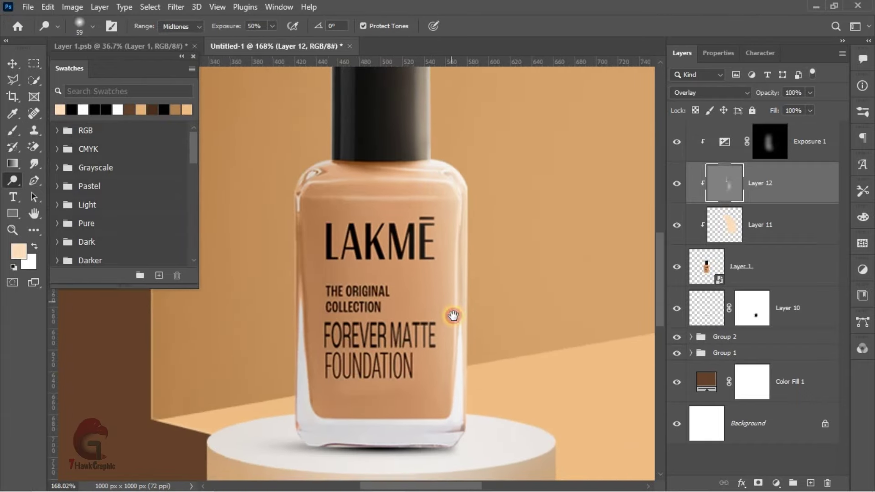
Burn the darker areas of the bottle with the Burn tool.
{"action": "right_click", "coordinate": [12, 180]}
{"action": "left_click", "coordinate": [64, 192]}
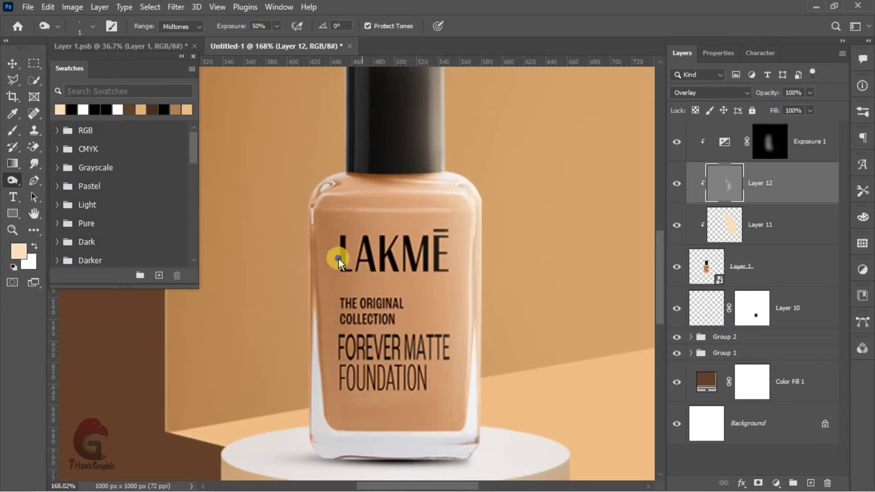
{"action": "left_click_drag", "start_coordinate": [286, 454], "coordinate": [368, 367]}
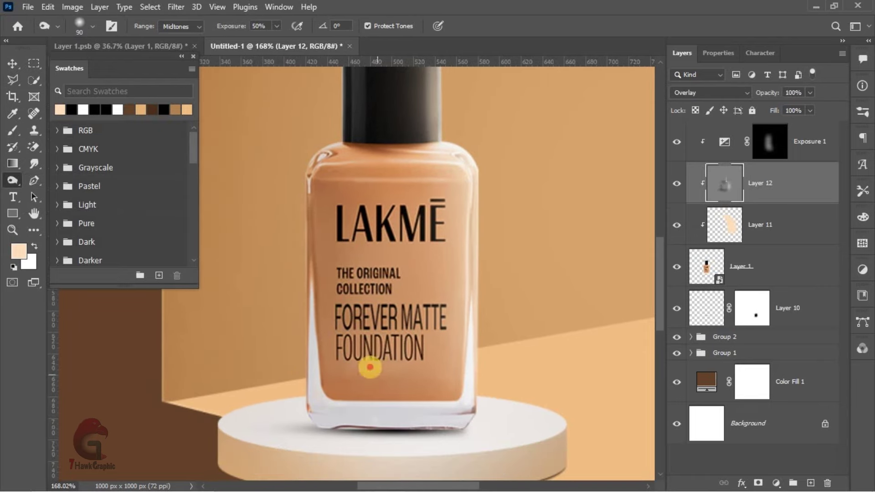
{"action": "scroll", "coordinate": [342, 259], "scroll_direction": "up", "scroll_amount": 3}
{"action": "scroll", "coordinate": [406, 196], "scroll_direction": "down", "scroll_amount": 4}
{"action": "scroll", "coordinate": [406, 196], "scroll_direction": "up", "scroll_amount": 1}
On new clipped Layer 13, paint soft brown shading over the bottle's lower part and base at 63% opacity.
{"action": "left_click", "coordinate": [812, 484]}
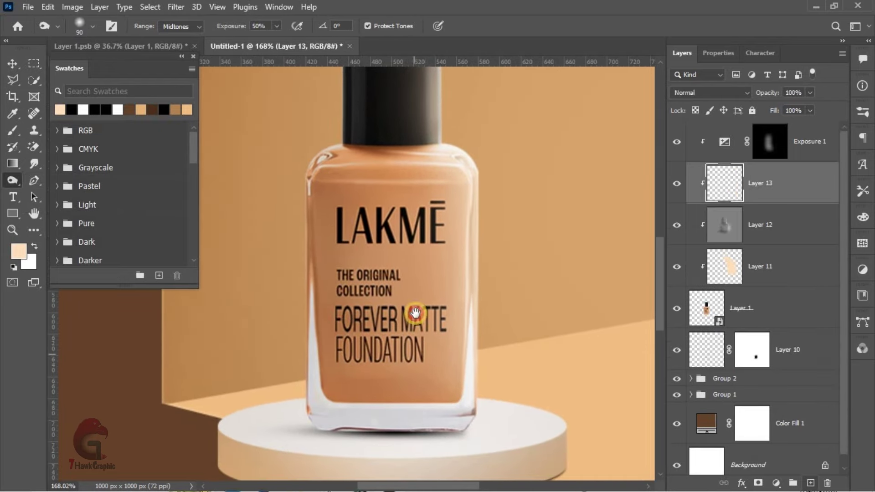
{"action": "scroll", "coordinate": [414, 313], "scroll_direction": "down", "scroll_amount": 3}
{"action": "scroll", "coordinate": [444, 371], "scroll_direction": "down", "scroll_amount": 2}
{"action": "scroll", "coordinate": [405, 384], "scroll_direction": "up", "scroll_amount": 2}
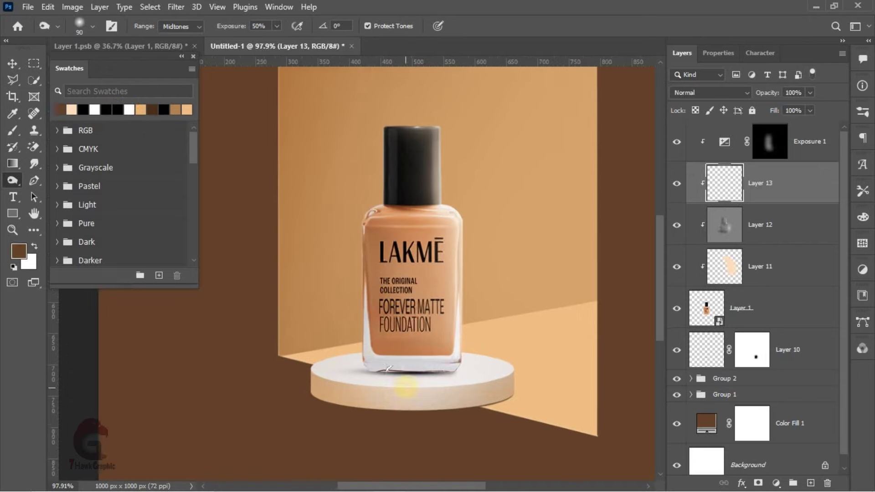
{"action": "scroll", "coordinate": [342, 394], "scroll_direction": "up", "scroll_amount": 2}
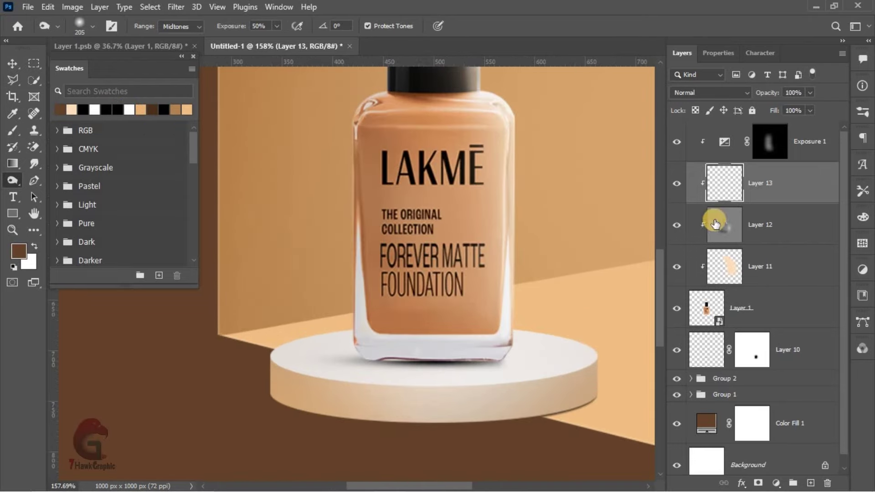
{"action": "left_click", "coordinate": [13, 130]}
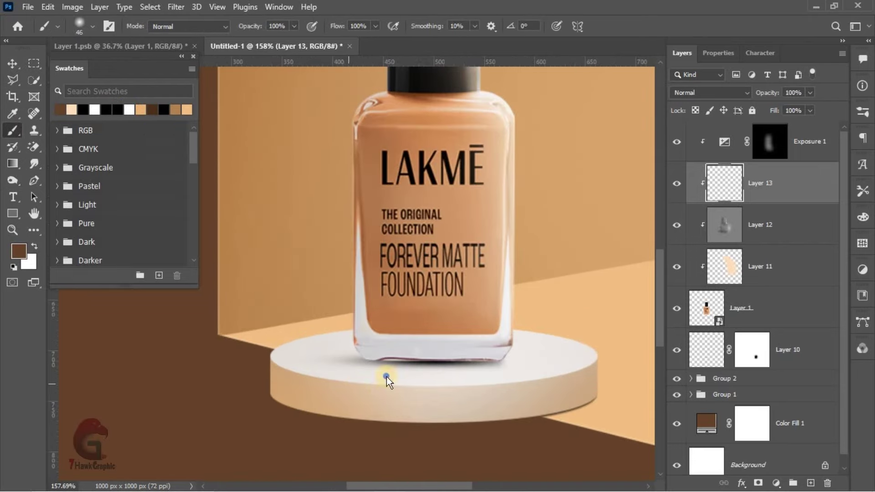
{"action": "scroll", "coordinate": [376, 331], "scroll_direction": "down", "scroll_amount": 2}
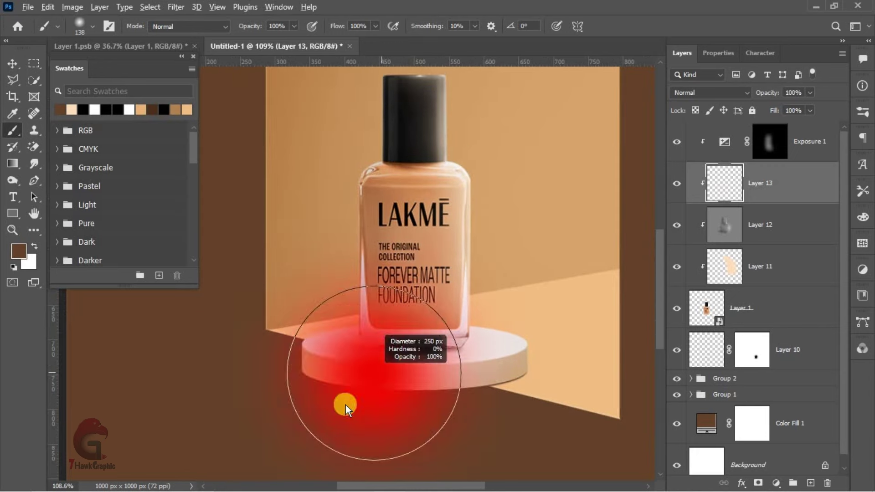
{"action": "mouse_move", "coordinate": [344, 406]}
{"action": "left_mouse_down"}
{"action": "mouse_move", "coordinate": [360, 421]}
{"action": "mouse_move", "coordinate": [460, 424]}
{"action": "mouse_move", "coordinate": [370, 432]}
{"action": "mouse_move", "coordinate": [312, 383]}
{"action": "mouse_move", "coordinate": [266, 235]}
{"action": "left_mouse_up"}
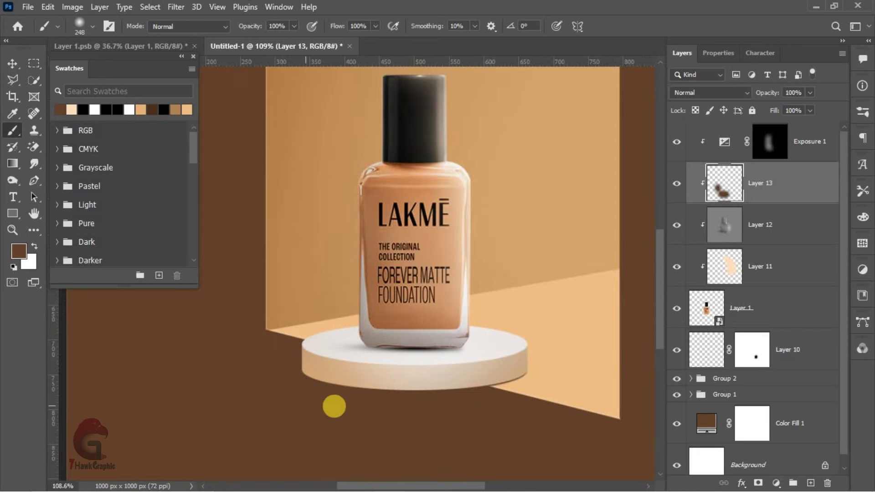
{"action": "left_click_drag", "start_coordinate": [334, 406], "coordinate": [357, 453]}
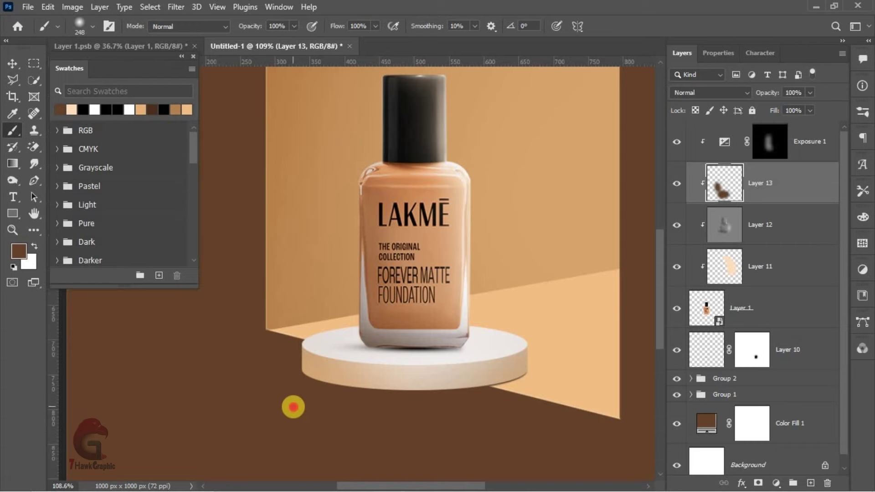
{"action": "left_click_drag", "start_coordinate": [293, 407], "coordinate": [434, 358]}
{"action": "scroll", "coordinate": [434, 357], "scroll_direction": "right", "scroll_amount": 2}
{"action": "left_click_drag", "start_coordinate": [760, 97], "coordinate": [753, 101]}
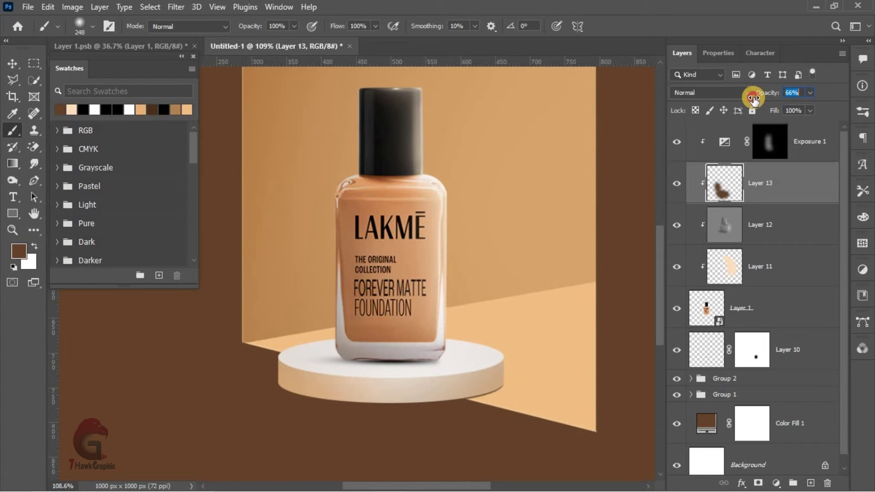
{"action": "left_click_drag", "start_coordinate": [421, 333], "coordinate": [425, 384]}
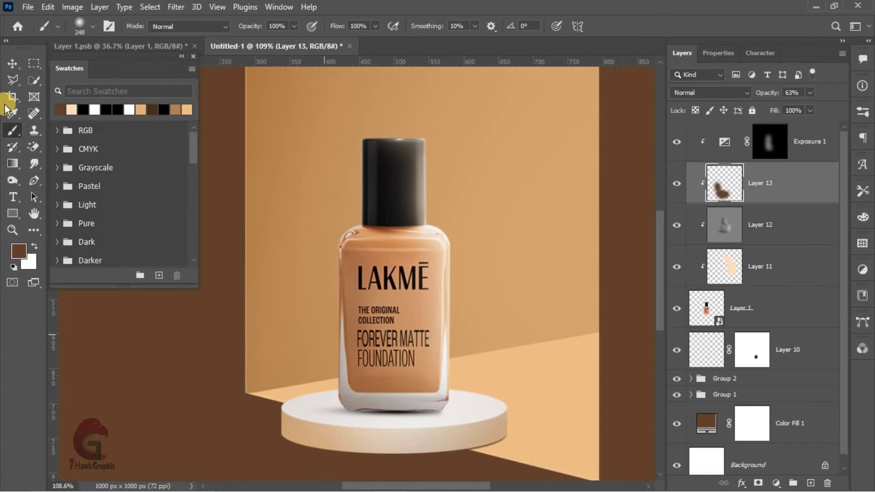
Lower the bottle highlight Layer 11's opacity to 71%.
{"action": "left_click", "coordinate": [14, 66]}
{"action": "scroll", "coordinate": [486, 247], "scroll_direction": "down", "scroll_amount": 2}
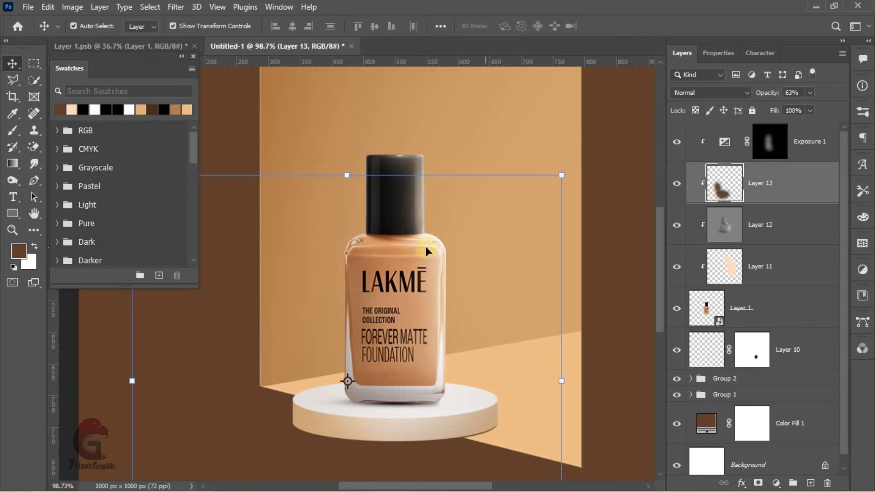
{"action": "scroll", "coordinate": [475, 256], "scroll_direction": "down", "scroll_amount": 2}
{"action": "left_click", "coordinate": [119, 379]}
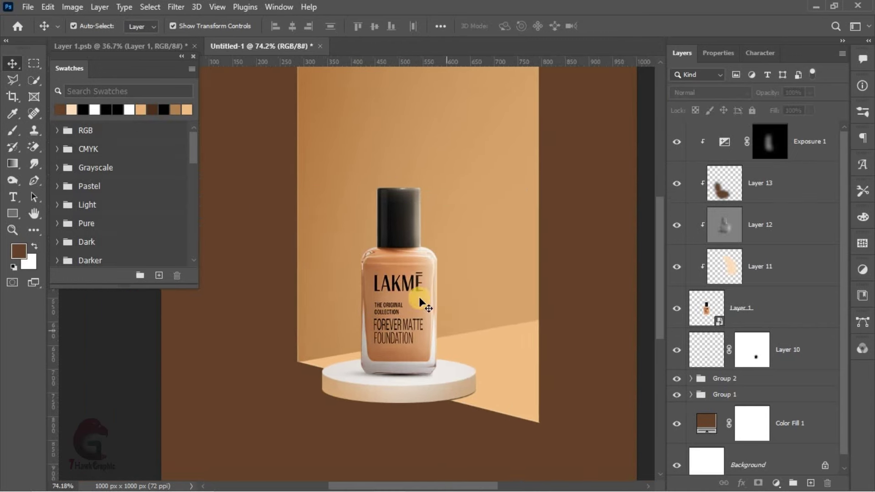
{"action": "scroll", "coordinate": [472, 351], "scroll_direction": "down", "scroll_amount": 2}
{"action": "scroll", "coordinate": [470, 348], "scroll_direction": "up", "scroll_amount": 2}
{"action": "scroll", "coordinate": [407, 314], "scroll_direction": "up", "scroll_amount": 2}
{"action": "scroll", "coordinate": [425, 366], "scroll_direction": "down", "scroll_amount": 1}
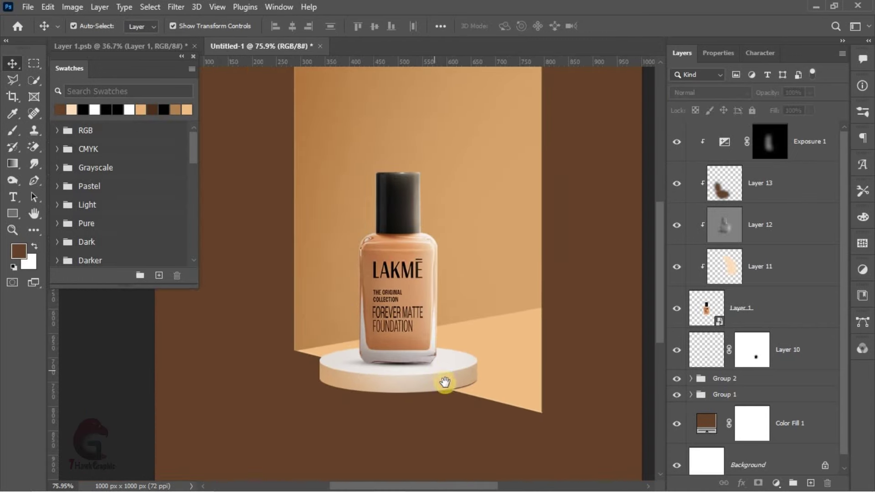
{"action": "left_click_drag", "start_coordinate": [446, 384], "coordinate": [445, 404]}
{"action": "scroll", "coordinate": [445, 364], "scroll_direction": "down", "scroll_amount": 1}
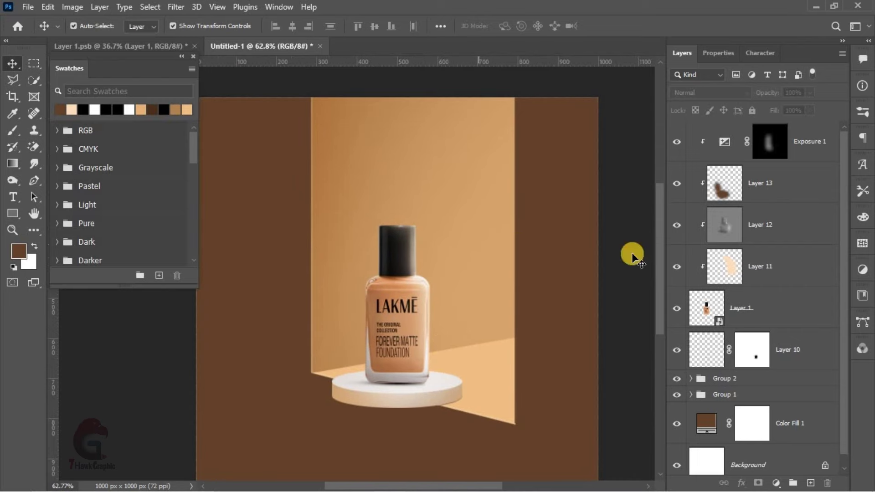
{"action": "left_click", "coordinate": [794, 349]}
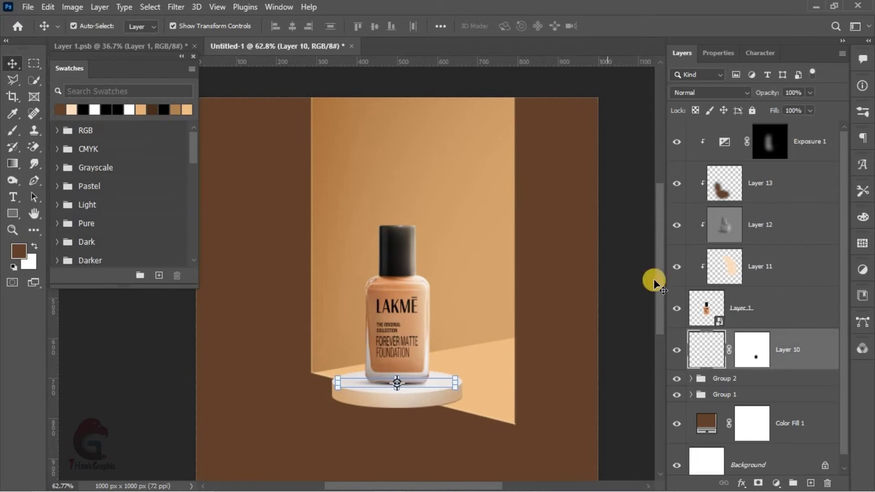
{"action": "left_click", "coordinate": [739, 272]}
{"action": "left_click_drag", "start_coordinate": [755, 96], "coordinate": [754, 97]}
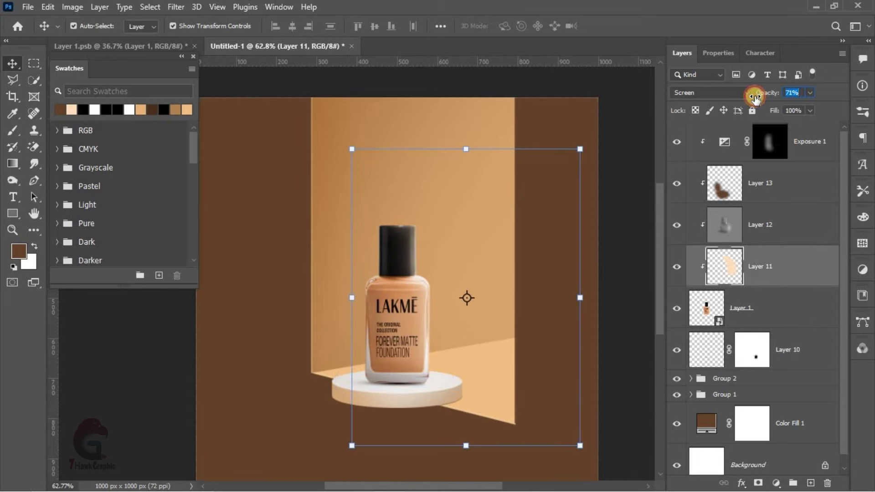
{"action": "left_click", "coordinate": [766, 389]}
Group Layer 1 through Layer 10 as Group 3, then expand Group 1 and select Layer 2.
{"action": "left_click", "coordinate": [790, 368]}
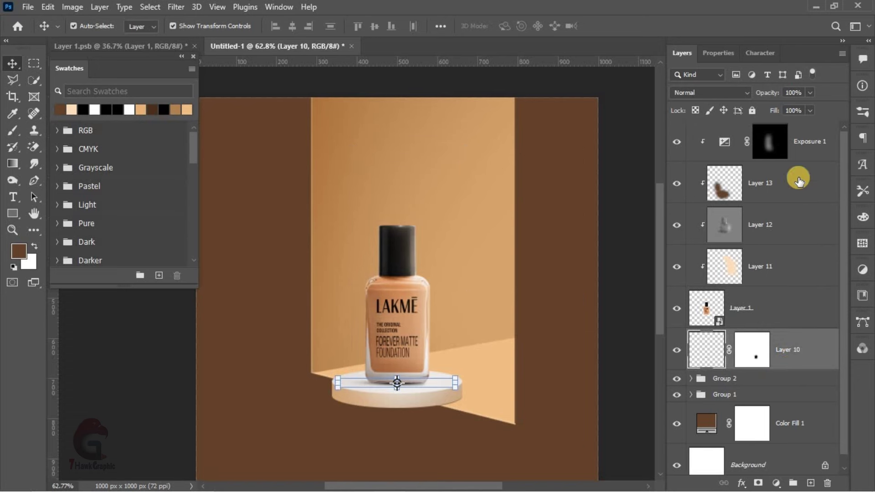
{"action": "left_click", "coordinate": [793, 297], "text": "shift"}
{"action": "left_click", "coordinate": [794, 483]}
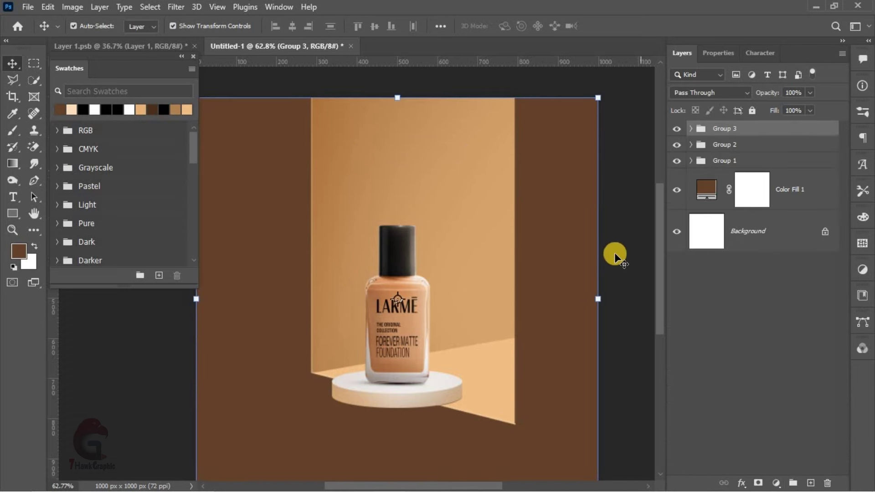
{"action": "left_click", "coordinate": [466, 242]}
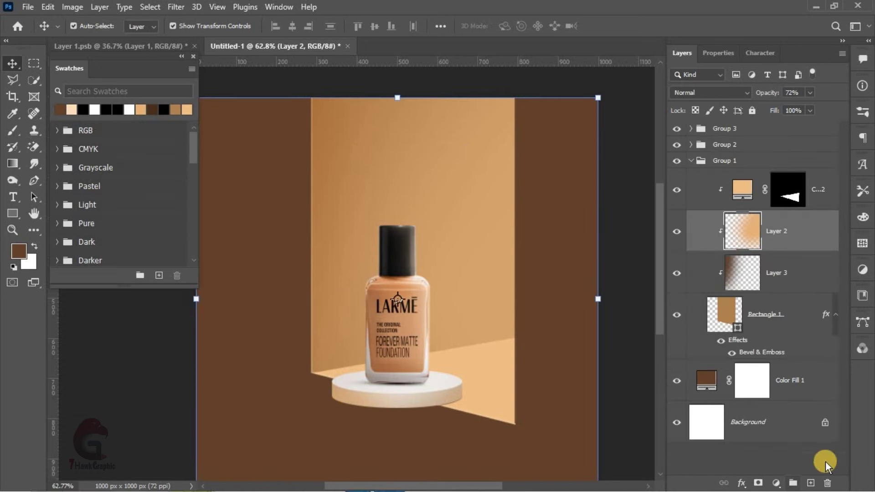
On new Layer 14, draw a white light gradient across the back wall.
{"action": "left_click", "coordinate": [811, 483]}
{"action": "left_click", "coordinate": [12, 163]}
{"action": "key", "text": "x"}
{"action": "scroll", "coordinate": [457, 326], "scroll_direction": "down", "scroll_amount": 2}
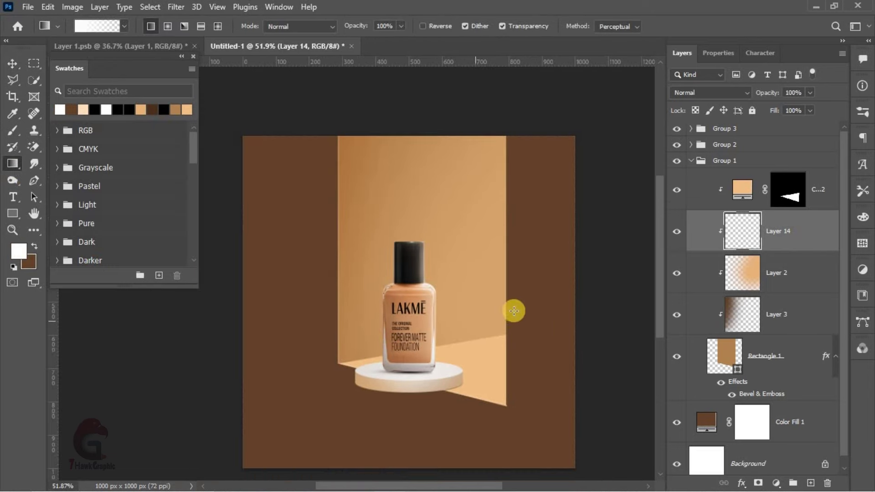
{"action": "left_click_drag", "start_coordinate": [532, 323], "coordinate": [199, 235]}
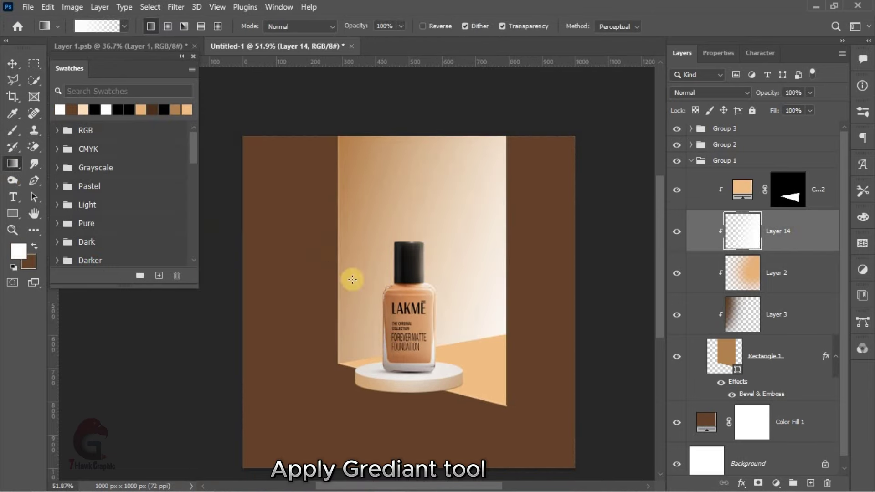
{"action": "scroll", "coordinate": [502, 279], "scroll_direction": "up", "scroll_amount": 1}
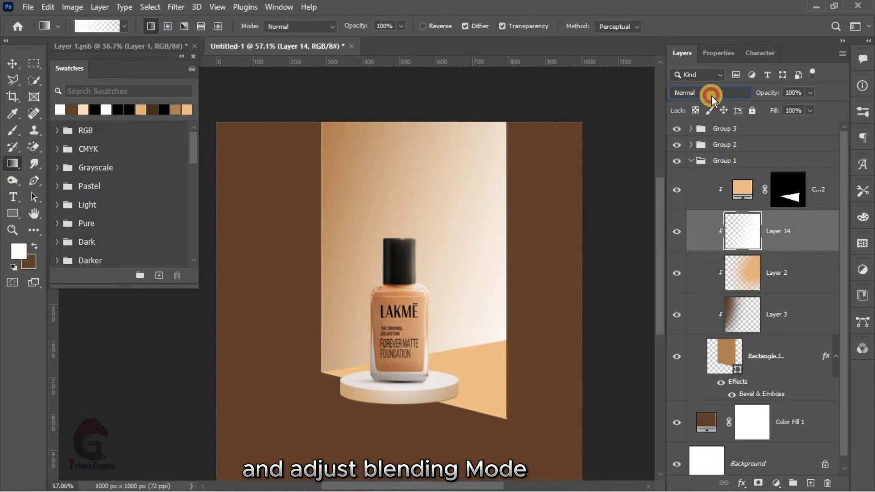
Set Layer 14 to Soft Light at 100% opacity and place it between Layer 2 and Layer 3.
{"action": "left_click", "coordinate": [712, 93]}
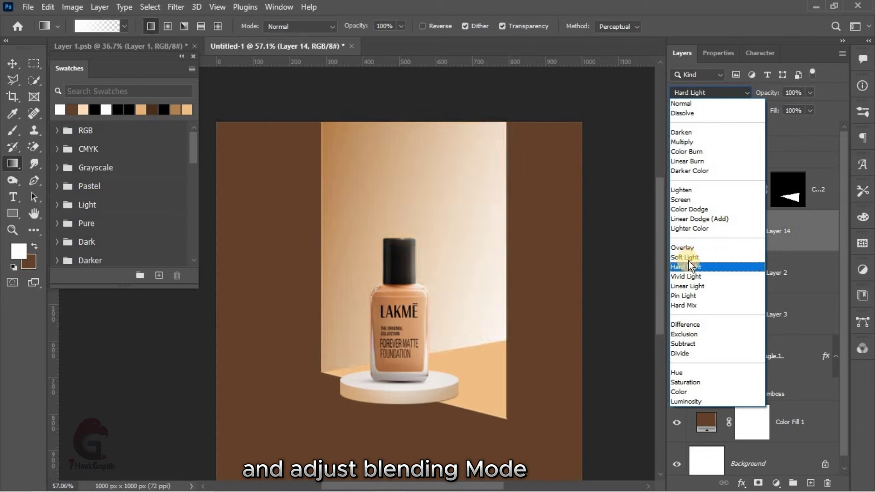
{"action": "left_click", "coordinate": [690, 258]}
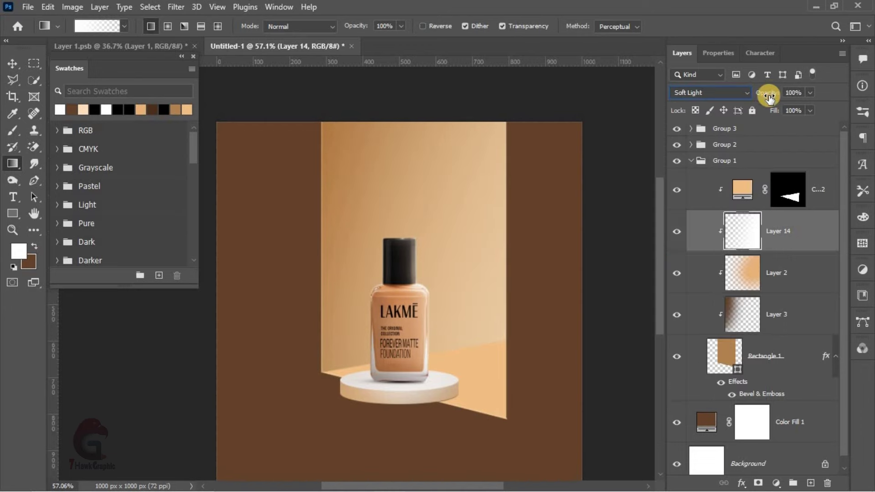
{"action": "left_click_drag", "start_coordinate": [768, 93], "coordinate": [742, 94]}
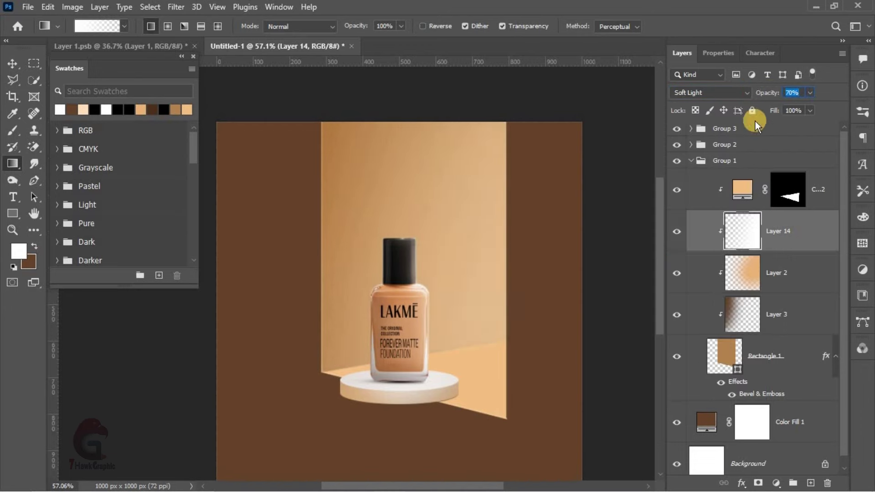
{"action": "left_click_drag", "start_coordinate": [781, 242], "coordinate": [762, 336]}
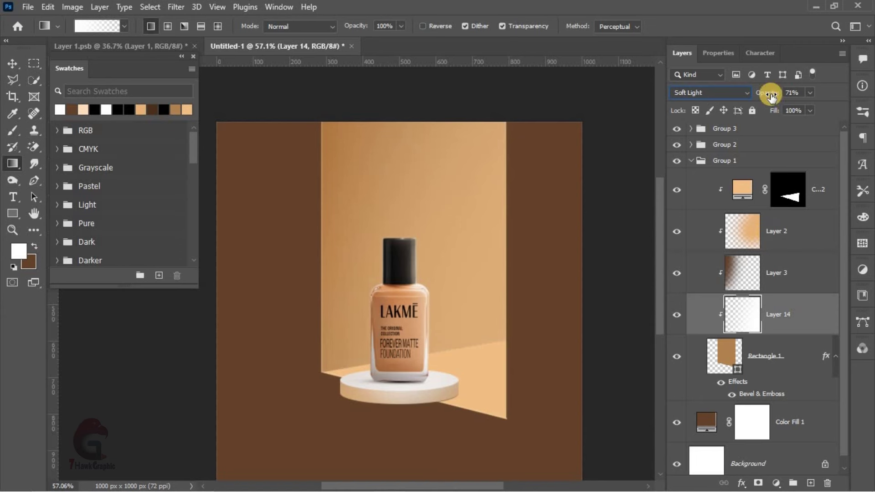
{"action": "left_click_drag", "start_coordinate": [783, 94], "coordinate": [808, 142]}
{"action": "left_click_drag", "start_coordinate": [775, 304], "coordinate": [720, 290]}
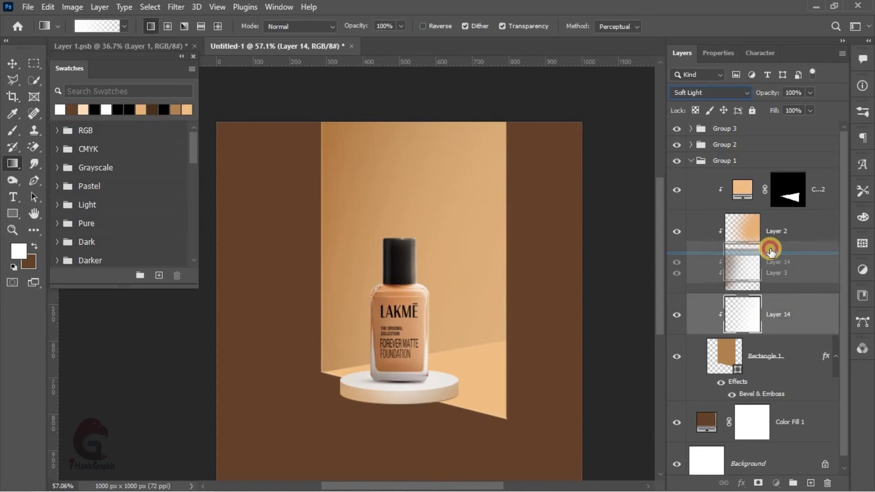
{"action": "left_click", "coordinate": [677, 276]}
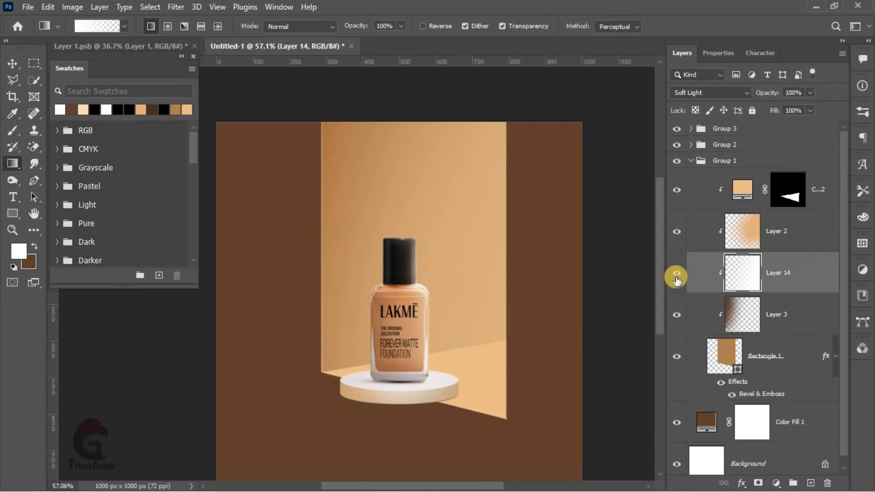
{"action": "left_click", "coordinate": [12, 63]}
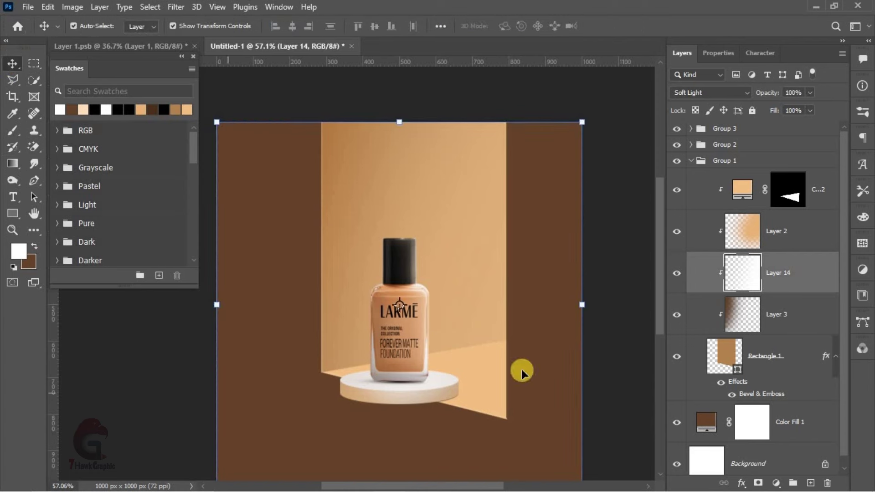
{"action": "scroll", "coordinate": [470, 357], "scroll_direction": "down", "scroll_amount": 2}
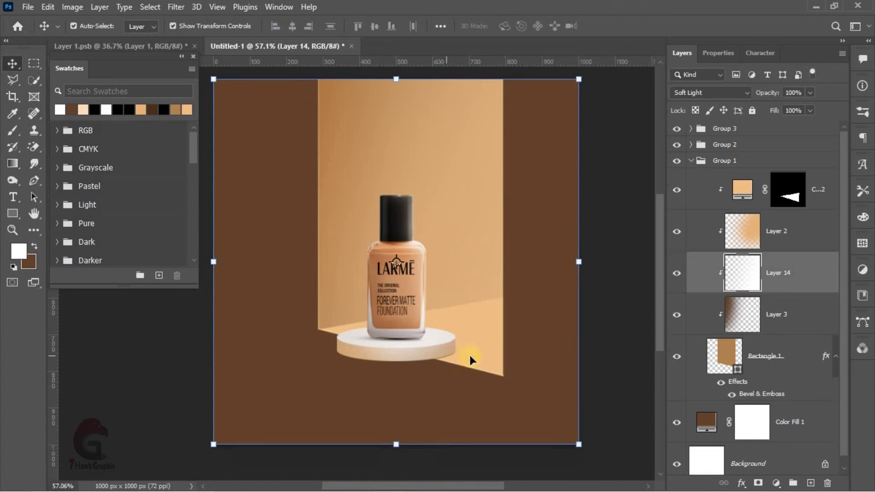
{"action": "left_click", "coordinate": [486, 335]}
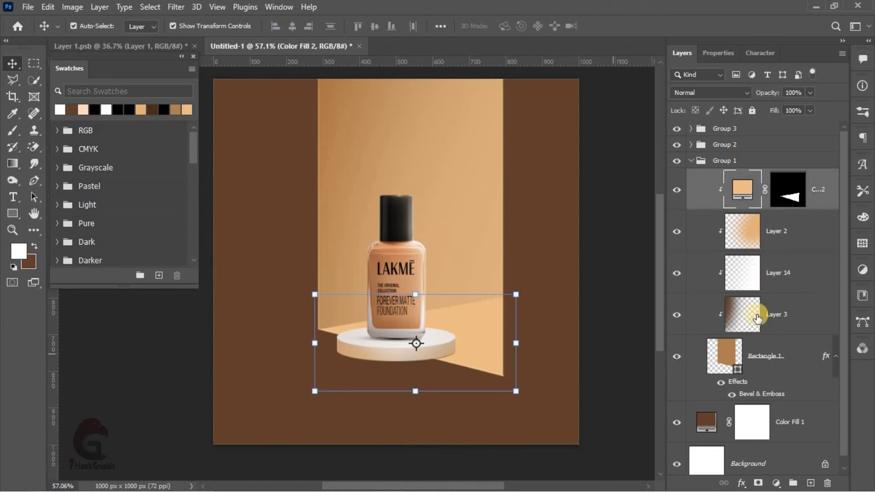
Load the floor triangle's mask as a selection and paint soft white light into it on new Layer 15.
{"action": "left_click", "coordinate": [793, 197], "text": "ctrl"}
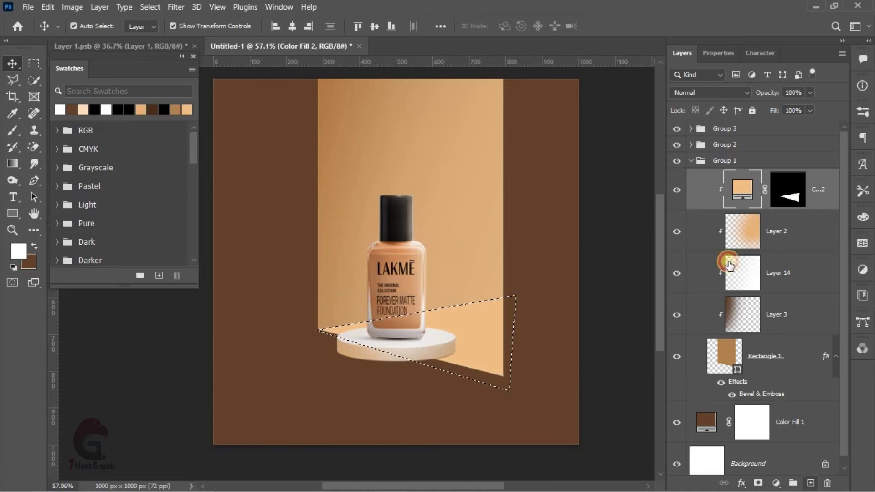
{"action": "key", "text": "ctrl+shift+alt+n"}
{"action": "scroll", "coordinate": [504, 313], "scroll_direction": "up", "scroll_amount": 2}
{"action": "key", "text": "b"}
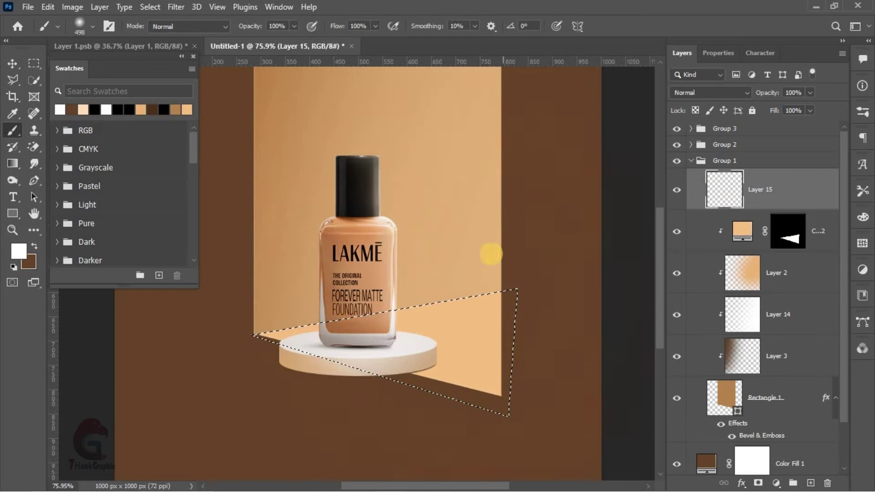
{"action": "left_click", "coordinate": [502, 244]}
Brighten the floor triangle, then place Layer 15 above Color Fill 2 in Soft Light mode.
{"action": "left_click_drag", "start_coordinate": [425, 240], "coordinate": [566, 233]}
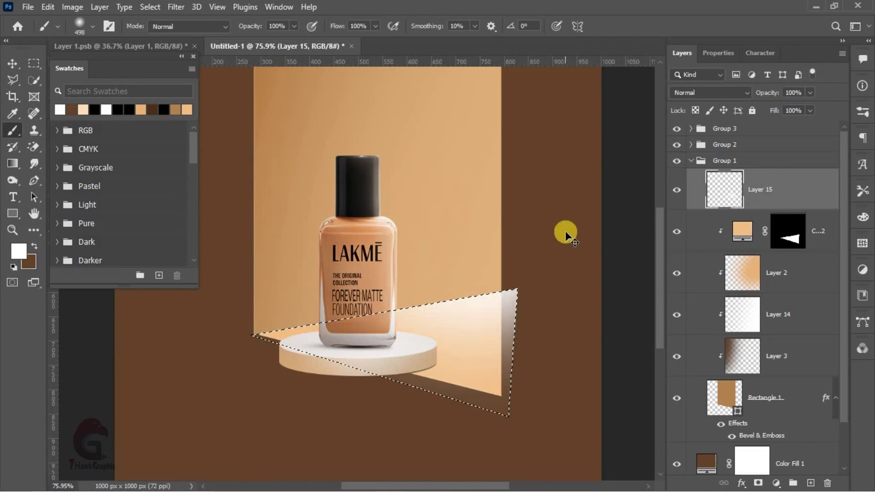
{"action": "key", "text": "ctrl+d"}
{"action": "left_click", "coordinate": [13, 64]}
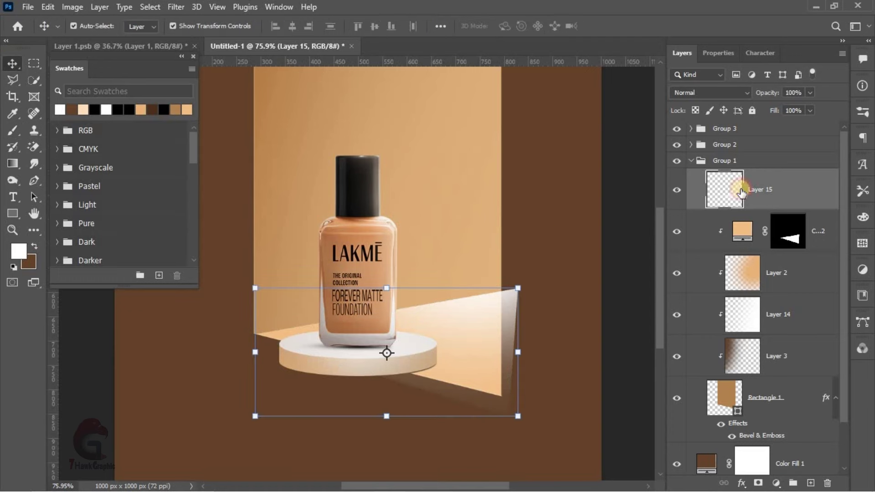
{"action": "scroll", "coordinate": [385, 352], "scroll_direction": "up", "scroll_amount": 1}
{"action": "left_click_drag", "start_coordinate": [724, 189], "coordinate": [720, 270]}
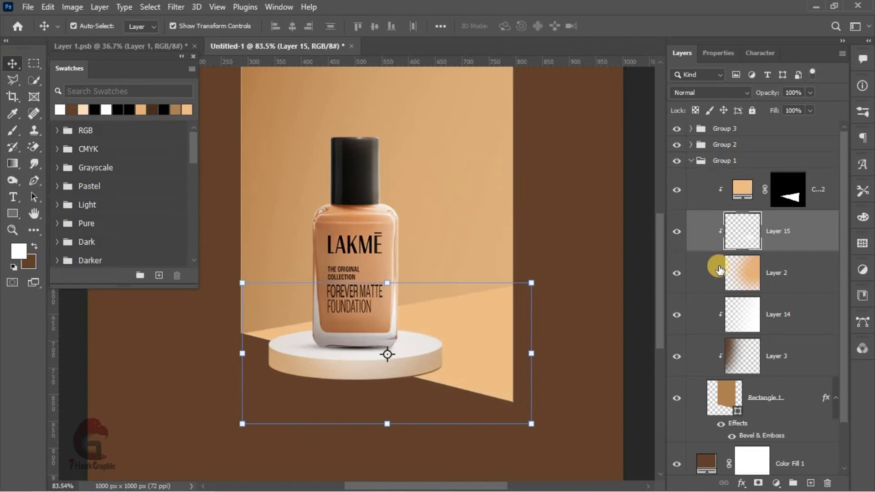
{"action": "left_click_drag", "start_coordinate": [736, 207], "coordinate": [735, 182]}
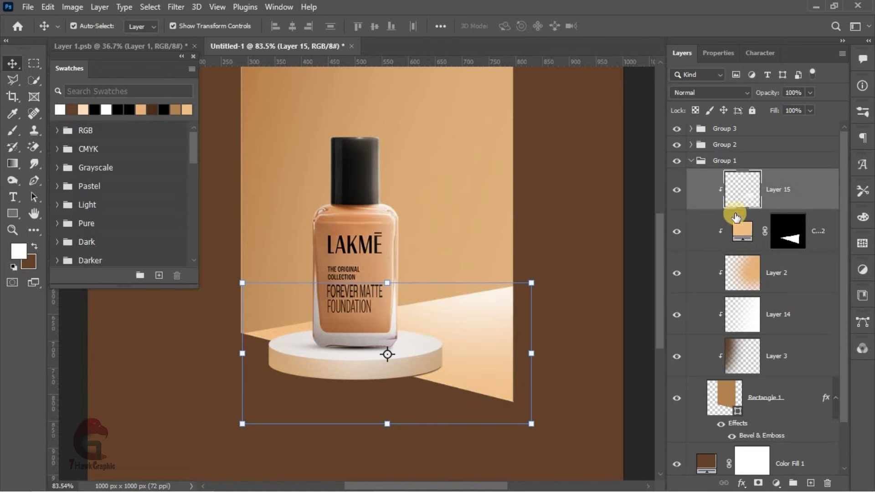
{"action": "left_click", "coordinate": [727, 91]}
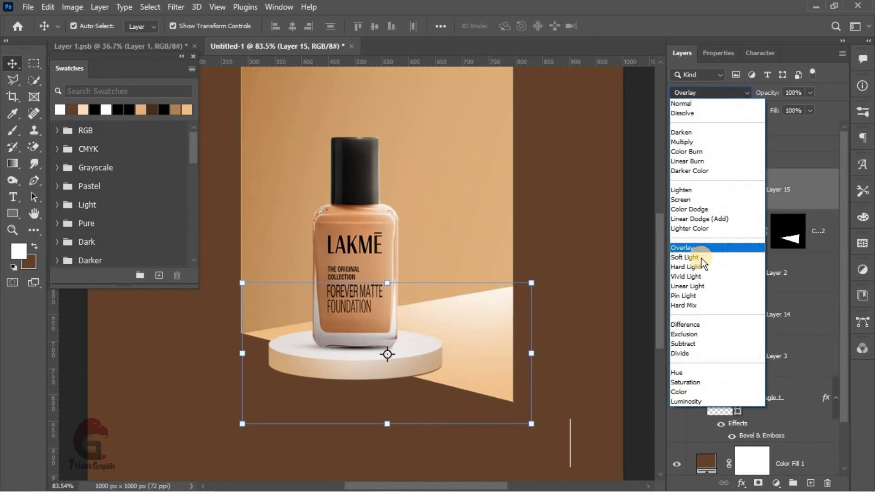
{"action": "left_click", "coordinate": [702, 259]}
Reorder Layer 14 around Layer 2 in the layer stack.
{"action": "scroll", "coordinate": [465, 336], "scroll_direction": "down", "scroll_amount": 3}
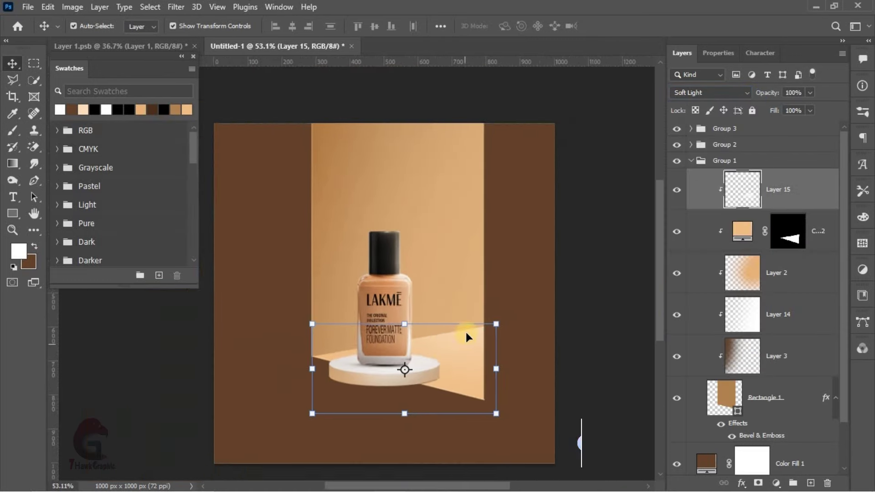
{"action": "left_click_drag", "start_coordinate": [466, 267], "coordinate": [469, 294]}
{"action": "left_click", "coordinate": [775, 272]}
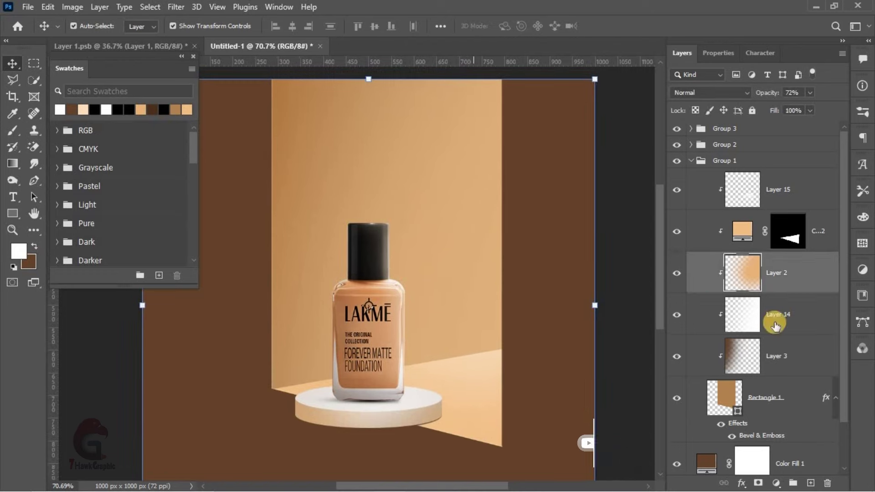
{"action": "left_click_drag", "start_coordinate": [740, 260], "coordinate": [740, 335]}
{"action": "left_click", "coordinate": [463, 381]}
{"action": "scroll", "coordinate": [440, 314], "scroll_direction": "down", "scroll_amount": 2}
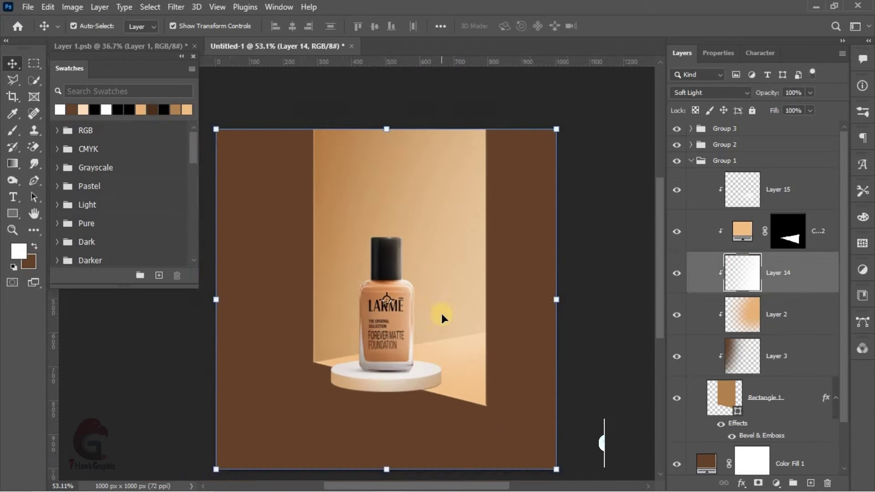
{"action": "mouse_move", "coordinate": [746, 279]}
{"action": "left_mouse_down"}
{"action": "mouse_move", "coordinate": [743, 336]}
{"action": "mouse_move", "coordinate": [743, 274]}
{"action": "left_mouse_up"}
Mask Layer 14 and paint soft black spots hiding wall shading at the bottle's lower left.
{"action": "left_click", "coordinate": [758, 483]}
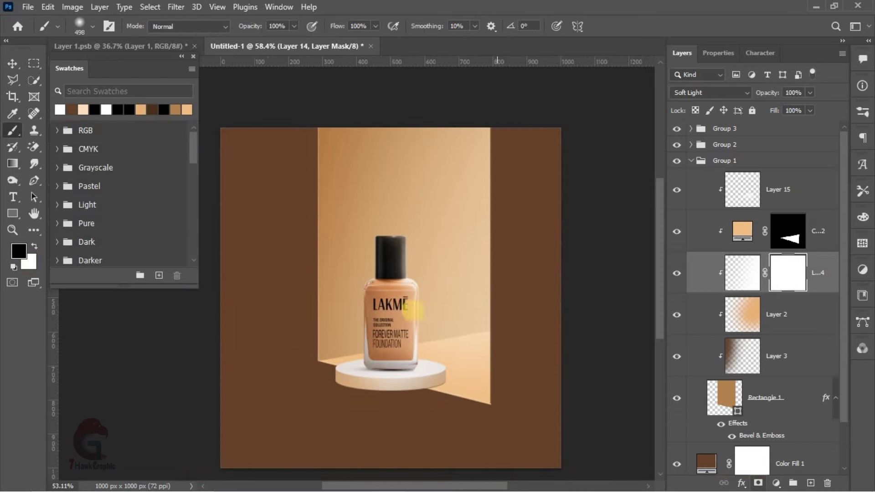
{"action": "key", "text": "b"}
{"action": "scroll", "coordinate": [497, 302], "scroll_direction": "down", "scroll_amount": 1}
{"action": "left_click_drag", "start_coordinate": [362, 375], "coordinate": [309, 259]}
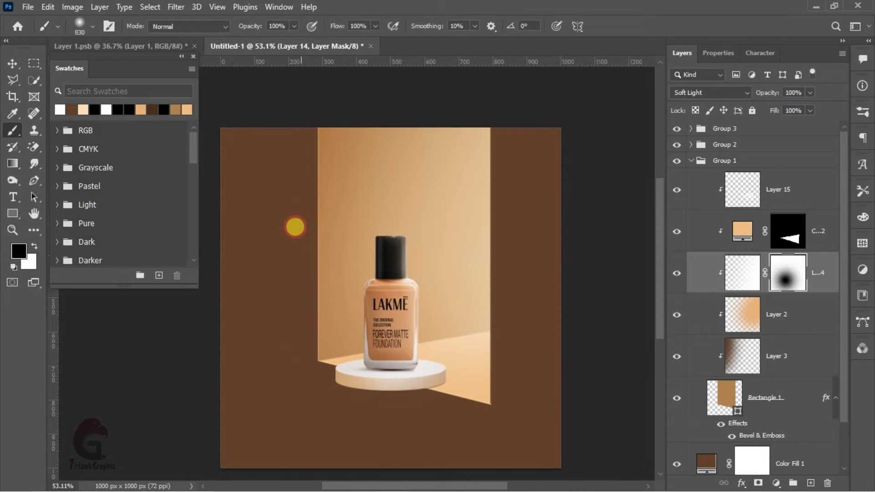
{"action": "left_click", "coordinate": [295, 227]}
{"action": "scroll", "coordinate": [453, 364], "scroll_direction": "up", "scroll_amount": 2}
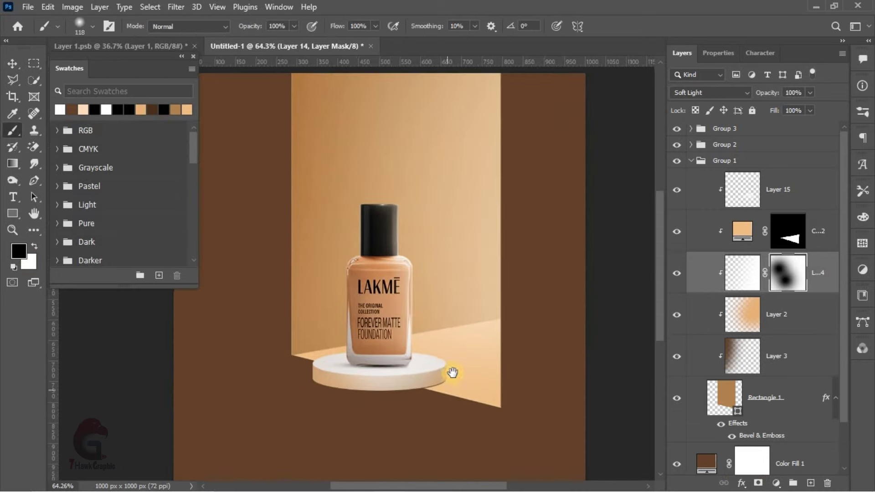
{"action": "left_click", "coordinate": [17, 69]}
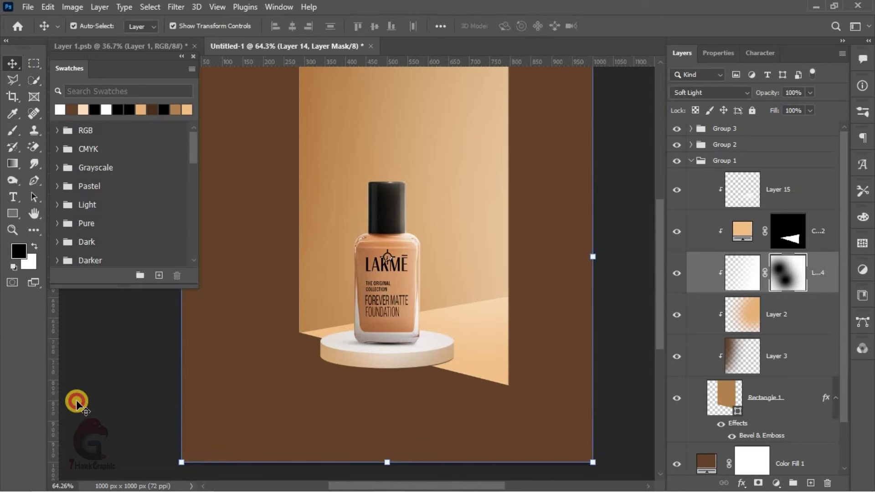
{"action": "left_click", "coordinate": [319, 476]}
{"action": "scroll", "coordinate": [499, 392], "scroll_direction": "down", "scroll_amount": 2}
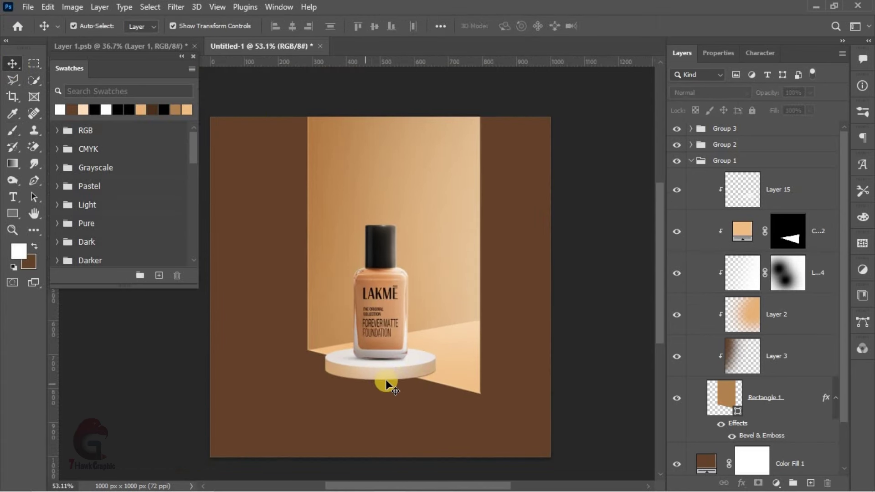
{"action": "scroll", "coordinate": [386, 384], "scroll_direction": "up", "scroll_amount": 1}
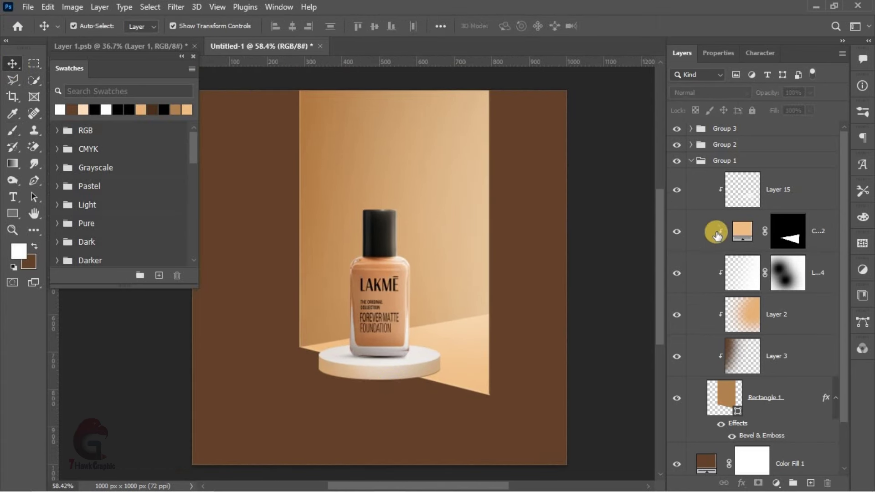
{"action": "scroll", "coordinate": [750, 390], "scroll_direction": "down", "scroll_amount": 2}
Retune Rectangle 1's Bevel & Emboss: highlight 86%, shadow 100%, angle -174°, altitude 11°.
{"action": "left_click", "coordinate": [753, 392]}
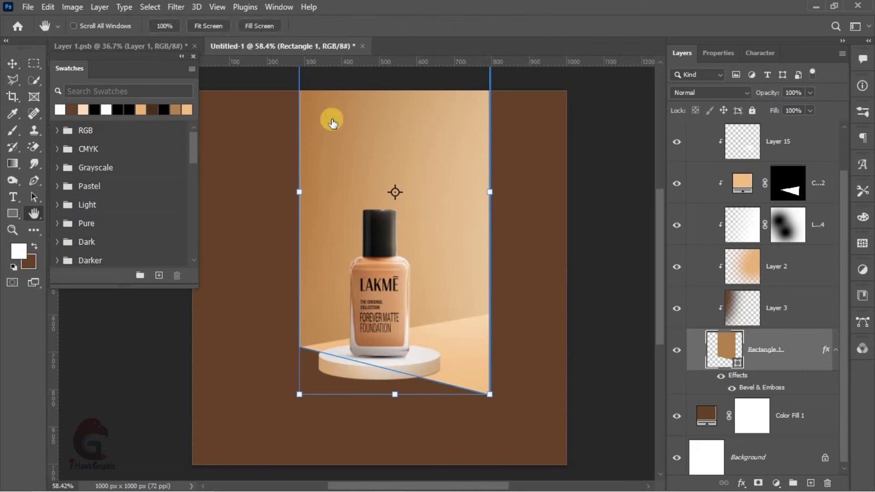
{"action": "left_click_drag", "start_coordinate": [397, 43], "coordinate": [514, 29]}
{"action": "left_click_drag", "start_coordinate": [415, 488], "coordinate": [428, 487]}
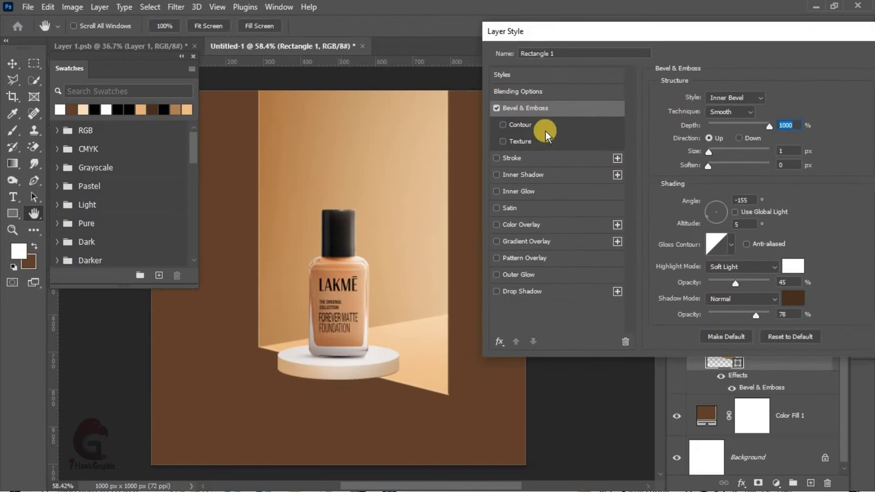
{"action": "left_click_drag", "start_coordinate": [735, 283], "coordinate": [762, 283]}
{"action": "left_click_drag", "start_coordinate": [752, 318], "coordinate": [773, 315]}
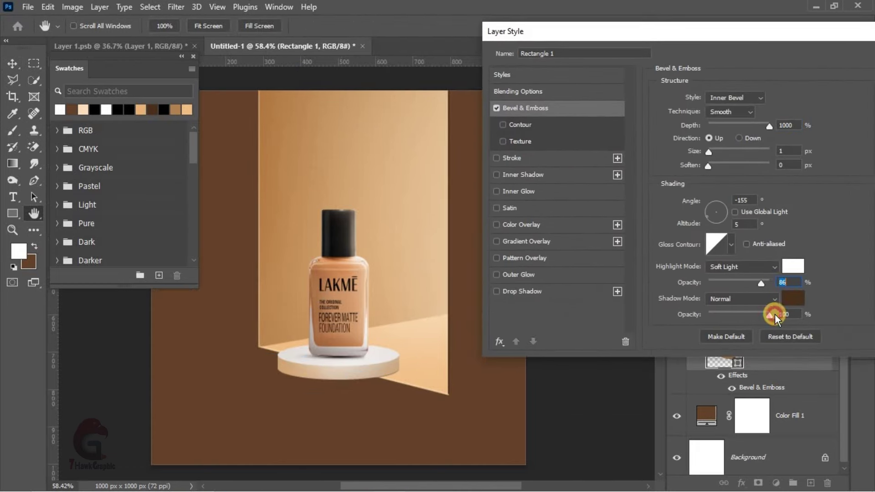
{"action": "mouse_move", "coordinate": [718, 212]}
{"action": "left_mouse_down"}
{"action": "mouse_move", "coordinate": [713, 225]}
{"action": "mouse_move", "coordinate": [704, 224]}
{"action": "left_mouse_up"}
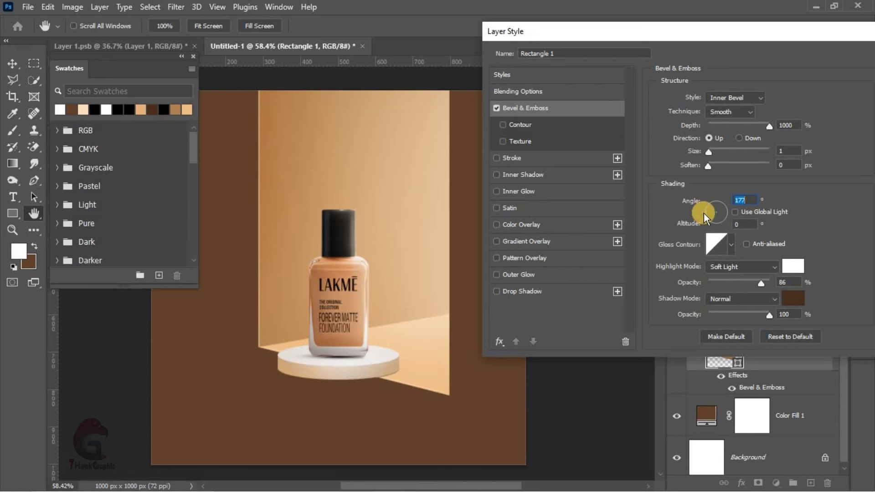
{"action": "left_click_drag", "start_coordinate": [704, 214], "coordinate": [706, 218]}
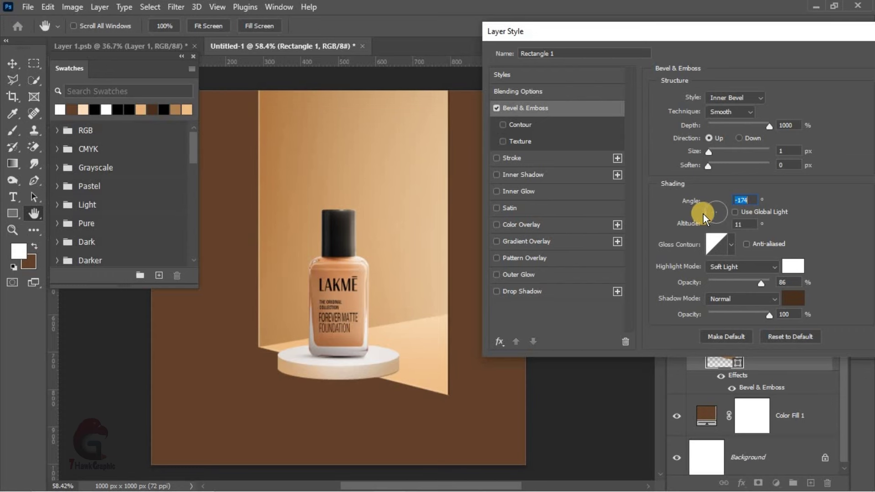
{"action": "key", "text": "Return"}
{"action": "scroll", "coordinate": [587, 272], "scroll_direction": "down", "scroll_amount": 2}
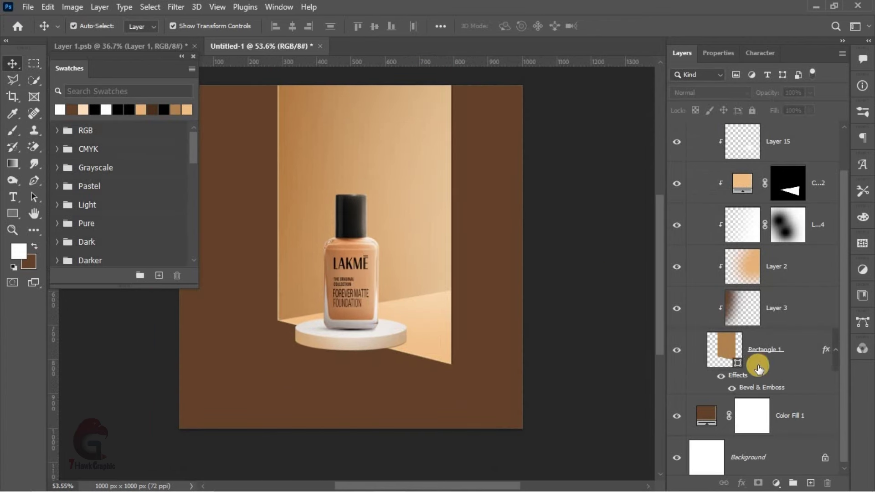
{"action": "left_click_drag", "start_coordinate": [435, 341], "coordinate": [463, 363]}
Bring the Layer 24 copy leaves from Layer 1.psb into the poster document.
{"action": "scroll", "coordinate": [776, 263], "scroll_direction": "up", "scroll_amount": 5}
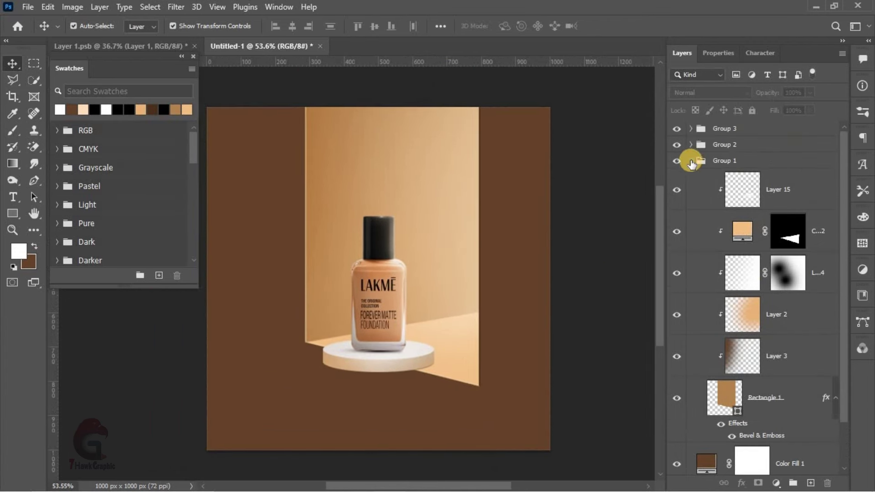
{"action": "left_click", "coordinate": [691, 161]}
{"action": "left_click", "coordinate": [109, 46]}
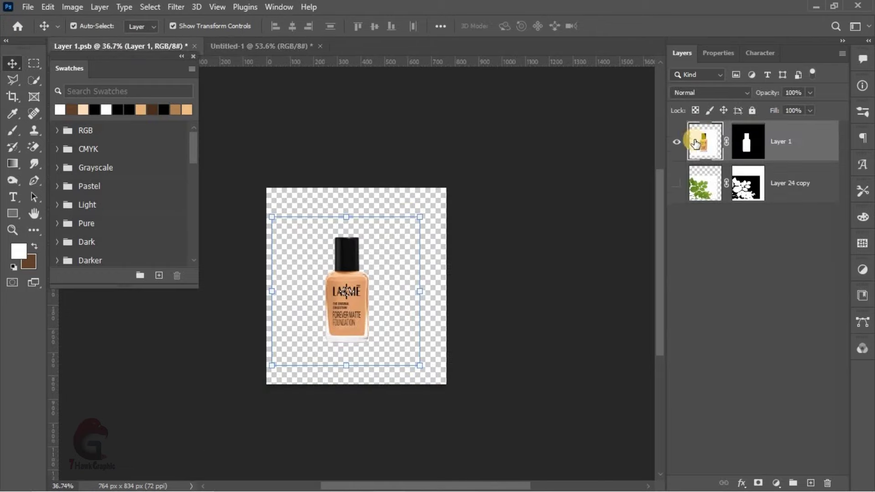
{"action": "left_click_drag", "start_coordinate": [677, 142], "coordinate": [679, 183]}
{"action": "left_click", "coordinate": [678, 183]}
{"action": "scroll", "coordinate": [346, 303], "scroll_direction": "up", "scroll_amount": 2}
{"action": "mouse_move", "coordinate": [322, 268]}
{"action": "left_mouse_down"}
{"action": "mouse_move", "coordinate": [272, 41]}
{"action": "mouse_move", "coordinate": [420, 272]}
{"action": "left_mouse_up"}
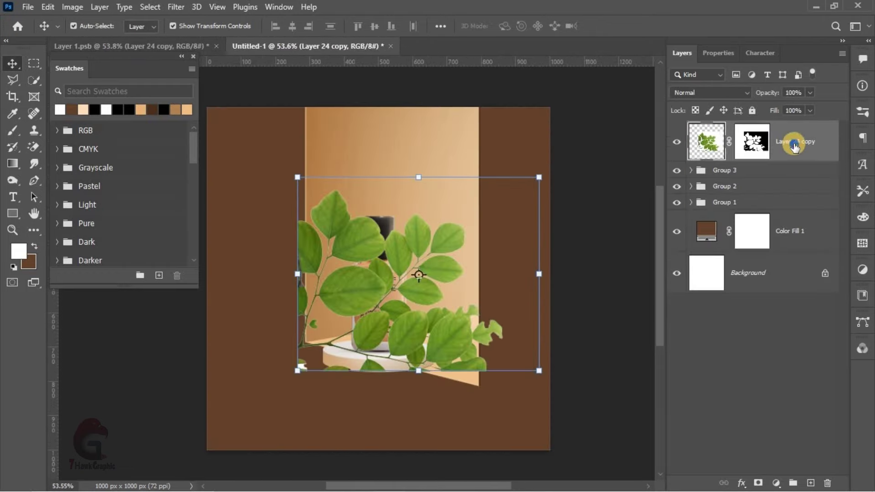
Convert the leaves to a smart object, then shrink, rotate and flip them beside the bottle.
{"action": "right_click", "coordinate": [793, 142]}
{"action": "left_click", "coordinate": [700, 201]}
{"action": "scroll", "coordinate": [537, 178], "scroll_direction": "up", "scroll_amount": 2}
{"action": "left_click_drag", "start_coordinate": [537, 178], "coordinate": [402, 280]}
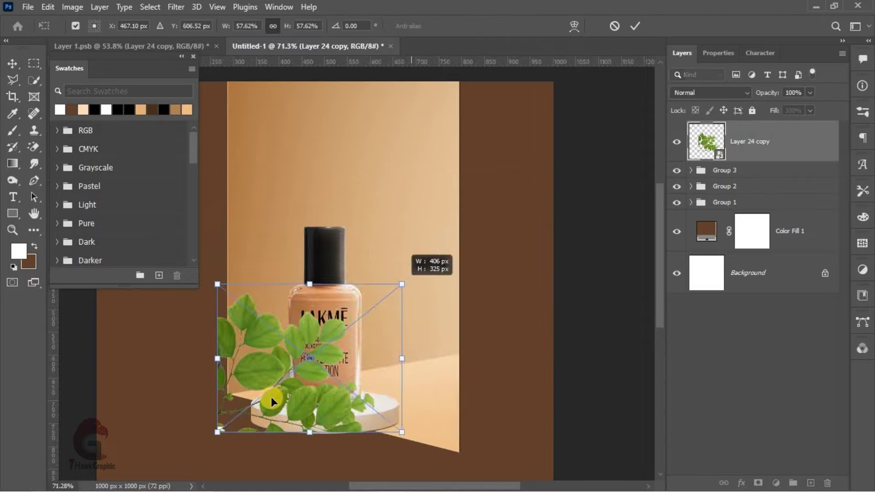
{"action": "scroll", "coordinate": [270, 400], "scroll_direction": "up", "scroll_amount": 2}
{"action": "left_click_drag", "start_coordinate": [365, 347], "coordinate": [447, 377]}
{"action": "mouse_move", "coordinate": [593, 171]}
{"action": "left_mouse_down"}
{"action": "mouse_move", "coordinate": [475, 280]}
{"action": "mouse_move", "coordinate": [484, 293]}
{"action": "left_mouse_up"}
{"action": "scroll", "coordinate": [484, 294], "scroll_direction": "down", "scroll_amount": 1}
{"action": "left_click_drag", "start_coordinate": [526, 186], "coordinate": [499, 212]}
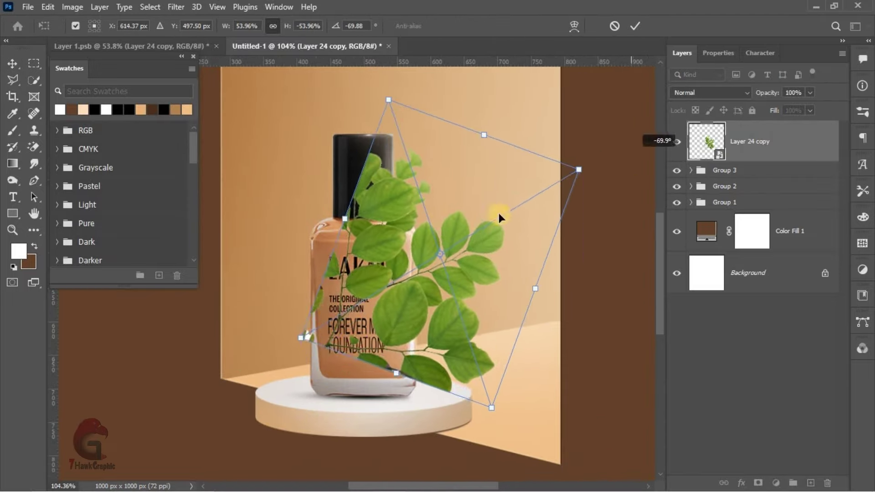
Move the leaves below the bottle's group and refine their size (about 46%) and angle.
{"action": "mouse_move", "coordinate": [752, 141]}
{"action": "left_mouse_down"}
{"action": "mouse_move", "coordinate": [734, 179]}
{"action": "mouse_move", "coordinate": [740, 194]}
{"action": "left_mouse_up"}
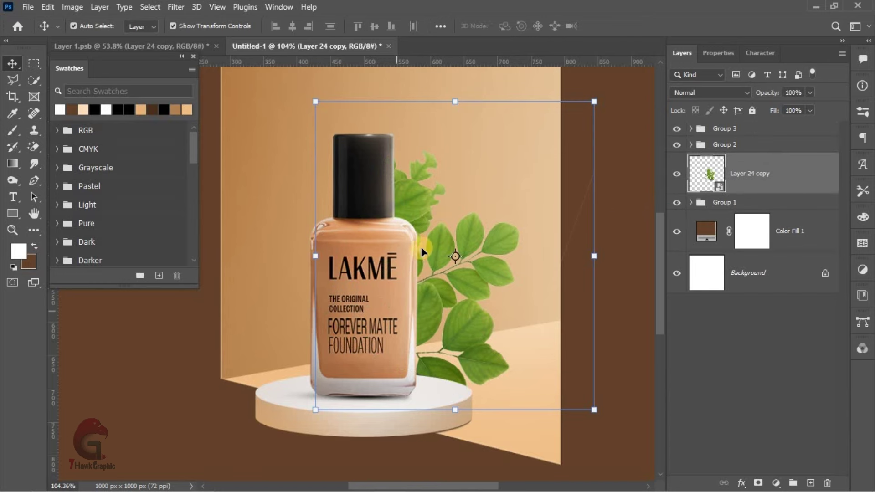
{"action": "scroll", "coordinate": [421, 247], "scroll_direction": "down", "scroll_amount": 2}
{"action": "left_click", "coordinate": [125, 342]}
{"action": "scroll", "coordinate": [429, 280], "scroll_direction": "down", "scroll_amount": 3}
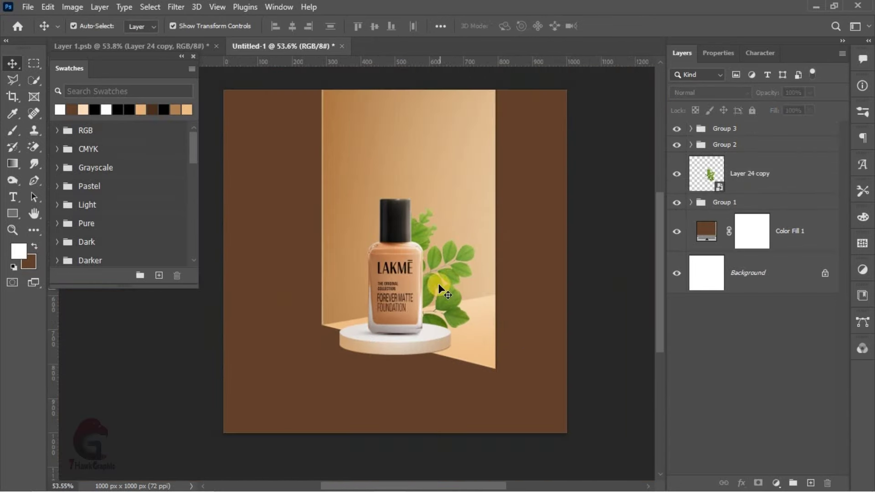
{"action": "scroll", "coordinate": [439, 284], "scroll_direction": "up", "scroll_amount": 2}
{"action": "scroll", "coordinate": [472, 250], "scroll_direction": "up", "scroll_amount": 2}
{"action": "left_click", "coordinate": [482, 230]}
{"action": "scroll", "coordinate": [483, 230], "scroll_direction": "up", "scroll_amount": 1}
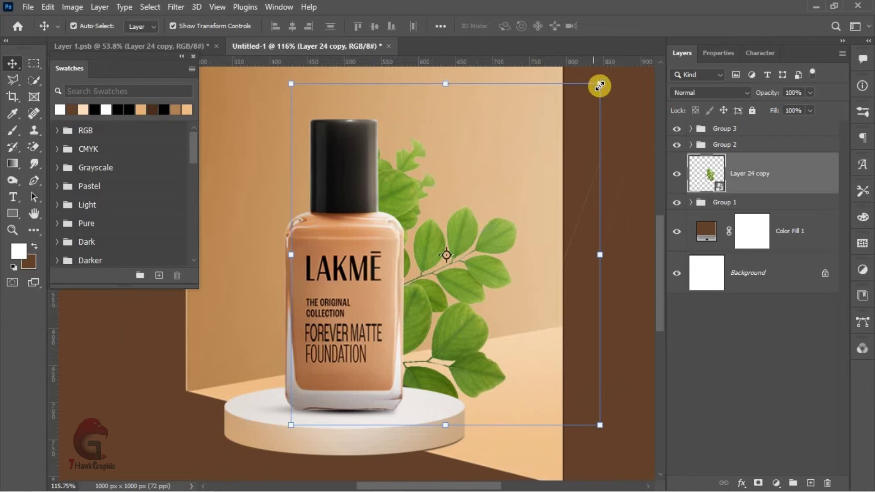
{"action": "mouse_move", "coordinate": [600, 86]}
{"action": "left_mouse_down"}
{"action": "mouse_move", "coordinate": [442, 258]}
{"action": "mouse_move", "coordinate": [460, 262]}
{"action": "left_mouse_up"}
{"action": "left_click", "coordinate": [635, 26]}
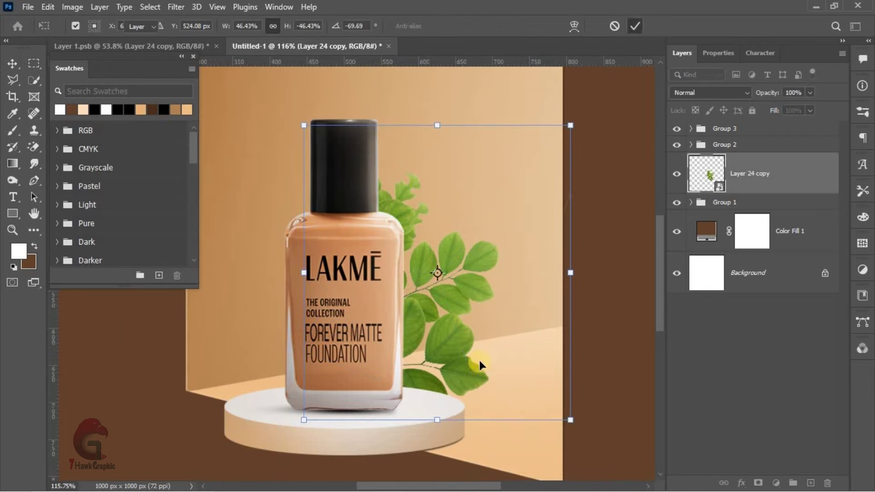
Add a layer mask to the leaves layer and switch to the brush.
{"action": "scroll", "coordinate": [524, 343], "scroll_direction": "up", "scroll_amount": 2}
{"action": "left_click", "coordinate": [756, 484]}
{"action": "scroll", "coordinate": [415, 372], "scroll_direction": "down", "scroll_amount": 2}
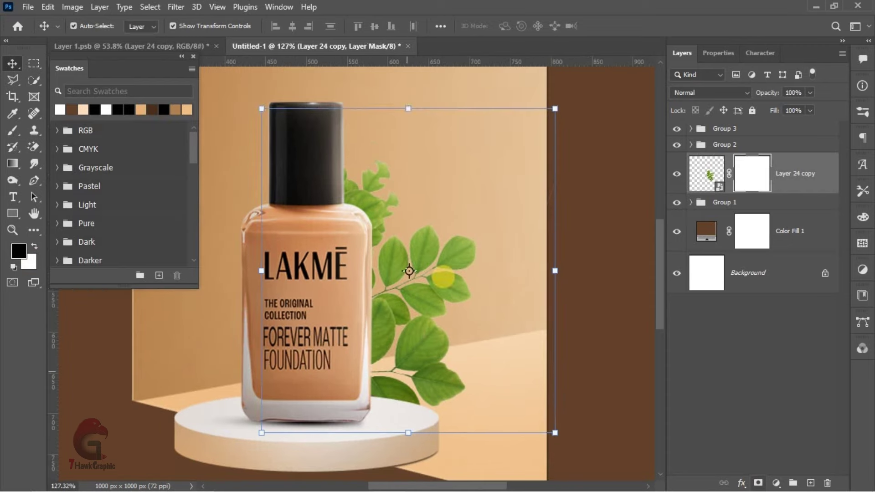
{"action": "key", "text": "b"}
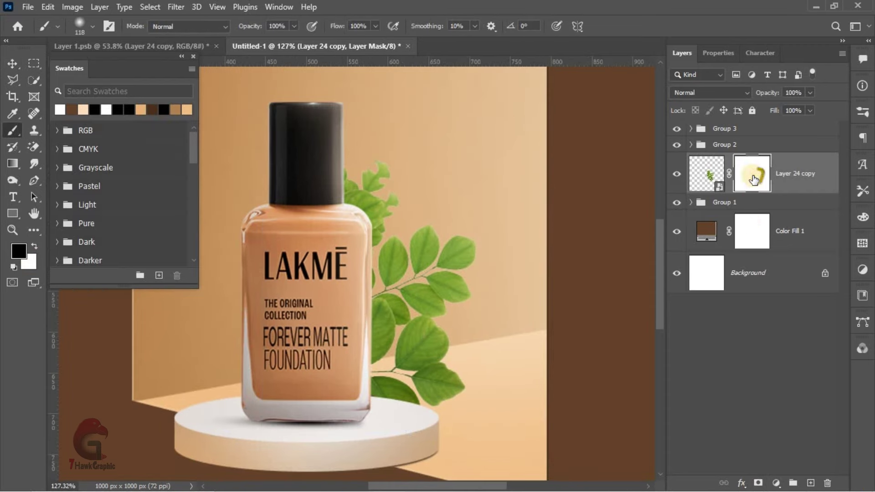
Add a new layer clipped to the leaves, filled with 50% gray, set to Overlay.
{"action": "left_click", "coordinate": [811, 484]}
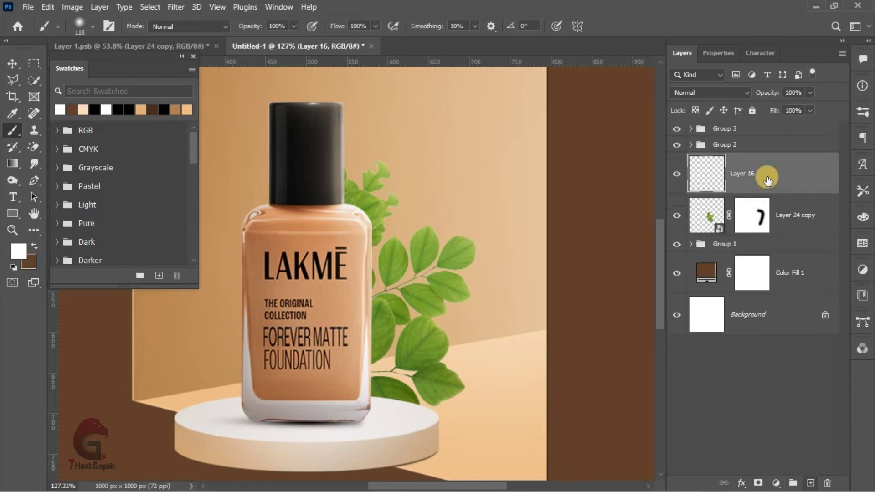
{"action": "right_click", "coordinate": [768, 175]}
{"action": "left_click", "coordinate": [633, 263]}
{"action": "left_click", "coordinate": [51, 7]}
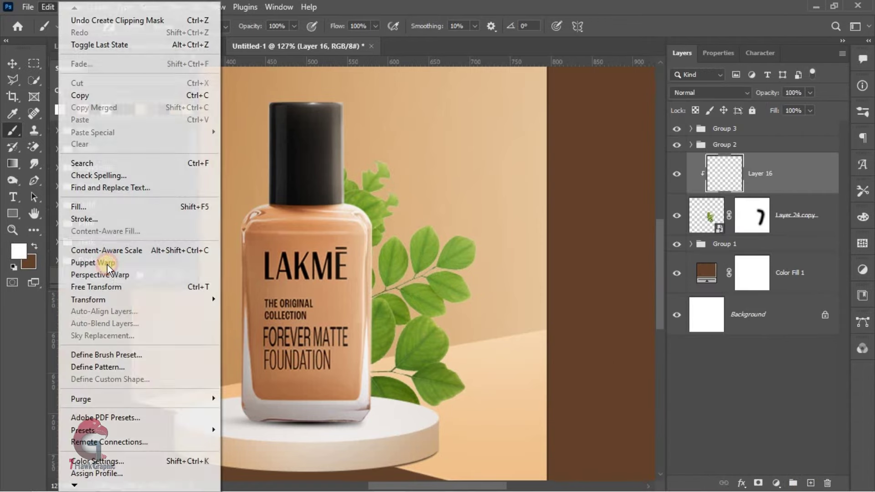
{"action": "left_click", "coordinate": [104, 206]}
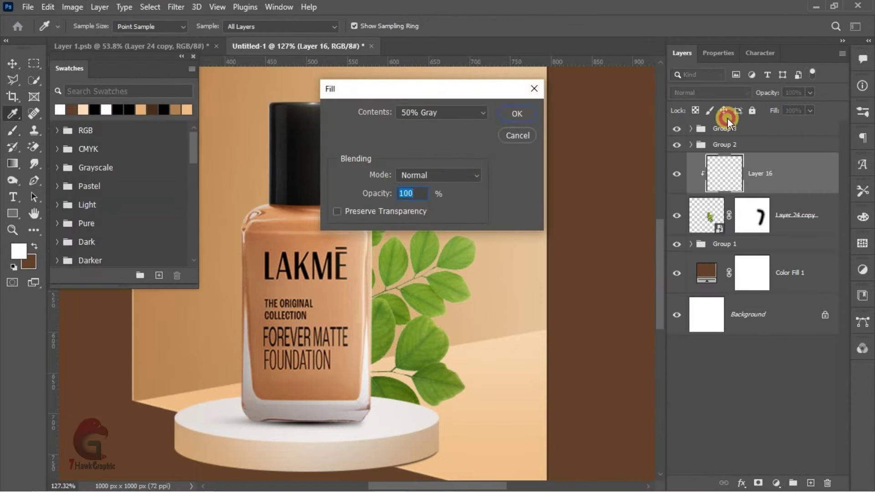
{"action": "key", "text": "Return"}
{"action": "left_click", "coordinate": [707, 93]}
{"action": "left_click", "coordinate": [697, 248]}
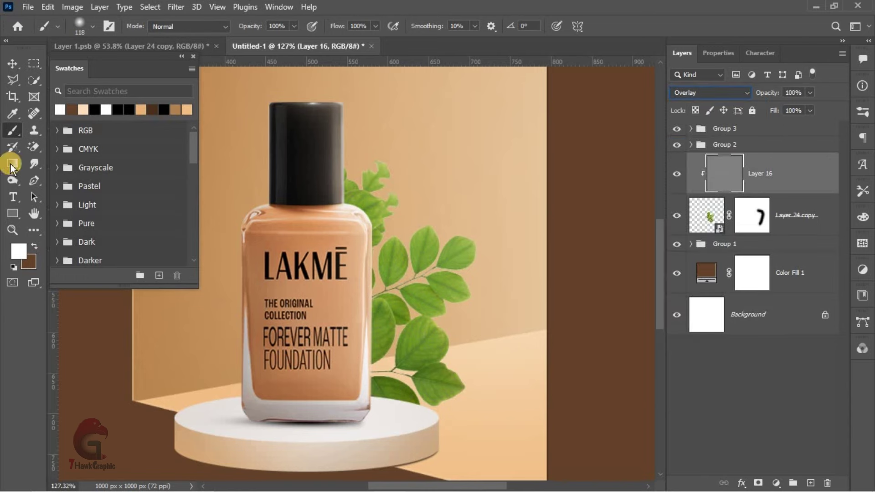
Dodge the upper leaves and the leaves along the stem to lighten them.
{"action": "left_click", "coordinate": [13, 180]}
{"action": "scroll", "coordinate": [371, 276], "scroll_direction": "up", "scroll_amount": 2}
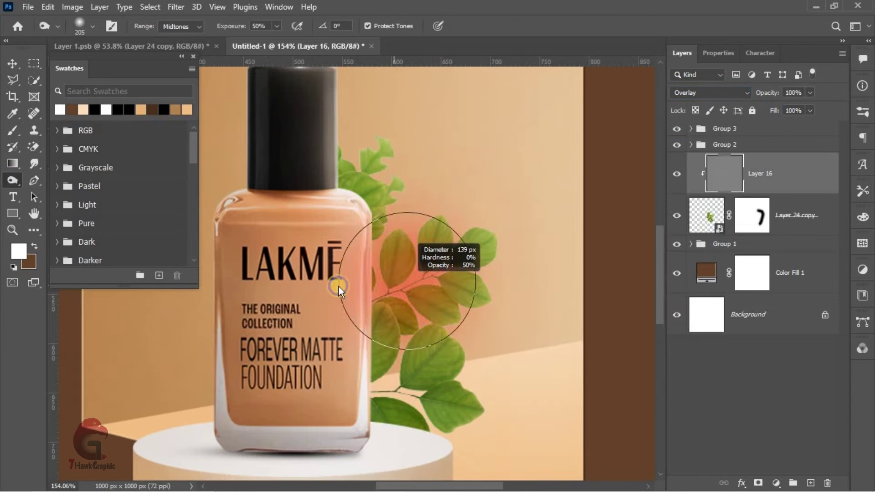
{"action": "left_click_drag", "start_coordinate": [343, 189], "coordinate": [375, 165]}
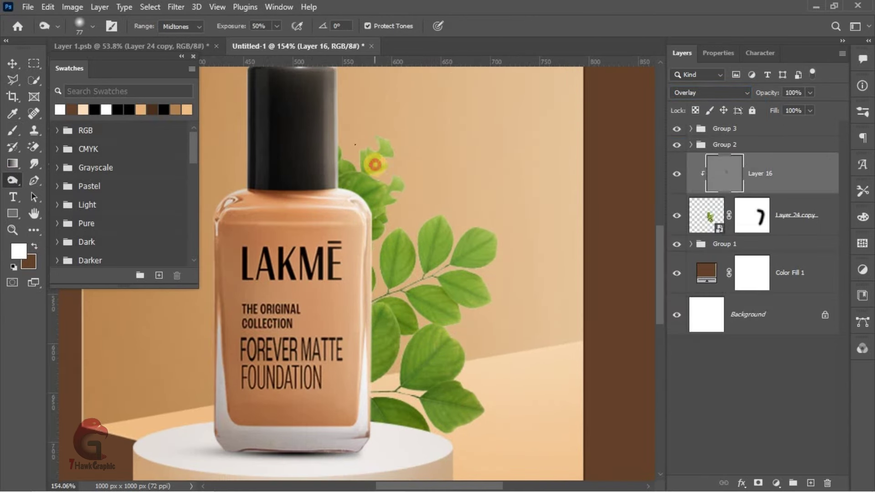
{"action": "mouse_move", "coordinate": [385, 280]}
{"action": "left_mouse_down"}
{"action": "mouse_move", "coordinate": [444, 423]}
{"action": "mouse_move", "coordinate": [414, 347]}
{"action": "left_mouse_up"}
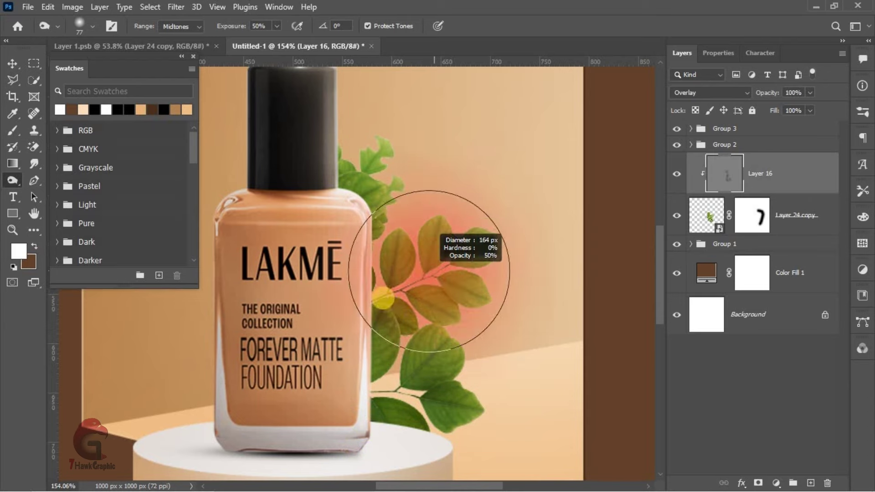
{"action": "scroll", "coordinate": [410, 401], "scroll_direction": "down", "scroll_amount": 2}
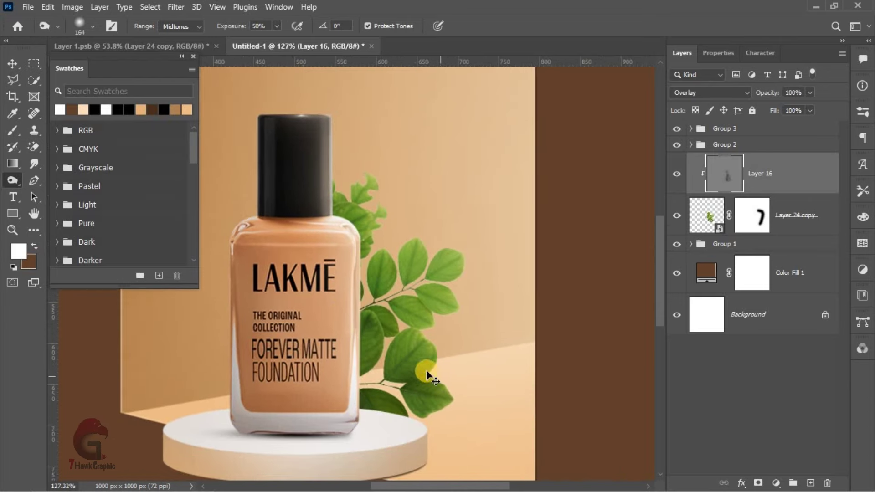
Burn the leaves from top down to the base, then reselect the leaves layer.
{"action": "right_click", "coordinate": [12, 180]}
{"action": "left_click", "coordinate": [69, 196]}
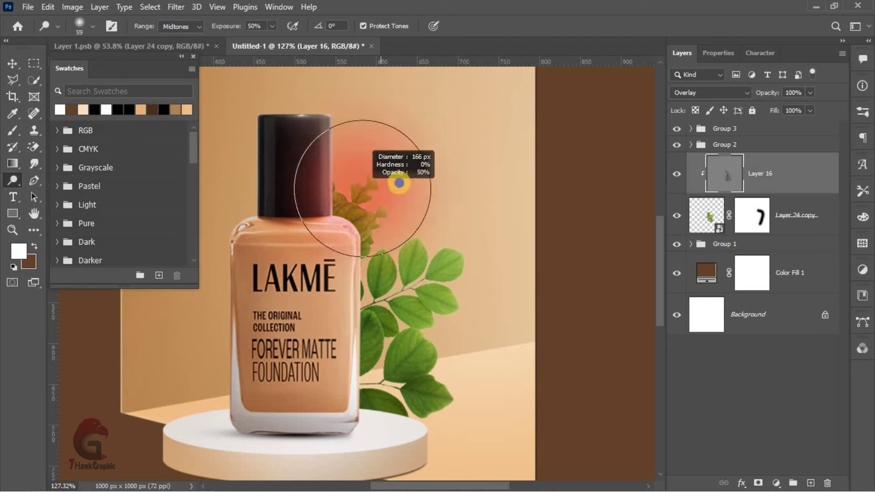
{"action": "left_click_drag", "start_coordinate": [427, 238], "coordinate": [434, 414]}
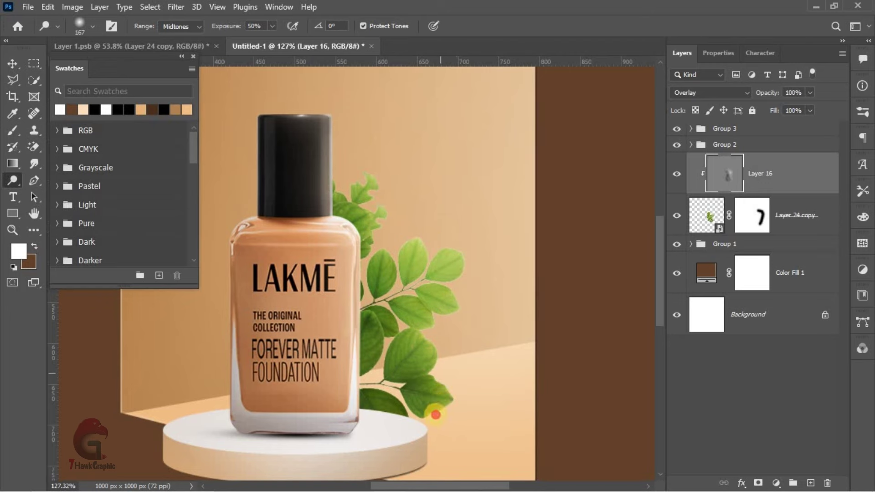
{"action": "scroll", "coordinate": [506, 294], "scroll_direction": "down", "scroll_amount": 3}
{"action": "scroll", "coordinate": [393, 202], "scroll_direction": "up", "scroll_amount": 2}
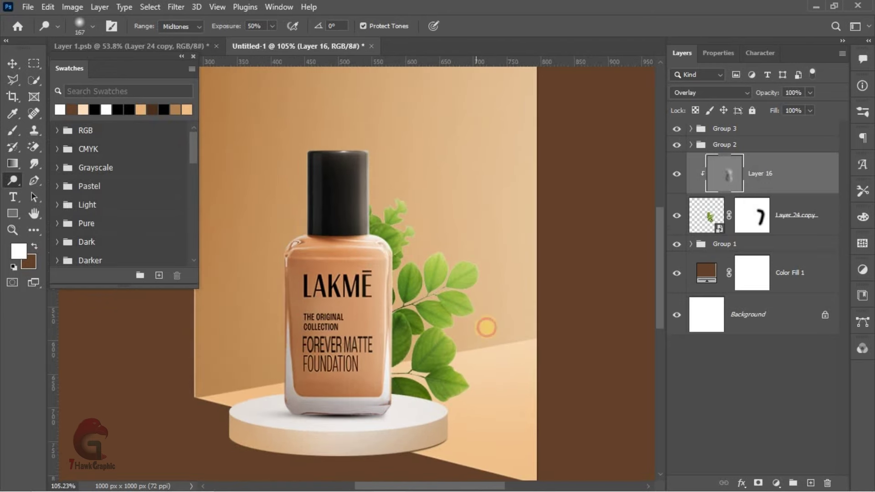
{"action": "key", "text": "v"}
{"action": "scroll", "coordinate": [517, 293], "scroll_direction": "down", "scroll_amount": 1}
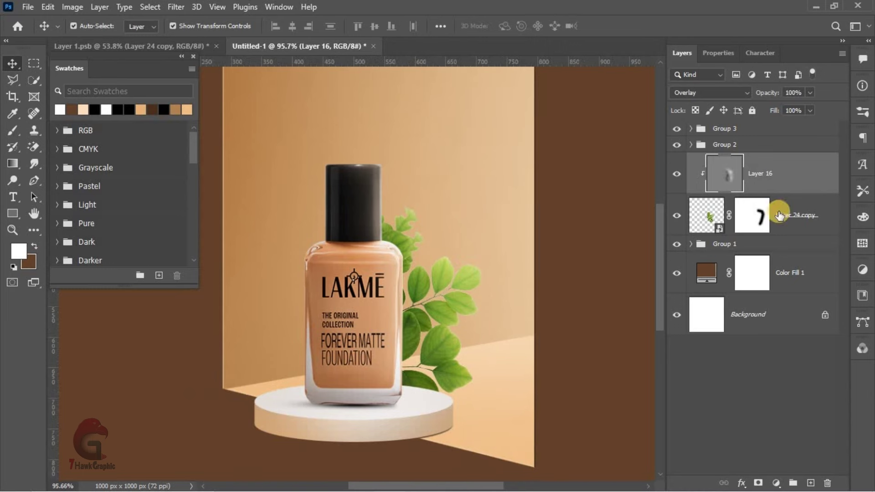
{"action": "left_click", "coordinate": [779, 216]}
Add a Curves adjustment lifting the RGB curve from input 182 to output 193.
{"action": "left_click", "coordinate": [776, 483]}
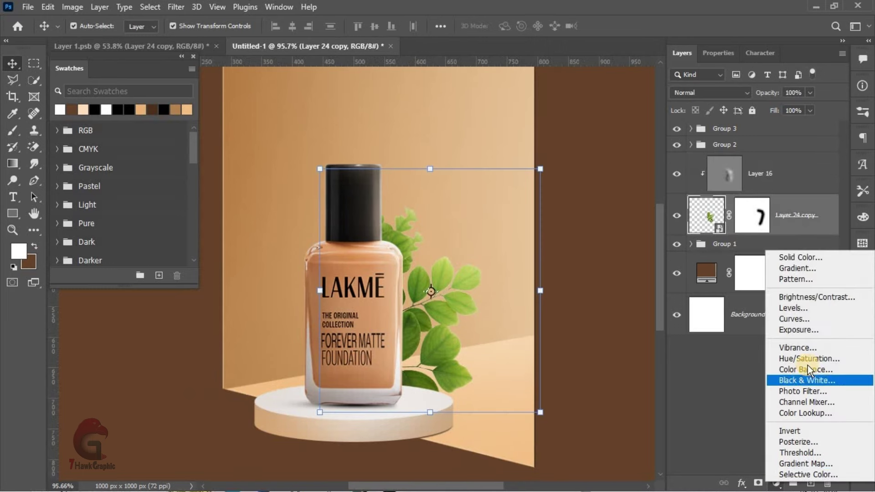
{"action": "left_click", "coordinate": [796, 318]}
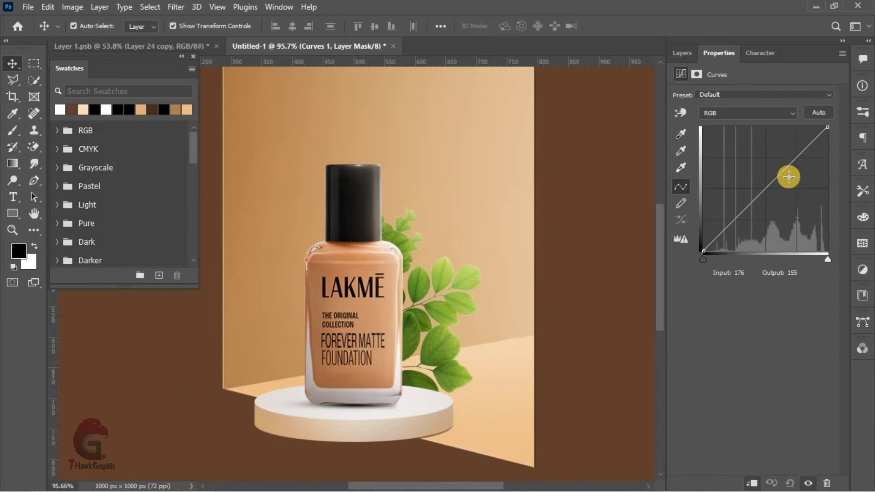
{"action": "left_click_drag", "start_coordinate": [792, 156], "coordinate": [787, 153]}
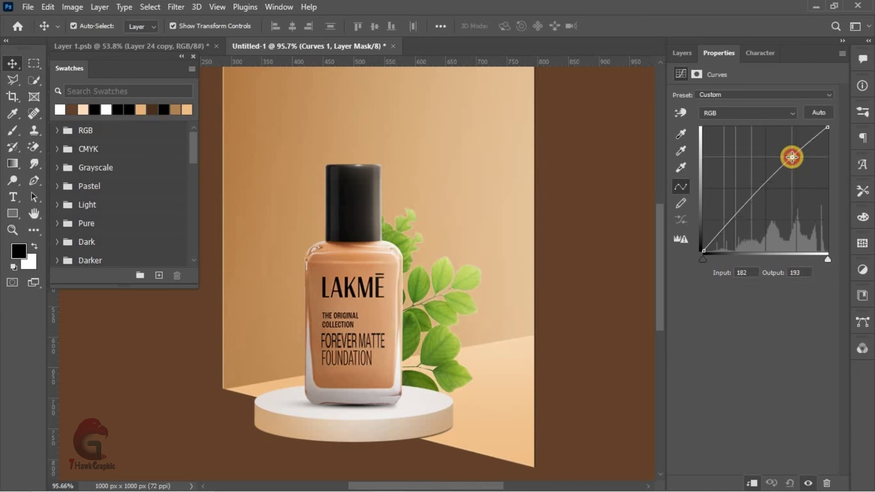
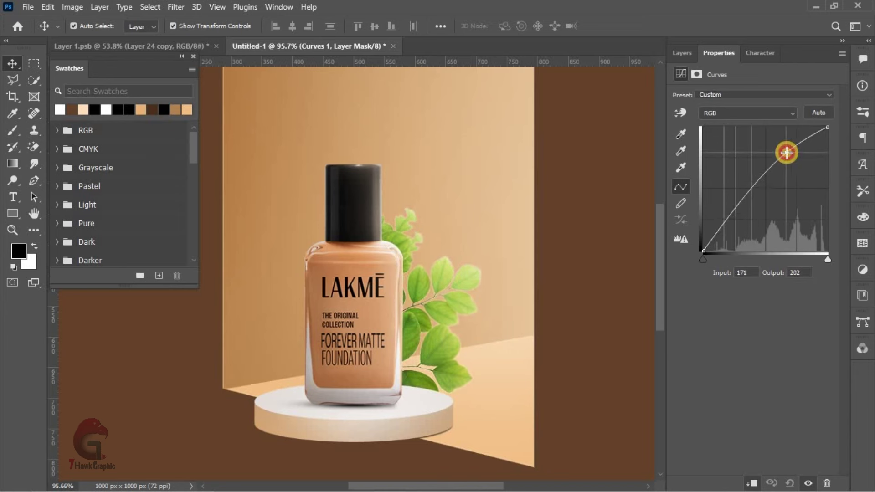
Brighten Curves 1 by lifting the lower point (52→80) and adjusting the upper point.
{"action": "left_click_drag", "start_coordinate": [731, 214], "coordinate": [729, 212]}
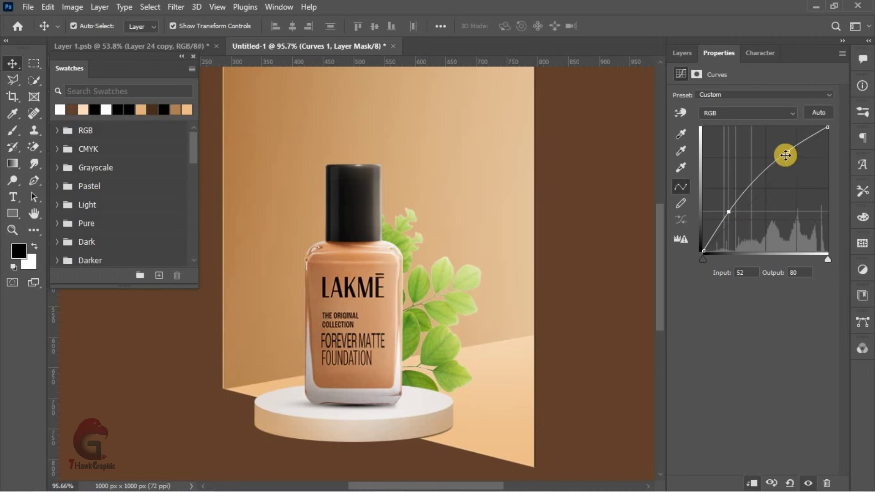
{"action": "left_click_drag", "start_coordinate": [786, 155], "coordinate": [797, 161]}
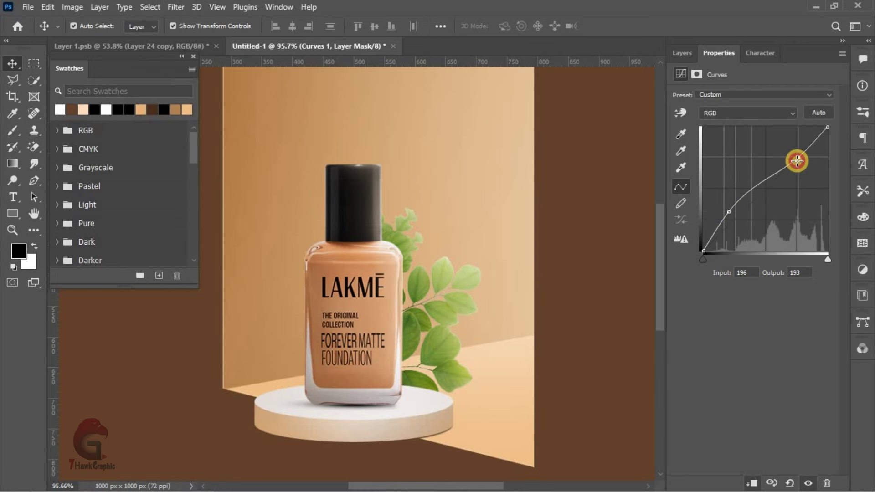
{"action": "left_click", "coordinate": [683, 53]}
Set Layer 16's overlay opacity to 65%.
{"action": "scroll", "coordinate": [444, 326], "scroll_direction": "down", "scroll_amount": 5, "text": "alt"}
{"action": "scroll", "coordinate": [413, 363], "scroll_direction": "up", "scroll_amount": 2, "text": "alt"}
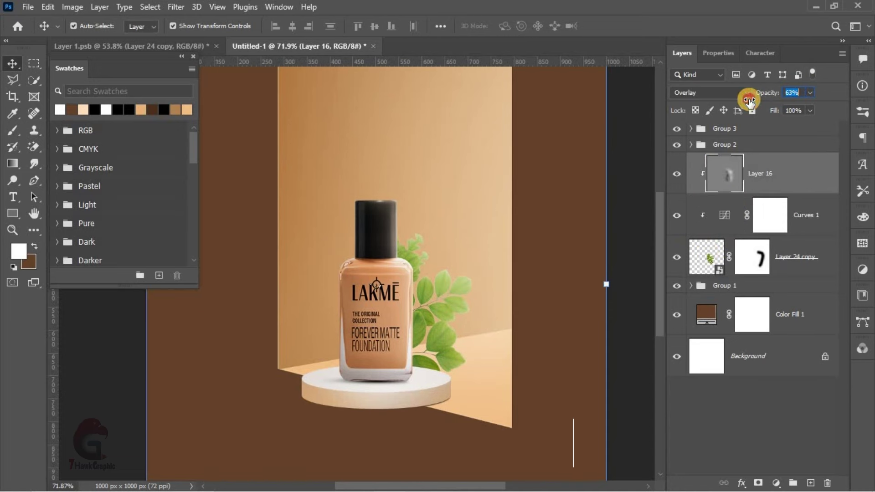
{"action": "left_click_drag", "start_coordinate": [750, 100], "coordinate": [753, 99]}
{"action": "scroll", "coordinate": [435, 309], "scroll_direction": "up", "scroll_amount": 2, "text": "alt"}
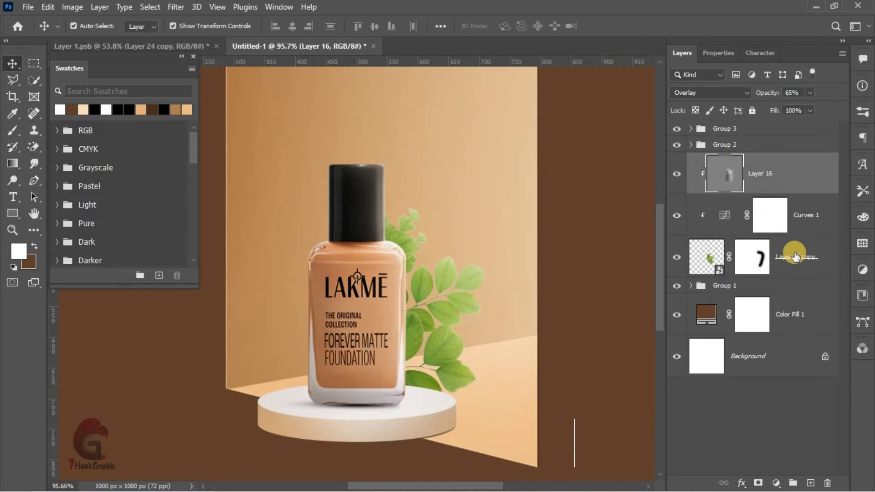
{"action": "left_click", "coordinate": [726, 221]}
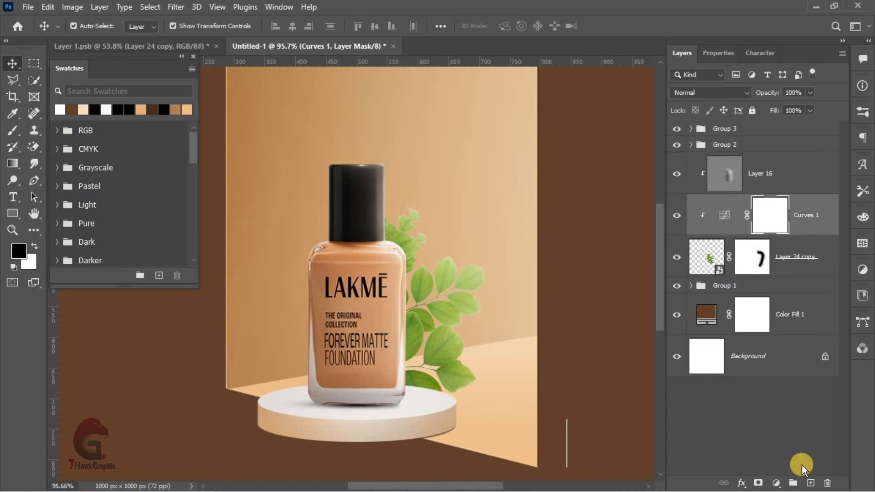
Paint a black vertical shading stroke on the bottle in new Layer 17 at 73% opacity.
{"action": "left_click", "coordinate": [811, 484]}
{"action": "key", "text": "b"}
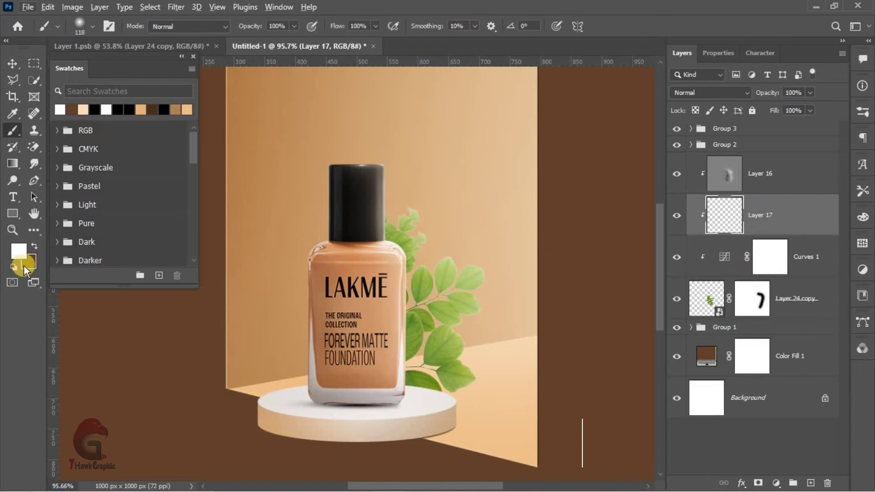
{"action": "left_click", "coordinate": [12, 268]}
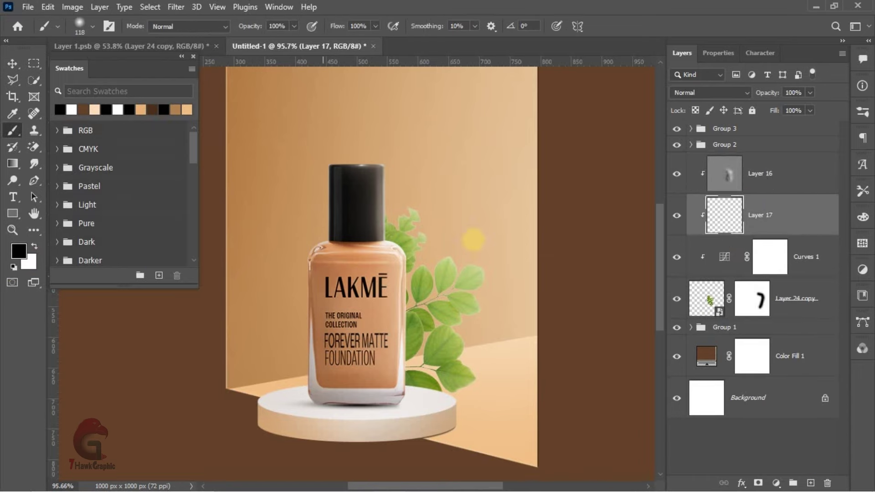
{"action": "scroll", "coordinate": [471, 239], "scroll_direction": "up", "scroll_amount": 1}
{"action": "scroll", "coordinate": [303, 233], "scroll_direction": "up", "scroll_amount": 1}
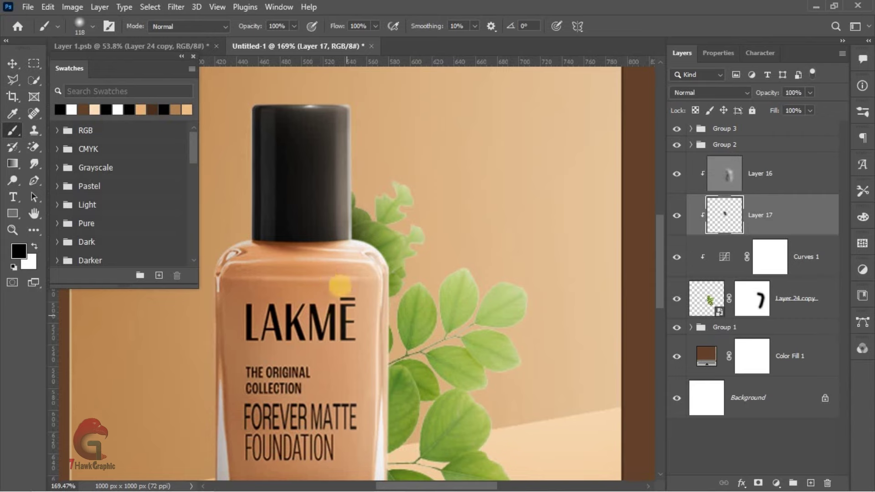
{"action": "scroll", "coordinate": [331, 285], "scroll_direction": "down", "scroll_amount": 3}
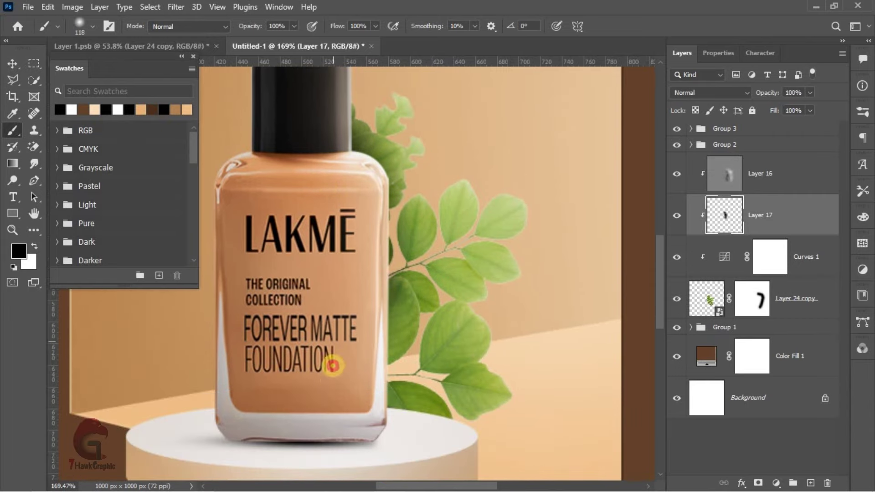
{"action": "scroll", "coordinate": [332, 415], "scroll_direction": "down", "scroll_amount": 2}
{"action": "scroll", "coordinate": [527, 292], "scroll_direction": "down", "scroll_amount": 2}
{"action": "scroll", "coordinate": [527, 280], "scroll_direction": "up", "scroll_amount": 1}
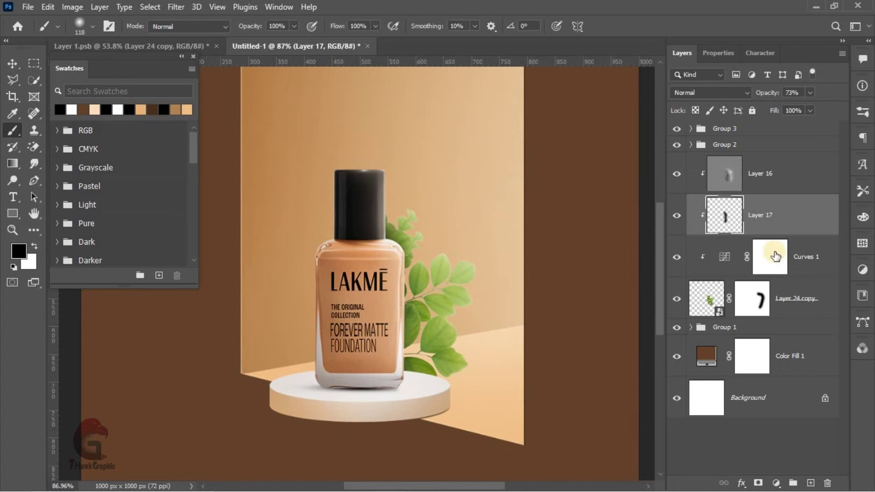
Lower the Curves 1 adjustment's opacity to 70%.
{"action": "key", "text": "alt+bracketleft"}
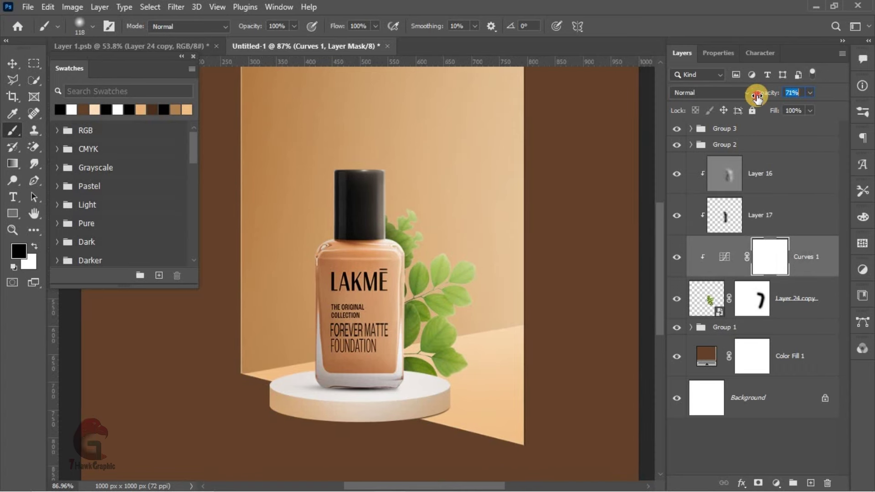
{"action": "scroll", "coordinate": [468, 281], "scroll_direction": "down", "scroll_amount": 3}
{"action": "scroll", "coordinate": [504, 290], "scroll_direction": "up", "scroll_amount": 1}
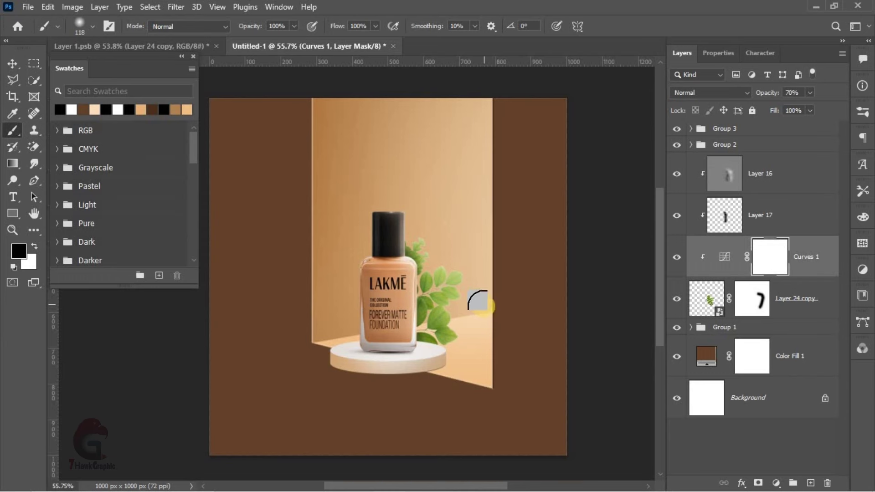
{"action": "scroll", "coordinate": [479, 301], "scroll_direction": "up", "scroll_amount": 1}
{"action": "left_click", "coordinate": [13, 63]}
{"action": "scroll", "coordinate": [465, 320], "scroll_direction": "up", "scroll_amount": 2}
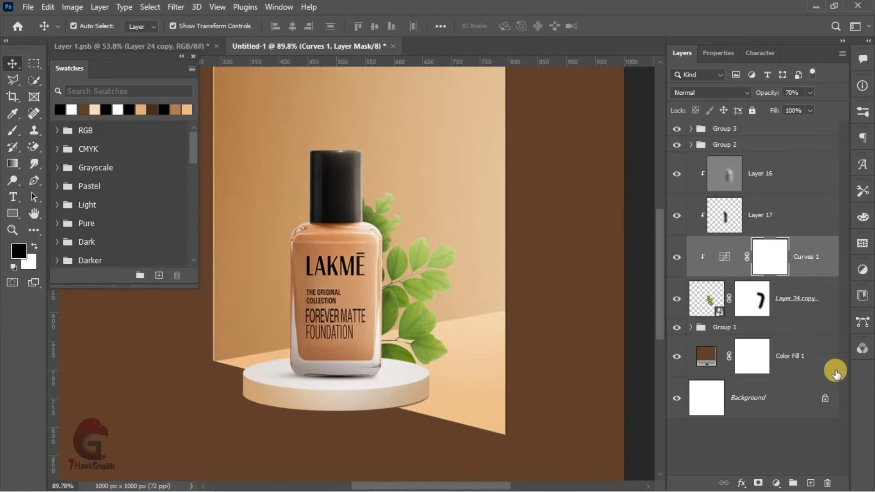
Add a Curves 2 adjustment pulled down to deepen the shadows, at 54% opacity.
{"action": "left_click", "coordinate": [774, 483]}
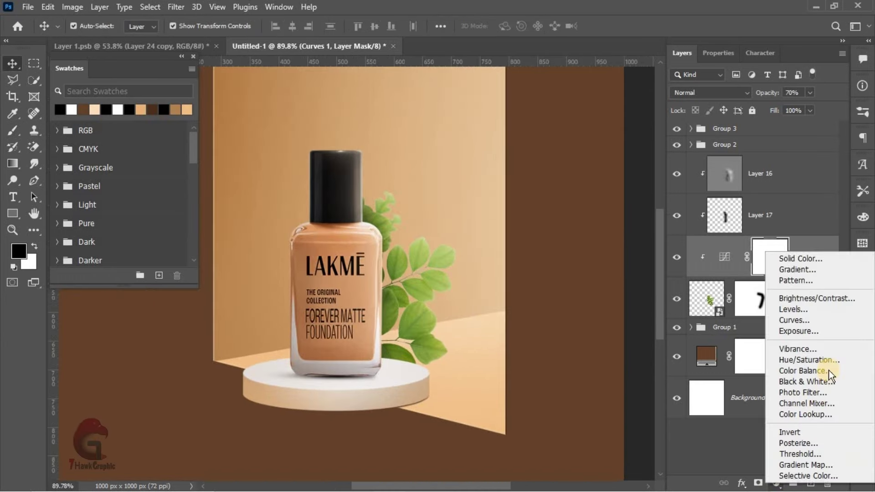
{"action": "left_click", "coordinate": [795, 320]}
{"action": "mouse_move", "coordinate": [795, 160]}
{"action": "left_mouse_down"}
{"action": "mouse_move", "coordinate": [797, 171]}
{"action": "mouse_move", "coordinate": [799, 161]}
{"action": "left_mouse_up"}
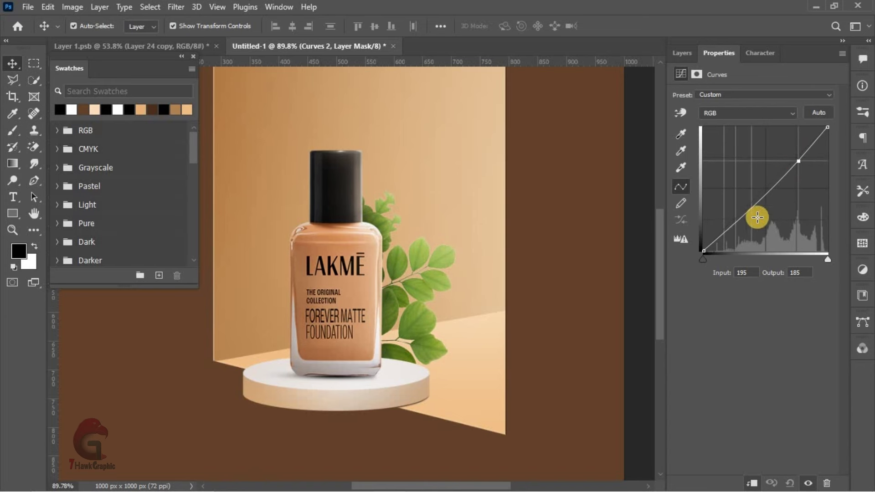
{"action": "left_click_drag", "start_coordinate": [738, 227], "coordinate": [736, 228]}
{"action": "key", "text": "F7"}
{"action": "key", "text": "ctrl+0"}
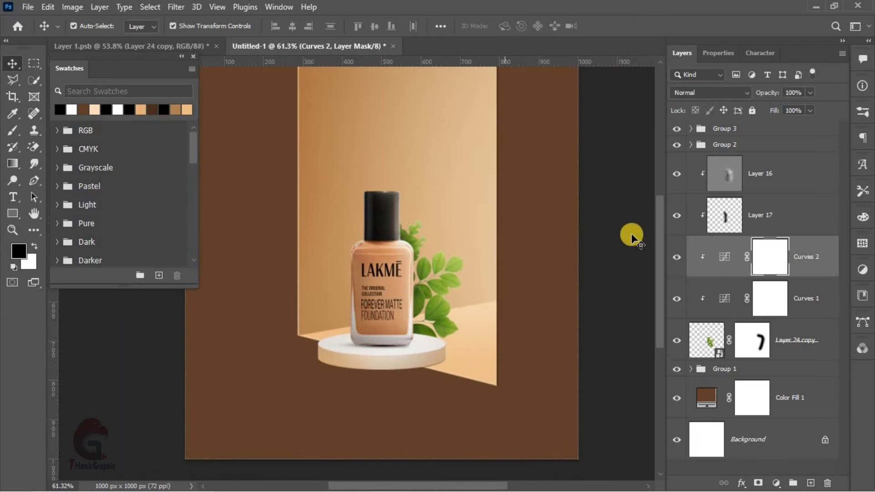
{"action": "left_click", "coordinate": [678, 257]}
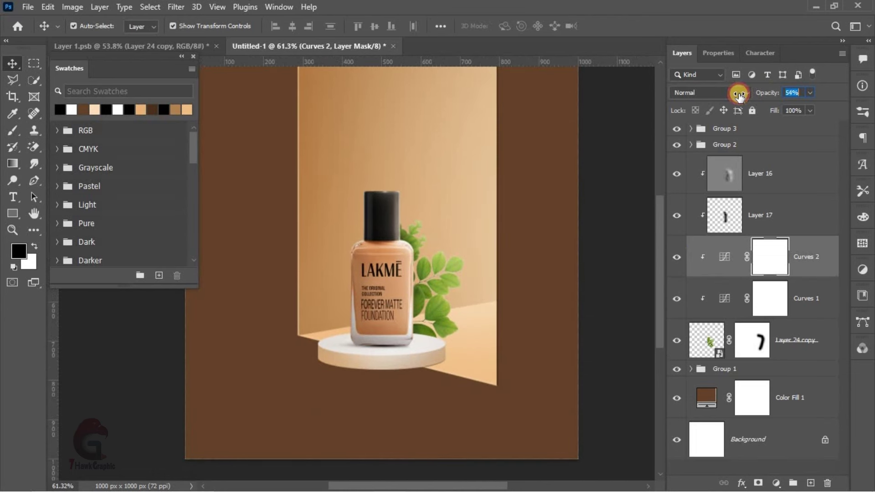
{"action": "left_click", "coordinate": [598, 254]}
Raise Layer 16's overlay opacity to 84%.
{"action": "scroll", "coordinate": [385, 307], "scroll_direction": "up", "scroll_amount": 2}
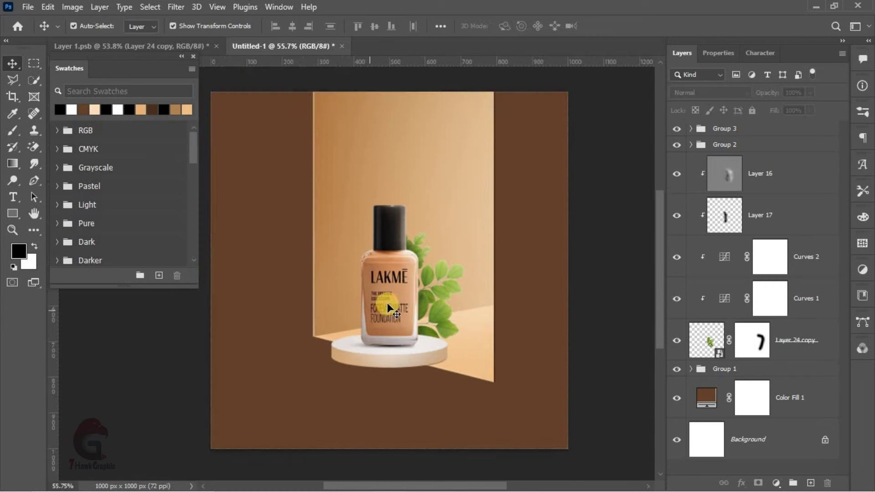
{"action": "scroll", "coordinate": [566, 250], "scroll_direction": "up", "scroll_amount": 2}
{"action": "left_click", "coordinate": [724, 173]}
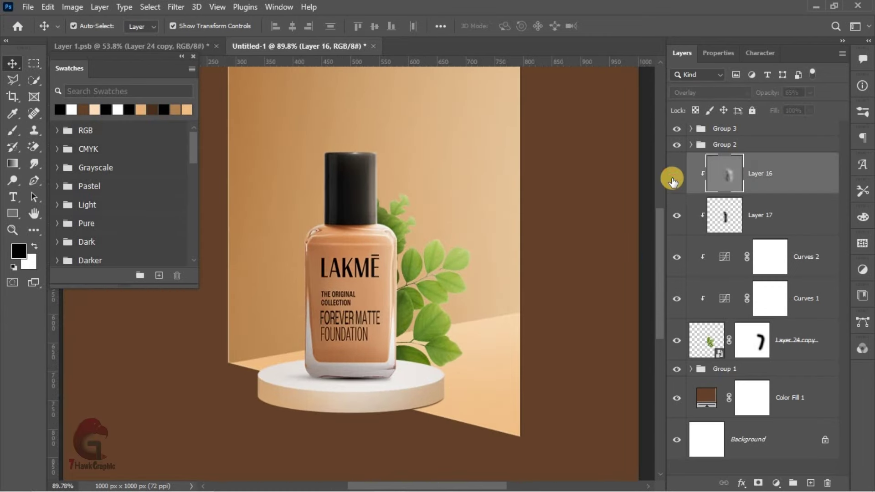
{"action": "left_click", "coordinate": [677, 176]}
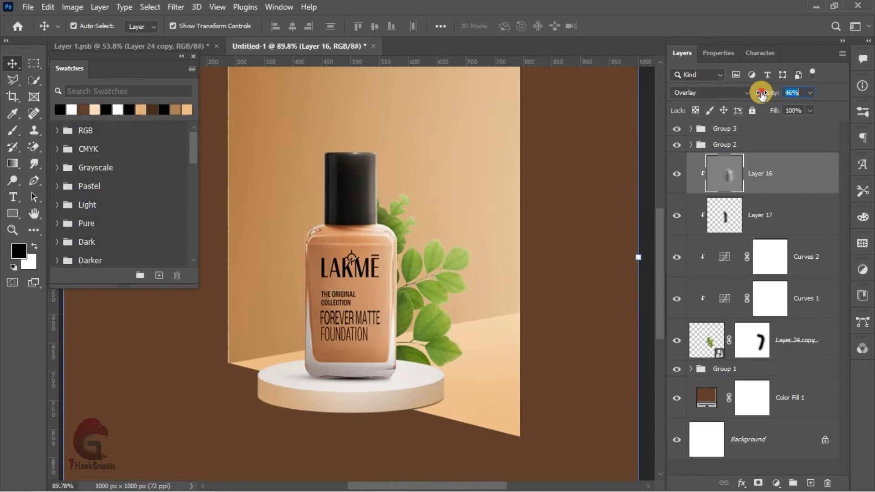
{"action": "left_click_drag", "start_coordinate": [783, 97], "coordinate": [783, 97]}
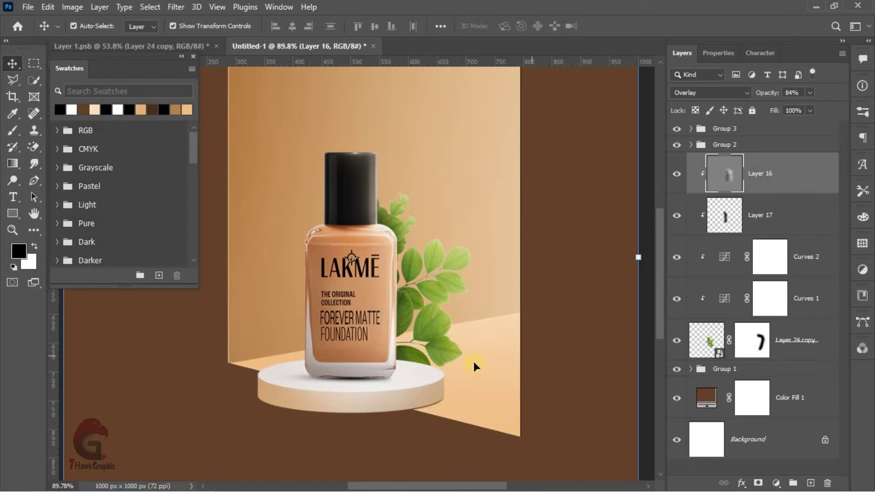
{"action": "scroll", "coordinate": [478, 320], "scroll_direction": "down", "scroll_amount": 4}
Group the bottle layers from Layer 16 down to Layer 24 copy.
{"action": "left_click", "coordinate": [136, 384]}
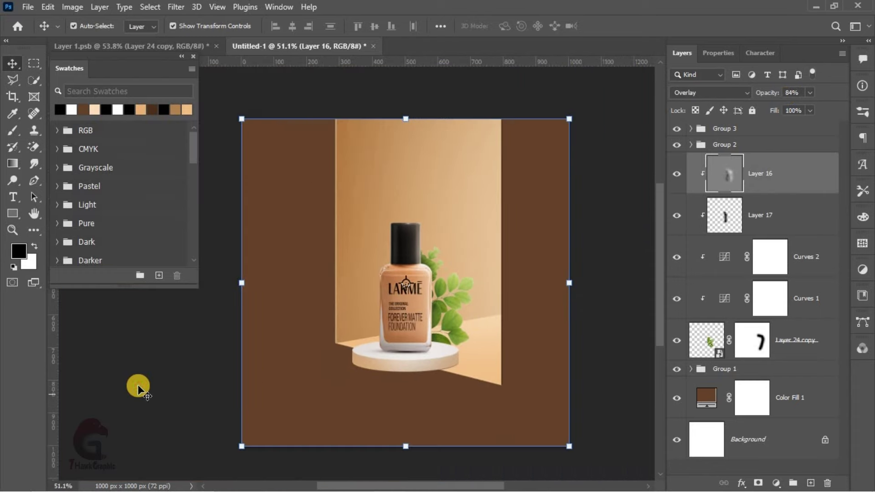
{"action": "left_click", "coordinate": [801, 357]}
{"action": "left_click", "coordinate": [777, 178], "text": "shift"}
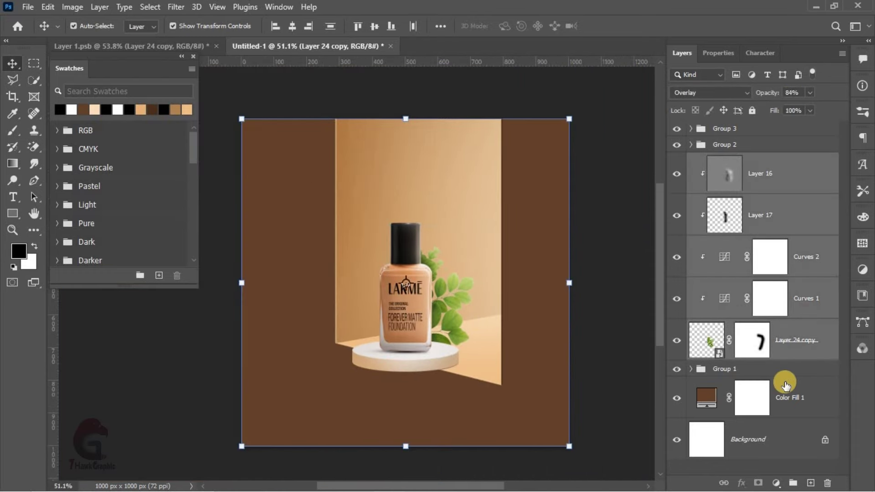
{"action": "left_click", "coordinate": [794, 483]}
{"action": "double_click", "coordinate": [724, 162]}
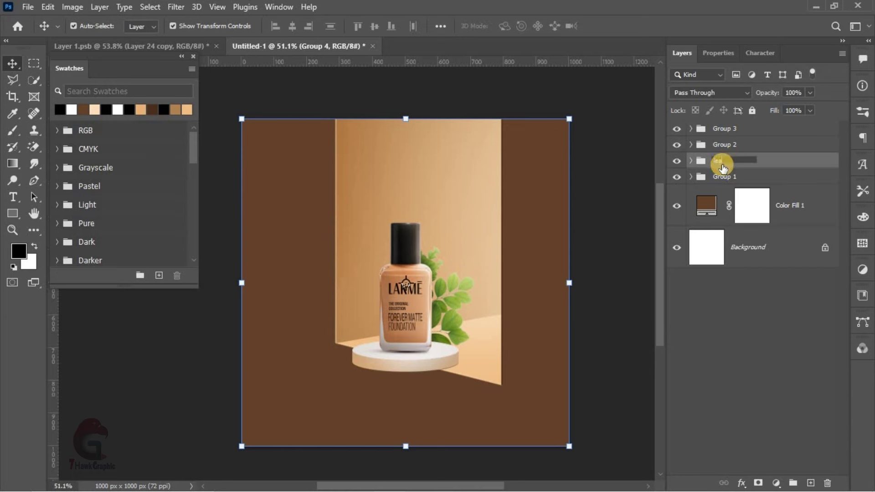
Add Layer 18 above Color Fill 1 with a dark brown gradient rising from the bottom.
{"action": "left_click", "coordinate": [488, 406]}
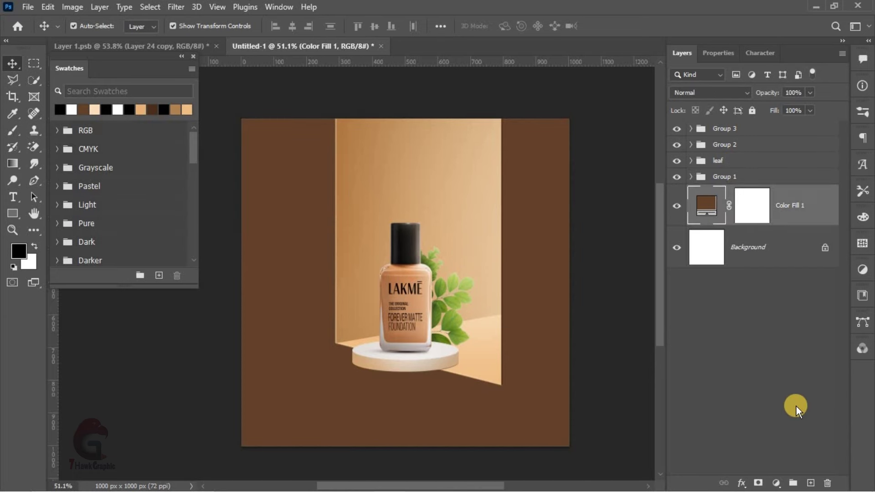
{"action": "left_click", "coordinate": [810, 483]}
{"action": "left_click", "coordinate": [13, 163]}
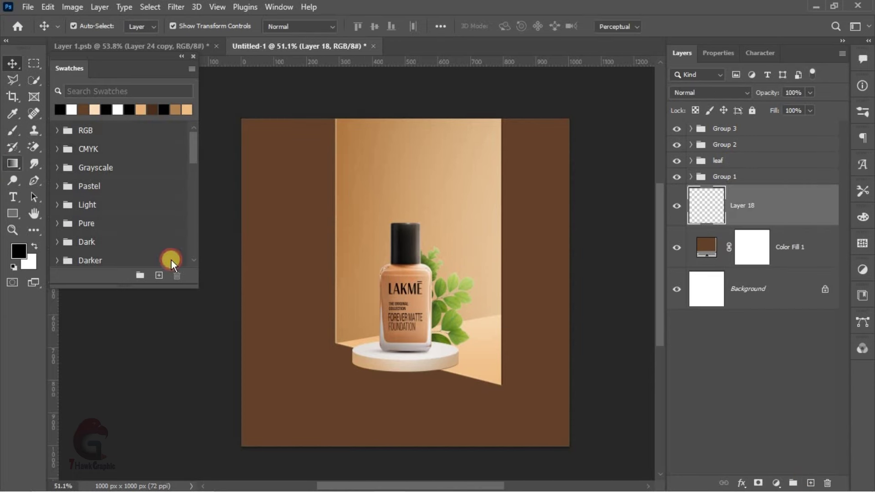
{"action": "left_click", "coordinate": [635, 346]}
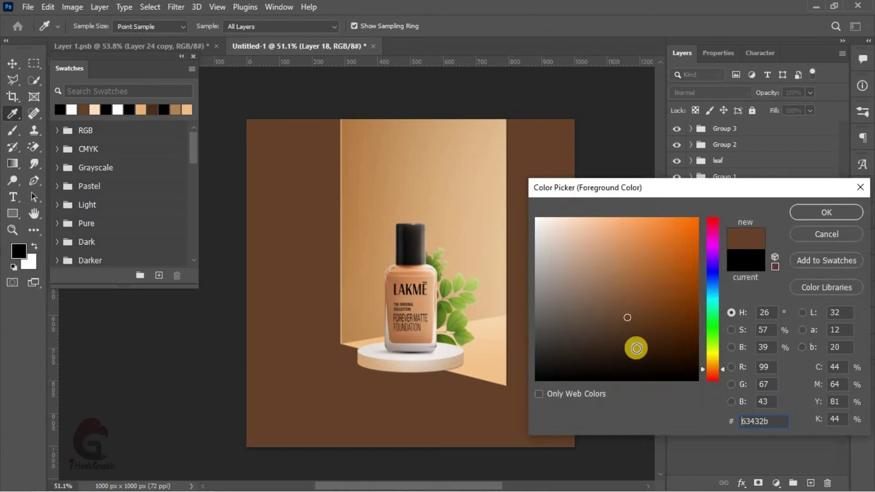
{"action": "left_click", "coordinate": [664, 332]}
{"action": "left_click", "coordinate": [801, 211]}
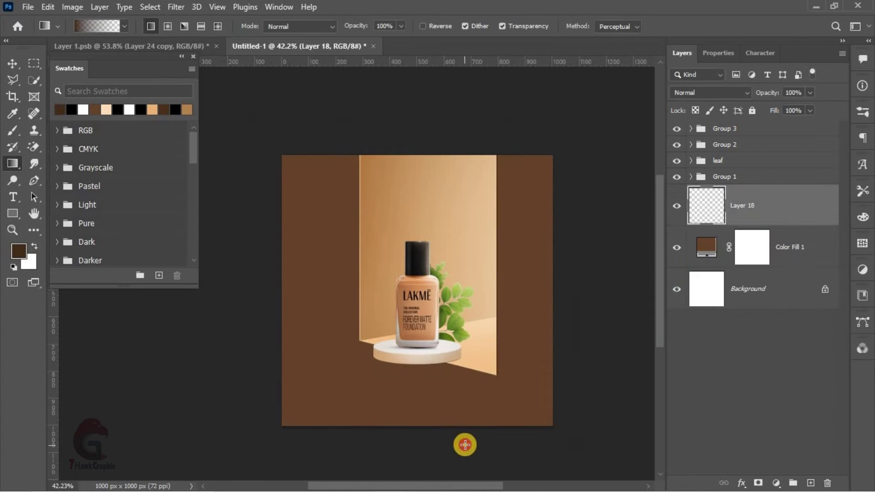
{"action": "left_click_drag", "start_coordinate": [465, 445], "coordinate": [391, 109]}
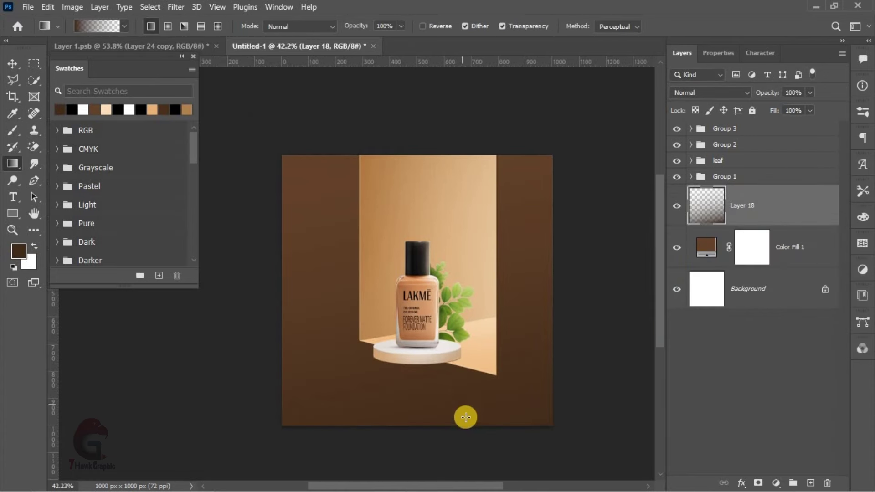
Create new Layer 19 and set the foreground colour to lighter brown 7d583d.
{"action": "key", "text": "ctrl+shift+alt+n"}
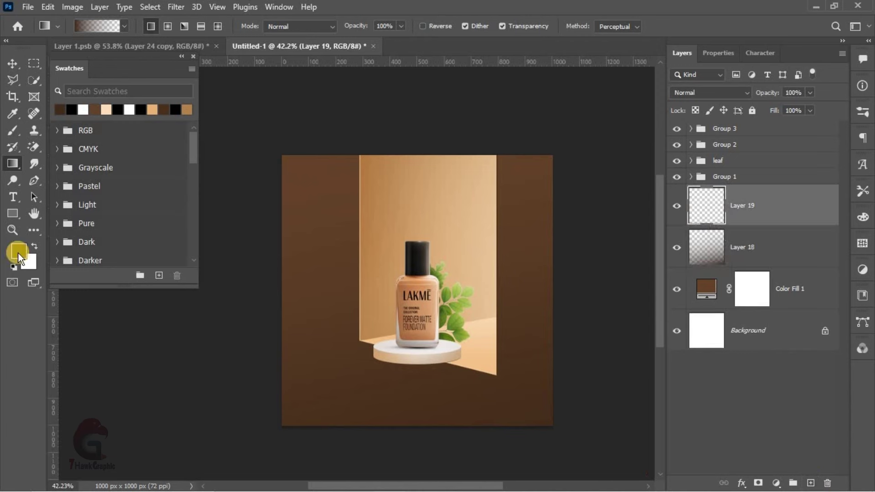
{"action": "left_click", "coordinate": [19, 250]}
{"action": "left_click", "coordinate": [628, 317]}
{"action": "left_click", "coordinate": [691, 301]}
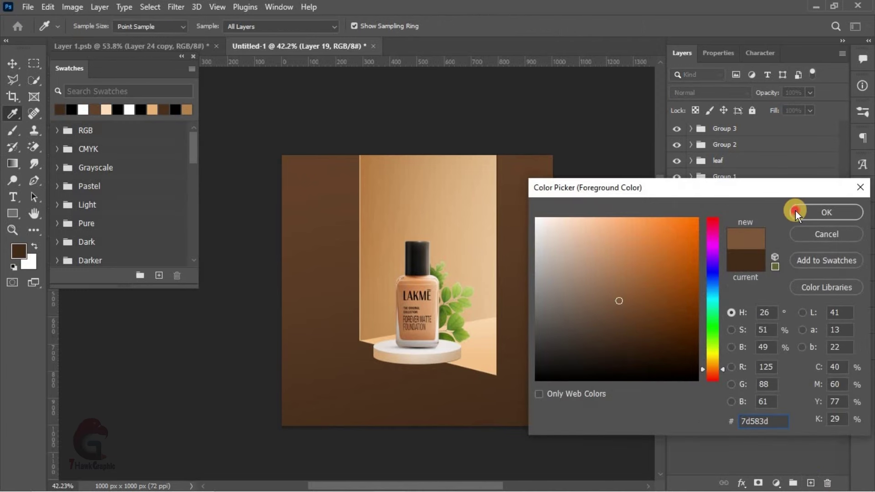
{"action": "left_click", "coordinate": [795, 210]}
Lay a brown gradient on Layer 19 and move it below Layer 18.
{"action": "left_click_drag", "start_coordinate": [445, 442], "coordinate": [429, 485]}
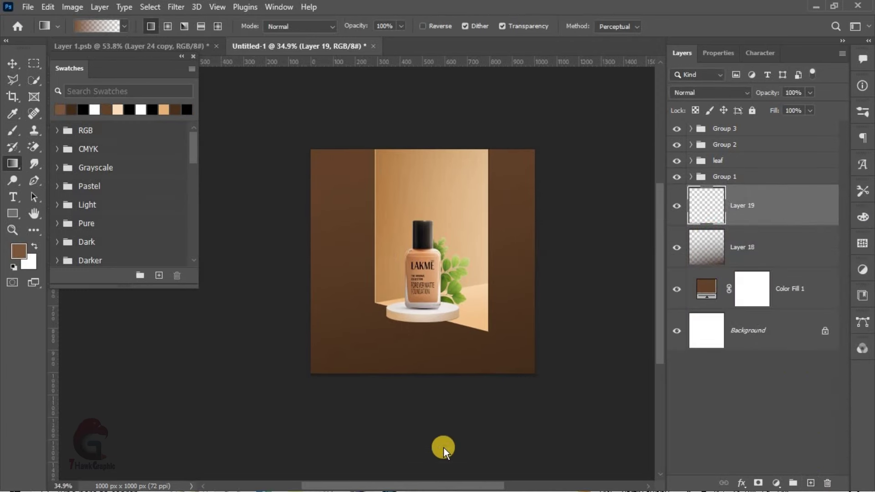
{"action": "scroll", "coordinate": [383, 225], "scroll_direction": "up", "scroll_amount": 4}
{"action": "scroll", "coordinate": [452, 310], "scroll_direction": "up", "scroll_amount": 1}
{"action": "left_click", "coordinate": [12, 63]}
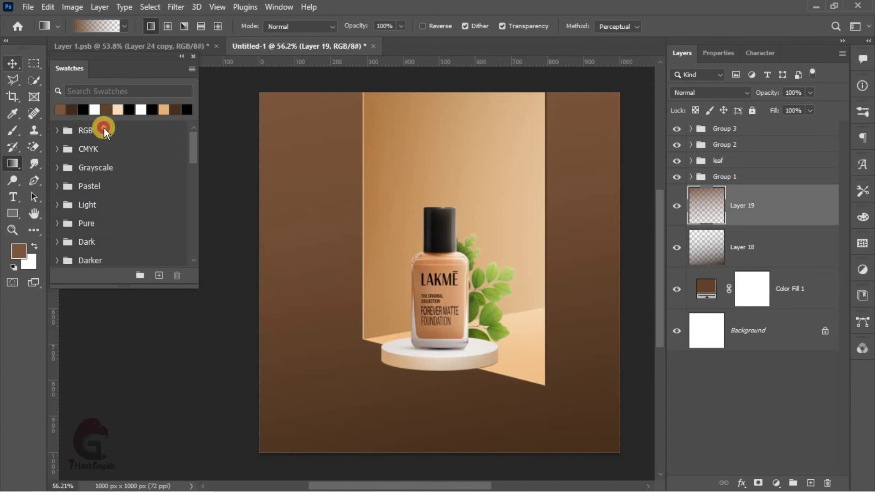
{"action": "left_click_drag", "start_coordinate": [745, 282], "coordinate": [743, 269]}
{"action": "left_click", "coordinate": [230, 371]}
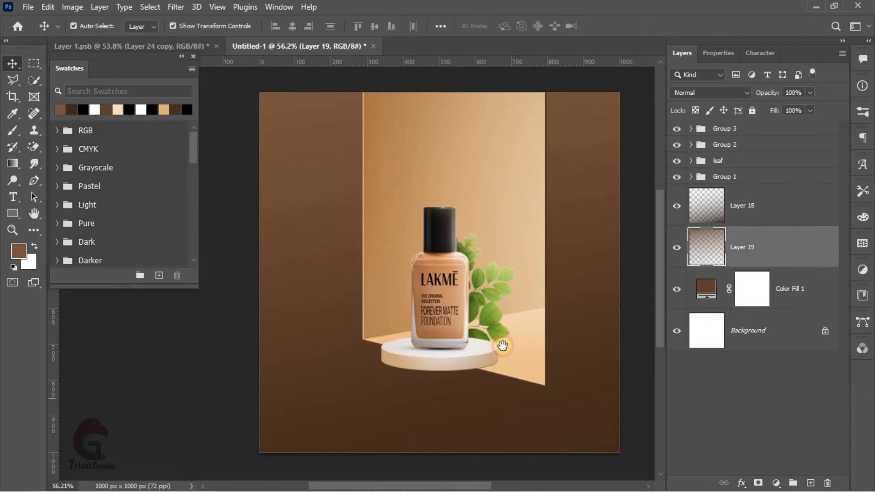
{"action": "scroll", "coordinate": [449, 283], "scroll_direction": "down", "scroll_amount": 1}
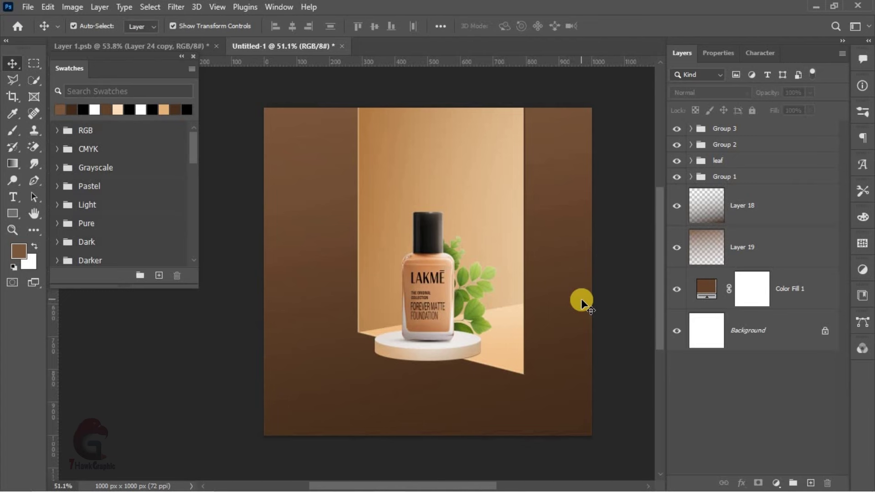
Set Layer 19 to Screen blend mode at 20% opacity.
{"action": "left_click", "coordinate": [708, 248]}
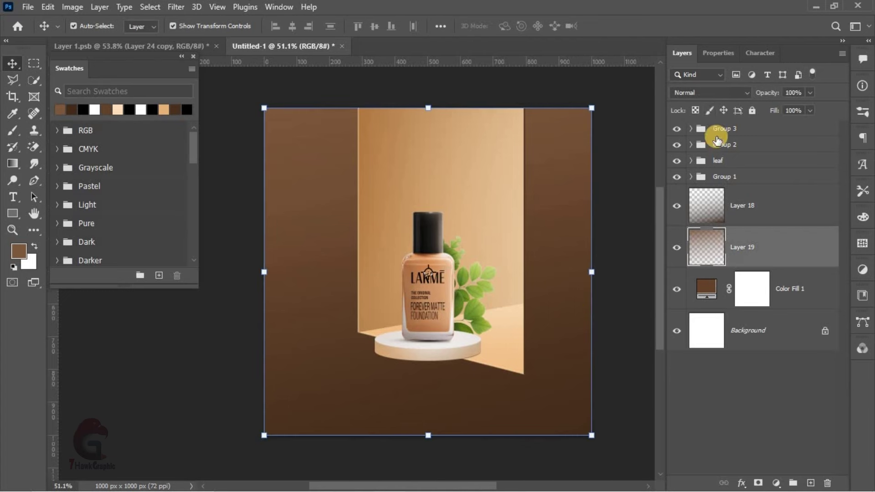
{"action": "left_click", "coordinate": [710, 92]}
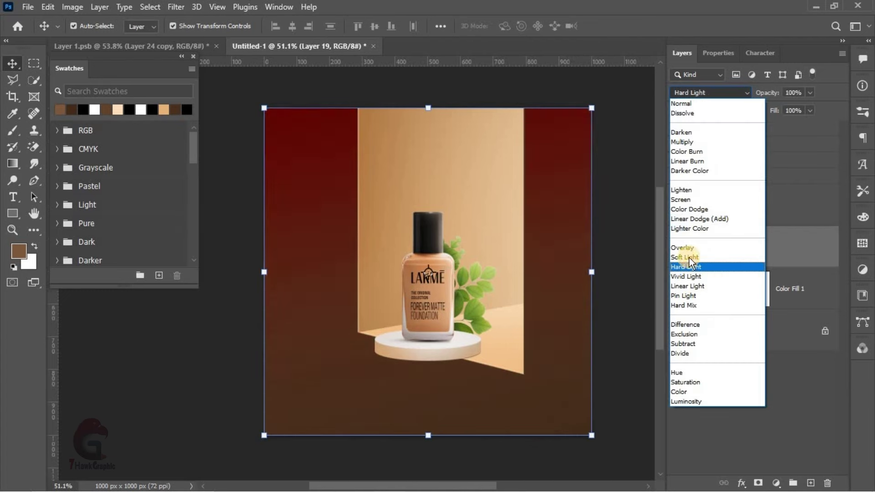
{"action": "left_click", "coordinate": [681, 200]}
{"action": "mouse_move", "coordinate": [766, 93]}
{"action": "left_mouse_down"}
{"action": "mouse_move", "coordinate": [702, 101]}
{"action": "mouse_move", "coordinate": [714, 101]}
{"action": "left_mouse_up"}
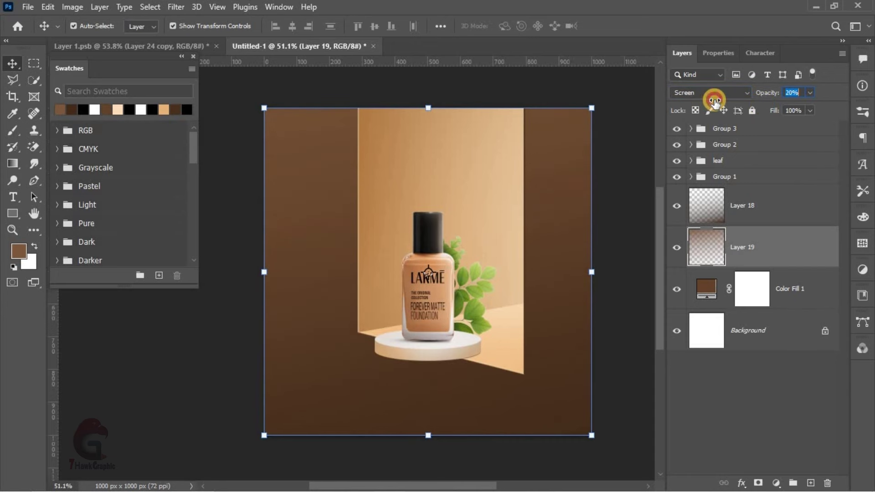
{"action": "left_click", "coordinate": [202, 395]}
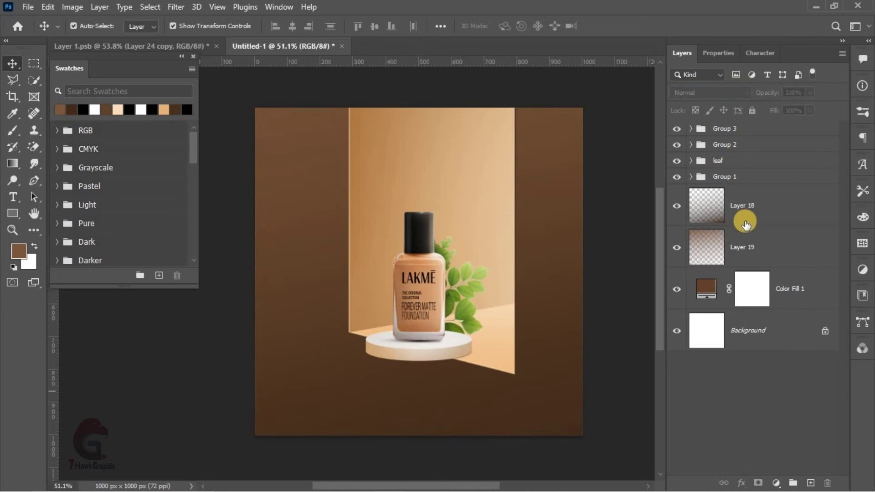
Create Layer 20 and set the foreground colour to brown 7e5537.
{"action": "left_click", "coordinate": [811, 482]}
{"action": "left_click", "coordinate": [18, 250]}
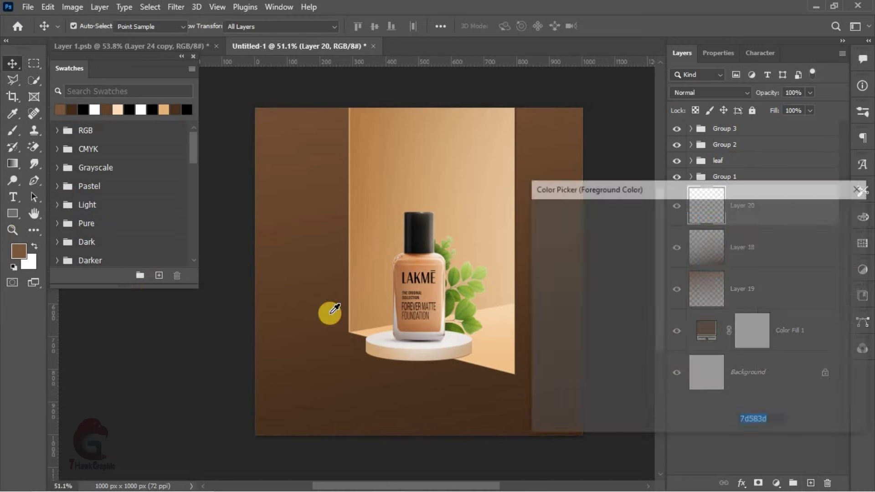
{"action": "left_click", "coordinate": [326, 309]}
{"action": "left_click", "coordinate": [626, 302]}
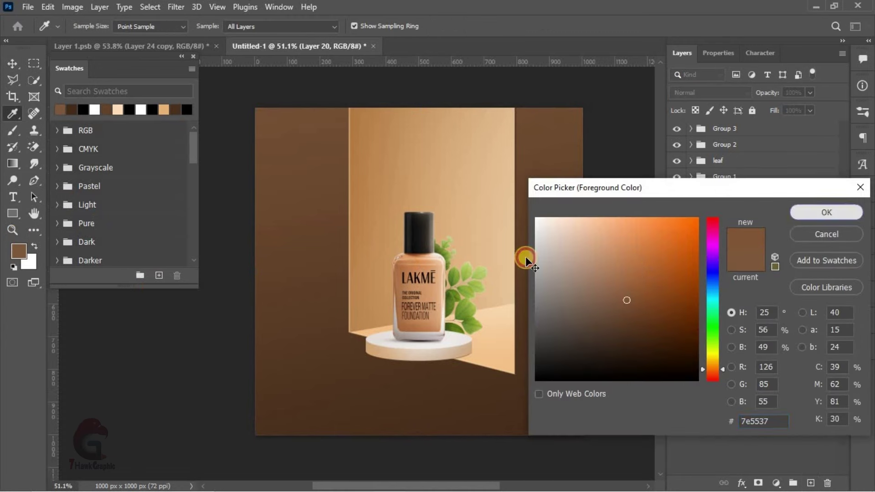
{"action": "left_click", "coordinate": [697, 181]}
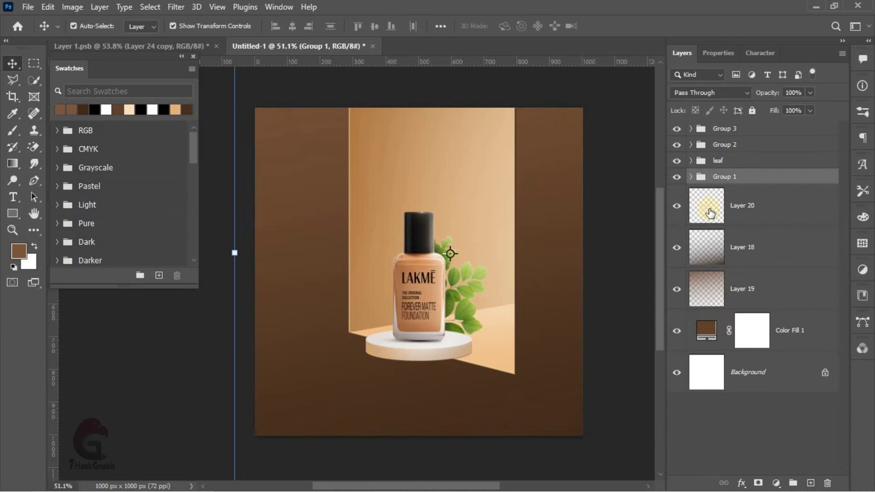
{"action": "left_click", "coordinate": [710, 214]}
Paint soft brown strokes across the upper and right background with a ~900 px brush.
{"action": "key", "text": "b"}
{"action": "left_click_drag", "start_coordinate": [458, 235], "coordinate": [551, 246]}
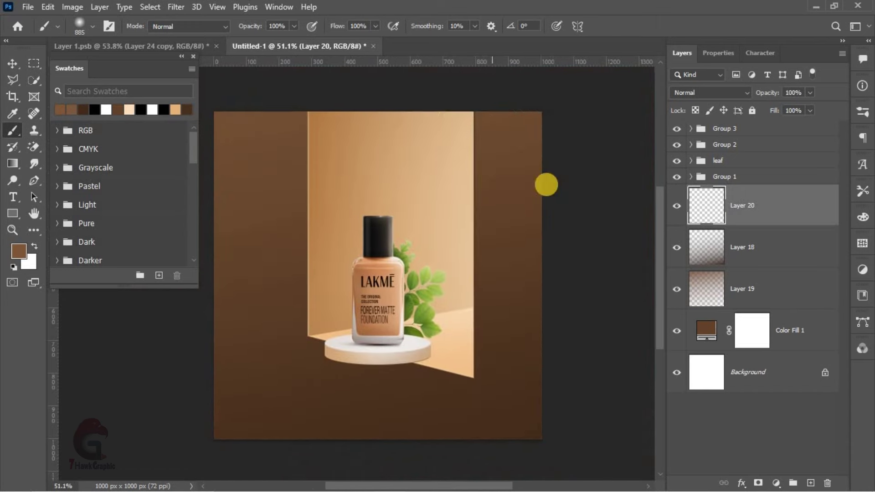
{"action": "left_click_drag", "start_coordinate": [524, 143], "coordinate": [505, 338]}
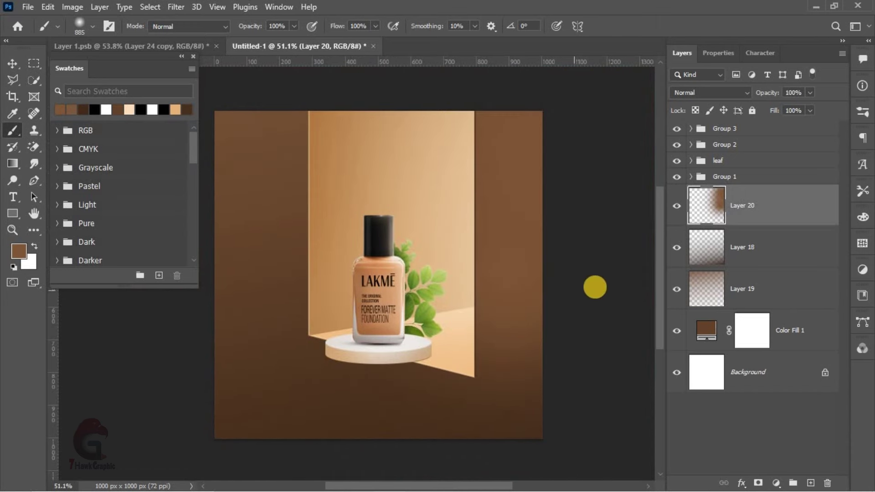
{"action": "key", "text": "ctrl+z"}
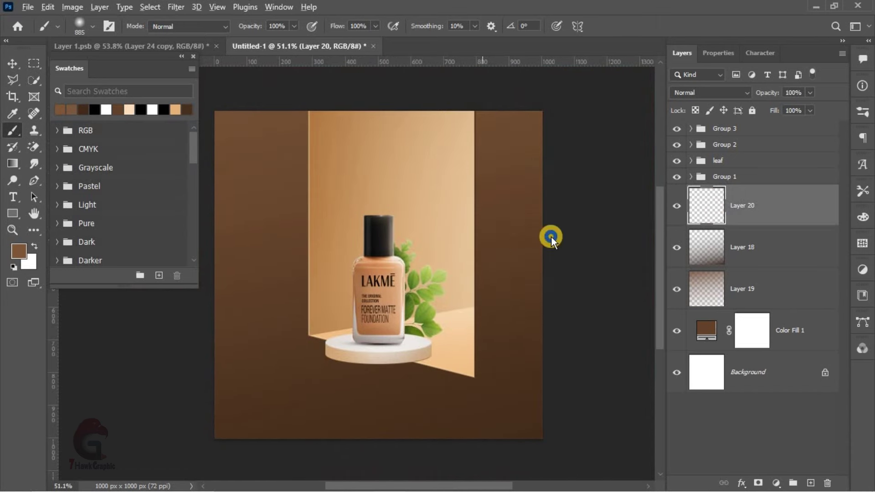
{"action": "left_click_drag", "start_coordinate": [529, 246], "coordinate": [498, 190]}
{"action": "left_click_drag", "start_coordinate": [403, 265], "coordinate": [486, 260]}
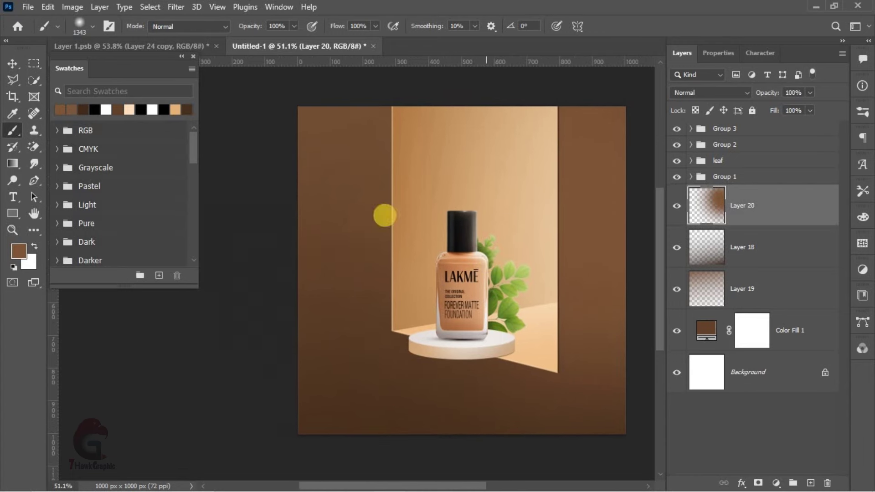
{"action": "left_click_drag", "start_coordinate": [385, 230], "coordinate": [357, 259]}
{"action": "scroll", "coordinate": [383, 249], "scroll_direction": "down", "scroll_amount": 2}
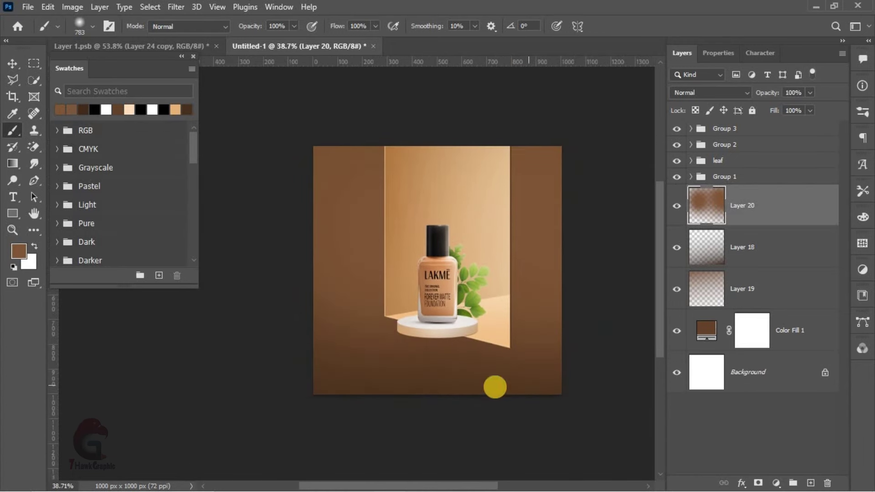
{"action": "scroll", "coordinate": [342, 208], "scroll_direction": "up", "scroll_amount": 2}
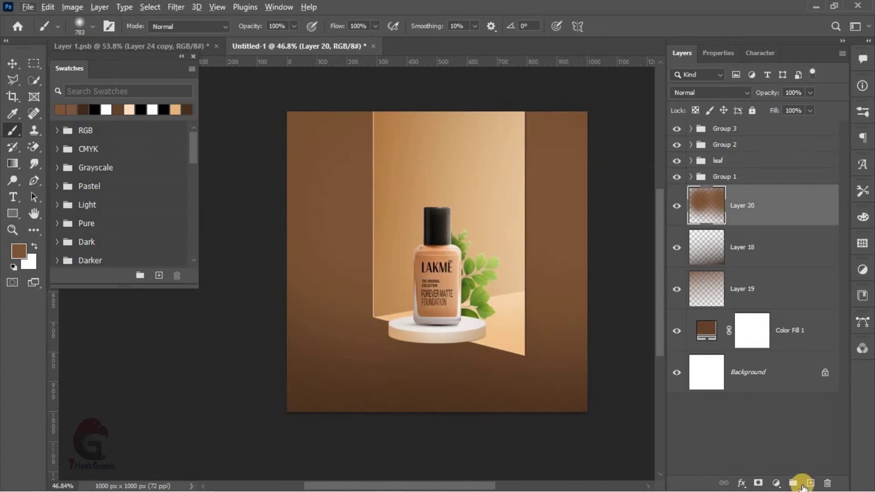
On new Layer 21, dab soft 7e5537 brown over both back walls with a ~984 px brush.
{"action": "left_click", "coordinate": [809, 483]}
{"action": "left_click", "coordinate": [19, 250]}
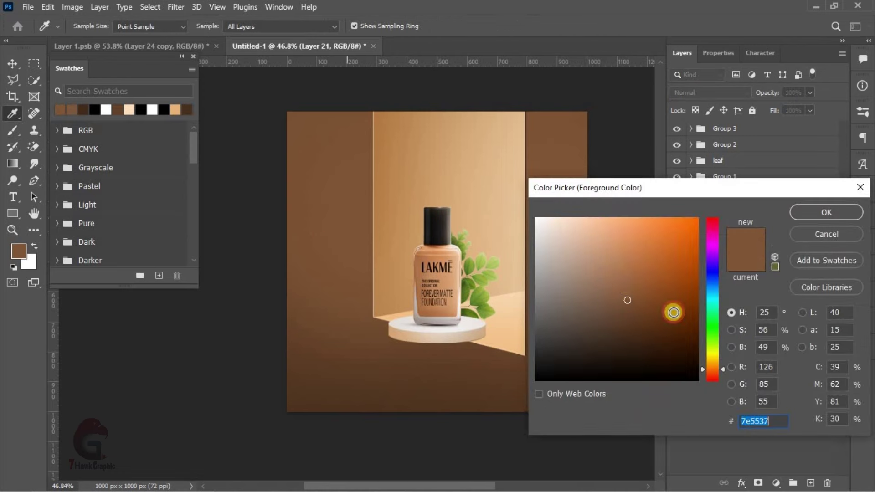
{"action": "left_click", "coordinate": [811, 214]}
{"action": "left_click_drag", "start_coordinate": [377, 234], "coordinate": [406, 234]}
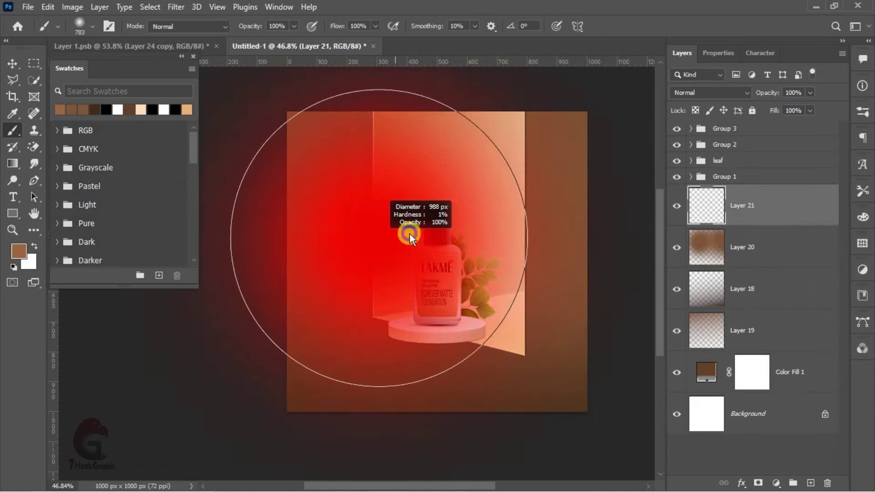
{"action": "left_click", "coordinate": [382, 183]}
{"action": "left_click", "coordinate": [582, 218]}
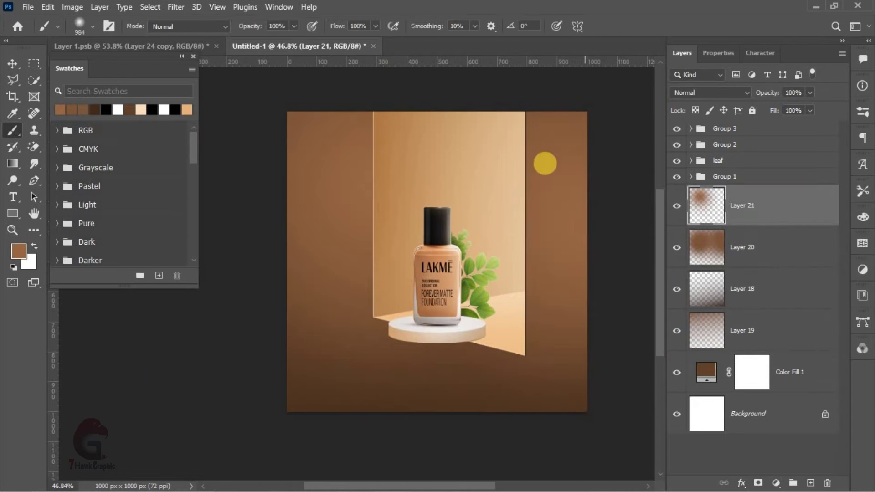
{"action": "scroll", "coordinate": [491, 312], "scroll_direction": "up", "scroll_amount": 1}
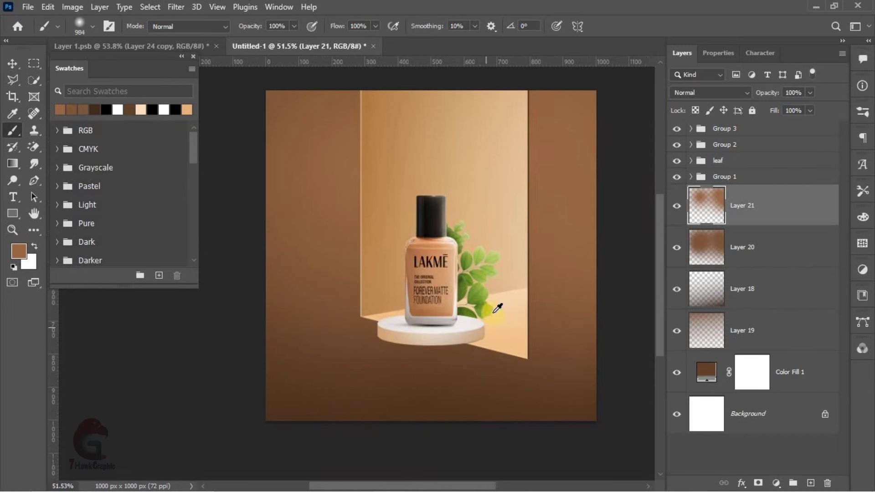
{"action": "left_click_drag", "start_coordinate": [492, 312], "coordinate": [349, 306]}
Group the background layers from Layer 21 to Color Fill 1.
{"action": "left_click", "coordinate": [12, 63]}
{"action": "left_click", "coordinate": [201, 389]}
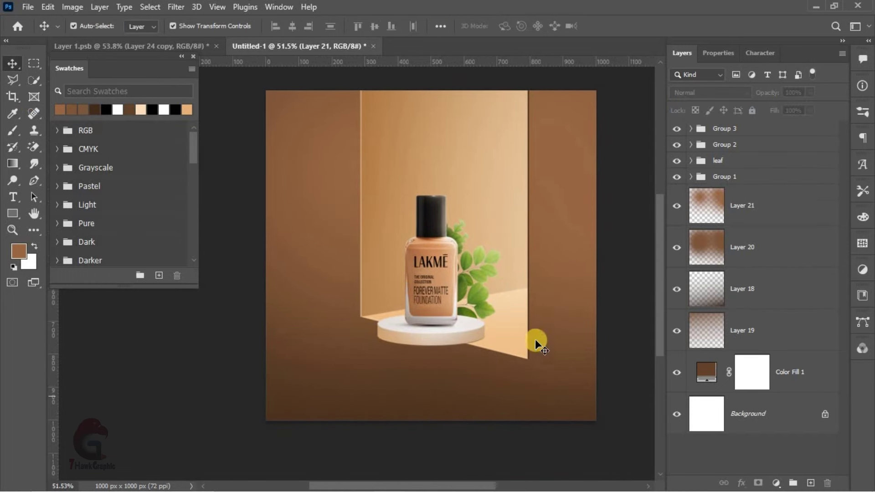
{"action": "scroll", "coordinate": [535, 340], "scroll_direction": "up", "scroll_amount": 2}
{"action": "left_click_drag", "start_coordinate": [474, 395], "coordinate": [476, 379]}
{"action": "left_click", "coordinate": [770, 206]}
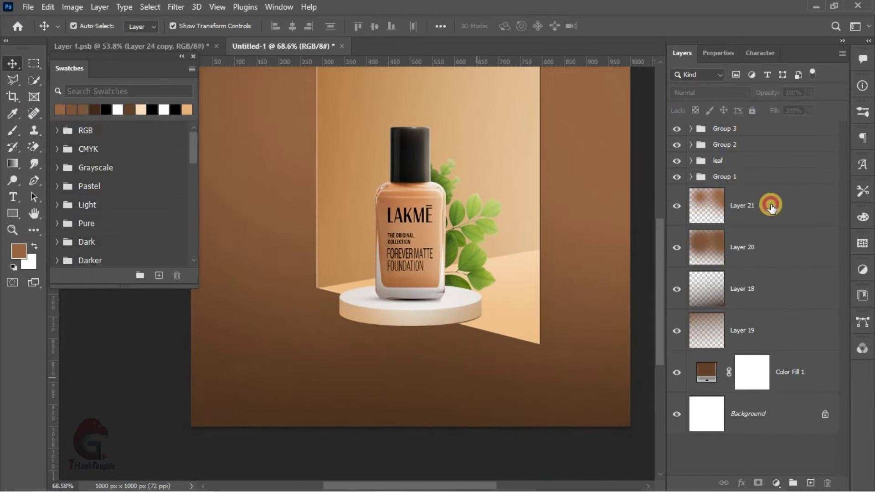
{"action": "left_click", "coordinate": [792, 367], "text": "shift"}
{"action": "left_click", "coordinate": [744, 299]}
{"action": "left_click", "coordinate": [796, 367], "text": "shift"}
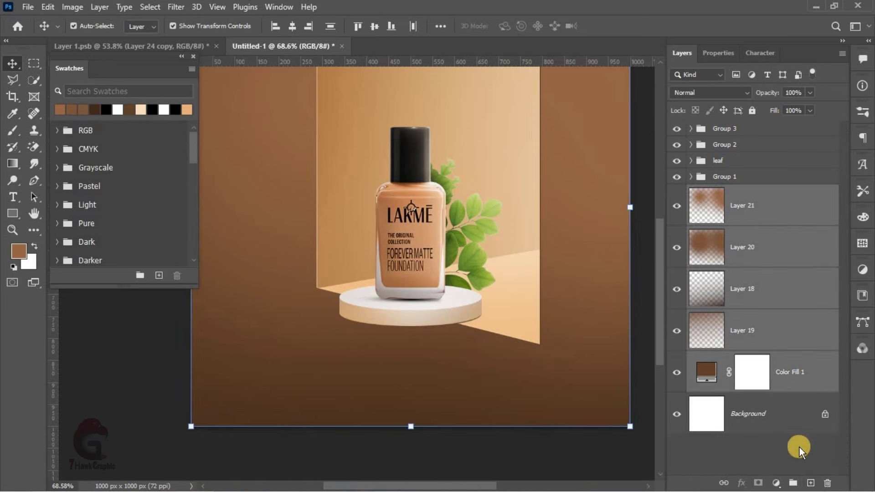
{"action": "key", "text": "ctrl+g"}
Paint a soft brown shadow beside the podium on new Layer 22 at 40% opacity.
{"action": "left_click", "coordinate": [422, 316]}
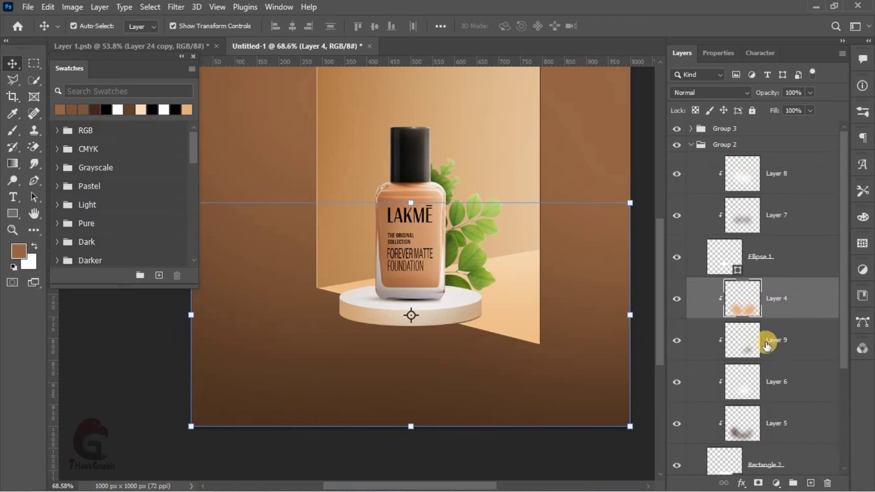
{"action": "scroll", "coordinate": [752, 297], "scroll_direction": "down", "scroll_amount": 5}
{"action": "scroll", "coordinate": [729, 228], "scroll_direction": "up", "scroll_amount": 5}
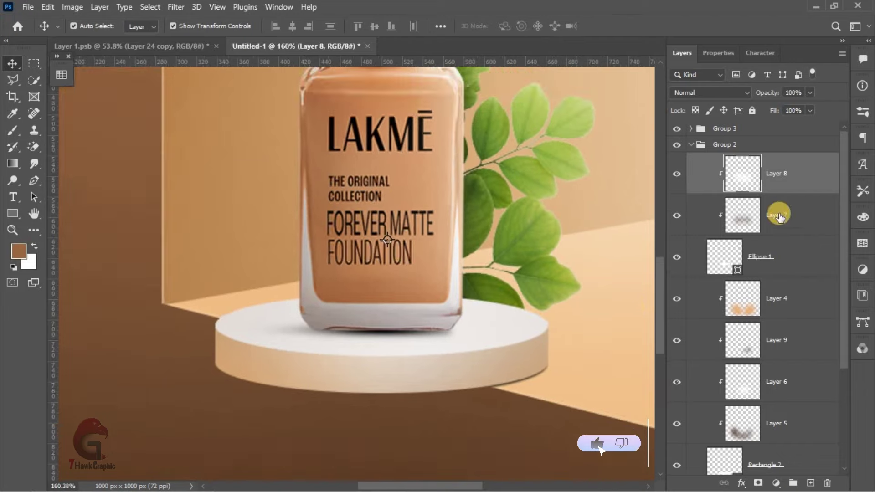
{"action": "left_click", "coordinate": [780, 217]}
{"action": "left_click", "coordinate": [811, 483]}
{"action": "key", "text": "b"}
{"action": "left_click", "coordinate": [307, 306]}
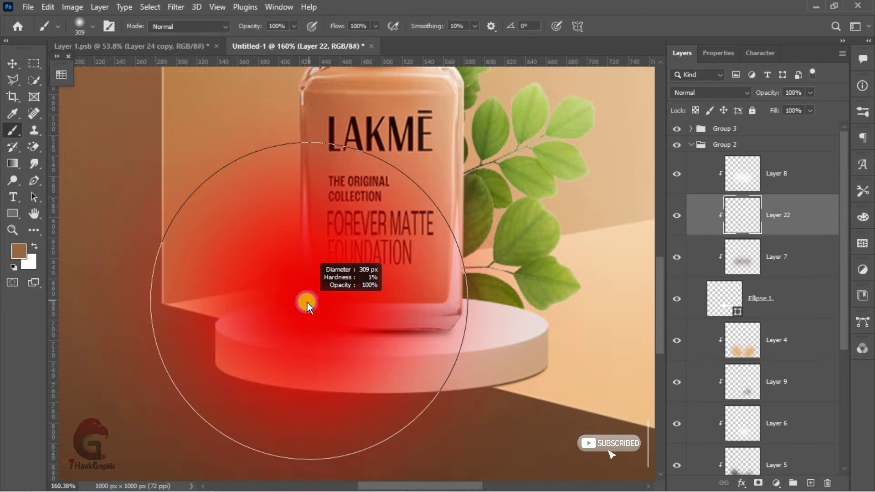
{"action": "left_click", "coordinate": [283, 317]}
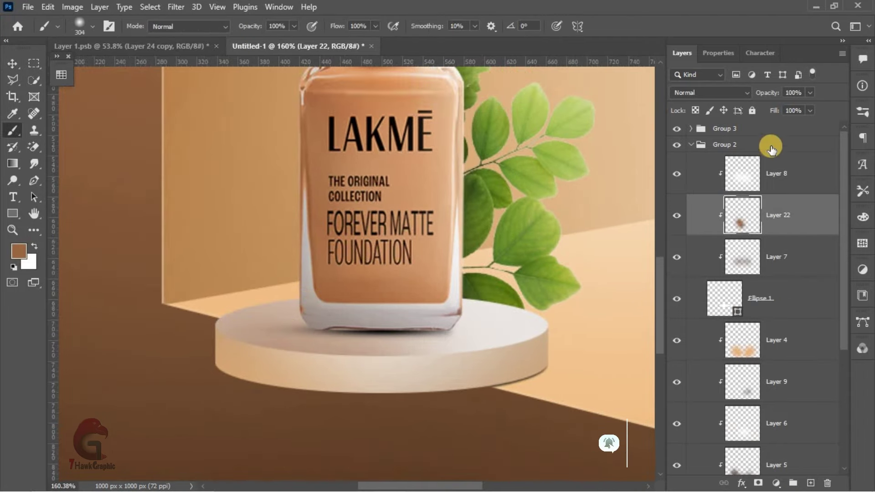
{"action": "mouse_move", "coordinate": [771, 93]}
{"action": "left_mouse_down"}
{"action": "mouse_move", "coordinate": [736, 96]}
{"action": "mouse_move", "coordinate": [747, 96]}
{"action": "left_mouse_up"}
Lower Layer 4's opacity to 80%.
{"action": "scroll", "coordinate": [458, 314], "scroll_direction": "down", "scroll_amount": 5}
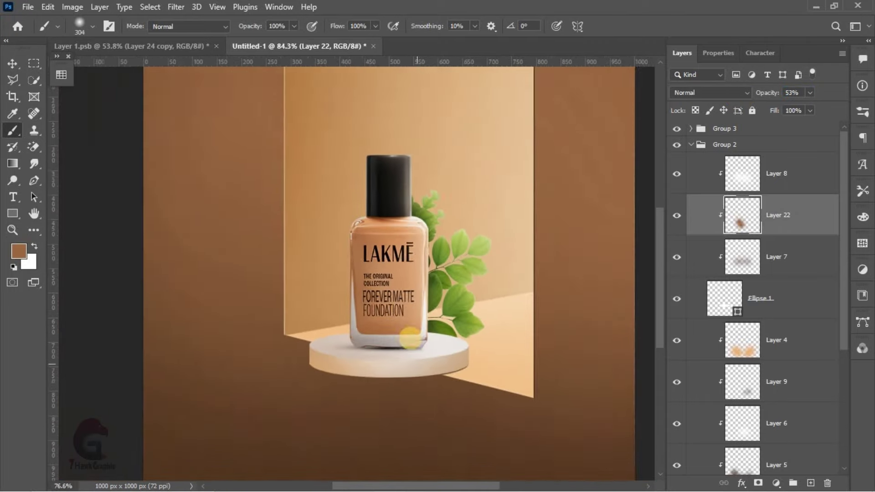
{"action": "scroll", "coordinate": [397, 403], "scroll_direction": "up", "scroll_amount": 2}
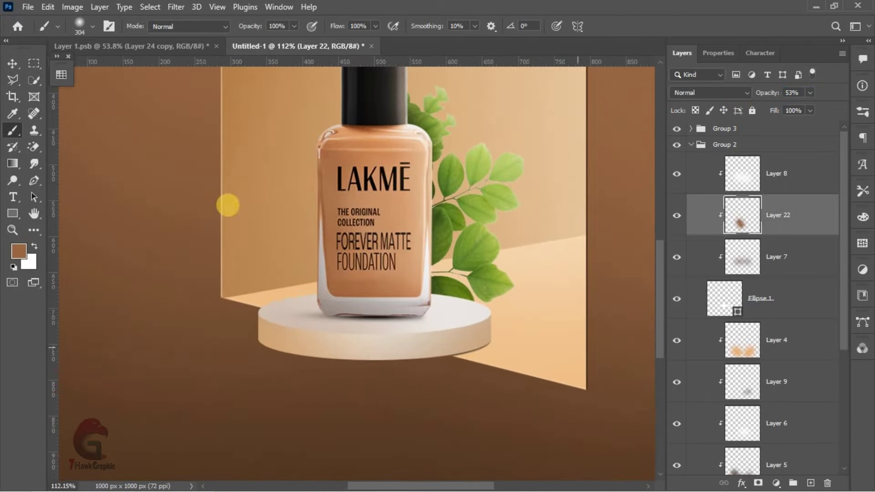
{"action": "left_click", "coordinate": [14, 67]}
{"action": "left_click", "coordinate": [450, 337]}
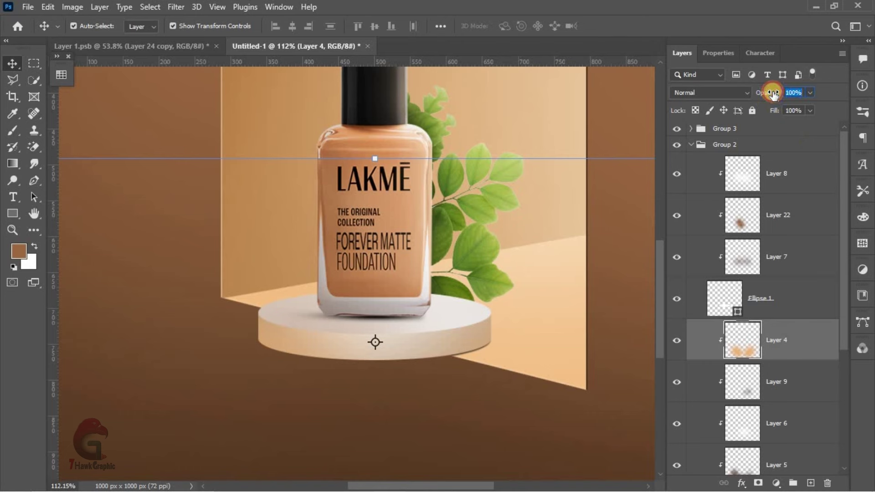
{"action": "type", "text": "80"}
{"action": "left_click", "coordinate": [798, 293]}
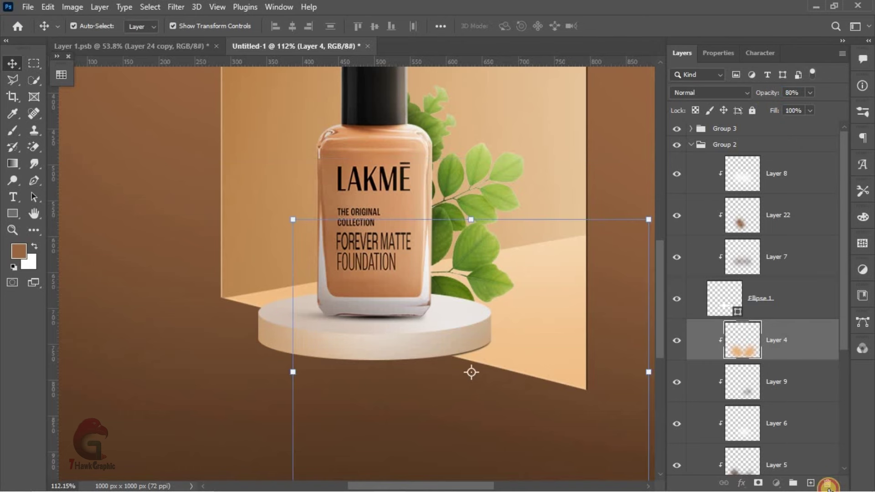
Paint a white glow on the podium's lower right edge in Layer 23, blended Soft Light.
{"action": "left_click", "coordinate": [811, 482], "text": "ctrl"}
{"action": "key", "text": "b"}
{"action": "left_click_drag", "start_coordinate": [496, 347], "coordinate": [492, 359]}
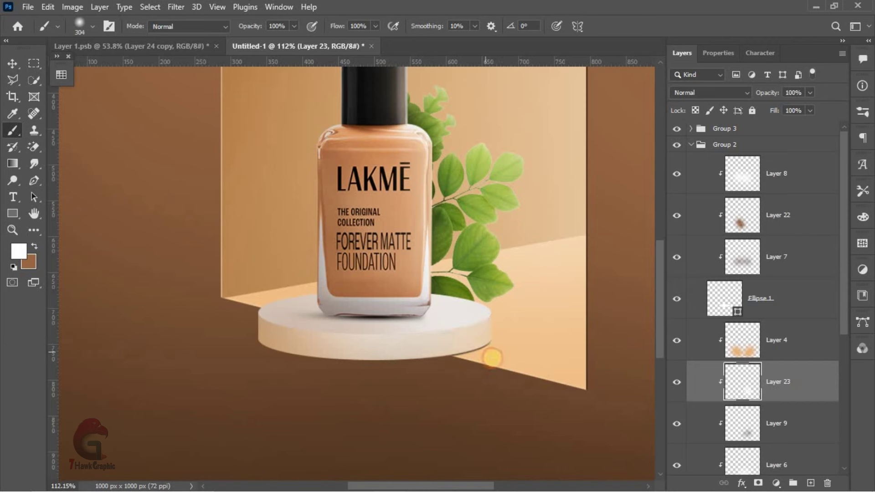
{"action": "left_click", "coordinate": [725, 96]}
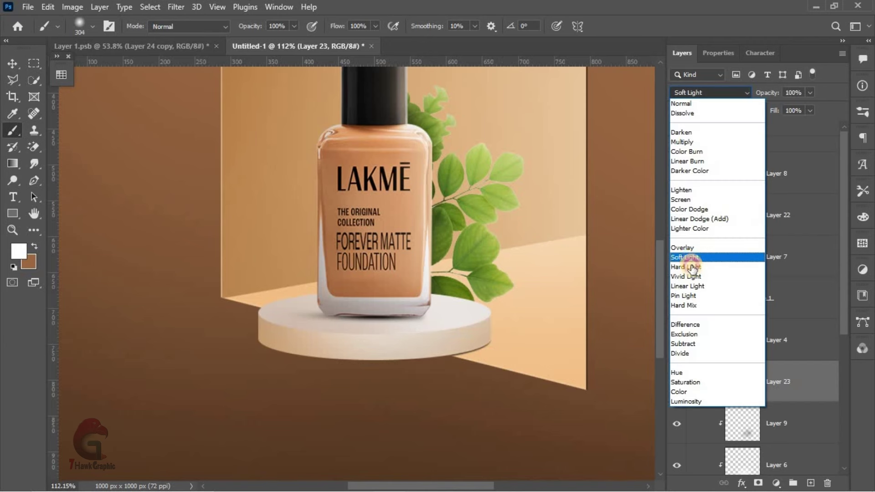
{"action": "left_click", "coordinate": [692, 258]}
{"action": "left_click", "coordinate": [676, 381]}
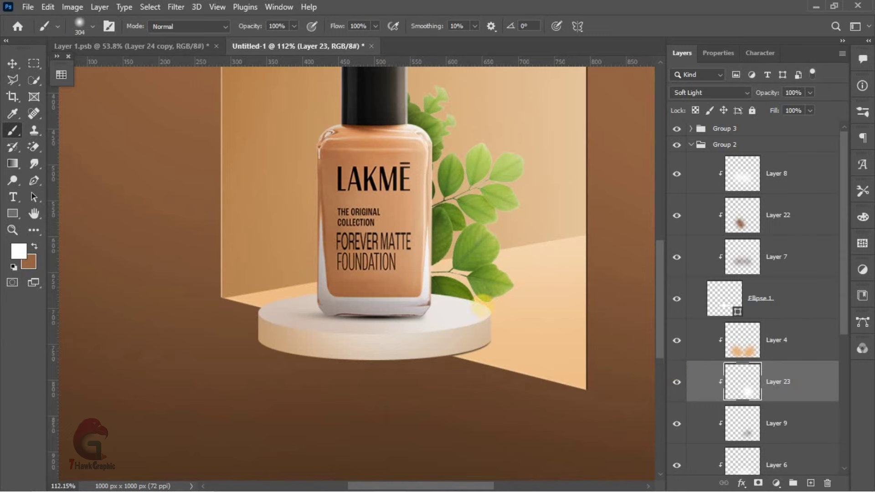
Lower Layer 6's opacity to 80%.
{"action": "scroll", "coordinate": [481, 304], "scroll_direction": "down", "scroll_amount": 2}
{"action": "scroll", "coordinate": [743, 377], "scroll_direction": "down", "scroll_amount": 1}
{"action": "left_click", "coordinate": [739, 436]}
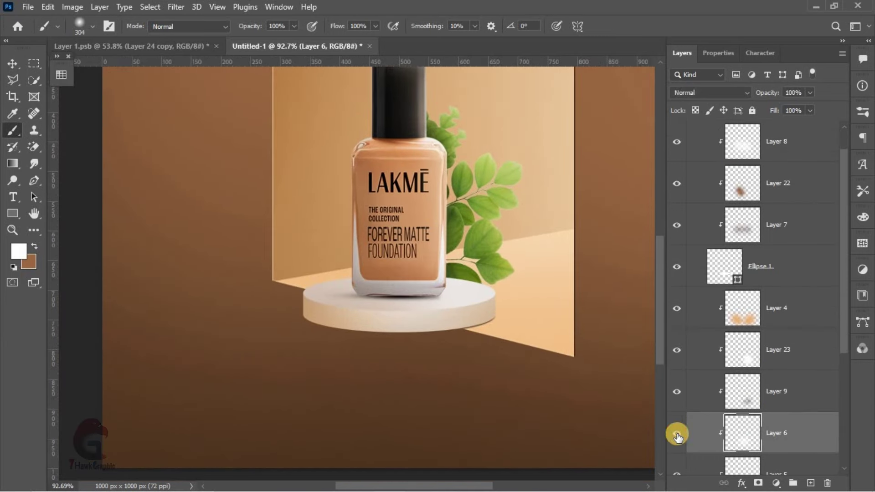
{"action": "left_click", "coordinate": [677, 434]}
{"action": "left_click", "coordinate": [677, 435]}
{"action": "left_click_drag", "start_coordinate": [777, 94], "coordinate": [757, 95]}
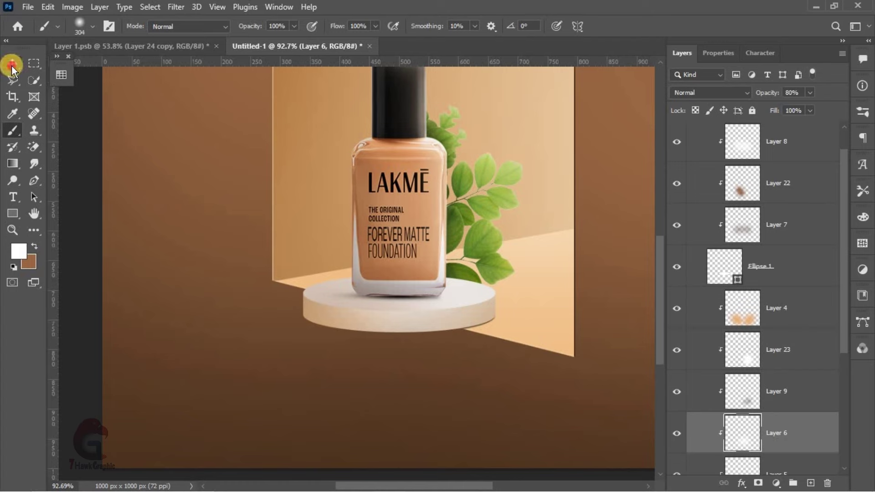
{"action": "left_click", "coordinate": [12, 67]}
{"action": "left_click", "coordinate": [391, 381]}
{"action": "scroll", "coordinate": [361, 336], "scroll_direction": "up", "scroll_amount": 3}
Give Ellipse 1 a Bevel & Emboss with shadow opacity 0, Normal highlight and about -171° angle.
{"action": "right_click", "coordinate": [749, 270]}
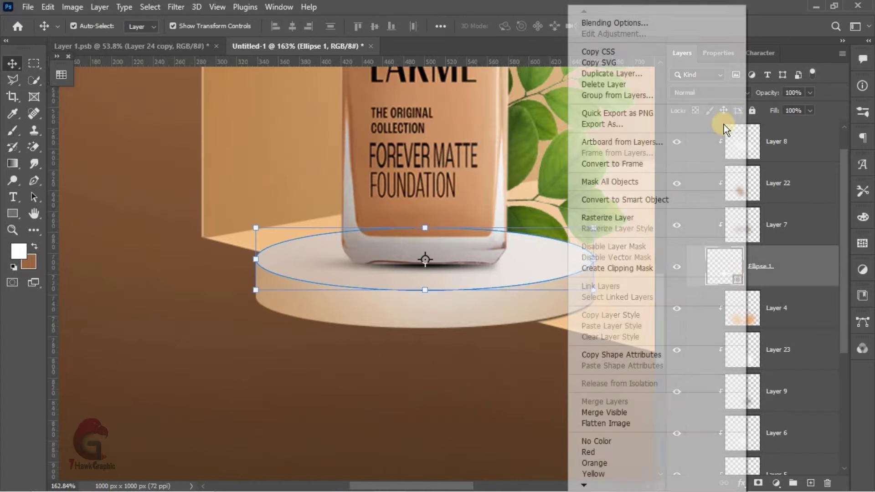
{"action": "left_click", "coordinate": [517, 460]}
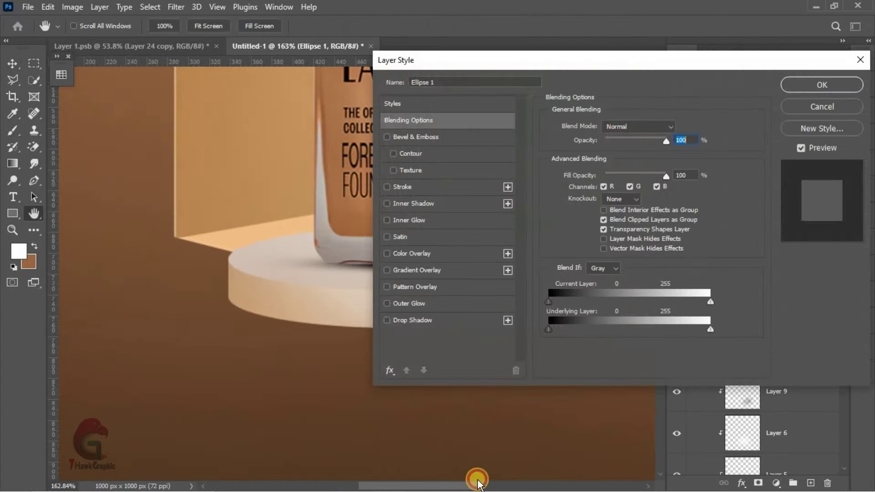
{"action": "left_click_drag", "start_coordinate": [451, 486], "coordinate": [487, 486]}
{"action": "left_click", "coordinate": [446, 138]}
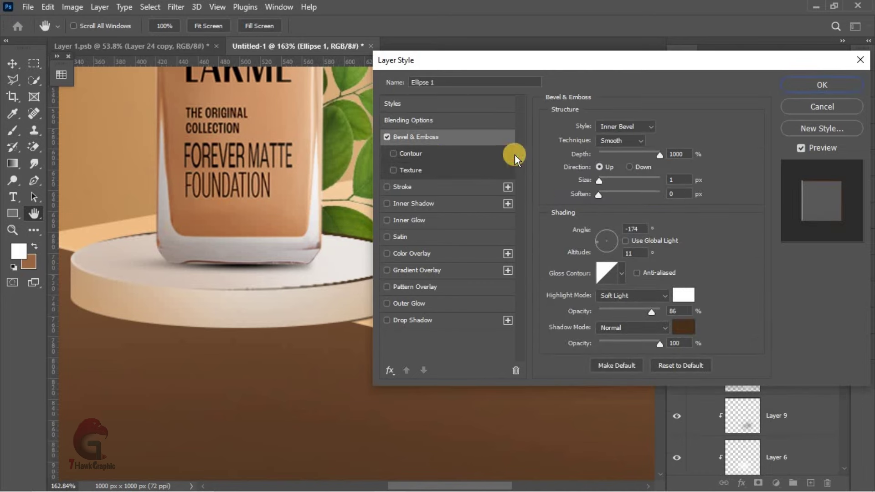
{"action": "left_click_drag", "start_coordinate": [560, 59], "coordinate": [647, 53]}
{"action": "left_click_drag", "start_coordinate": [650, 341], "coordinate": [698, 335]}
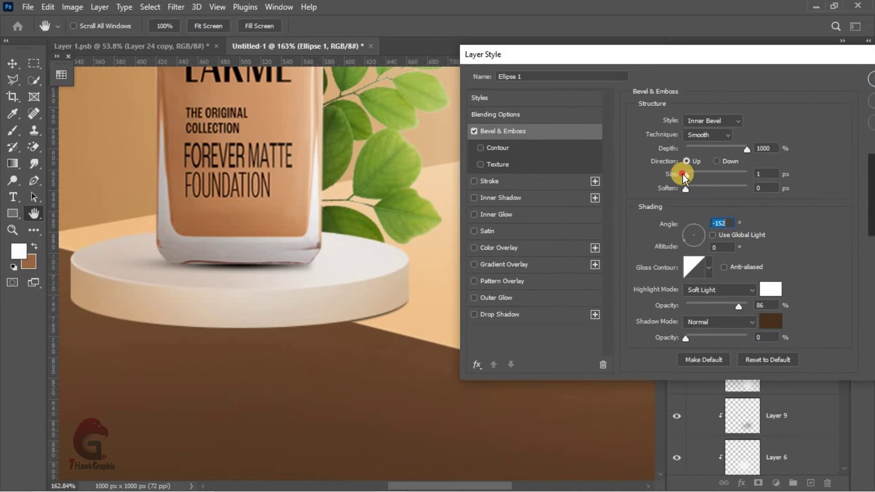
{"action": "left_click", "coordinate": [713, 289]}
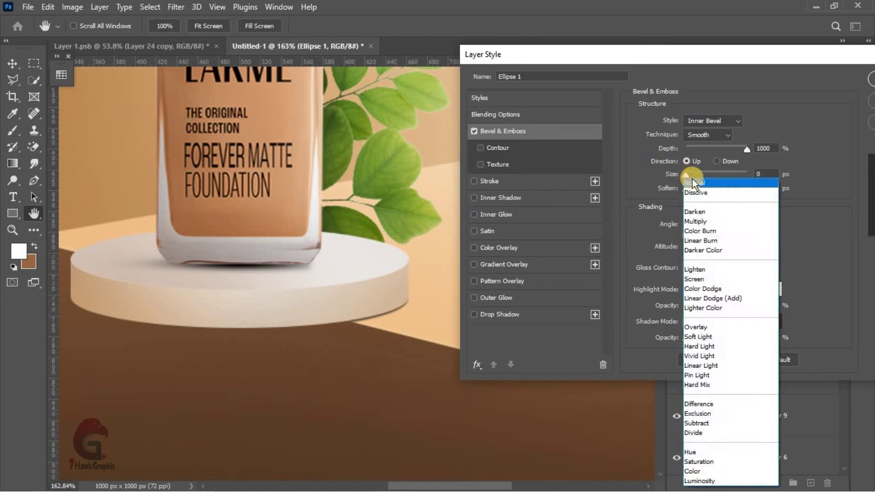
{"action": "left_click", "coordinate": [692, 180]}
{"action": "left_click", "coordinate": [684, 238]}
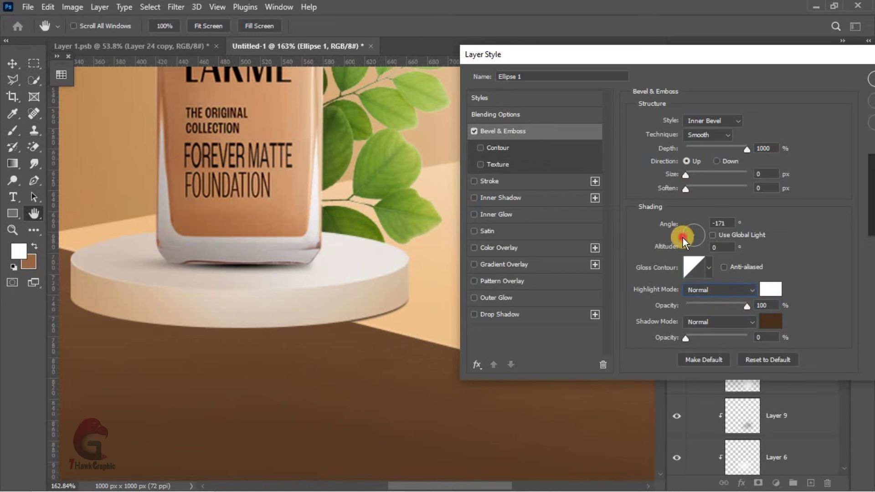
{"action": "left_click_drag", "start_coordinate": [683, 245], "coordinate": [682, 241]}
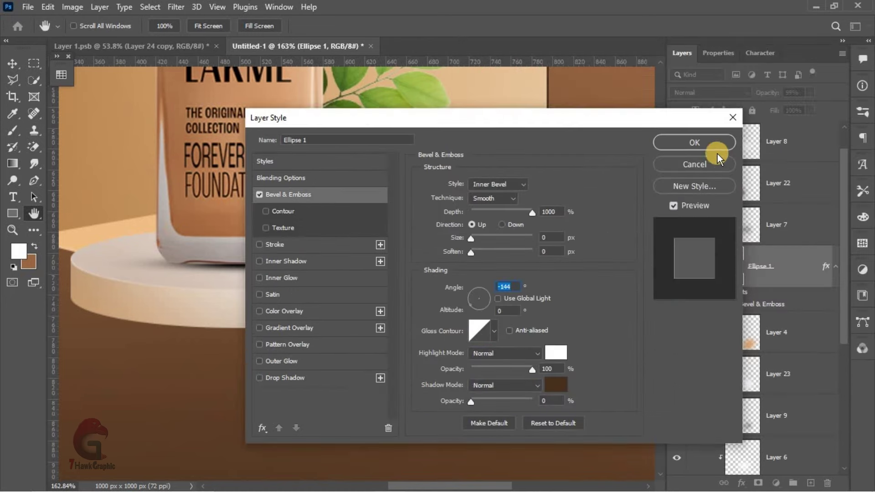
{"action": "left_click", "coordinate": [713, 147]}
Switch to the Move tool and deselect the ellipse layer.
{"action": "key", "text": "v"}
{"action": "scroll", "coordinate": [540, 367], "scroll_direction": "down", "scroll_amount": 3}
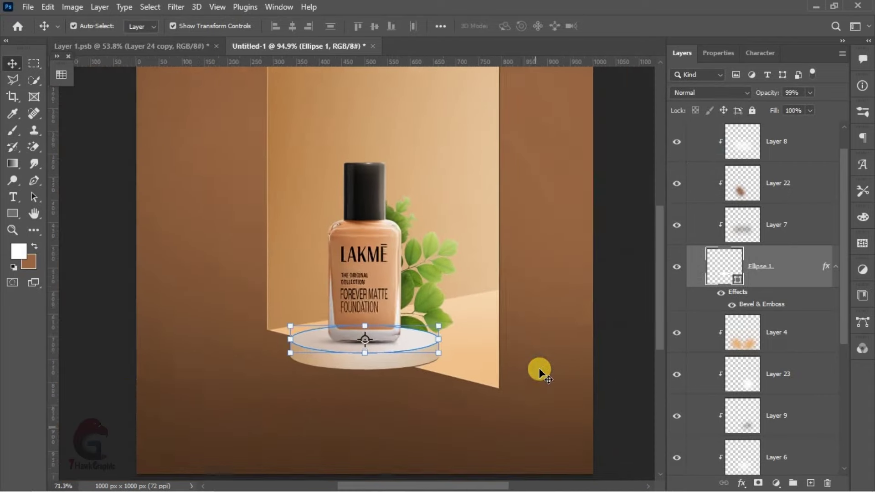
{"action": "scroll", "coordinate": [142, 370], "scroll_direction": "down", "scroll_amount": 2}
{"action": "left_click", "coordinate": [142, 369]}
{"action": "scroll", "coordinate": [360, 360], "scroll_direction": "down", "scroll_amount": 1}
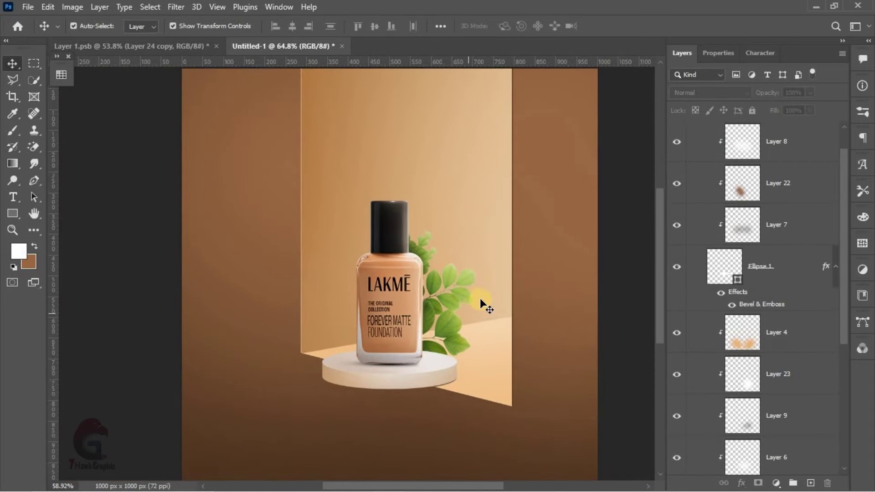
{"action": "scroll", "coordinate": [786, 240], "scroll_direction": "up", "scroll_amount": 2}
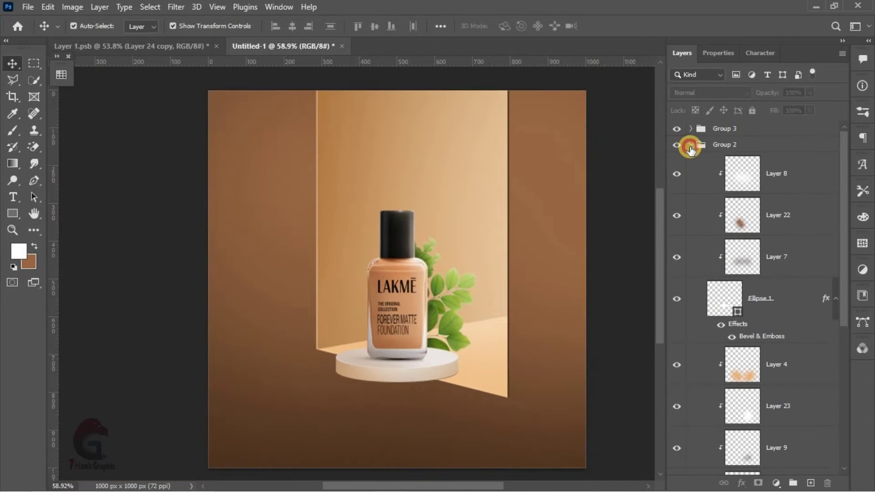
Collapse Group 2 and add empty Layer 24 above Group 3.
{"action": "left_click", "coordinate": [691, 146]}
{"action": "left_click", "coordinate": [729, 128]}
{"action": "left_click", "coordinate": [794, 468]}
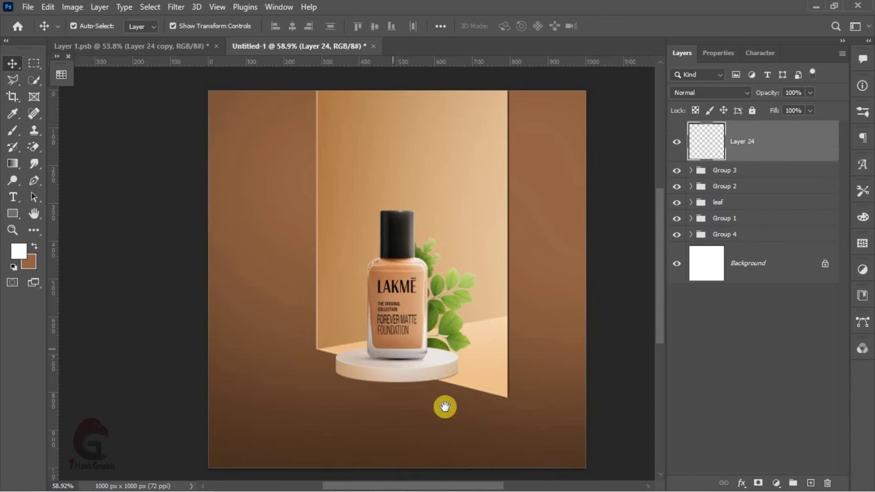
{"action": "left_click_drag", "start_coordinate": [446, 405], "coordinate": [432, 384]}
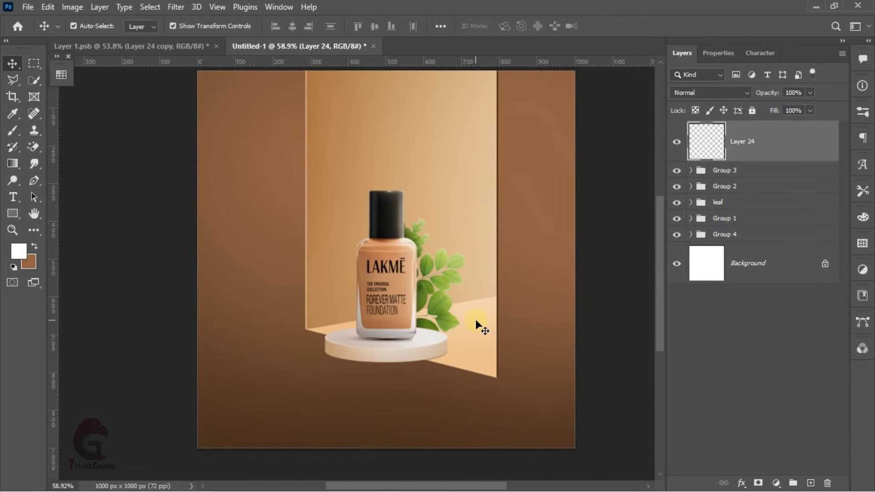
{"action": "left_click", "coordinate": [12, 212]}
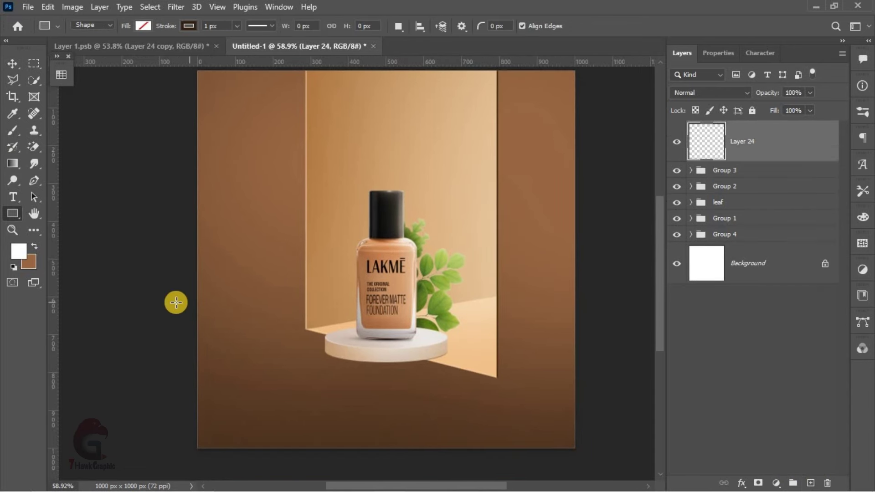
Draw a wide brown-filled rectangle across the podium area.
{"action": "mouse_move", "coordinate": [176, 302]}
{"action": "left_mouse_down"}
{"action": "mouse_move", "coordinate": [594, 345]}
{"action": "mouse_move", "coordinate": [593, 335]}
{"action": "left_mouse_up"}
{"action": "left_click", "coordinate": [718, 207]}
{"action": "left_click", "coordinate": [715, 188]}
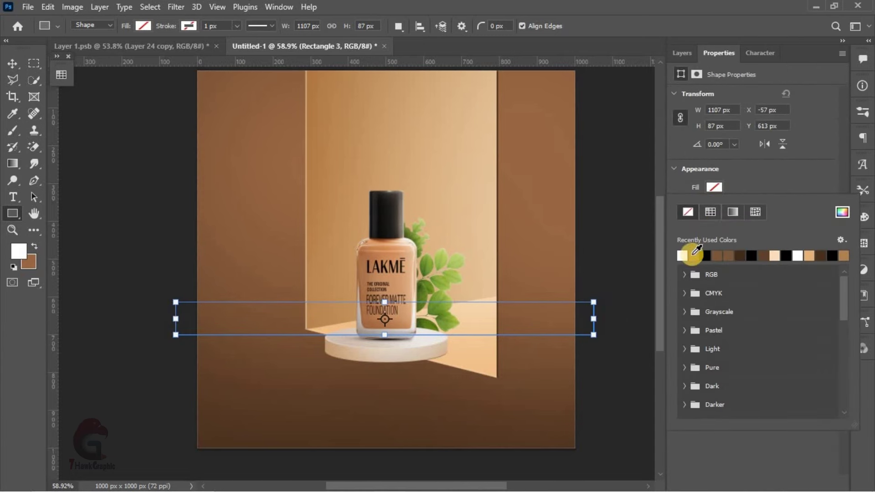
{"action": "left_click", "coordinate": [692, 252]}
{"action": "left_click", "coordinate": [682, 53]}
Skew the rectangle's left and right ends into a slanted band.
{"action": "left_click", "coordinate": [12, 64]}
{"action": "scroll", "coordinate": [355, 295], "scroll_direction": "up", "scroll_amount": 1}
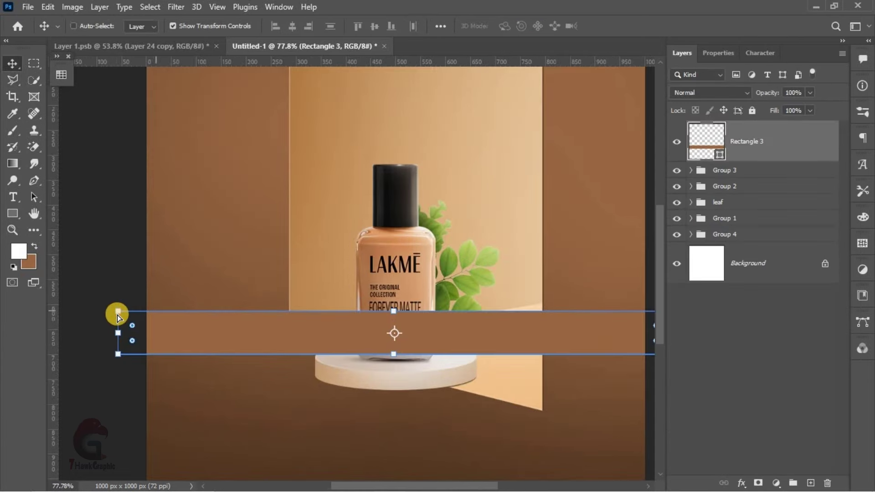
{"action": "left_click_drag", "start_coordinate": [116, 302], "coordinate": [114, 311]}
{"action": "scroll", "coordinate": [237, 334], "scroll_direction": "down", "scroll_amount": 1}
{"action": "left_click_drag", "start_coordinate": [518, 328], "coordinate": [535, 333]}
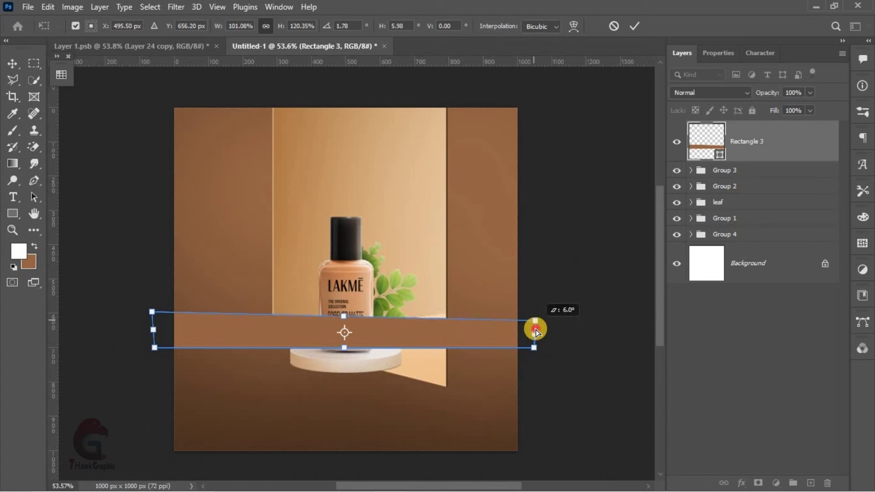
{"action": "left_click_drag", "start_coordinate": [150, 319], "coordinate": [154, 320]}
{"action": "left_click", "coordinate": [635, 26]}
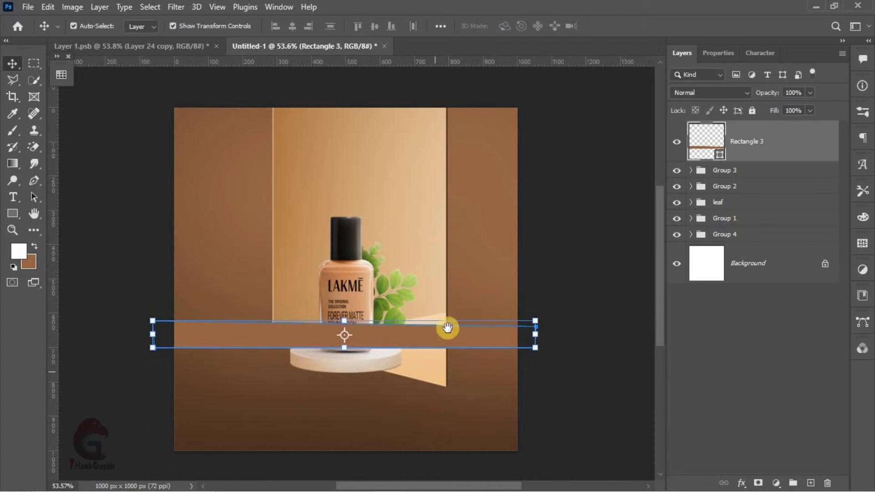
Rotate the band to about 22° across the lower scene.
{"action": "scroll", "coordinate": [446, 327], "scroll_direction": "down", "scroll_amount": 1}
{"action": "key", "text": "ctrl+t"}
{"action": "mouse_move", "coordinate": [558, 307]}
{"action": "left_mouse_down"}
{"action": "mouse_move", "coordinate": [469, 332]}
{"action": "mouse_move", "coordinate": [434, 392]}
{"action": "mouse_move", "coordinate": [339, 337]}
{"action": "mouse_move", "coordinate": [383, 368]}
{"action": "left_mouse_up"}
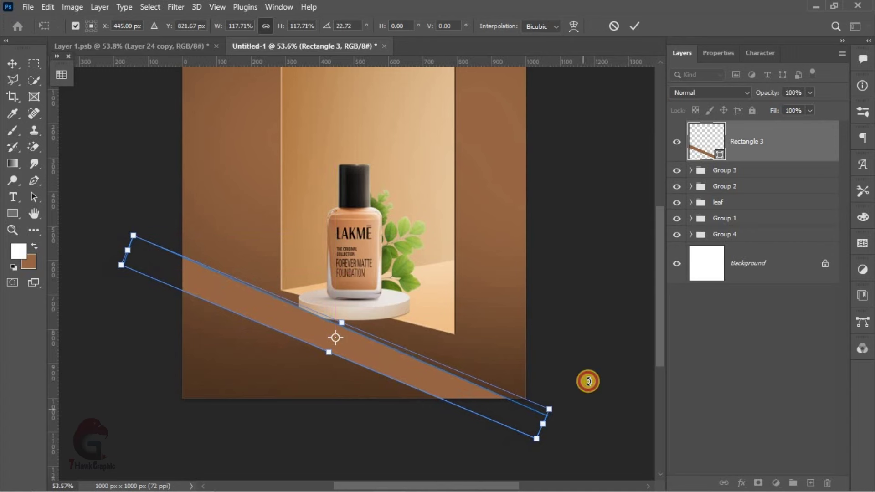
{"action": "left_click_drag", "start_coordinate": [586, 382], "coordinate": [590, 404]}
{"action": "left_click", "coordinate": [634, 26]}
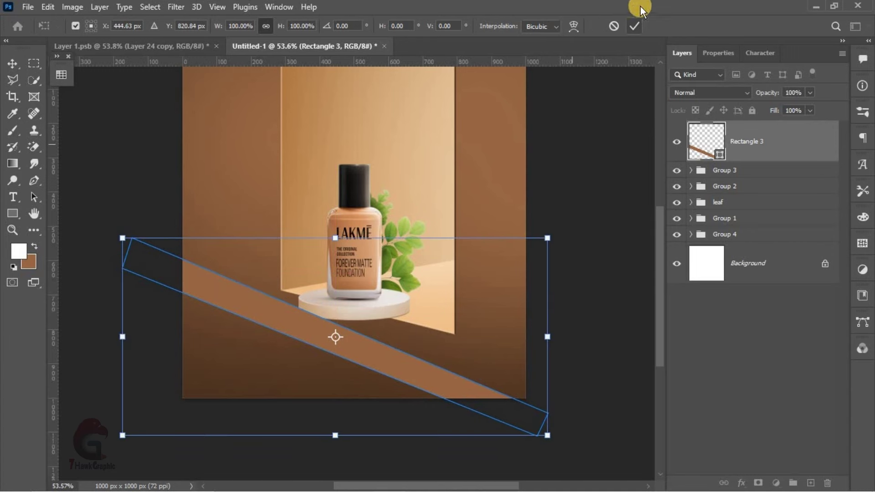
Shift the Rectangle 3 band up and right and bring up its layer style.
{"action": "left_click", "coordinate": [393, 380]}
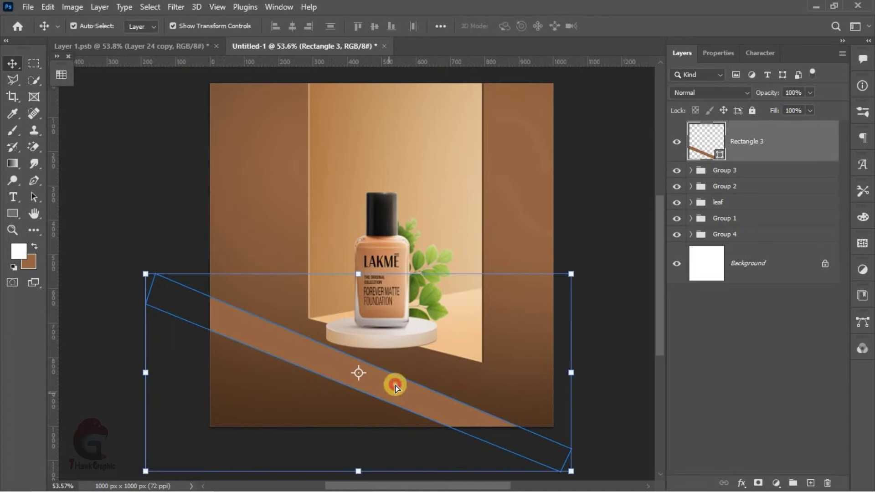
{"action": "left_click_drag", "start_coordinate": [395, 387], "coordinate": [400, 376]}
{"action": "right_click", "coordinate": [755, 139]}
{"action": "key", "text": "Escape"}
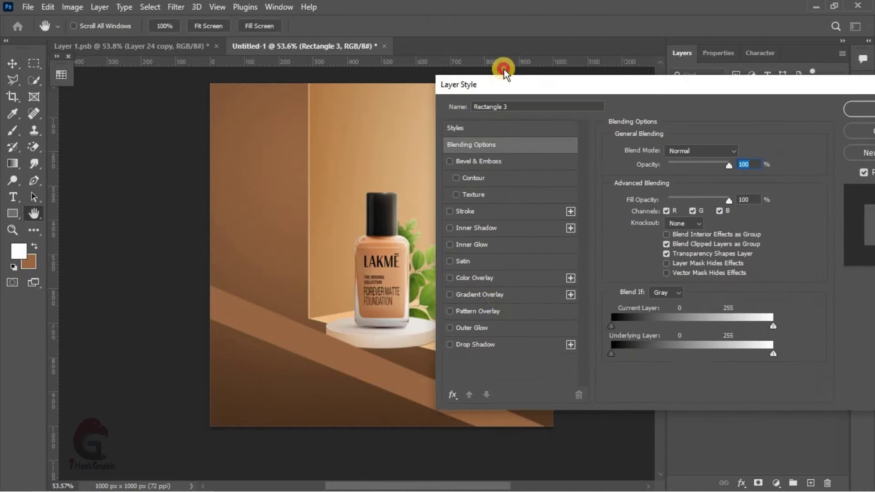
Enable a Gradient Overlay on the stripe using a tan copper Neutrals preset.
{"action": "left_click_drag", "start_coordinate": [504, 69], "coordinate": [507, 52]}
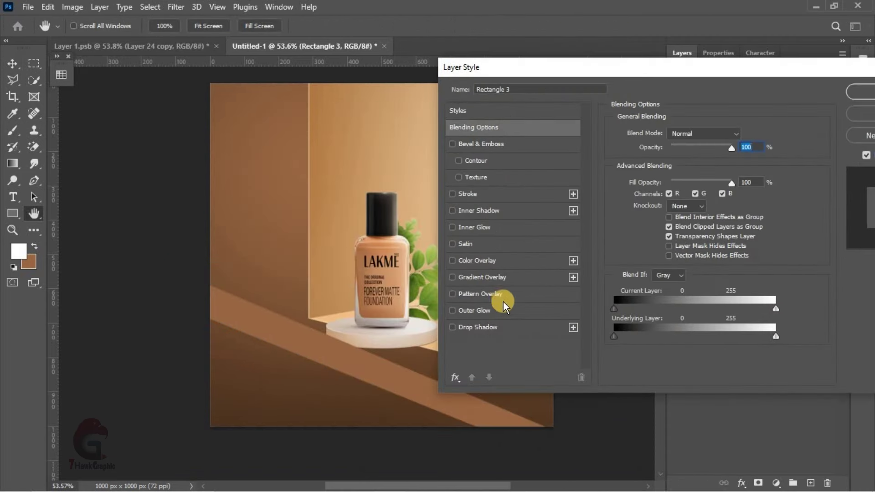
{"action": "left_click", "coordinate": [517, 275]}
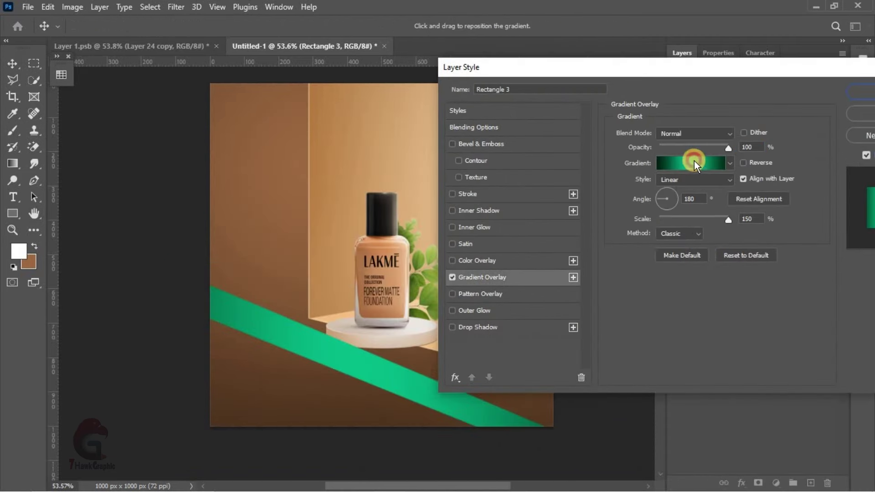
{"action": "left_click", "coordinate": [694, 161]}
{"action": "scroll", "coordinate": [656, 122], "scroll_direction": "down", "scroll_amount": 2}
{"action": "scroll", "coordinate": [659, 128], "scroll_direction": "down", "scroll_amount": 2}
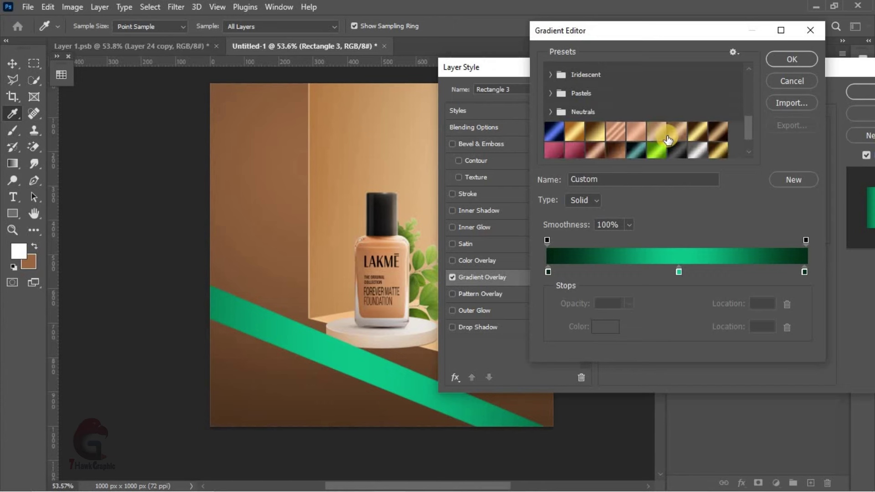
{"action": "scroll", "coordinate": [667, 140], "scroll_direction": "down", "scroll_amount": 3}
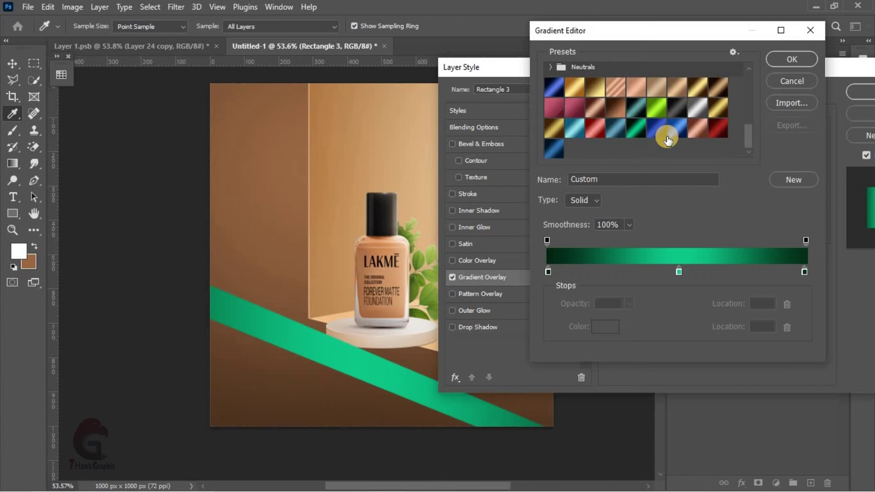
{"action": "left_click", "coordinate": [676, 85]}
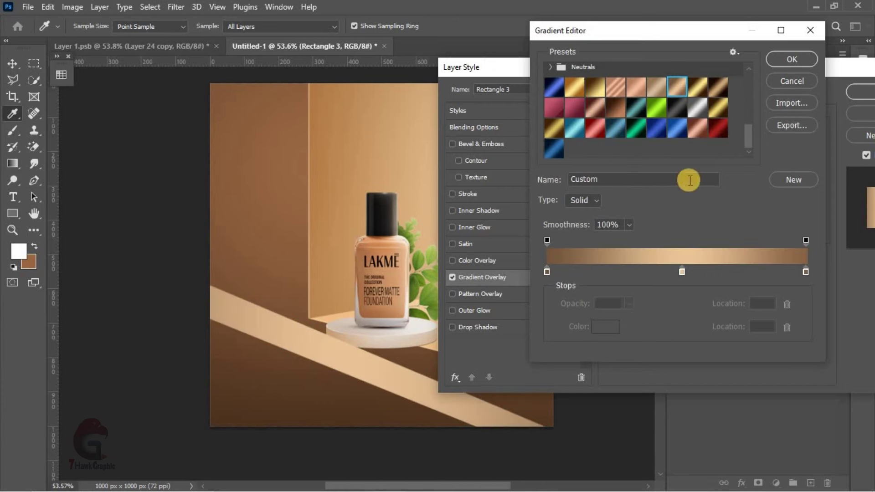
{"action": "left_click", "coordinate": [784, 73]}
Narrow the gradient scale and tilt it to about -112°, positioning the highlight.
{"action": "left_click", "coordinate": [666, 208]}
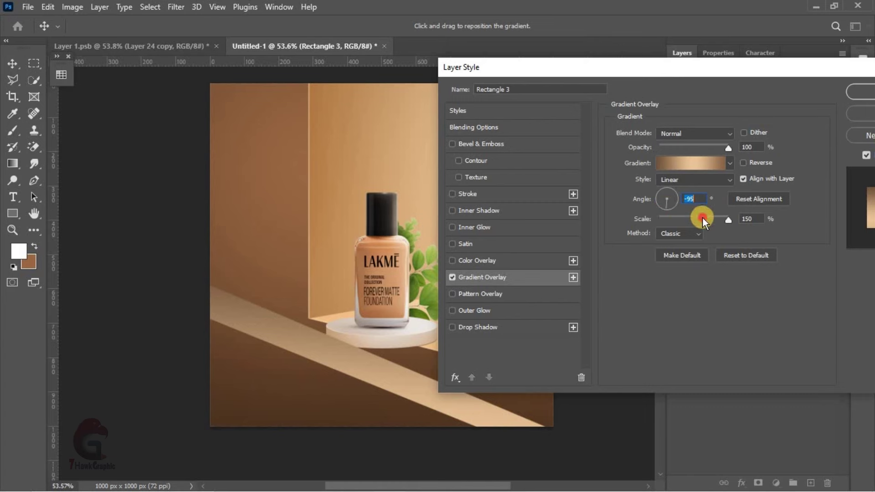
{"action": "left_click_drag", "start_coordinate": [702, 217], "coordinate": [659, 222]}
{"action": "left_click", "coordinate": [658, 209]}
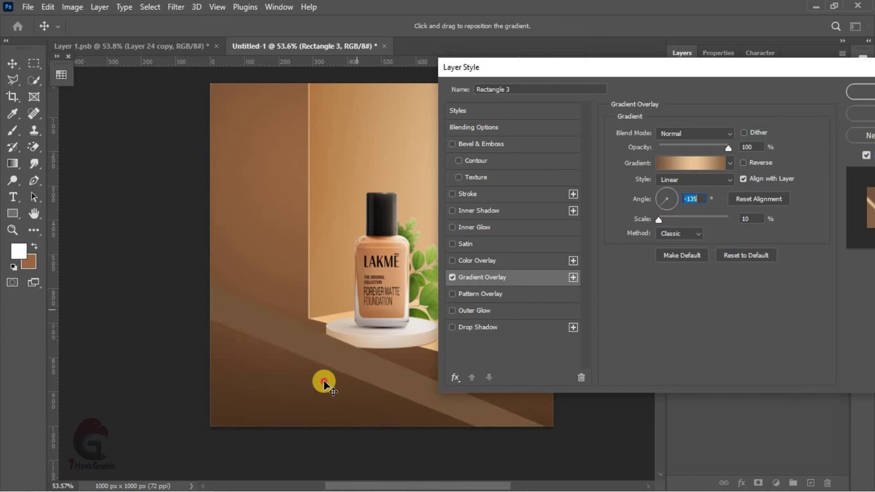
{"action": "left_click_drag", "start_coordinate": [324, 380], "coordinate": [338, 354]}
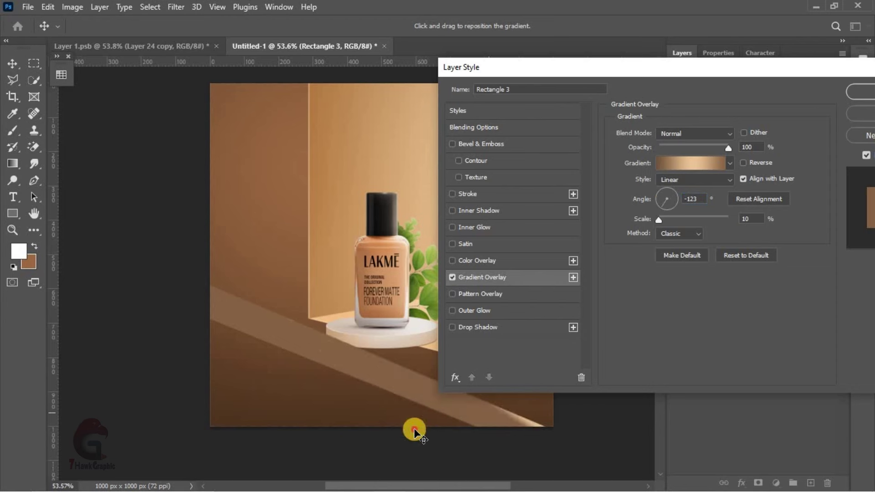
{"action": "left_click_drag", "start_coordinate": [414, 428], "coordinate": [401, 410]}
{"action": "left_click", "coordinate": [664, 207]}
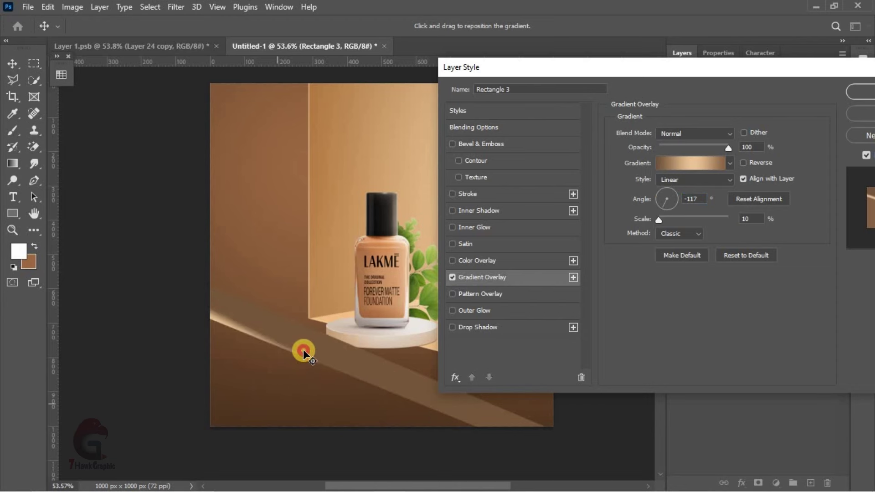
{"action": "mouse_move", "coordinate": [280, 406]}
{"action": "left_mouse_down"}
{"action": "mouse_move", "coordinate": [307, 348]}
{"action": "mouse_move", "coordinate": [370, 338]}
{"action": "left_mouse_up"}
{"action": "left_click", "coordinate": [663, 209]}
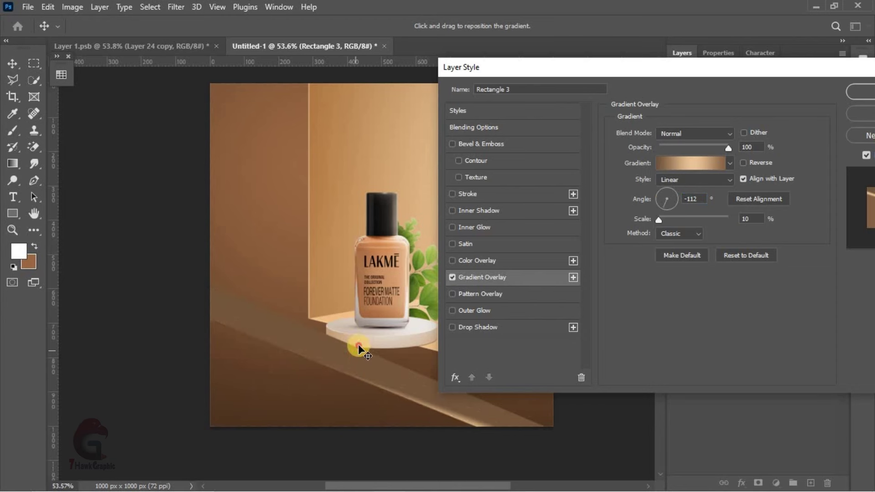
Fine-tune the highlight band to -114° and 12% scale, nudging it into place.
{"action": "left_click_drag", "start_coordinate": [661, 221], "coordinate": [663, 220]}
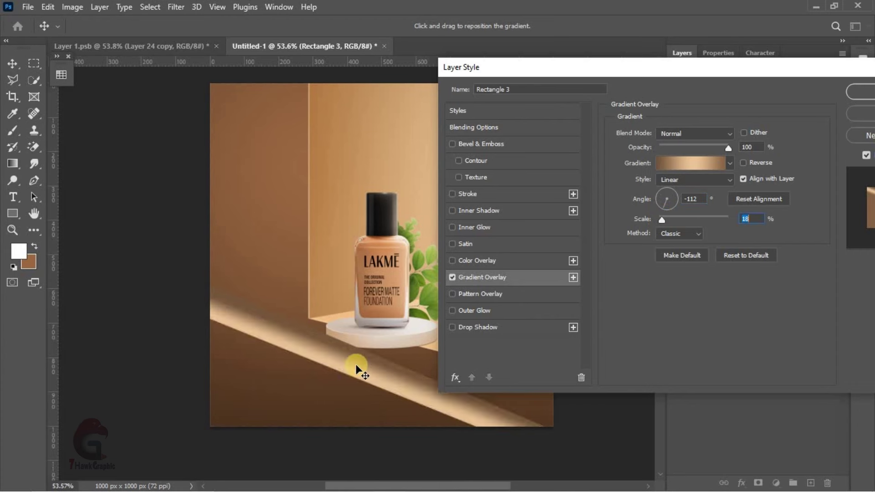
{"action": "left_click_drag", "start_coordinate": [355, 365], "coordinate": [367, 356]}
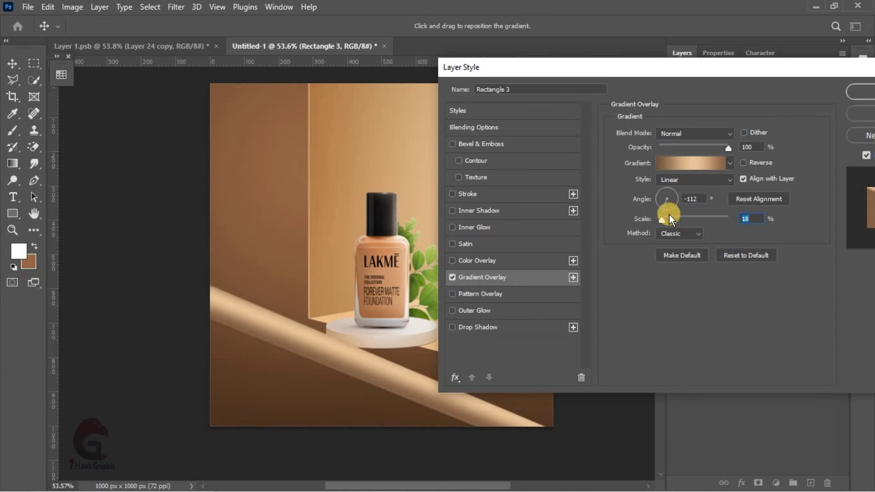
{"action": "left_click_drag", "start_coordinate": [663, 220], "coordinate": [662, 220]}
{"action": "left_click_drag", "start_coordinate": [352, 382], "coordinate": [376, 360]}
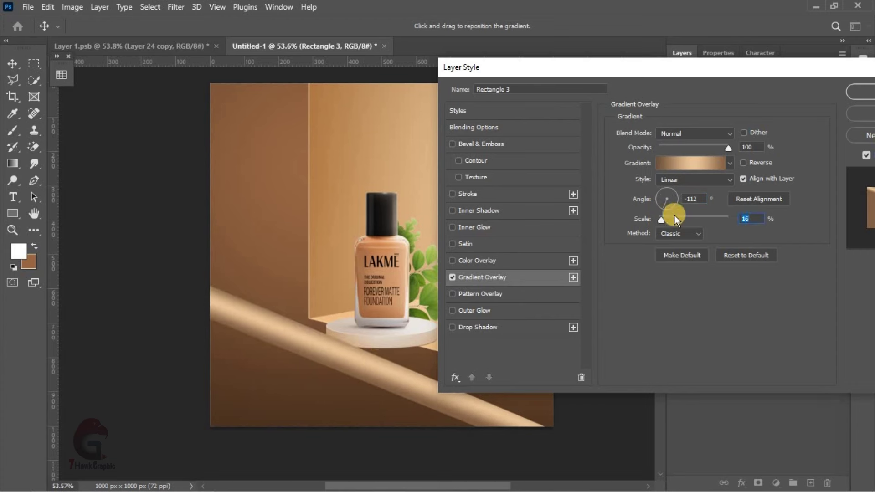
{"action": "left_click_drag", "start_coordinate": [674, 214], "coordinate": [638, 242]}
{"action": "left_click_drag", "start_coordinate": [407, 395], "coordinate": [408, 392]}
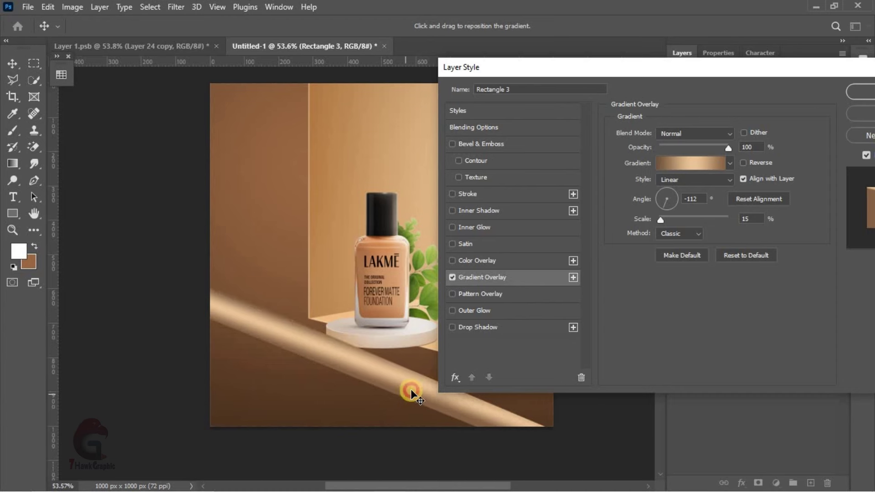
{"action": "left_click_drag", "start_coordinate": [663, 206], "coordinate": [663, 209]}
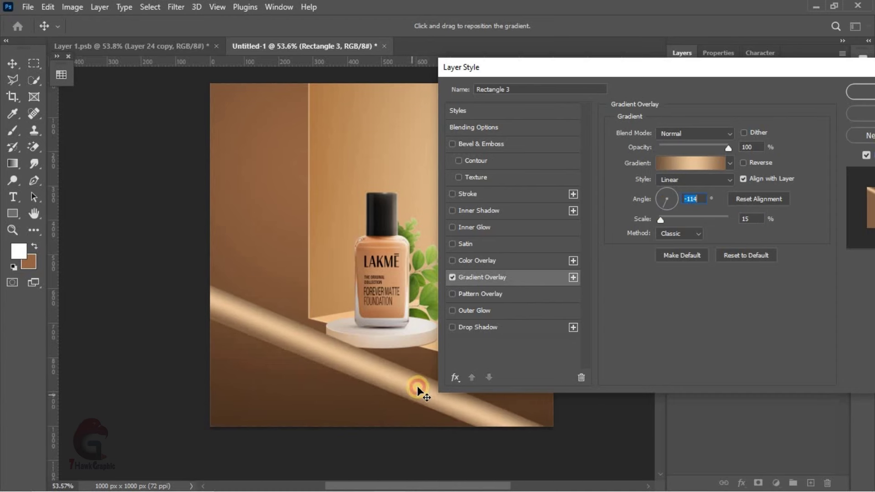
{"action": "left_click_drag", "start_coordinate": [417, 386], "coordinate": [419, 388]}
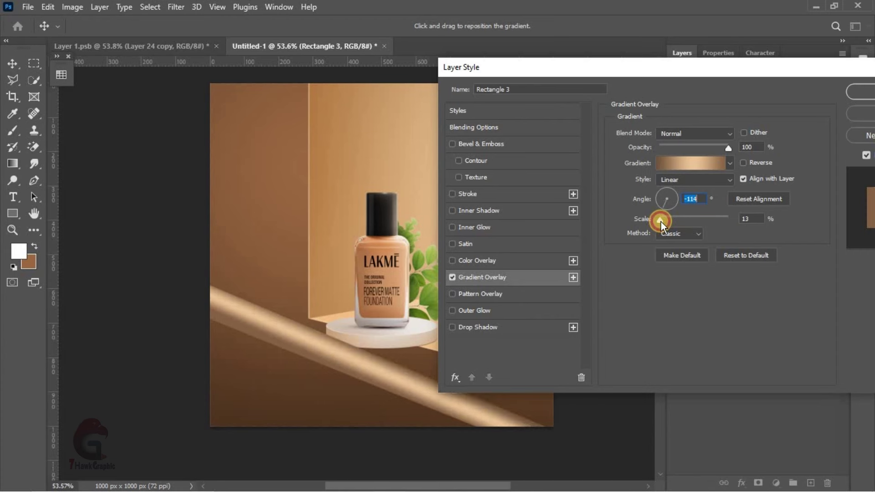
{"action": "left_click_drag", "start_coordinate": [661, 222], "coordinate": [660, 222]}
{"action": "left_click_drag", "start_coordinate": [357, 356], "coordinate": [363, 360]}
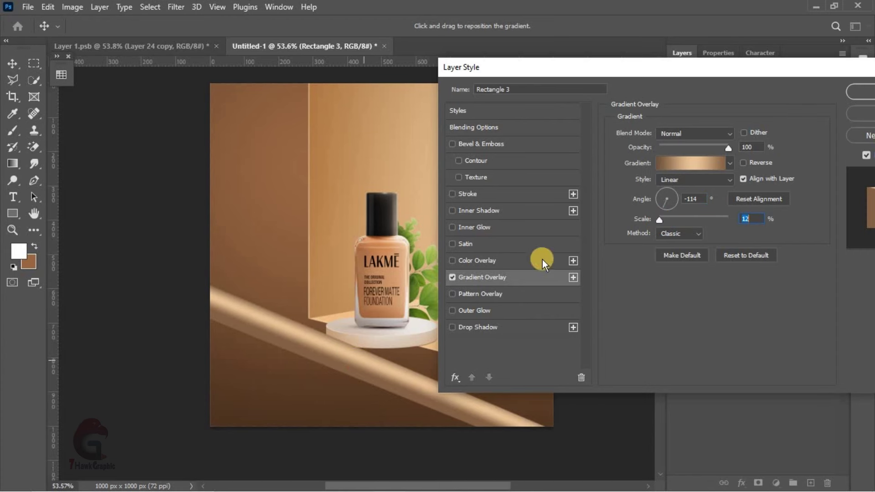
Make the first gradient stop dark brown and add a dark brown right-end stop.
{"action": "left_click", "coordinate": [674, 163]}
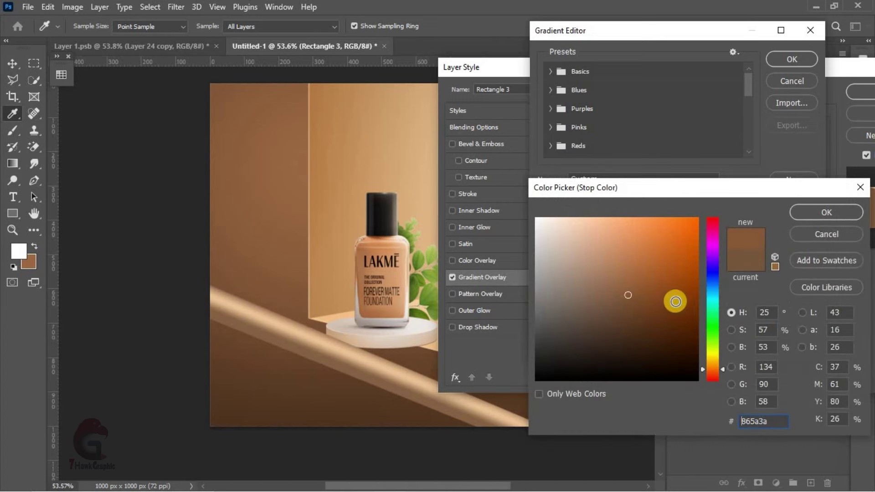
{"action": "left_click", "coordinate": [637, 315]}
{"action": "left_click", "coordinate": [814, 215]}
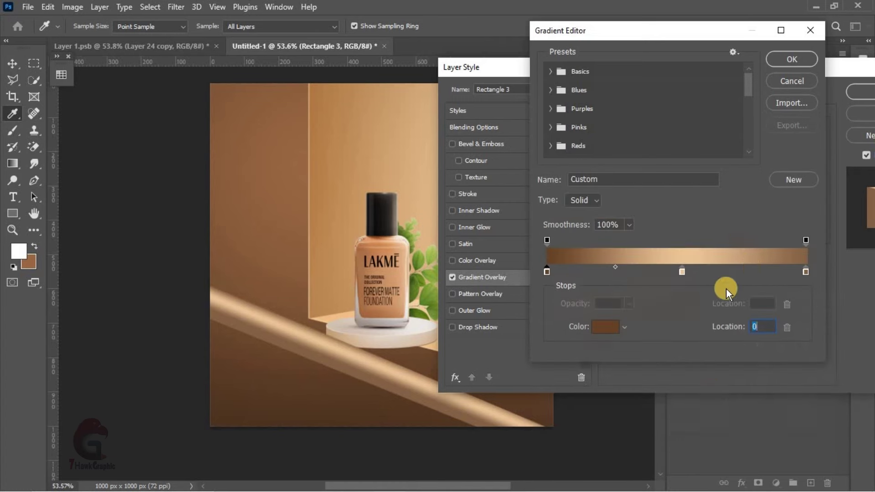
{"action": "left_click_drag", "start_coordinate": [803, 309], "coordinate": [803, 317]}
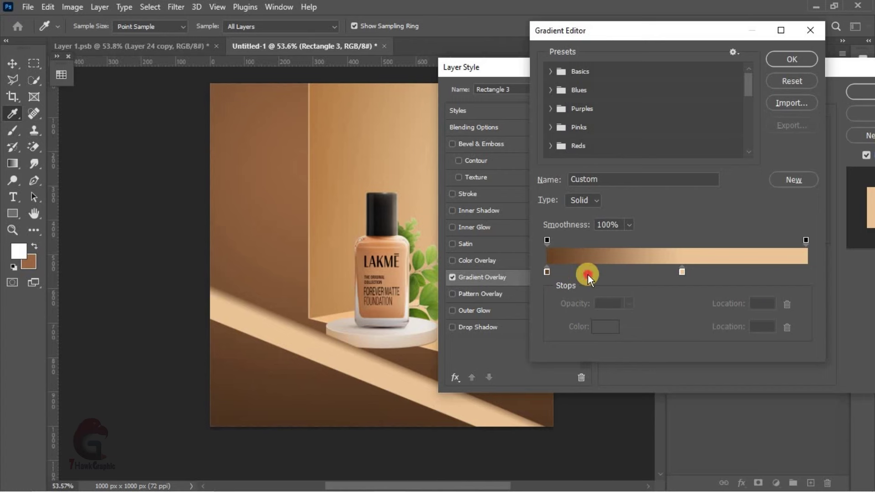
{"action": "left_click_drag", "start_coordinate": [588, 274], "coordinate": [806, 271]}
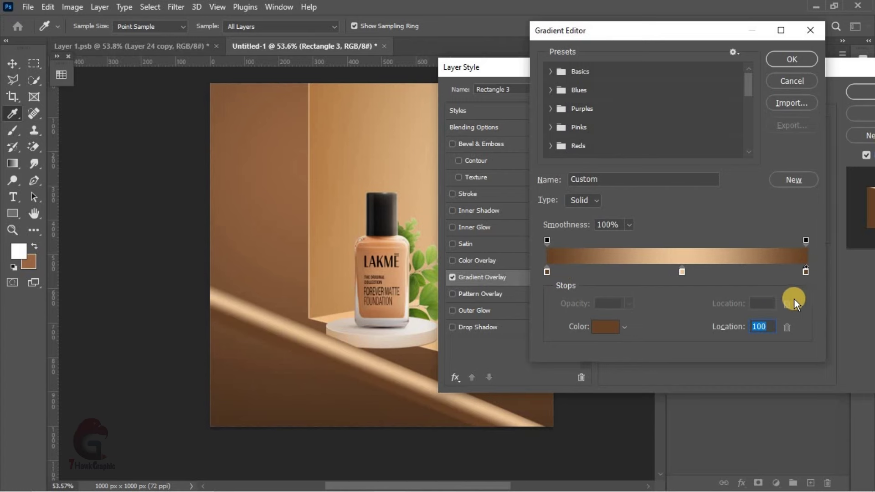
Deepen the end stop to #432917 and shift the middle stop and midpoint.
{"action": "left_click", "coordinate": [615, 327]}
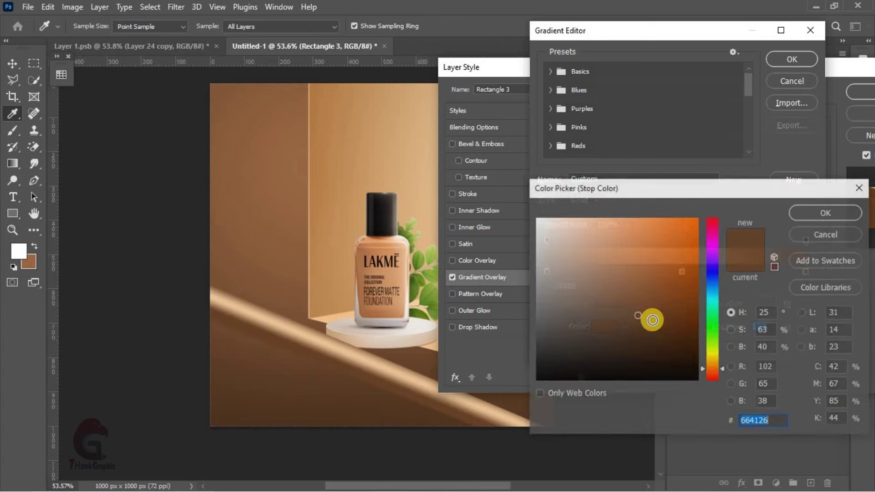
{"action": "left_click", "coordinate": [643, 339]}
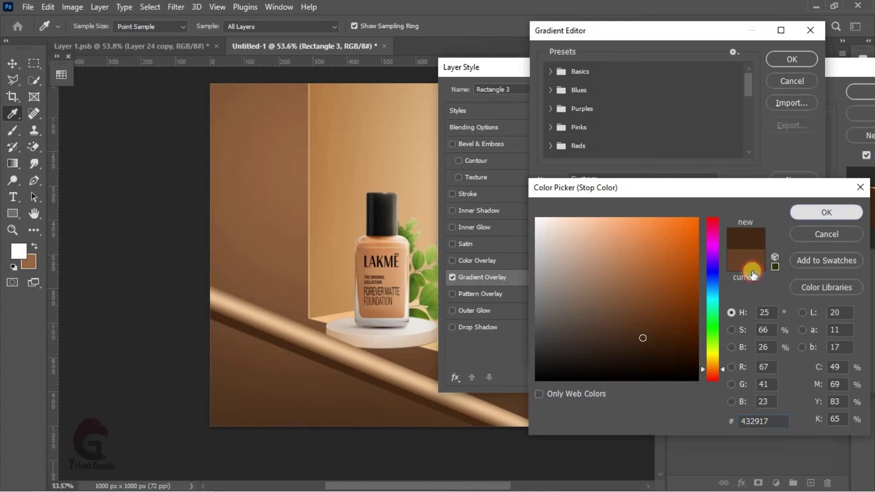
{"action": "key", "text": "Return"}
{"action": "mouse_move", "coordinate": [805, 274]}
{"action": "left_mouse_down"}
{"action": "mouse_move", "coordinate": [792, 274]}
{"action": "mouse_move", "coordinate": [802, 285]}
{"action": "mouse_move", "coordinate": [808, 271]}
{"action": "left_mouse_up"}
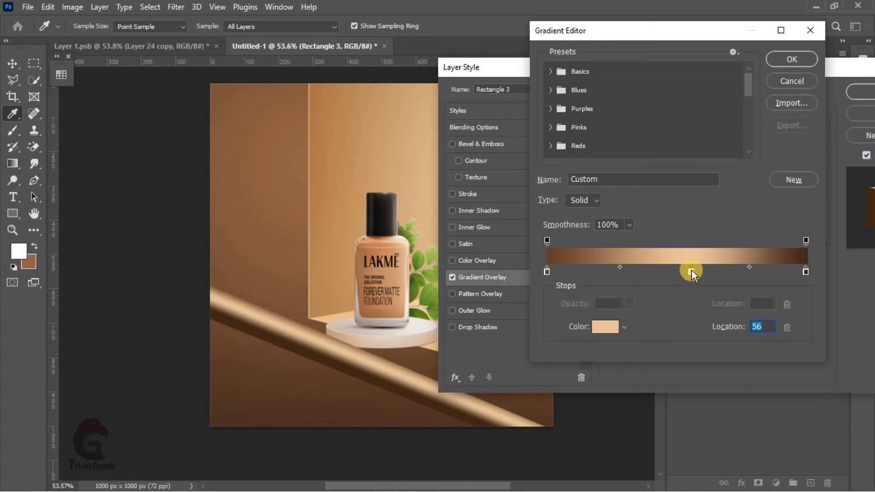
{"action": "left_click_drag", "start_coordinate": [692, 270], "coordinate": [680, 273]}
{"action": "left_click_drag", "start_coordinate": [742, 267], "coordinate": [755, 268]}
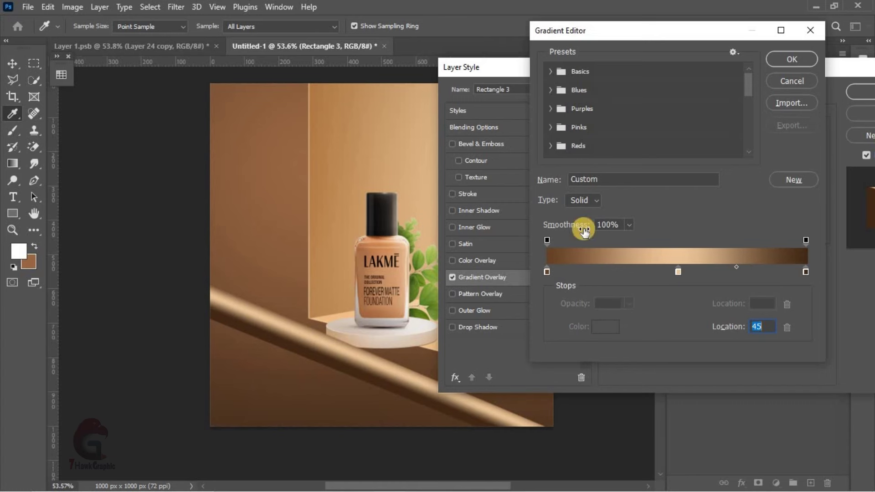
{"action": "key", "text": "Return"}
Set the gradient scale back to 12% and reposition the highlight on the stripe.
{"action": "left_click_drag", "start_coordinate": [393, 346], "coordinate": [379, 365]}
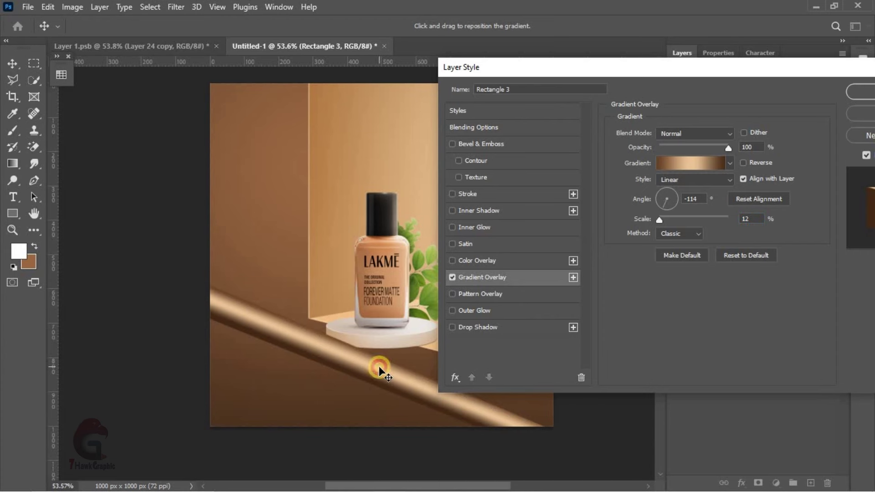
{"action": "left_click_drag", "start_coordinate": [680, 219], "coordinate": [661, 220]}
{"action": "left_click_drag", "start_coordinate": [408, 379], "coordinate": [411, 381]}
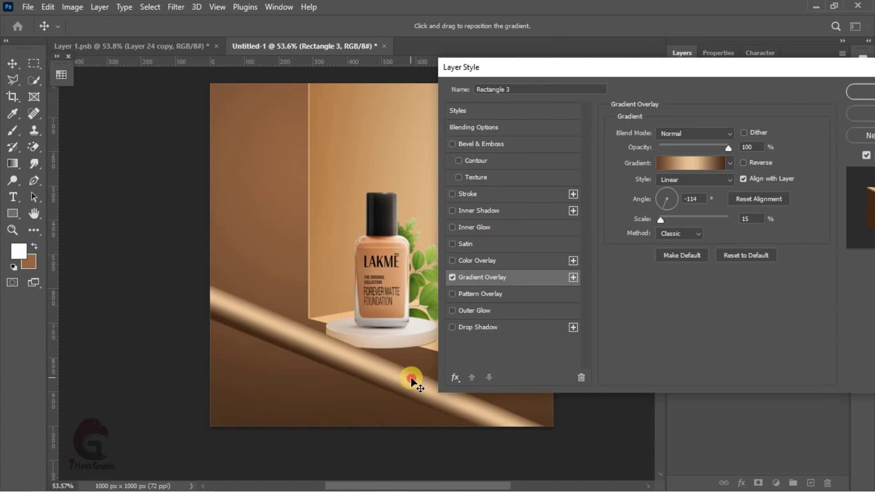
{"action": "key", "text": "Down"}
{"action": "key", "text": "Down"}
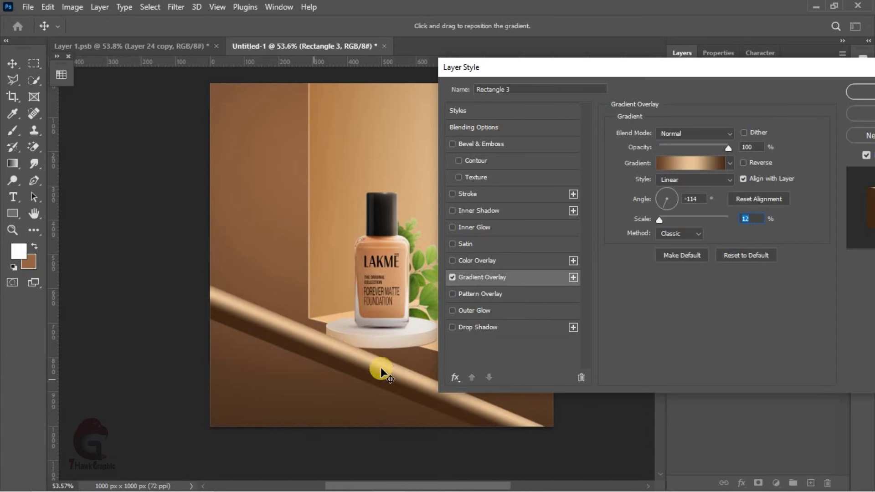
{"action": "left_click_drag", "start_coordinate": [383, 365], "coordinate": [403, 363]}
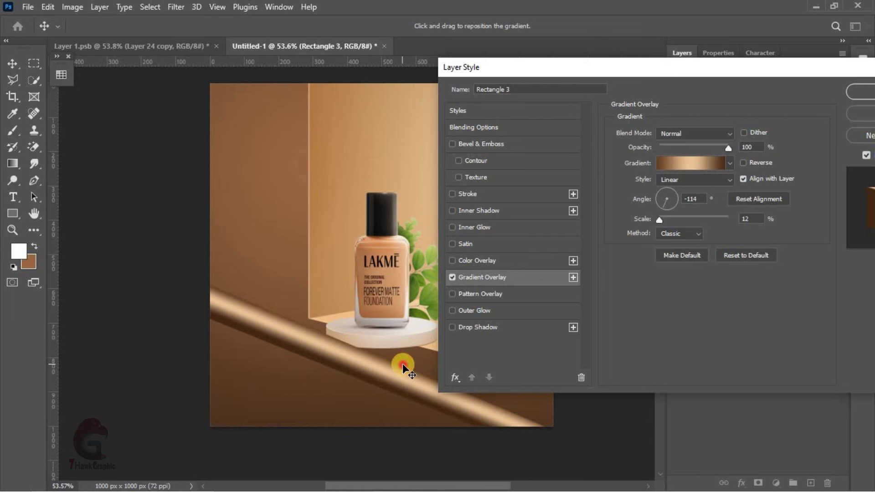
Enable a black Drop Shadow on the bar at 90° with distance and softness.
{"action": "left_click", "coordinate": [489, 331]}
{"action": "left_click", "coordinate": [744, 134]}
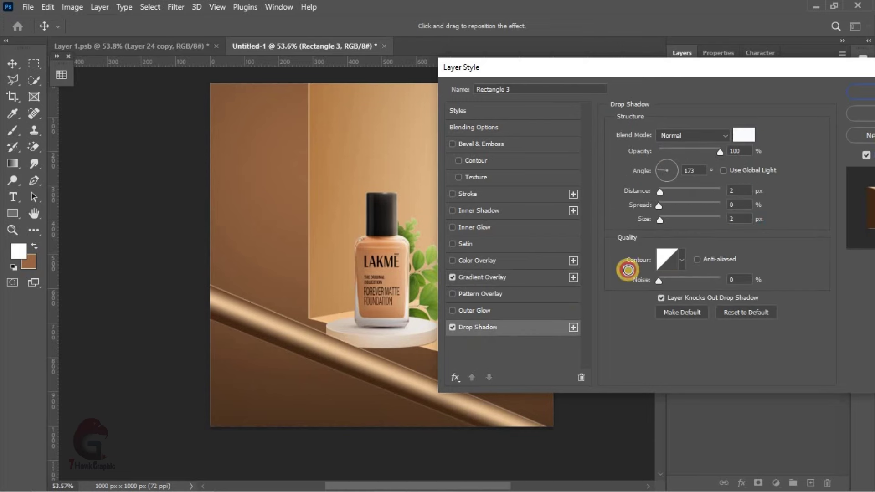
{"action": "left_click_drag", "start_coordinate": [625, 280], "coordinate": [508, 400]}
{"action": "left_click", "coordinate": [825, 212]}
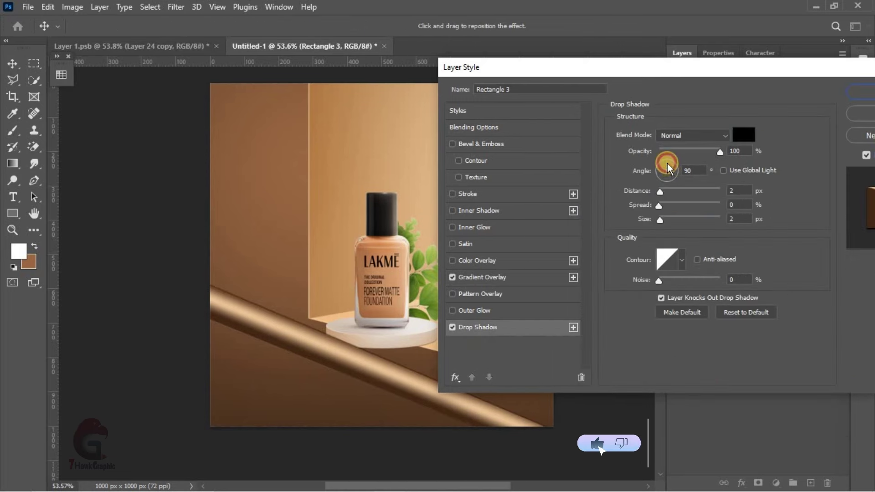
{"action": "left_click", "coordinate": [667, 163]}
{"action": "left_click_drag", "start_coordinate": [660, 191], "coordinate": [709, 201]}
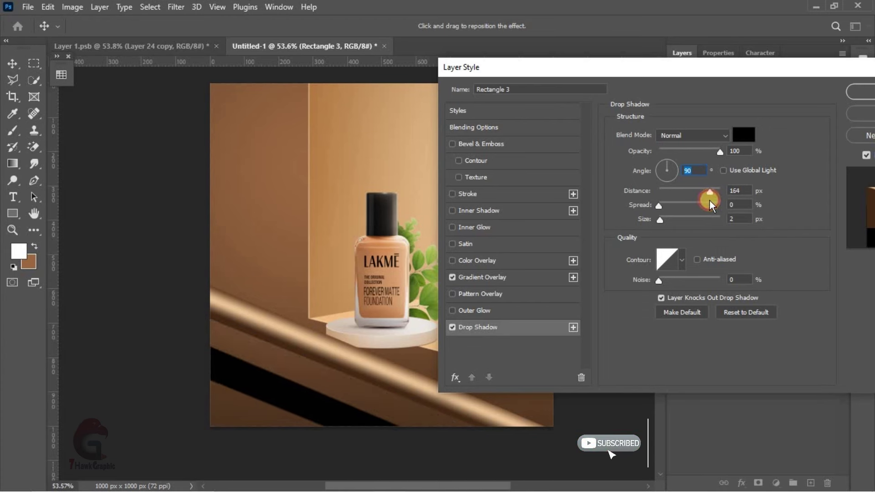
{"action": "left_click_drag", "start_coordinate": [667, 220], "coordinate": [673, 218]}
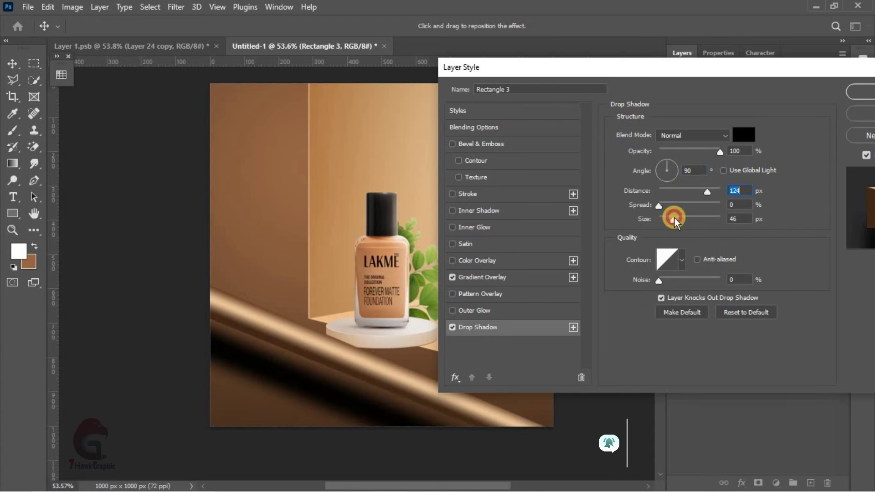
Set the shadow to Soft Light, 66% opacity, 151 px distance, 51 px size, and apply.
{"action": "left_click", "coordinate": [686, 136]}
{"action": "left_click", "coordinate": [670, 300]}
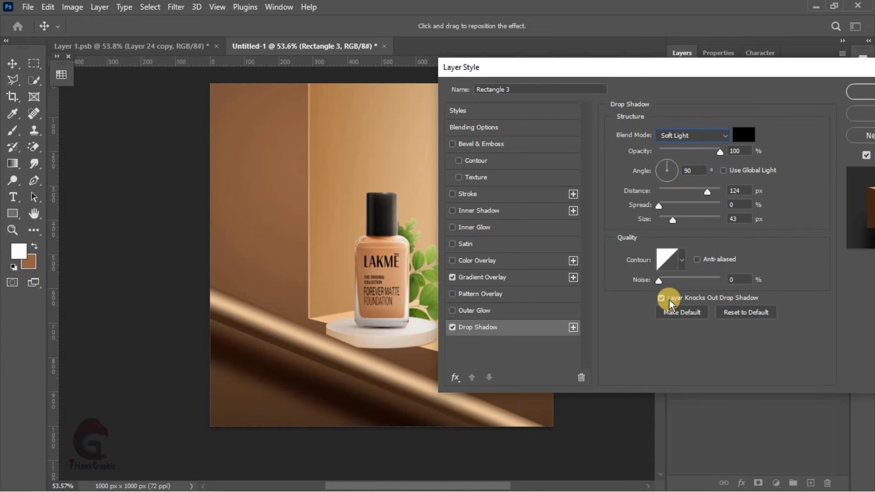
{"action": "left_click_drag", "start_coordinate": [704, 150], "coordinate": [702, 151]}
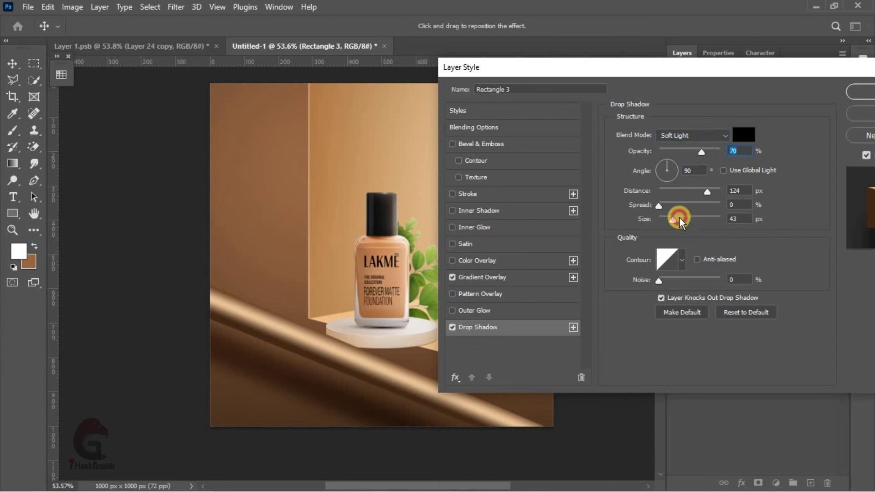
{"action": "left_click_drag", "start_coordinate": [673, 220], "coordinate": [675, 219]}
{"action": "left_click", "coordinate": [710, 190]}
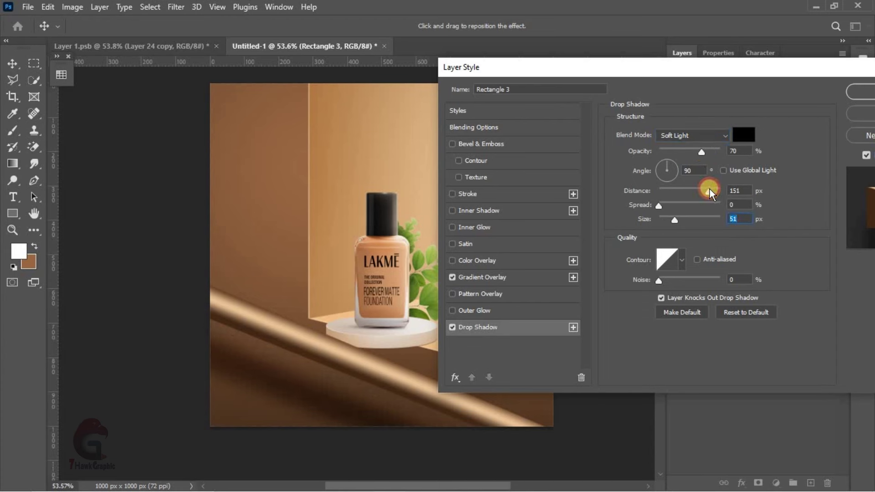
{"action": "left_click", "coordinate": [700, 150]}
{"action": "left_click_drag", "start_coordinate": [693, 73], "coordinate": [625, 97]}
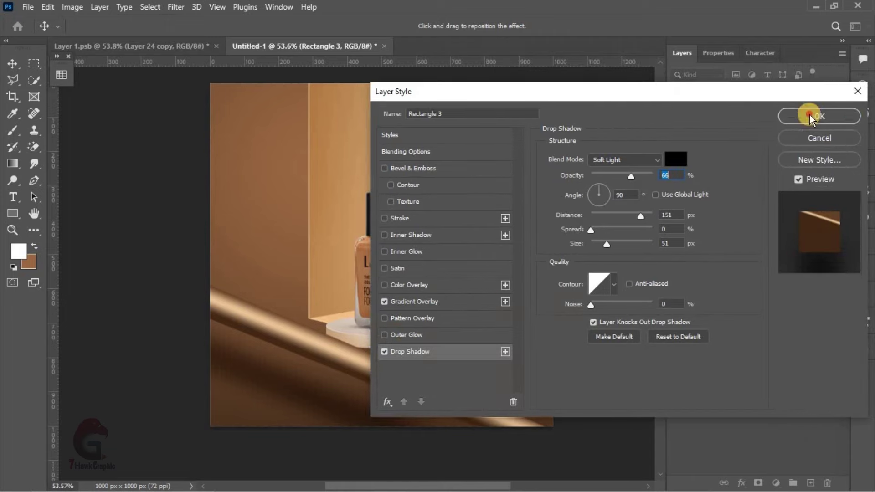
{"action": "left_click", "coordinate": [810, 118]}
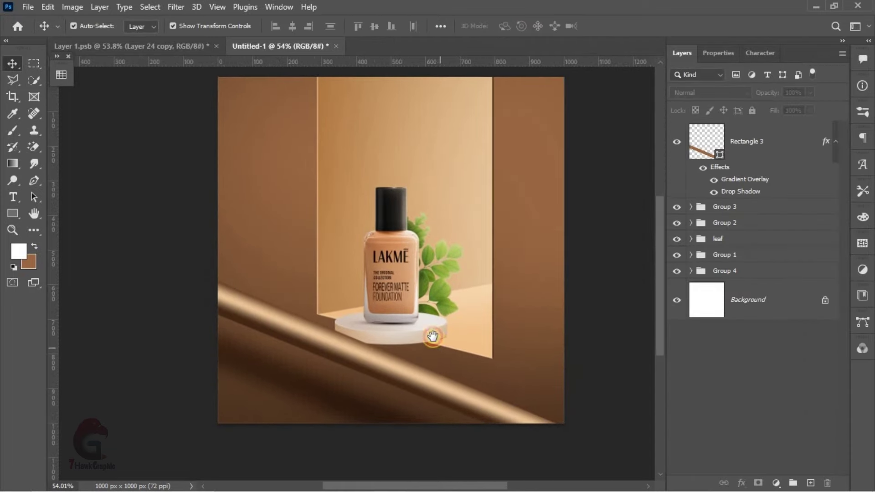
Duplicate the bronze bar layer and convert the copy to a smart object.
{"action": "mouse_move", "coordinate": [433, 337]}
{"action": "left_mouse_down"}
{"action": "mouse_move", "coordinate": [424, 326]}
{"action": "mouse_move", "coordinate": [354, 335]}
{"action": "left_mouse_up"}
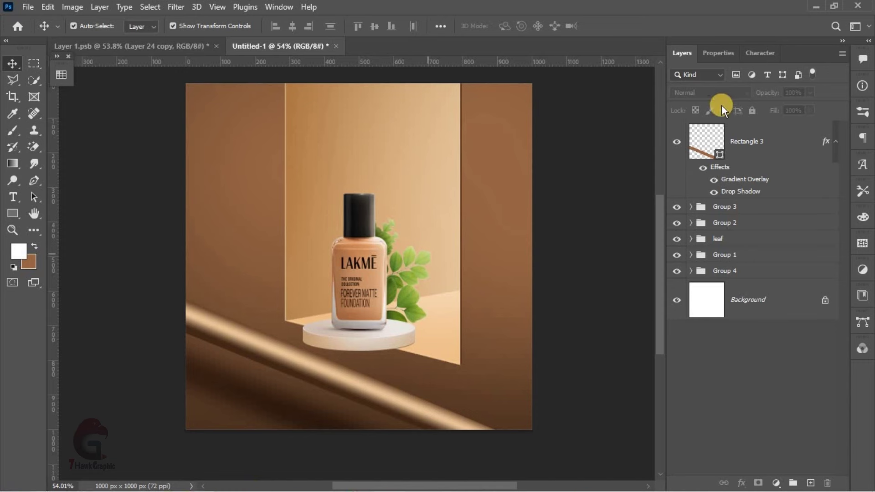
{"action": "left_click", "coordinate": [746, 140]}
{"action": "key", "text": "ctrl+j"}
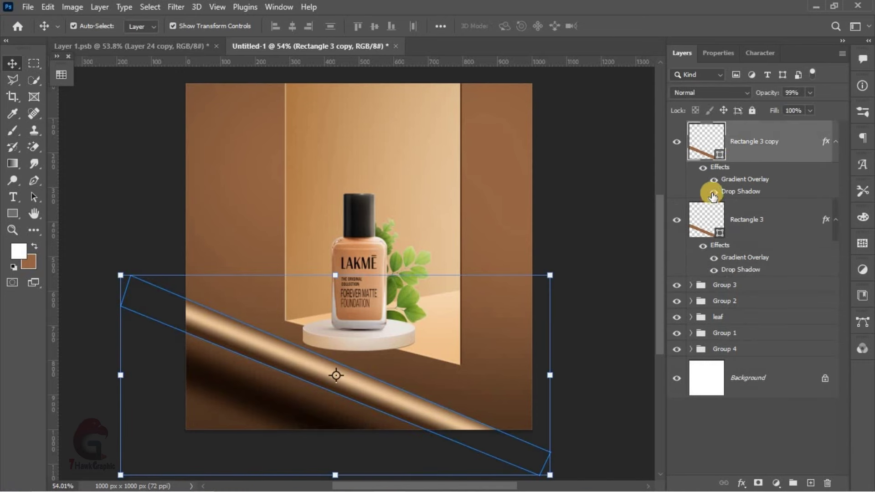
{"action": "left_click_drag", "start_coordinate": [357, 381], "coordinate": [395, 289]}
{"action": "right_click", "coordinate": [771, 141]}
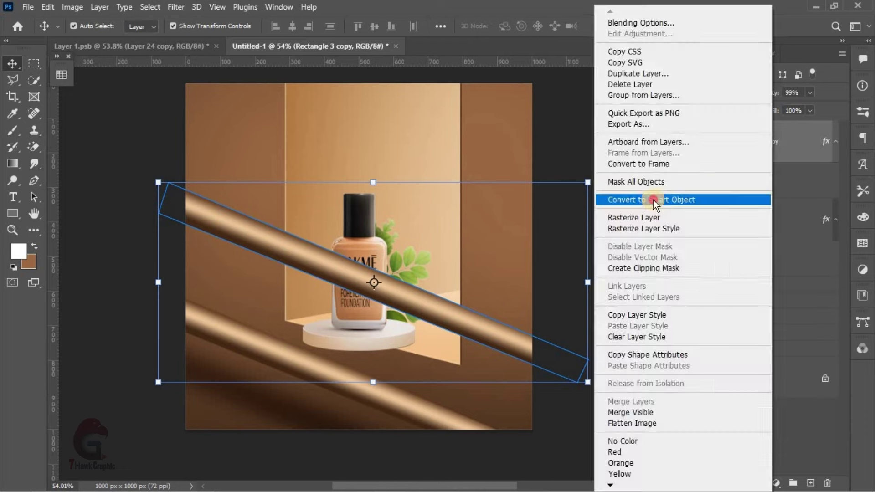
{"action": "left_click", "coordinate": [653, 199]}
Rotate the copy to 95.56° and scale it to 115.81% as a steep diagonal.
{"action": "key", "text": "ctrl+t"}
{"action": "mouse_move", "coordinate": [472, 217]}
{"action": "left_mouse_down"}
{"action": "mouse_move", "coordinate": [484, 265]}
{"action": "mouse_move", "coordinate": [563, 209]}
{"action": "left_mouse_up"}
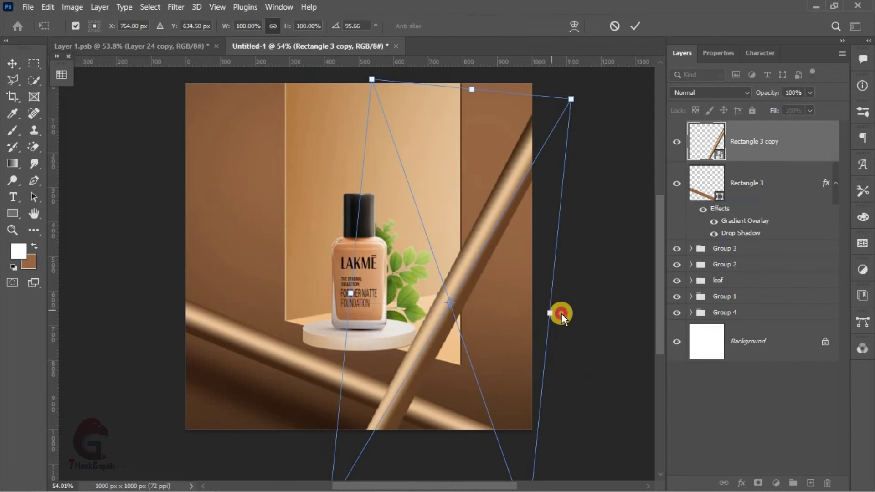
{"action": "mouse_move", "coordinate": [561, 313]}
{"action": "left_mouse_down"}
{"action": "mouse_move", "coordinate": [463, 303]}
{"action": "mouse_move", "coordinate": [466, 259]}
{"action": "mouse_move", "coordinate": [497, 234]}
{"action": "left_mouse_up"}
{"action": "left_click", "coordinate": [635, 26]}
{"action": "scroll", "coordinate": [477, 241], "scroll_direction": "down", "scroll_amount": 1}
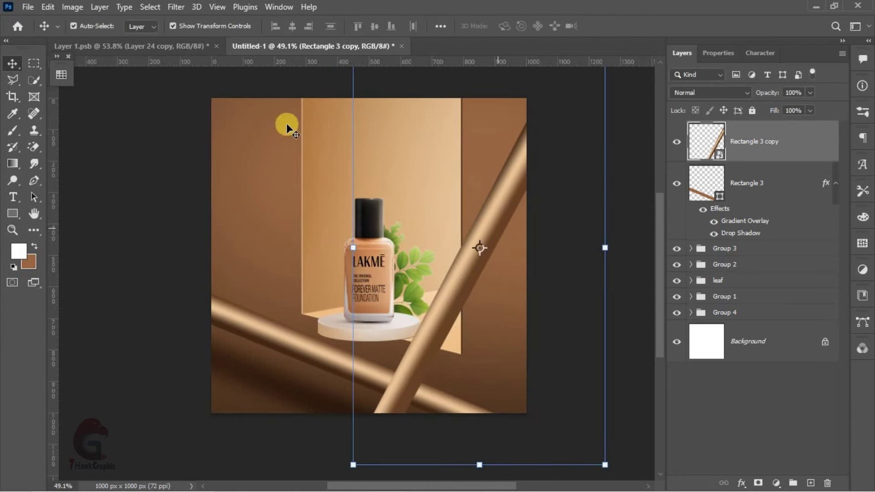
Apply a Motion Blur at angle 26 and distance 32 to the steep bar.
{"action": "left_click", "coordinate": [176, 7]}
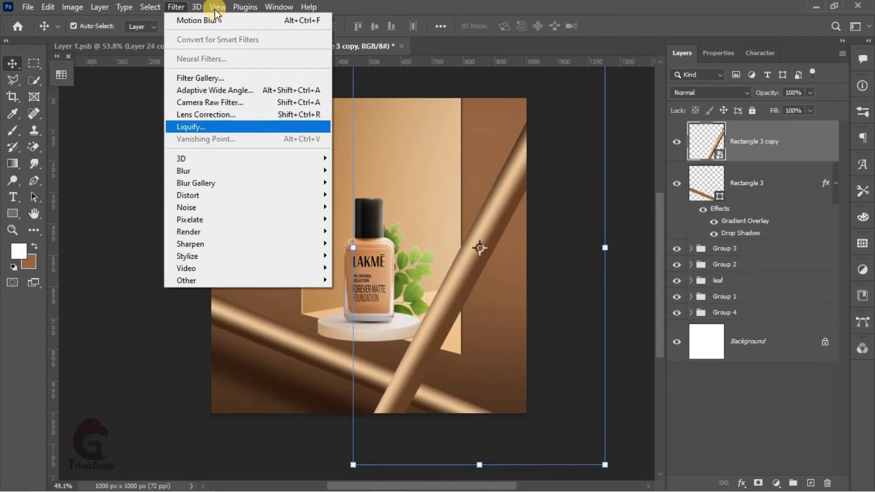
{"action": "left_click", "coordinate": [197, 20]}
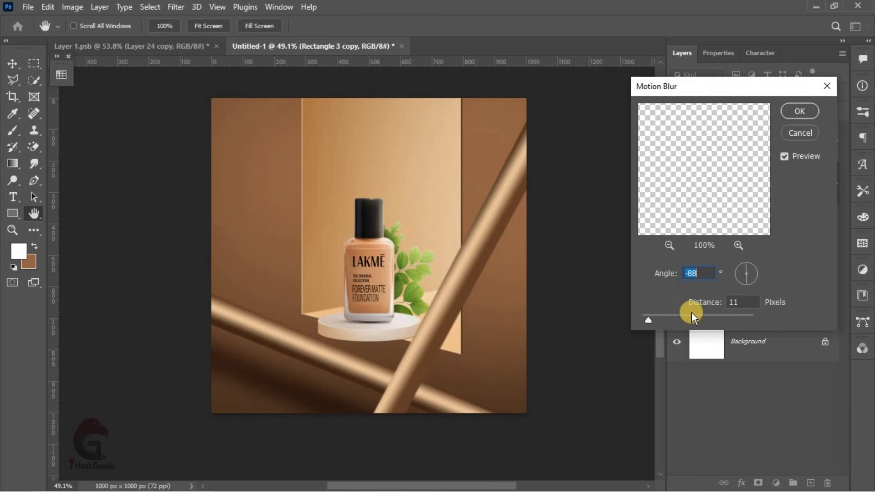
{"action": "left_click", "coordinate": [669, 317]}
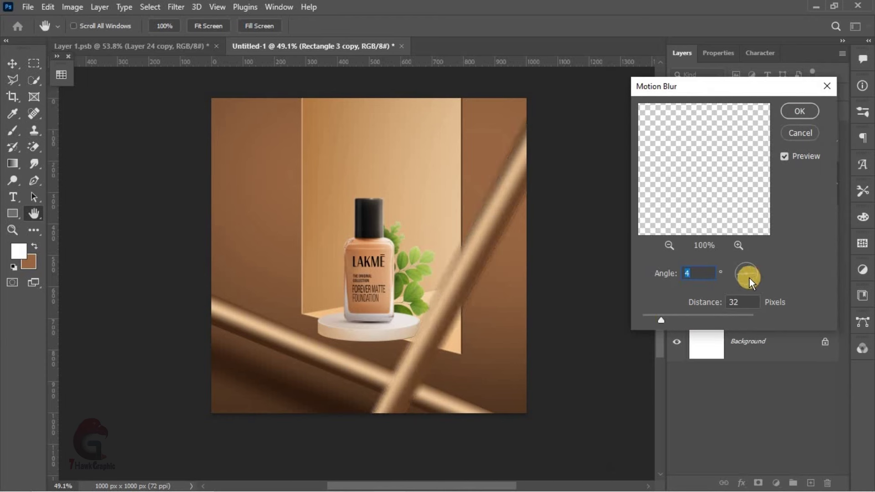
{"action": "left_click_drag", "start_coordinate": [748, 276], "coordinate": [753, 270]}
{"action": "left_click", "coordinate": [800, 111]}
Add a 9.2 px Gaussian Blur and shift the bar slightly right.
{"action": "left_click", "coordinate": [176, 7]}
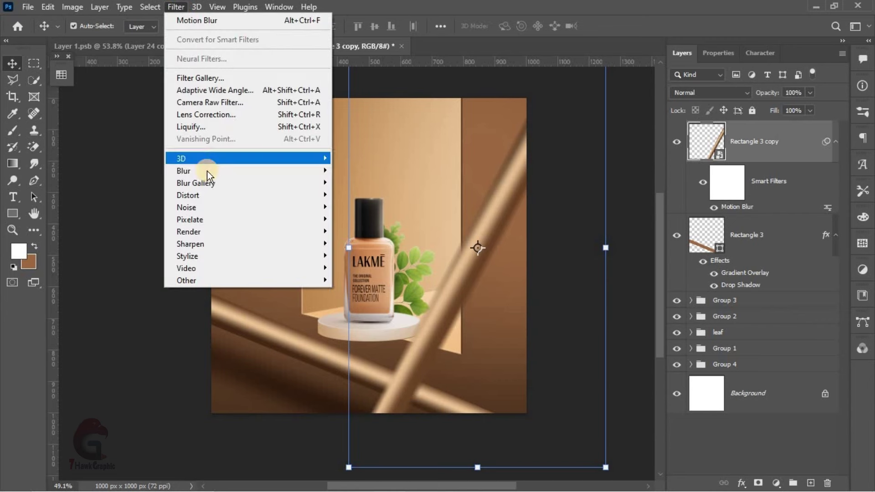
{"action": "left_click", "coordinate": [366, 219]}
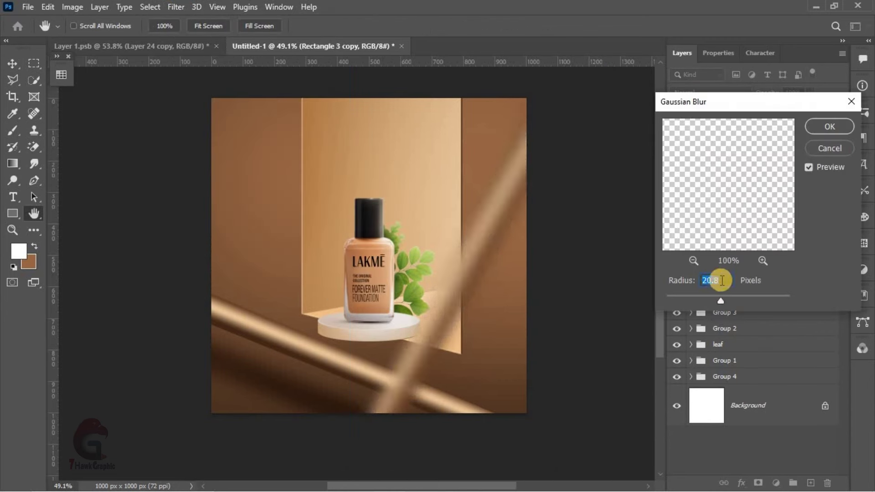
{"action": "left_click", "coordinate": [827, 127]}
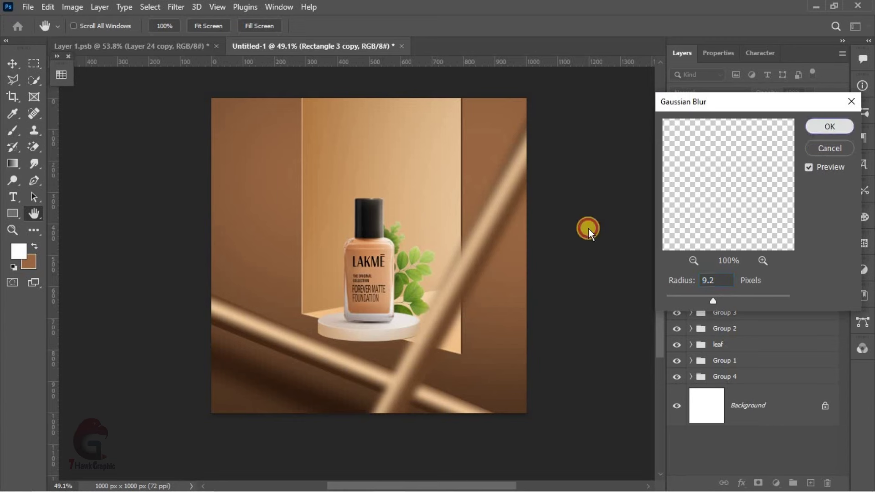
{"action": "left_click_drag", "start_coordinate": [474, 279], "coordinate": [479, 279]}
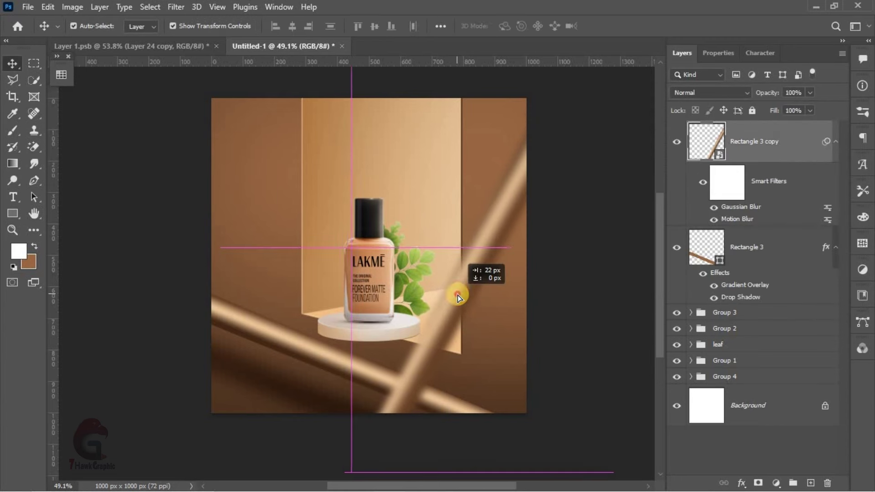
Add an Exposure adjustment layer set to -1.67.
{"action": "left_click", "coordinate": [777, 484]}
{"action": "left_click", "coordinate": [803, 330]}
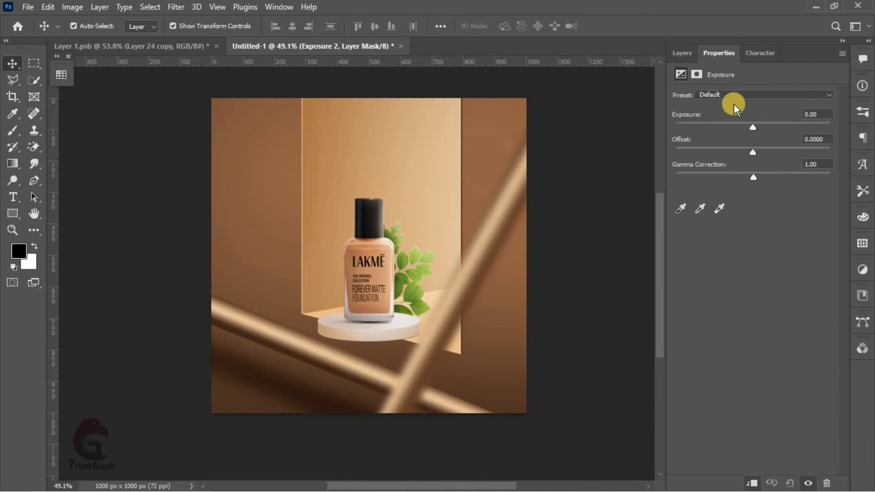
{"action": "left_click_drag", "start_coordinate": [721, 125], "coordinate": [736, 123]}
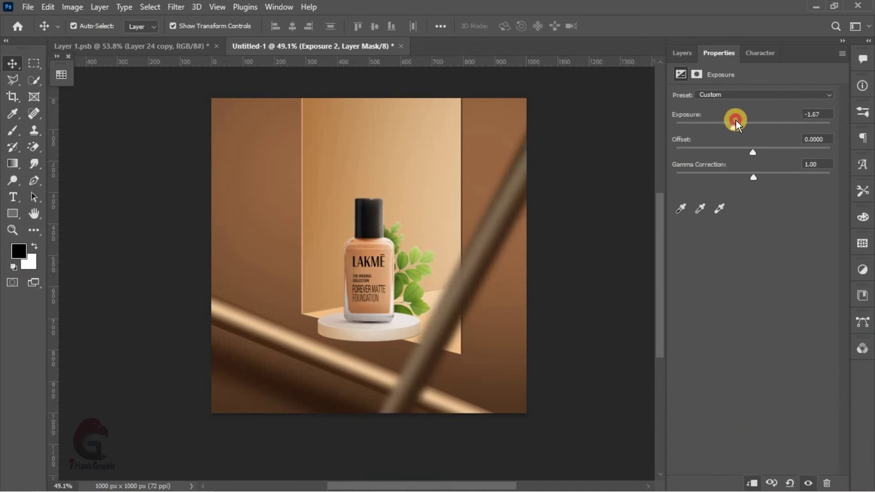
{"action": "left_click", "coordinate": [681, 50]}
Mask the Exposure darkening around the bottle with a soft black brush, keeping the bottom edge dark.
{"action": "scroll", "coordinate": [459, 236], "scroll_direction": "down", "scroll_amount": 1}
{"action": "key", "text": "b"}
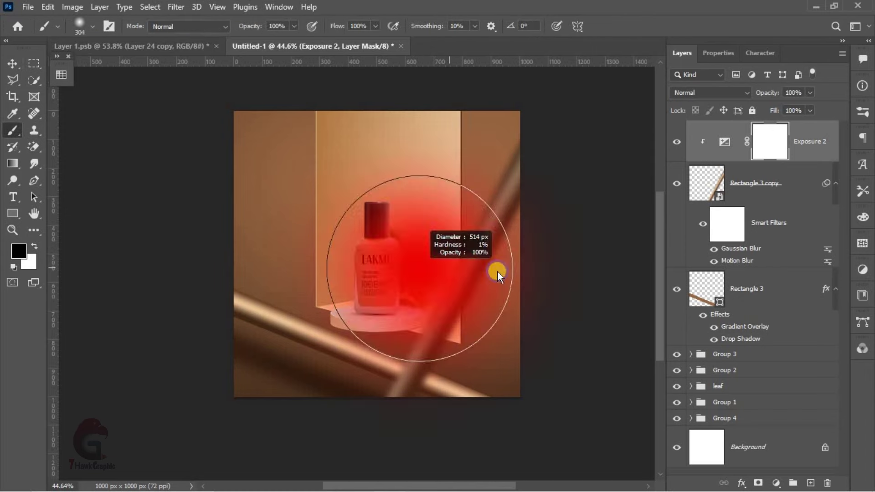
{"action": "left_click_drag", "start_coordinate": [438, 283], "coordinate": [393, 228]}
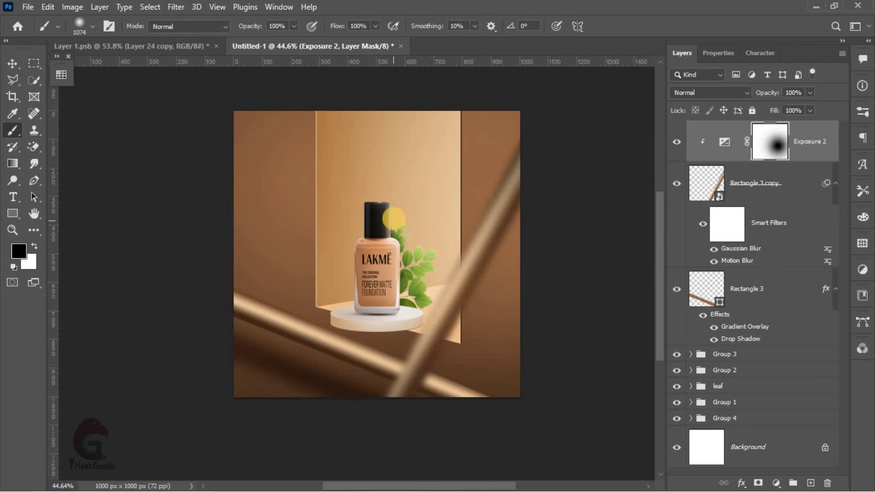
{"action": "key", "text": "x"}
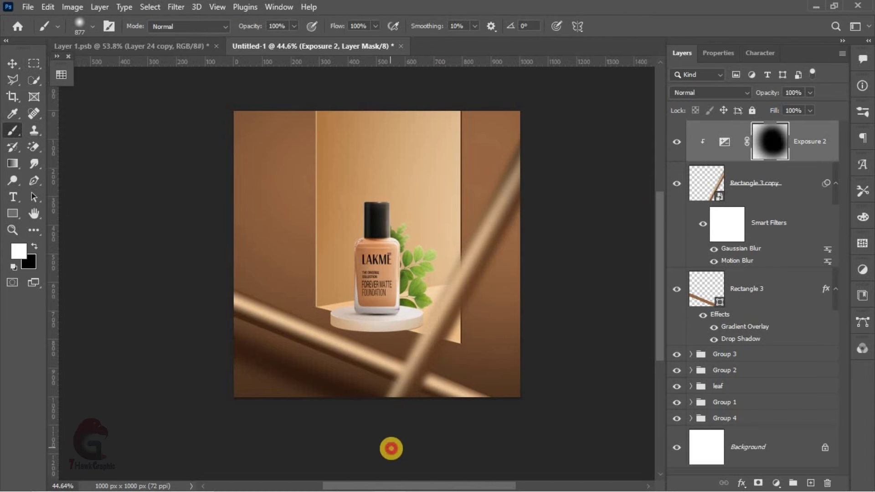
{"action": "left_click", "coordinate": [390, 446]}
{"action": "scroll", "coordinate": [365, 319], "scroll_direction": "up", "scroll_amount": 2}
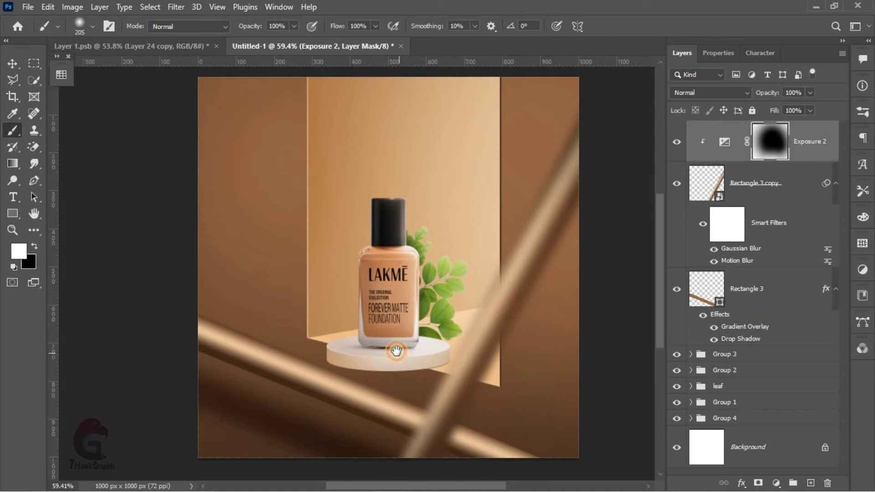
{"action": "scroll", "coordinate": [467, 333], "scroll_direction": "down", "scroll_amount": 1}
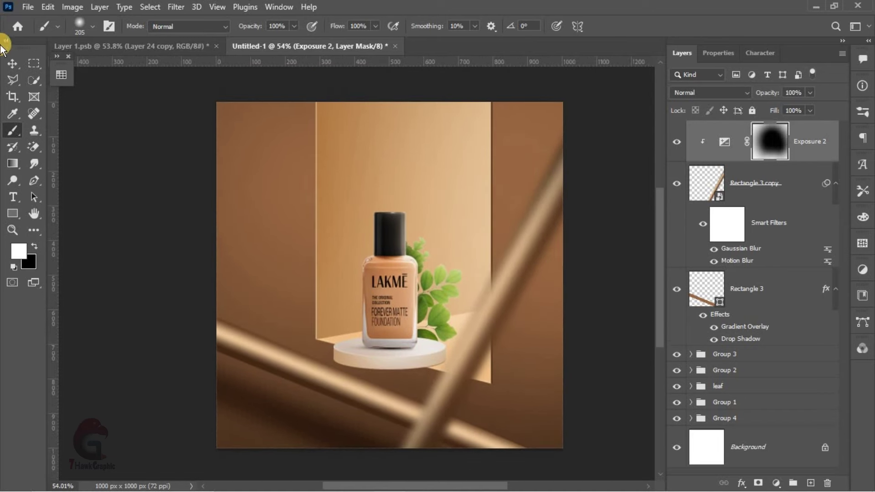
{"action": "left_click", "coordinate": [12, 63]}
{"action": "left_click", "coordinate": [821, 183]}
Scale the blurred steep bar down to 76.57% and reposition it across the bottle.
{"action": "left_click_drag", "start_coordinate": [485, 332], "coordinate": [434, 324]}
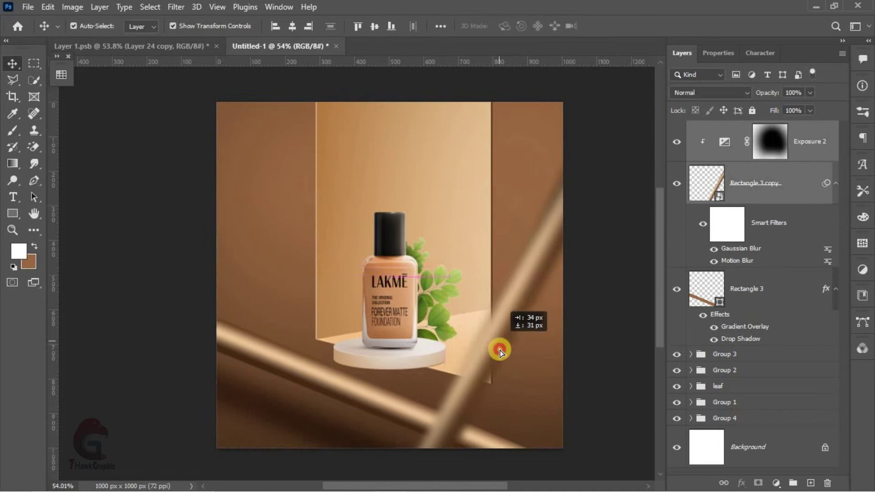
{"action": "scroll", "coordinate": [434, 323], "scroll_direction": "down", "scroll_amount": 3}
{"action": "left_click", "coordinate": [616, 102]}
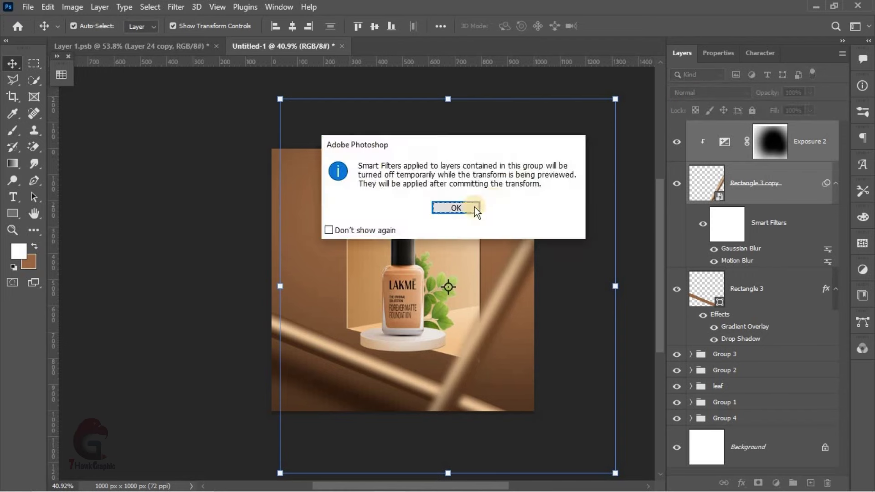
{"action": "left_click", "coordinate": [470, 206]}
{"action": "left_click_drag", "start_coordinate": [615, 102], "coordinate": [535, 223]}
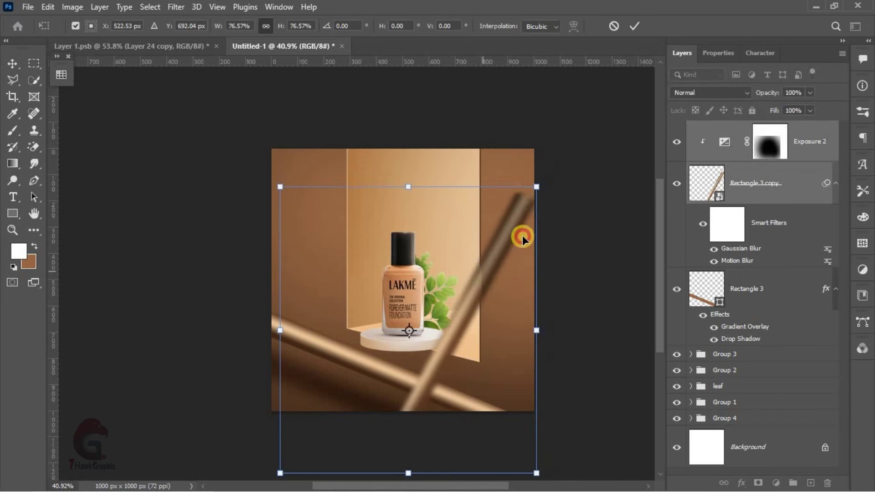
{"action": "left_click_drag", "start_coordinate": [535, 224], "coordinate": [541, 228]}
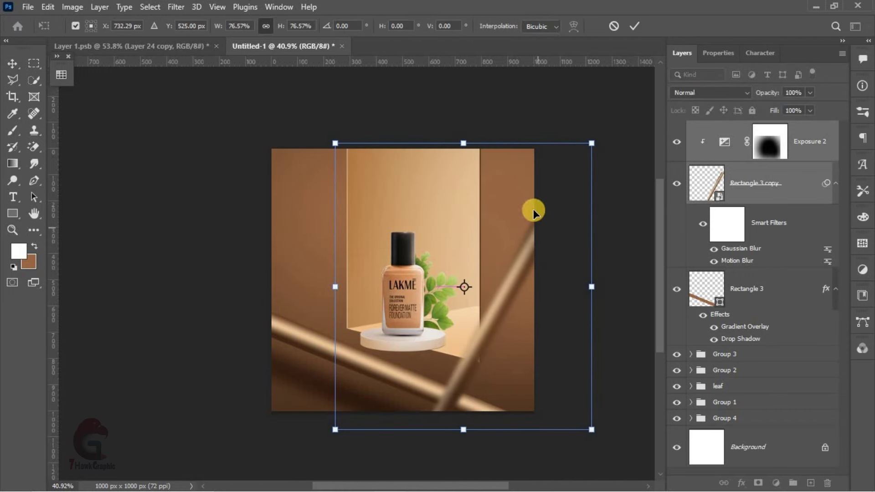
{"action": "left_click", "coordinate": [641, 29]}
Expand Group 4 to reach its lighting layers.
{"action": "scroll", "coordinate": [498, 327], "scroll_direction": "up", "scroll_amount": 3}
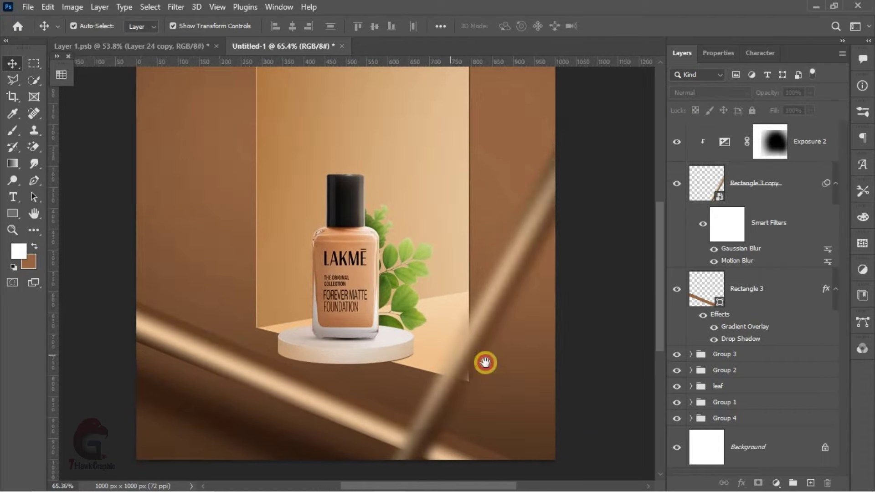
{"action": "scroll", "coordinate": [391, 407], "scroll_direction": "down", "scroll_amount": 1}
{"action": "scroll", "coordinate": [396, 387], "scroll_direction": "up", "scroll_amount": 1}
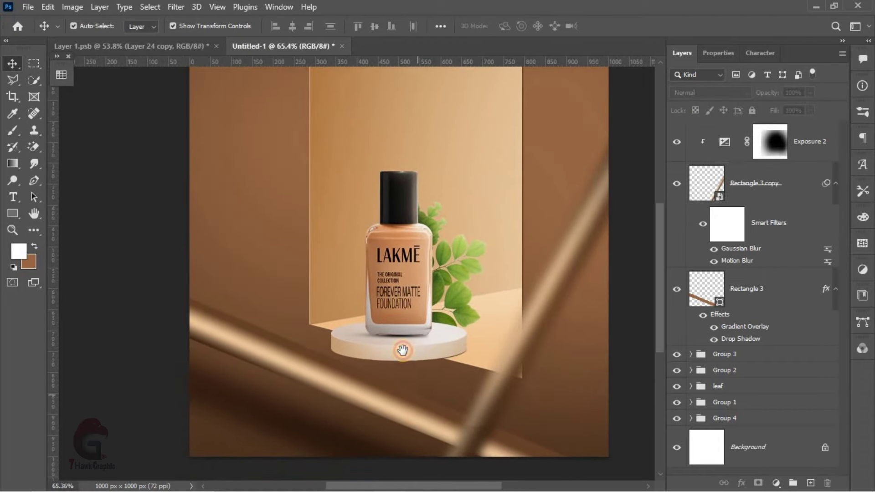
{"action": "scroll", "coordinate": [397, 410], "scroll_direction": "down", "scroll_amount": 1}
{"action": "scroll", "coordinate": [408, 377], "scroll_direction": "down", "scroll_amount": 1}
{"action": "scroll", "coordinate": [410, 368], "scroll_direction": "down", "scroll_amount": 1}
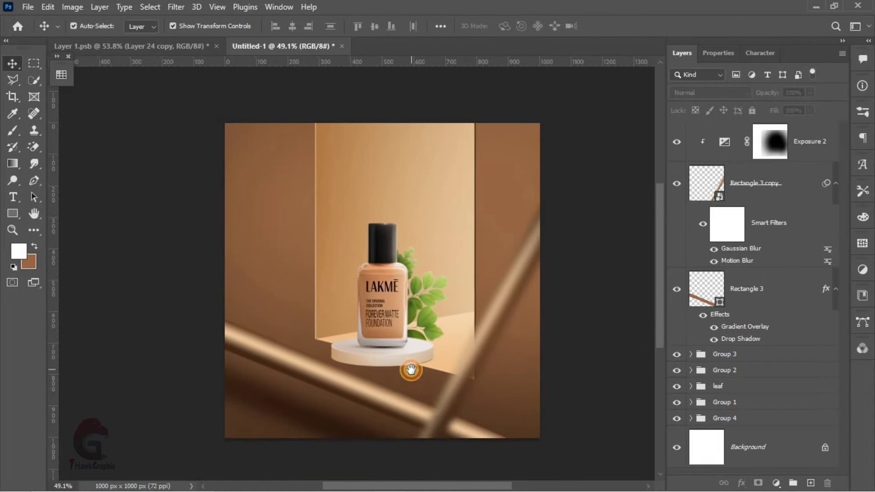
{"action": "left_click", "coordinate": [289, 263]}
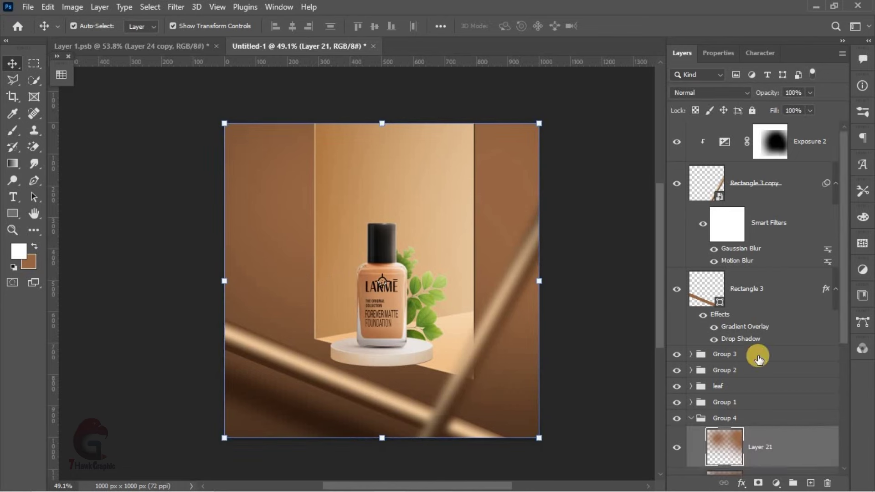
Paint a large soft white glow over the left wall on Layer 24, in Soft Light at 18% opacity.
{"action": "scroll", "coordinate": [754, 354], "scroll_direction": "down", "scroll_amount": 3}
{"action": "left_click", "coordinate": [308, 270]}
{"action": "key", "text": "b"}
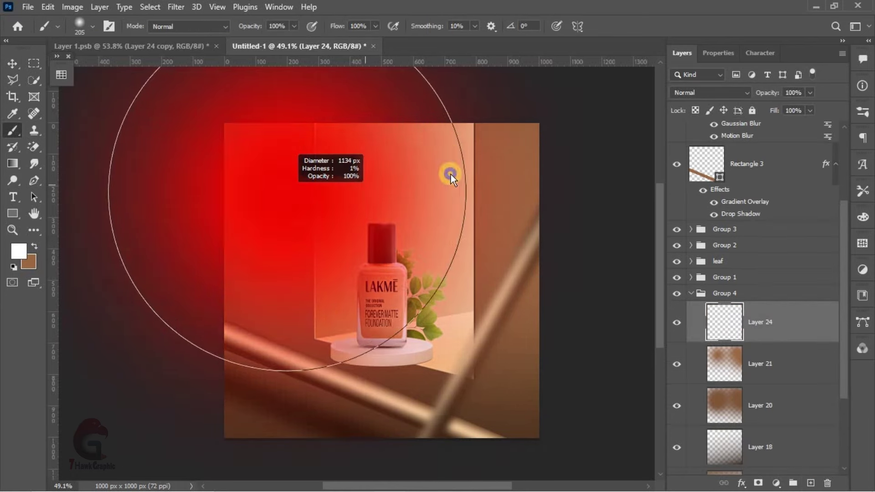
{"action": "left_click_drag", "start_coordinate": [336, 150], "coordinate": [433, 153]}
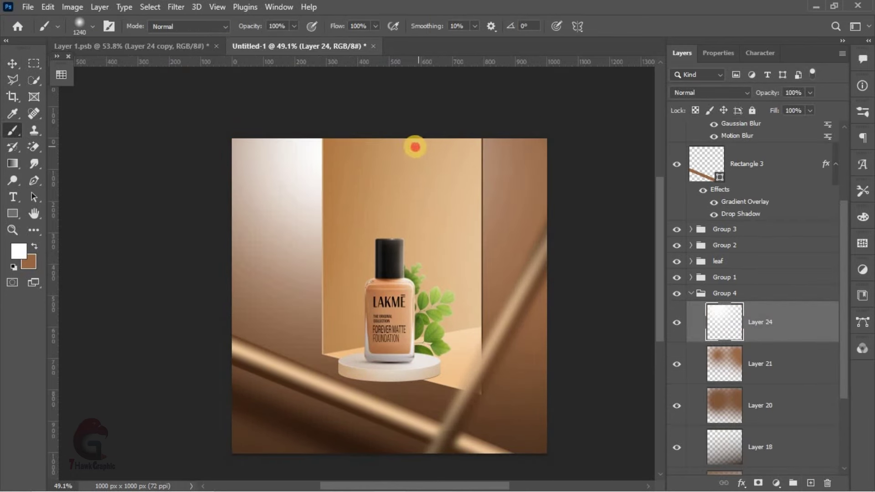
{"action": "left_click", "coordinate": [683, 89]}
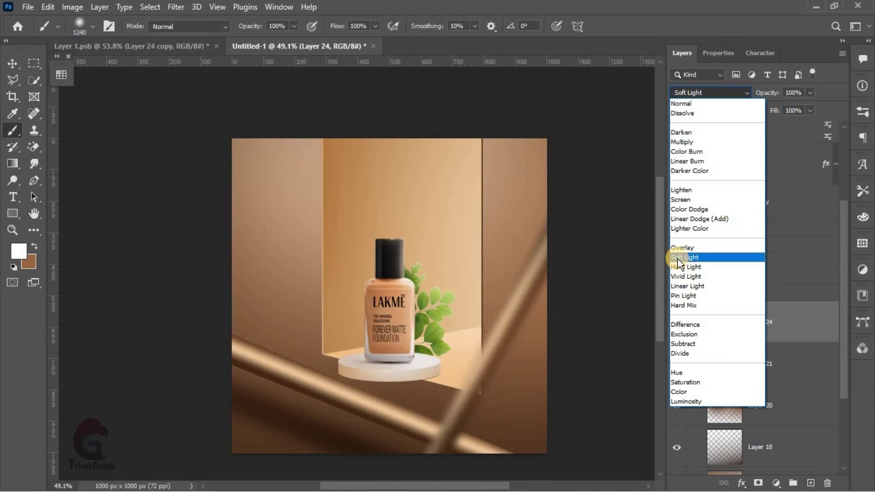
{"action": "left_click", "coordinate": [677, 257]}
{"action": "left_click_drag", "start_coordinate": [768, 93], "coordinate": [725, 97]}
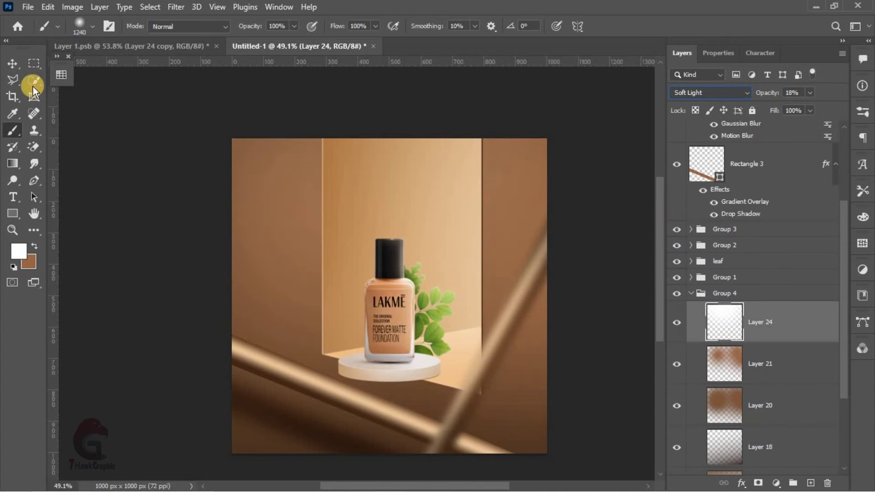
Deselect Layer 24, recenter the view and select the Rectangle 3 tube band layer.
{"action": "left_click", "coordinate": [12, 63]}
{"action": "left_click", "coordinate": [182, 214]}
{"action": "left_click_drag", "start_coordinate": [391, 302], "coordinate": [382, 265]}
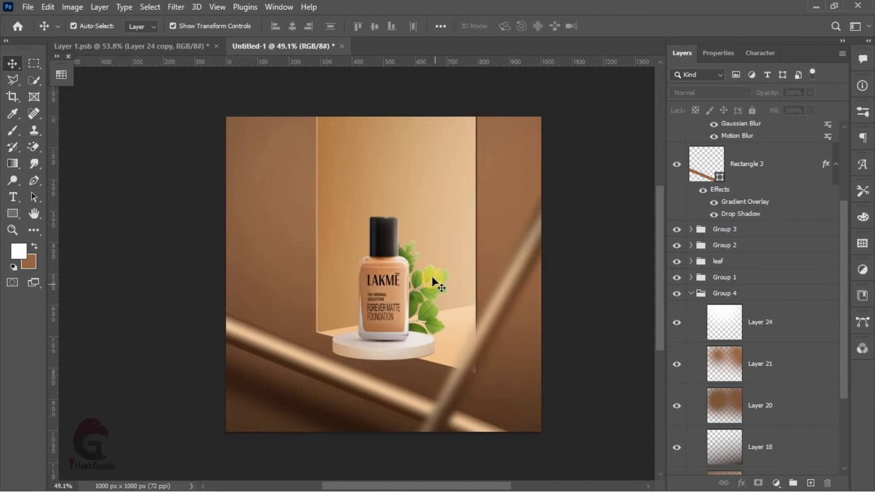
{"action": "scroll", "coordinate": [507, 342], "scroll_direction": "up", "scroll_amount": 1}
{"action": "scroll", "coordinate": [753, 228], "scroll_direction": "up", "scroll_amount": 3}
{"action": "left_click", "coordinate": [786, 278]}
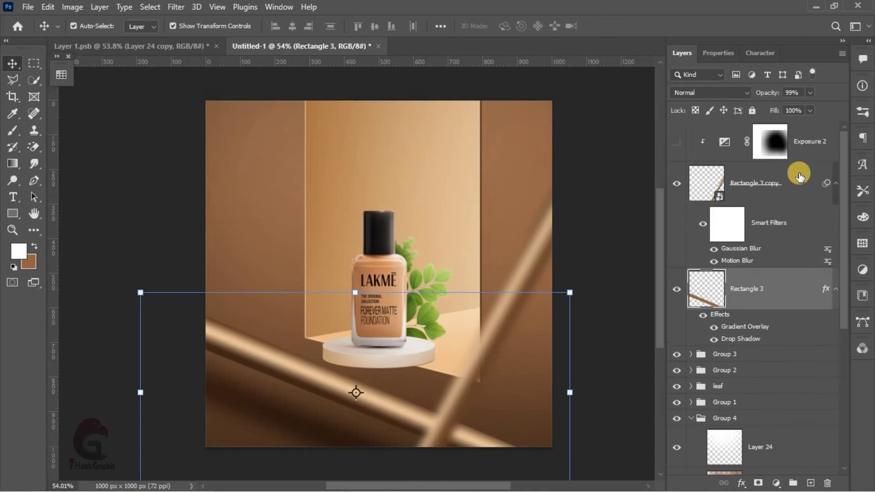
Group Exposure 2, Rectangle 3 copy and Rectangle 3 into Group 5, collapsing Group 4.
{"action": "left_click", "coordinate": [804, 154], "text": "shift"}
{"action": "key", "text": "ctrl+g"}
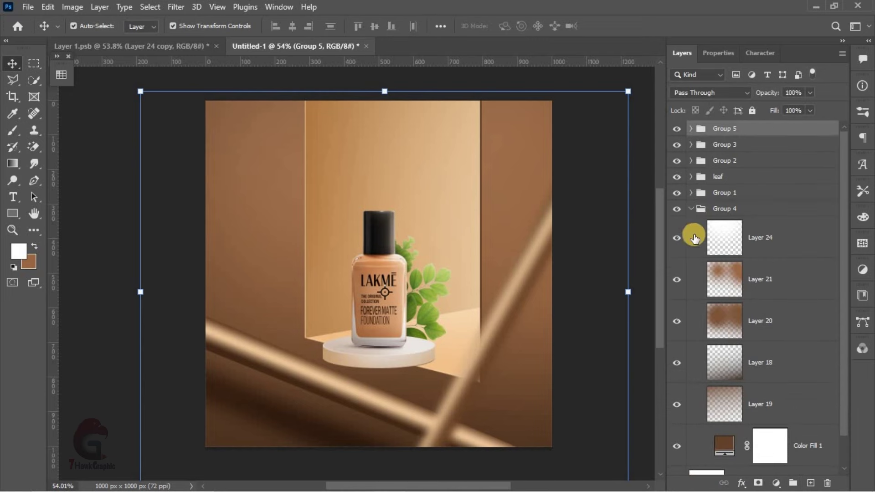
{"action": "left_click", "coordinate": [691, 209]}
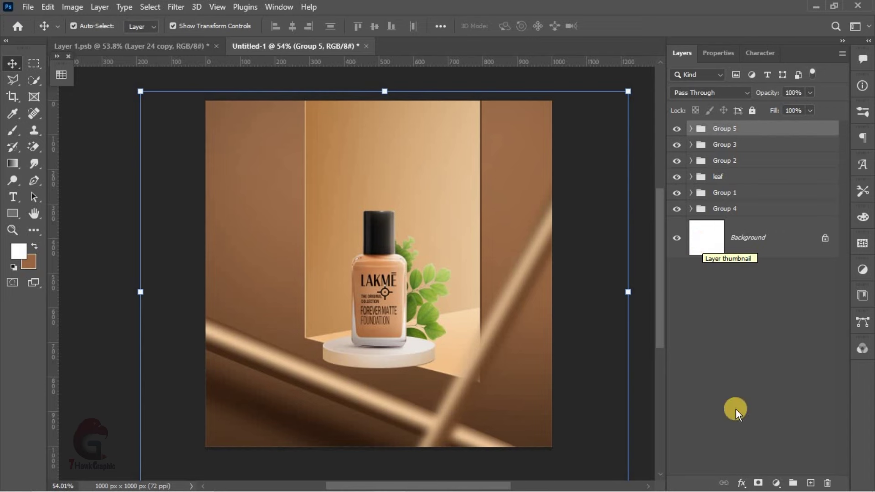
Add a Curves adjustment with an S-curve: shadows pulled down, highlights raised.
{"action": "left_click", "coordinate": [777, 482]}
{"action": "left_click", "coordinate": [810, 324]}
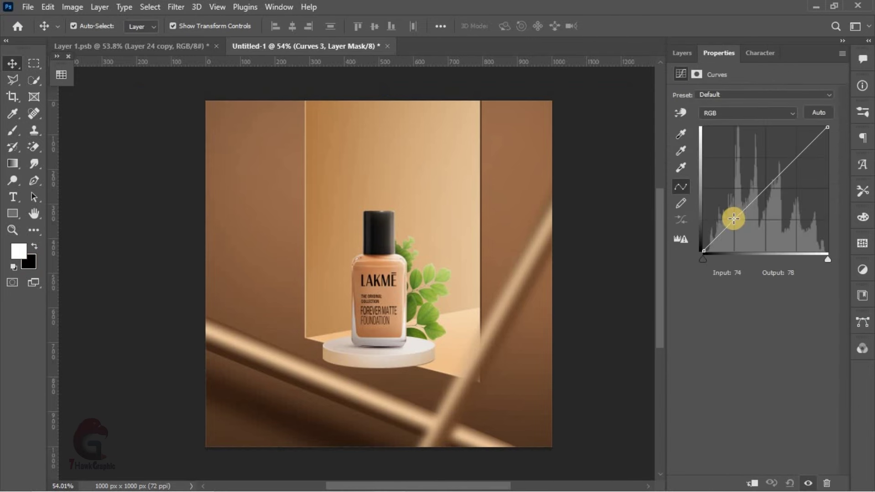
{"action": "left_click_drag", "start_coordinate": [739, 219], "coordinate": [743, 217]}
{"action": "left_click", "coordinate": [796, 157]}
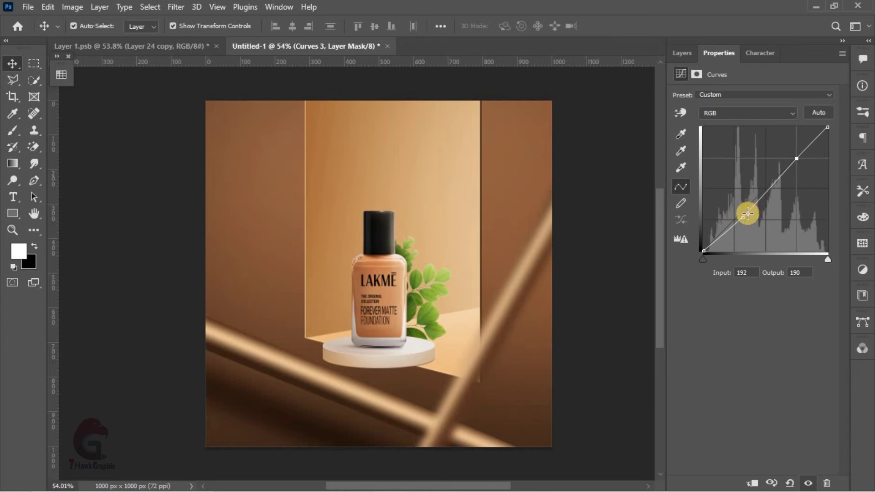
{"action": "left_click_drag", "start_coordinate": [743, 217], "coordinate": [744, 219]}
{"action": "left_click_drag", "start_coordinate": [796, 158], "coordinate": [793, 155]}
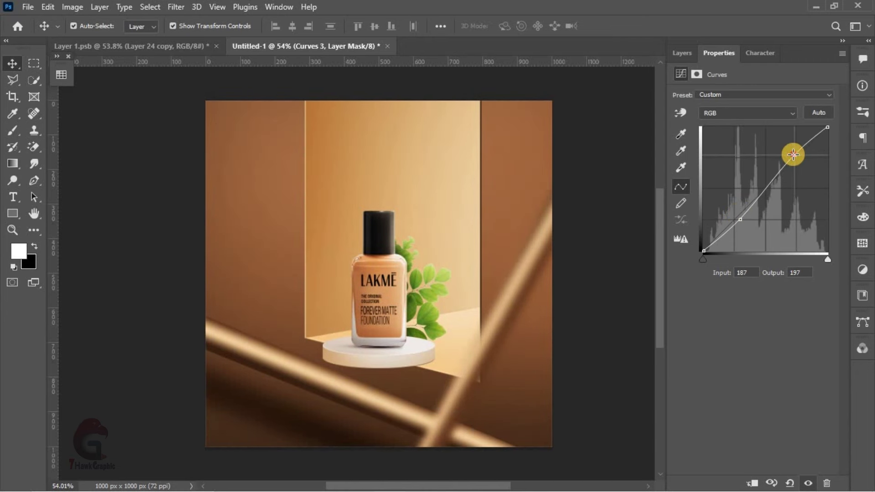
{"action": "left_click", "coordinate": [682, 53]}
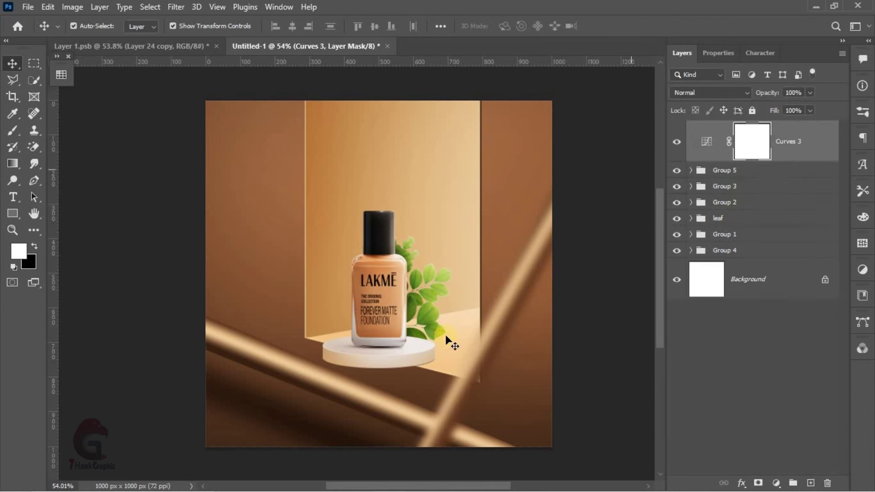
Add an Exposure adjustment darkening the whole image to about -1.
{"action": "left_click", "coordinate": [777, 485]}
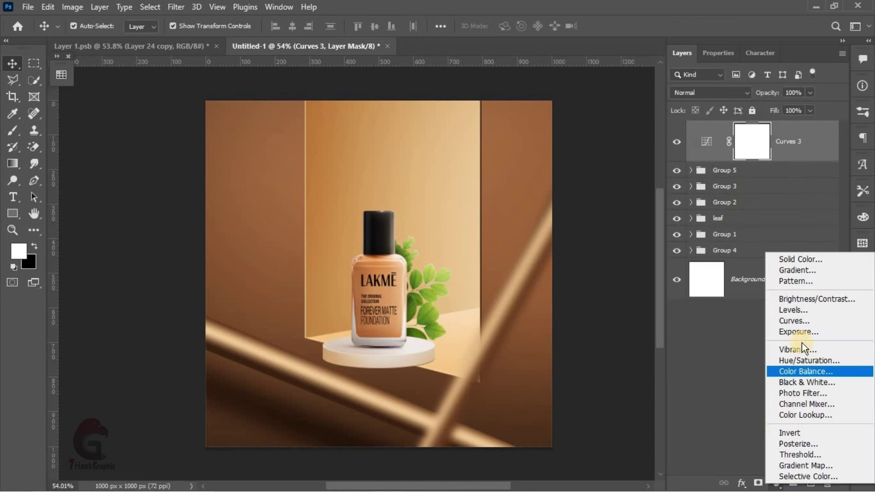
{"action": "left_click", "coordinate": [766, 334]}
{"action": "left_click_drag", "start_coordinate": [748, 128], "coordinate": [742, 131]}
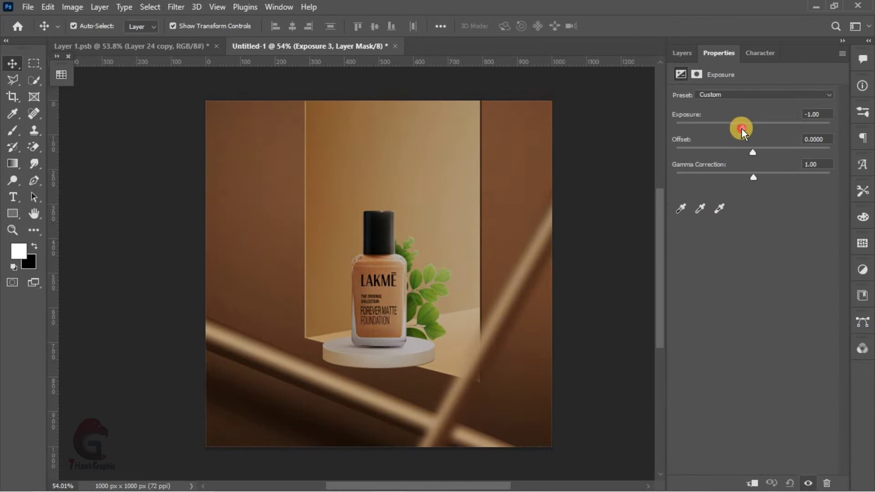
{"action": "left_click", "coordinate": [686, 55]}
Mask out a large circle around the bottle on Exposure 3, feathered about 100.9 px.
{"action": "right_click", "coordinate": [35, 62]}
{"action": "left_click", "coordinate": [91, 76]}
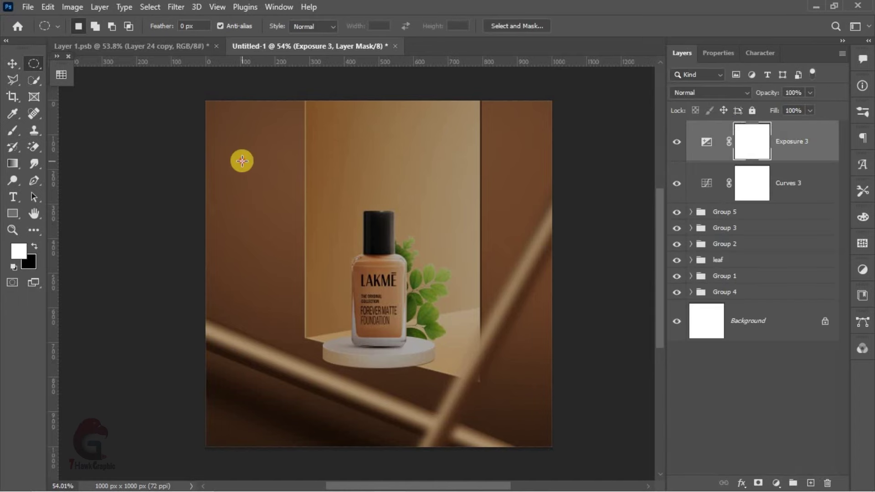
{"action": "mouse_move", "coordinate": [242, 160]}
{"action": "left_mouse_down"}
{"action": "mouse_move", "coordinate": [431, 337]}
{"action": "mouse_move", "coordinate": [431, 311]}
{"action": "left_mouse_up"}
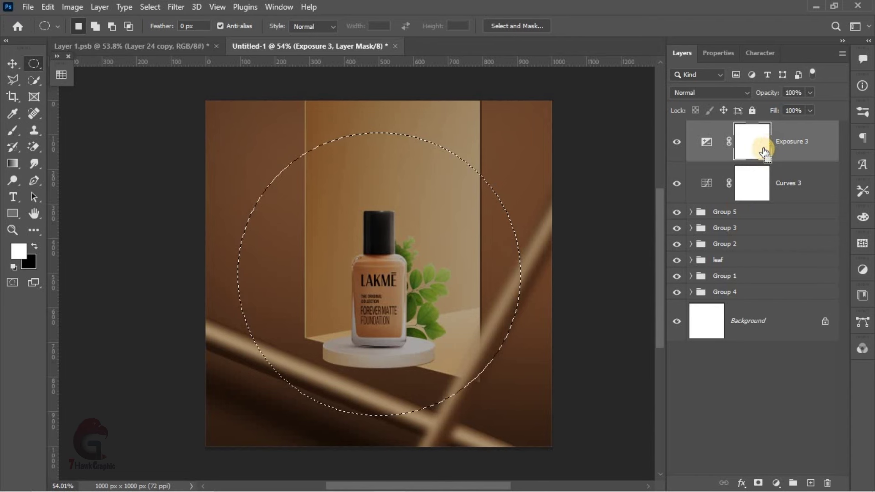
{"action": "key", "text": "ctrl+BackSpace"}
{"action": "key", "text": "ctrl+d"}
{"action": "double_click", "coordinate": [753, 139]}
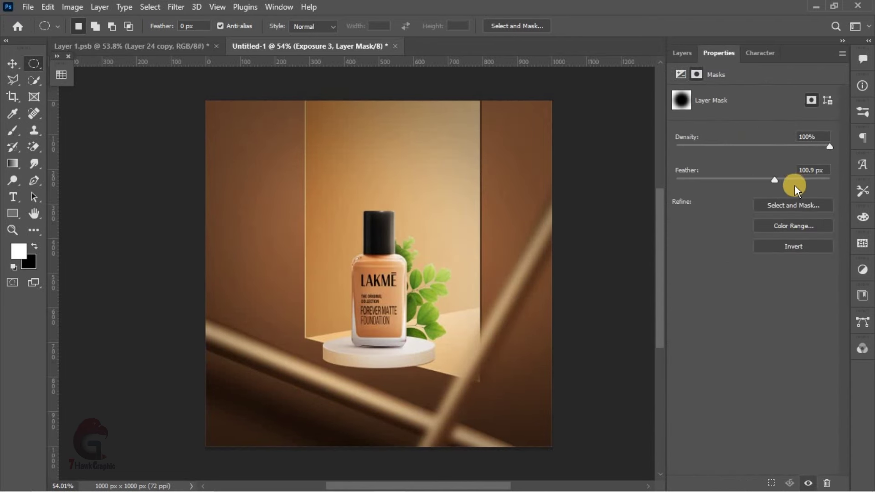
{"action": "left_click", "coordinate": [682, 53]}
Enlarge the vignette mask circle to about 132% and move it down over the bottle.
{"action": "left_click", "coordinate": [13, 63]}
{"action": "scroll", "coordinate": [445, 182], "scroll_direction": "down", "scroll_amount": 2}
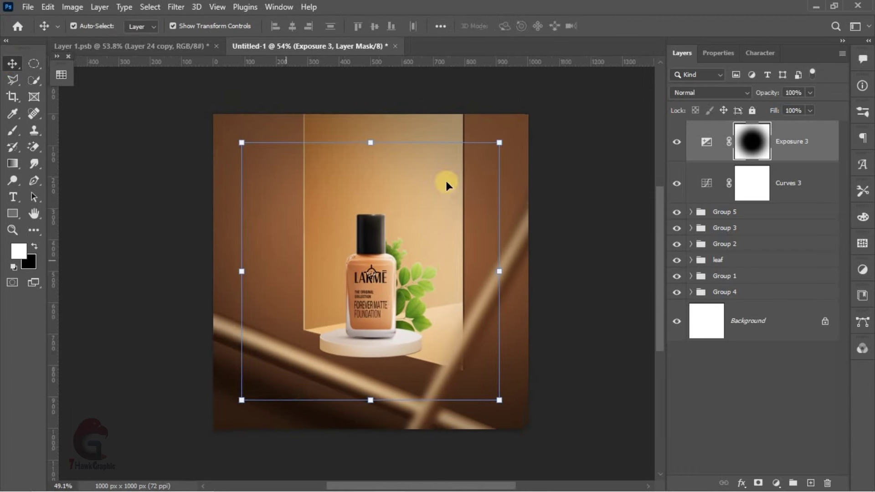
{"action": "left_click_drag", "start_coordinate": [499, 135], "coordinate": [565, 66]}
{"action": "left_click_drag", "start_coordinate": [487, 186], "coordinate": [486, 201]}
{"action": "left_click", "coordinate": [636, 26]}
Reselect the Exposure 3 vignette mask, then select the Rectangle 3 tube band layer.
{"action": "left_click", "coordinate": [614, 170]}
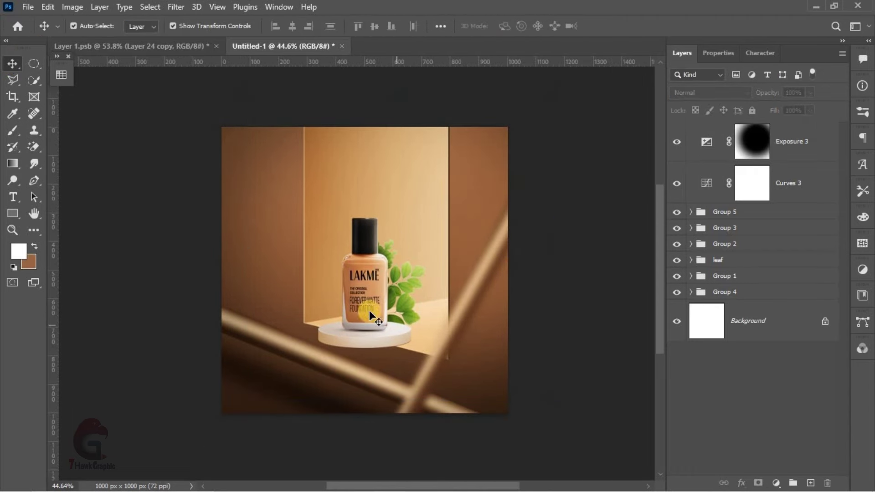
{"action": "scroll", "coordinate": [377, 318], "scroll_direction": "up", "scroll_amount": 1}
{"action": "left_click", "coordinate": [824, 139]}
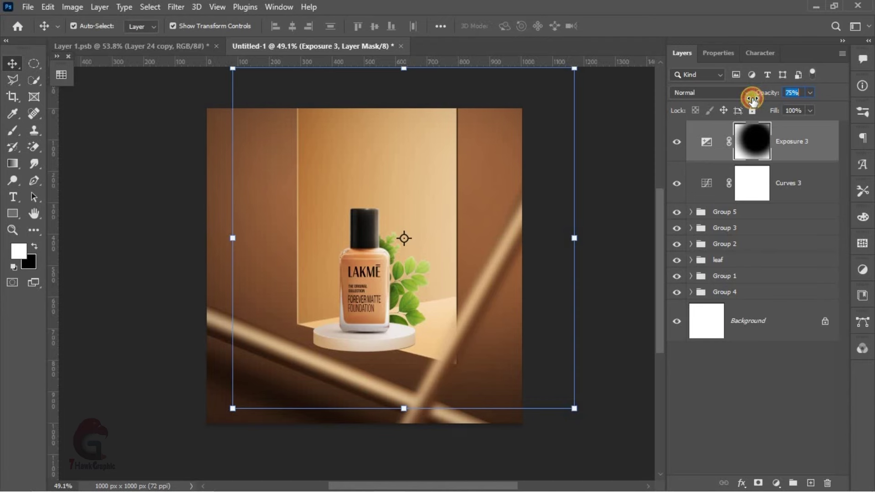
{"action": "left_click", "coordinate": [151, 360]}
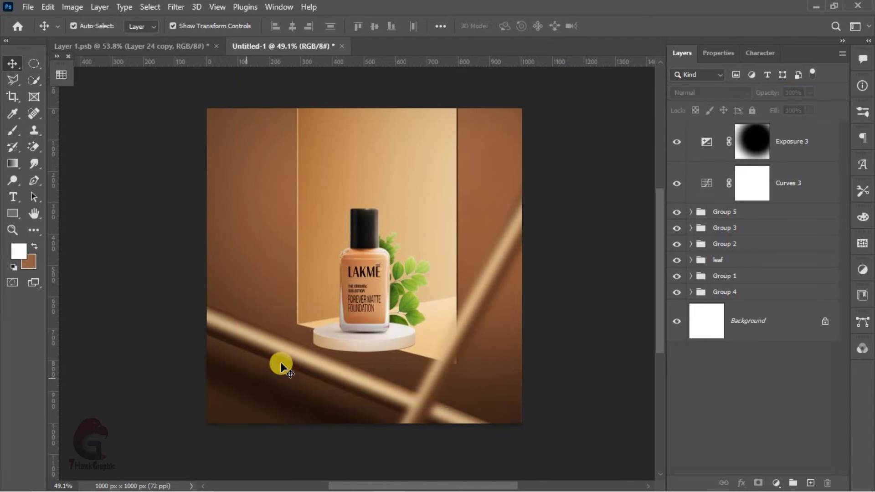
{"action": "scroll", "coordinate": [342, 371], "scroll_direction": "up", "scroll_amount": 1}
{"action": "left_click", "coordinate": [342, 371]}
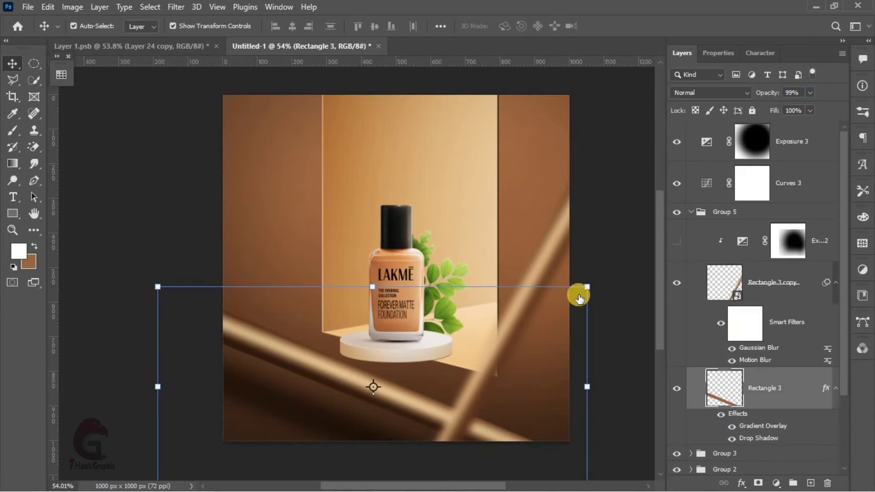
Apply Rectangle 3's Soft Light drop shadow (43%, 151 px distance, 51 px size) and collapse Group 5.
{"action": "left_click_drag", "start_coordinate": [523, 90], "coordinate": [564, 89]}
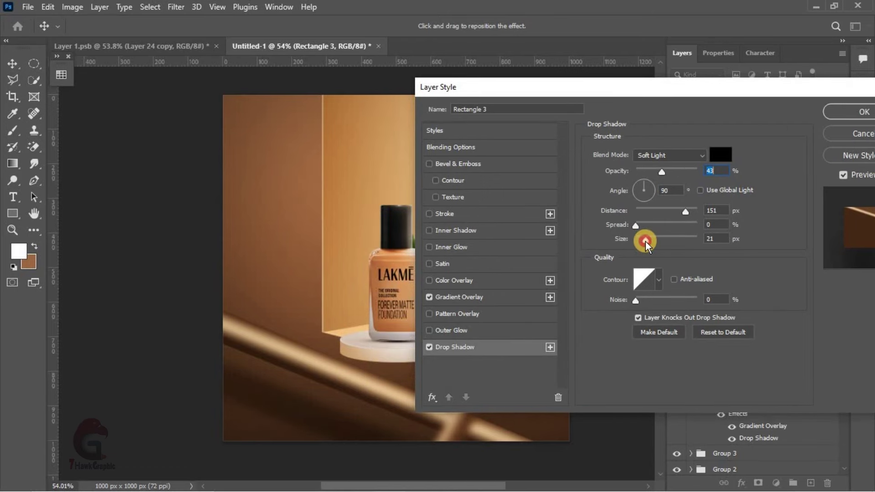
{"action": "left_click", "coordinate": [859, 101]}
{"action": "left_click", "coordinate": [176, 206]}
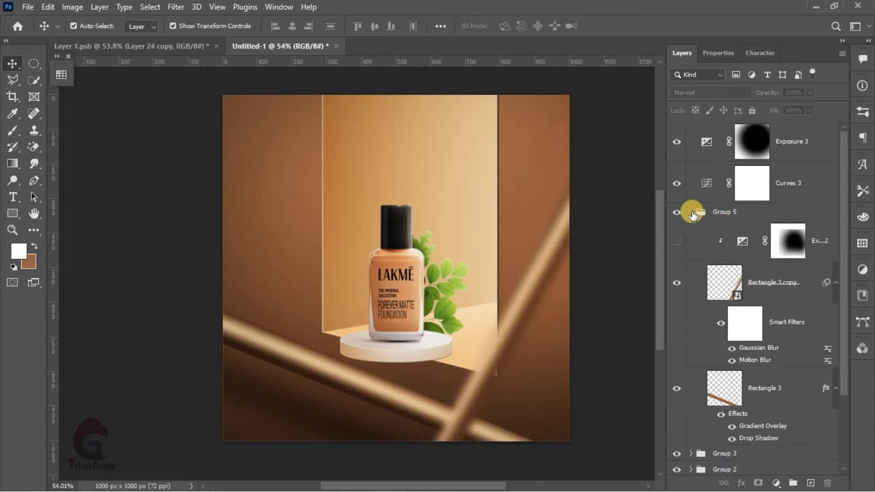
{"action": "left_click", "coordinate": [691, 213]}
{"action": "left_click", "coordinate": [775, 140]}
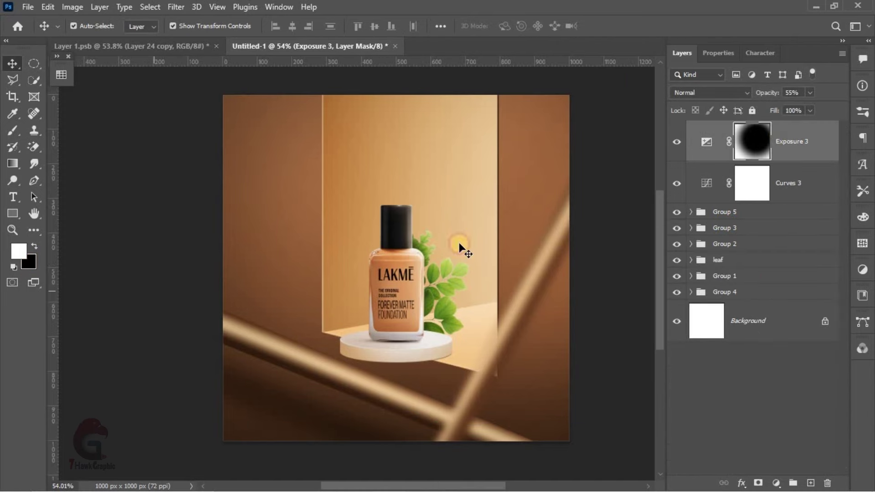